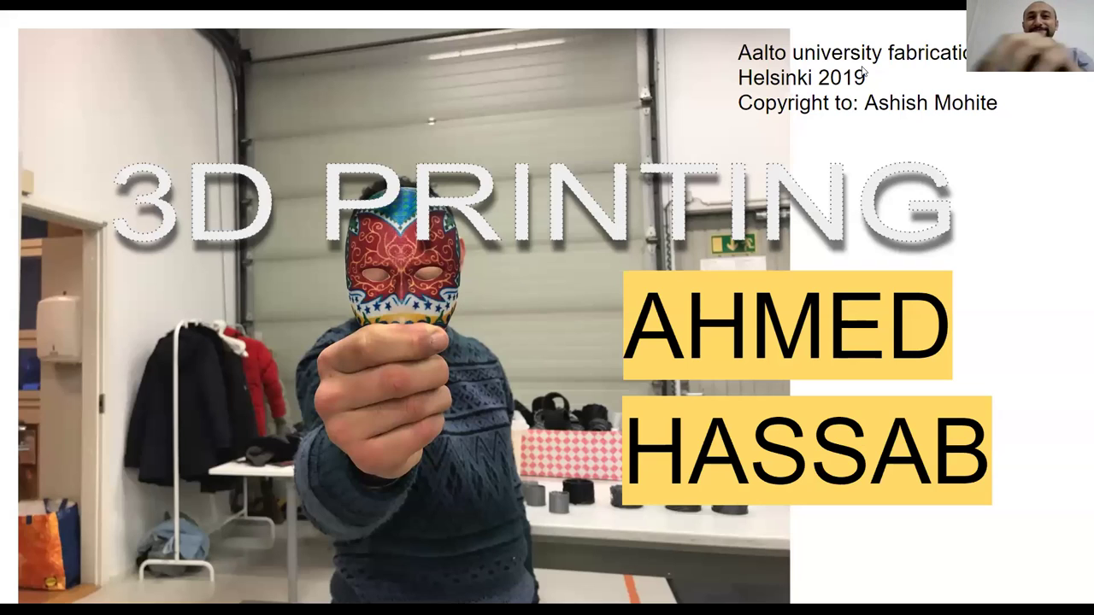
Advance the slideshow from the 3D Printing title slide to the presenter's bio slide.
{"action": "key", "text": "Right"}
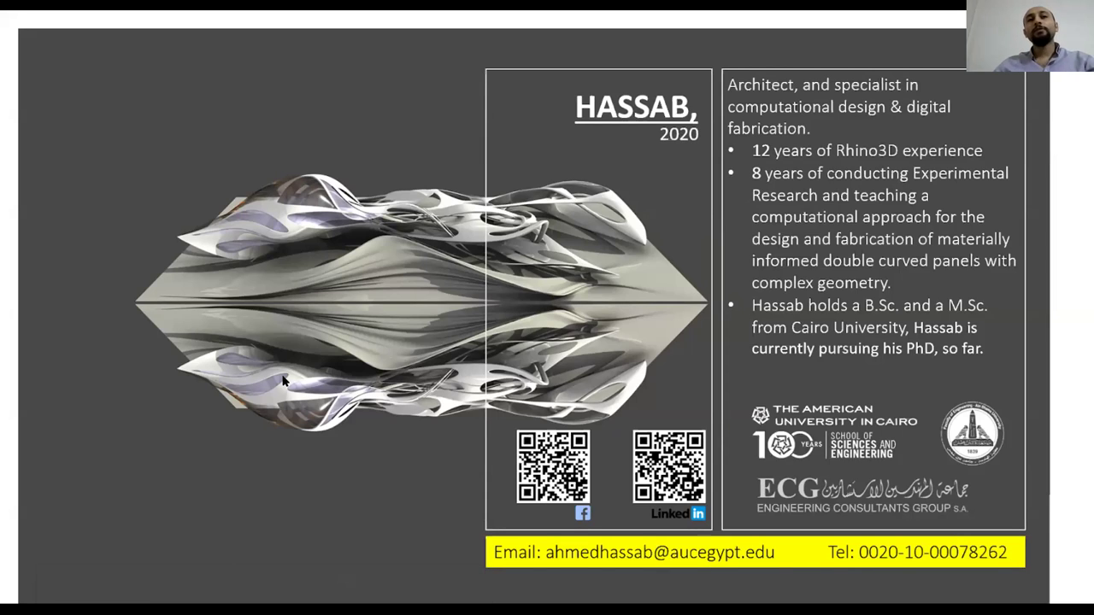
Advance to the McNeel international users meeting, Helsinki 2019 group photo slide.
{"action": "key", "text": "Right"}
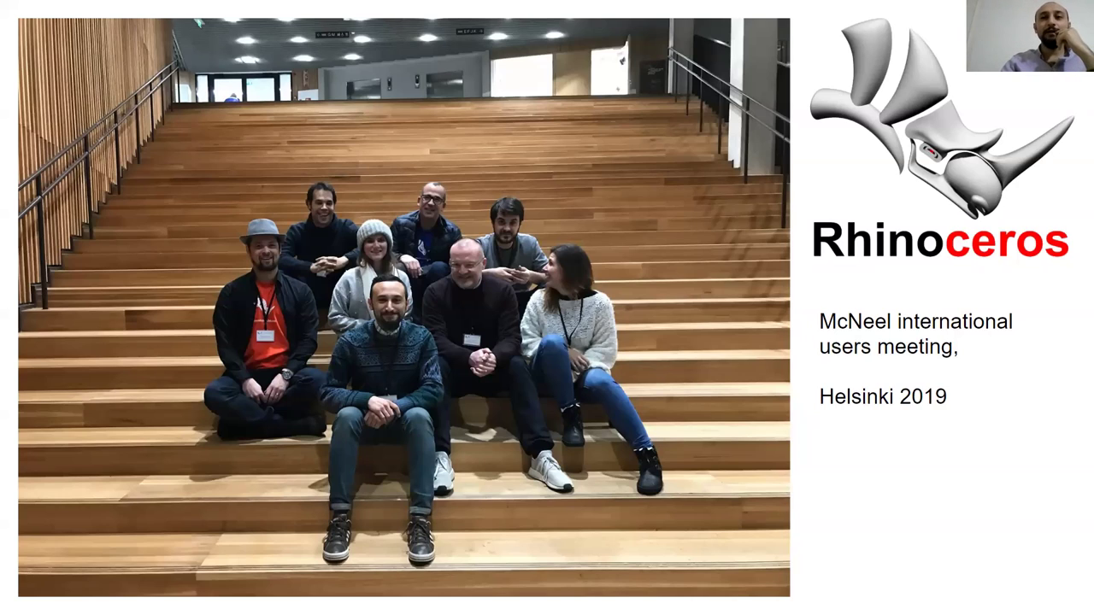
Advance to slide 4, the Aalto fabrication lab's 3D-printed ceramics display.
{"action": "key", "text": "Right"}
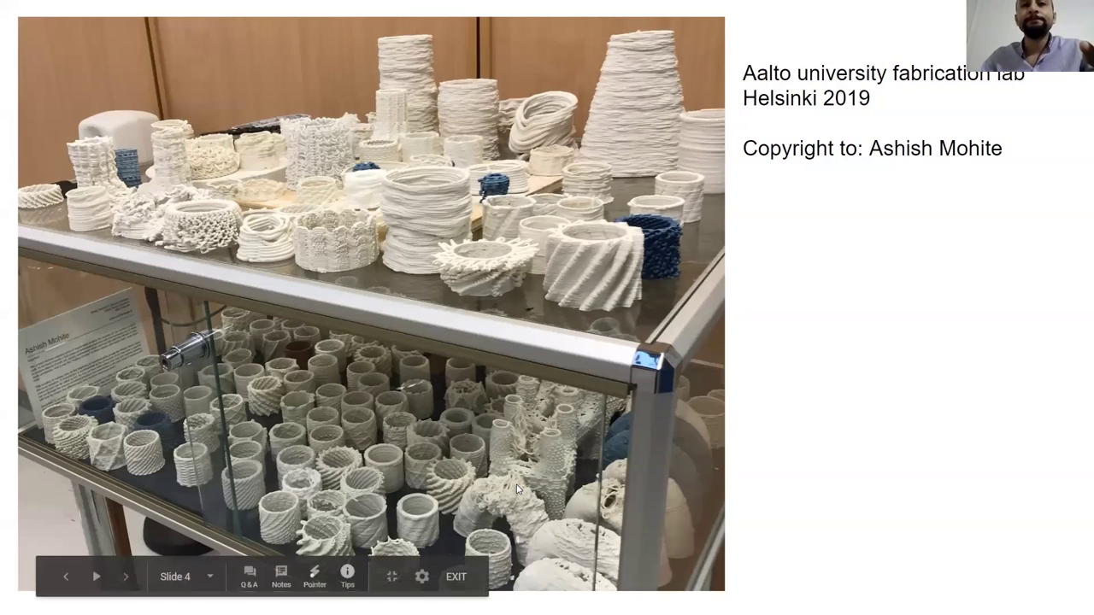
Move past the printed vessels close-up to the yellow lattice prints slide.
{"action": "left_click", "coordinate": [257, 407]}
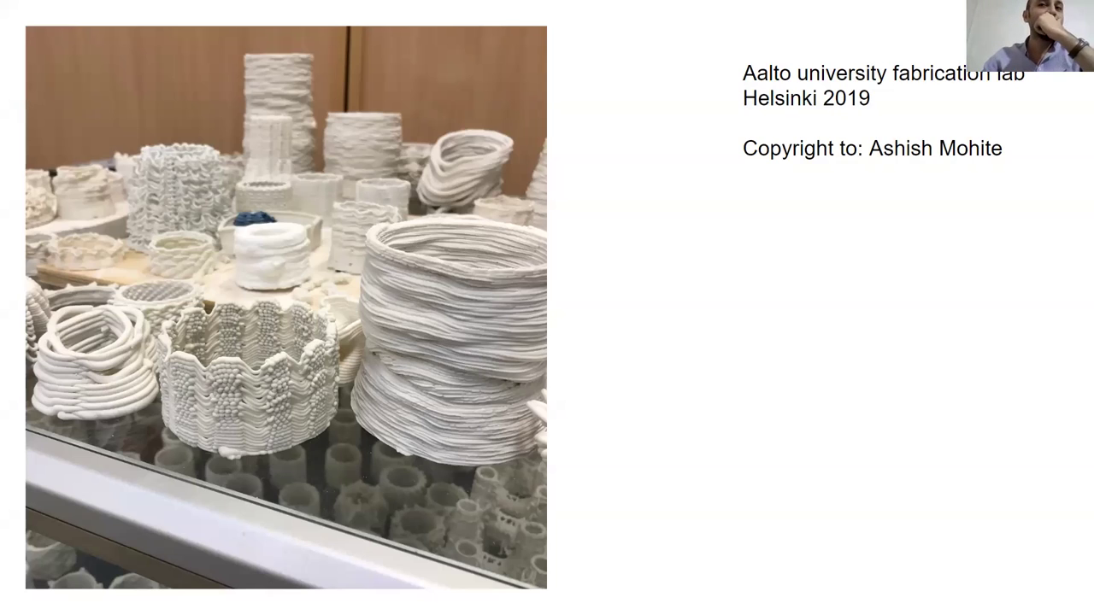
{"action": "key", "text": "Right"}
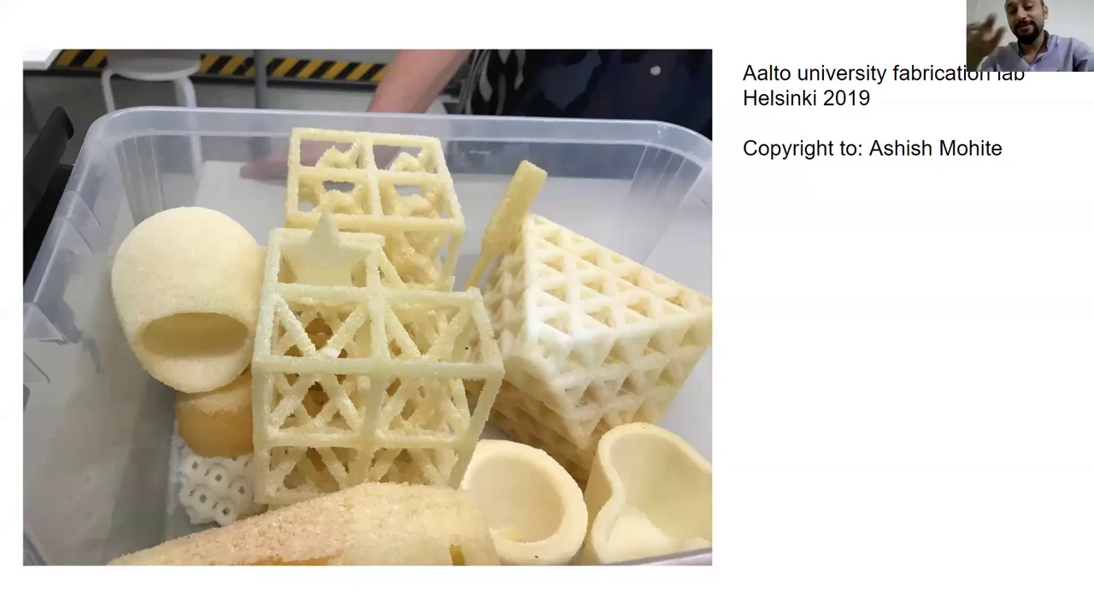
Go to the next video slide and play the blue printed cylinder video.
{"action": "key", "text": "Right"}
{"action": "left_click", "coordinate": [95, 217]}
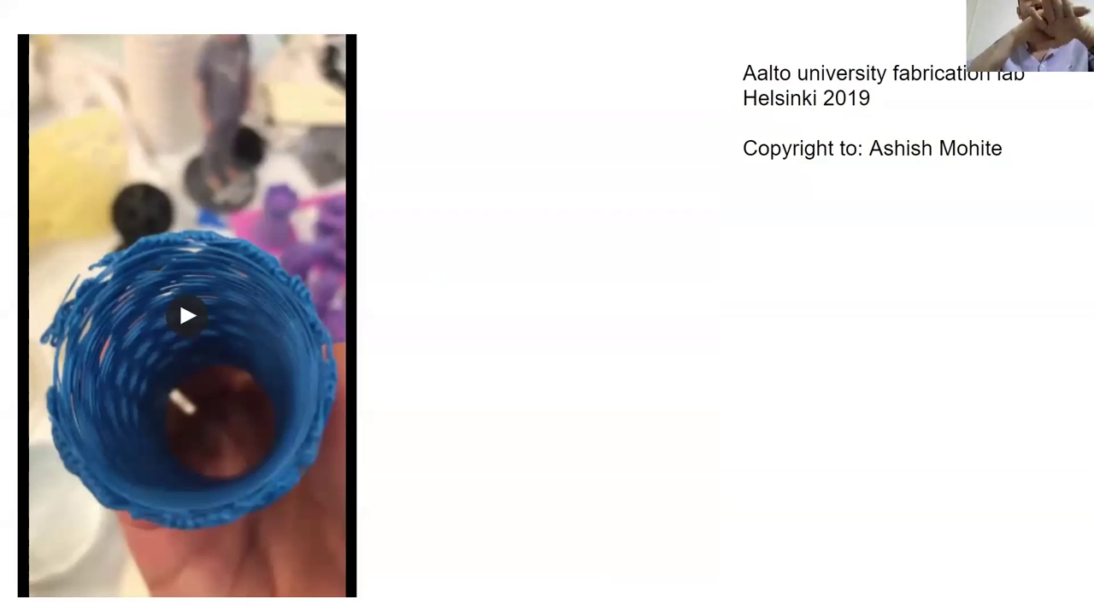
{"action": "left_click", "coordinate": [188, 315]}
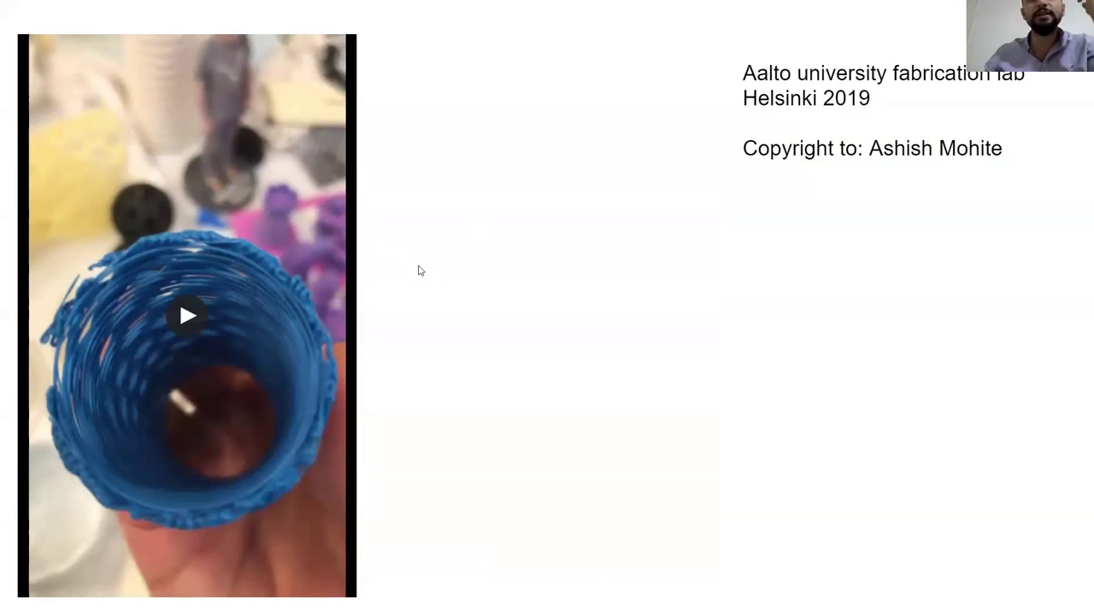
Advance to the multicolour printed gears video slide and play the video.
{"action": "key", "text": "Right"}
{"action": "left_click", "coordinate": [296, 307]}
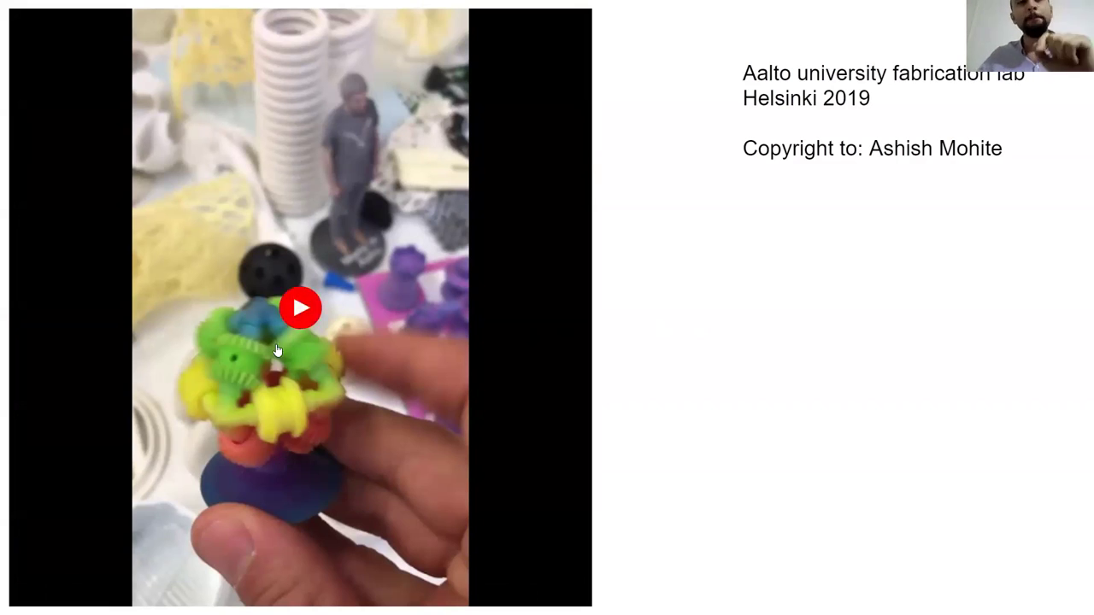
{"action": "left_click", "coordinate": [286, 323]}
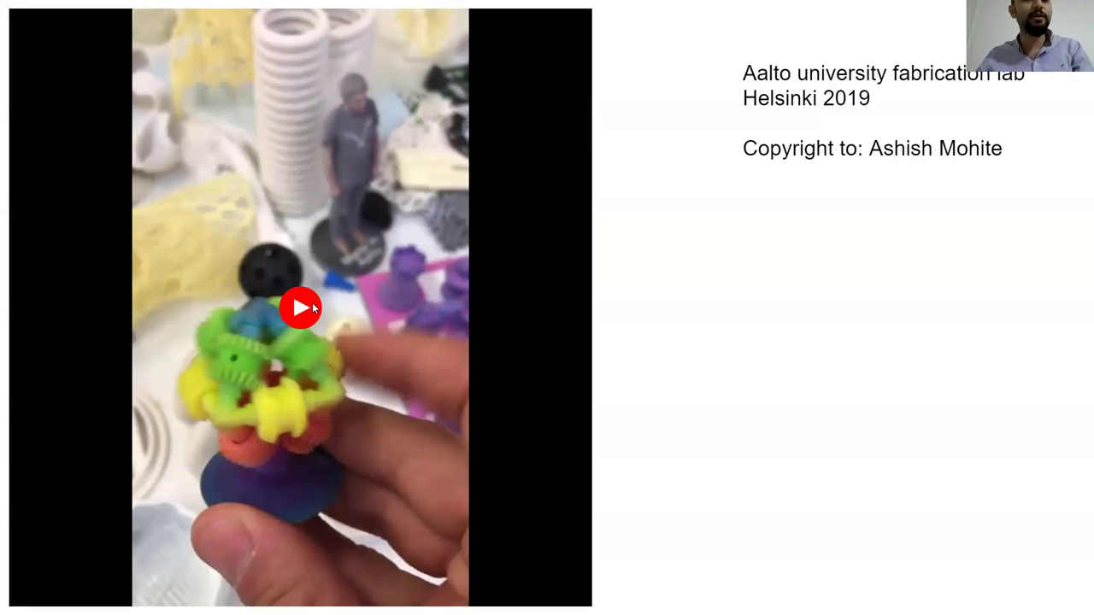
{"action": "left_click", "coordinate": [313, 308]}
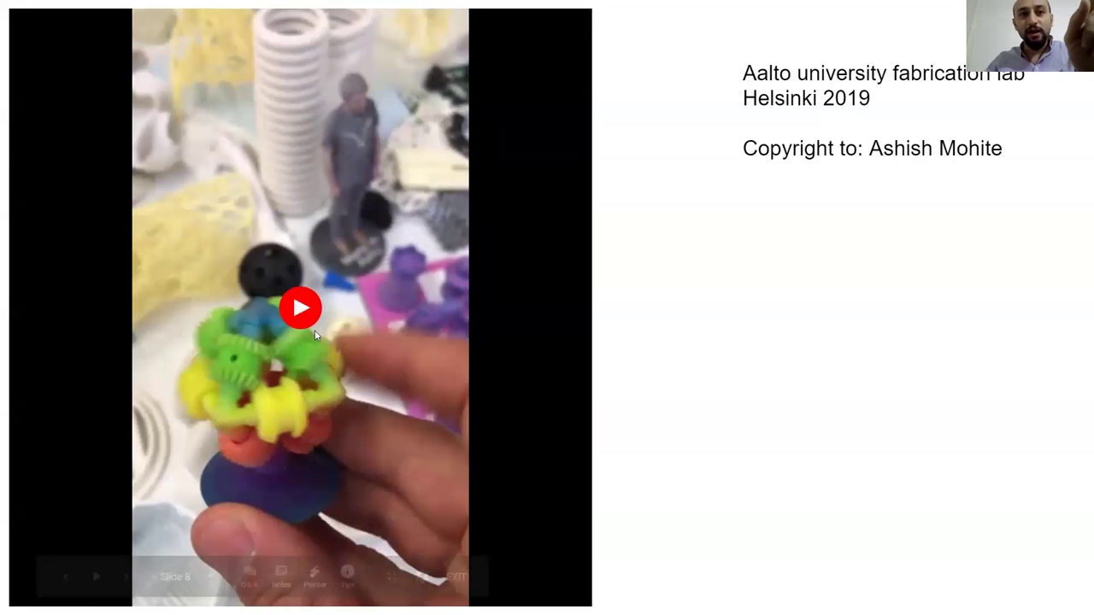
{"action": "left_click", "coordinate": [315, 336]}
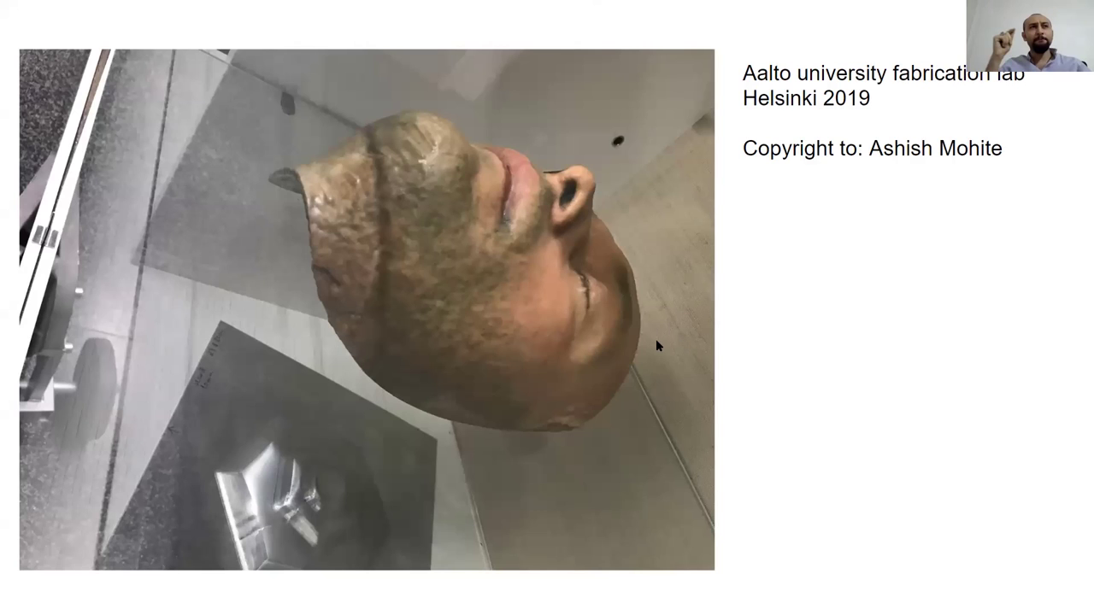
Step past the printed face slide and land on the Foodini food printer slide.
{"action": "left_click", "coordinate": [249, 312]}
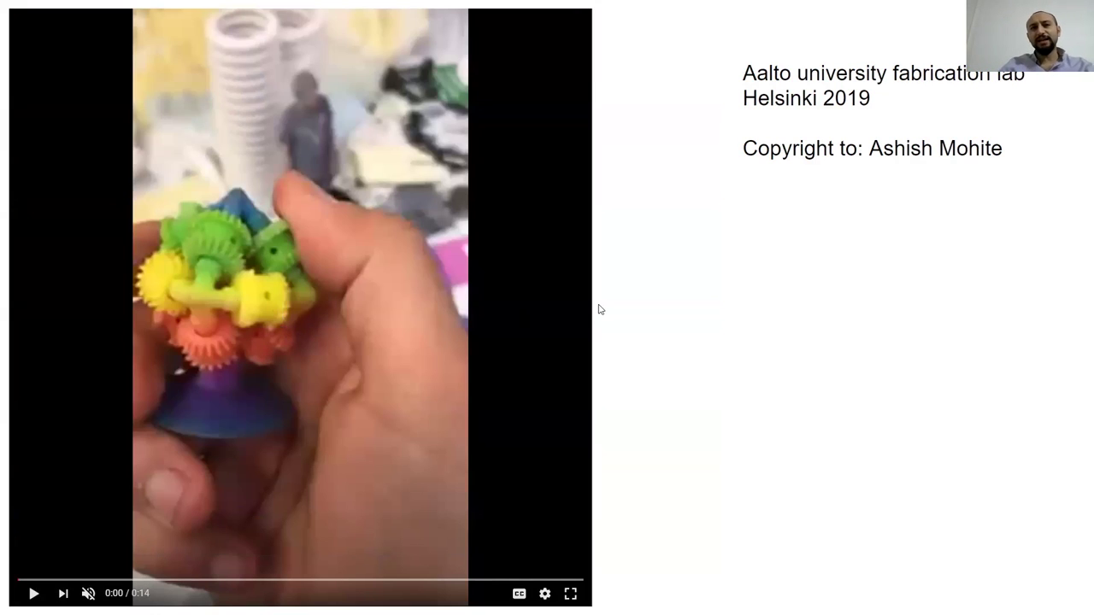
{"action": "key", "text": "Left"}
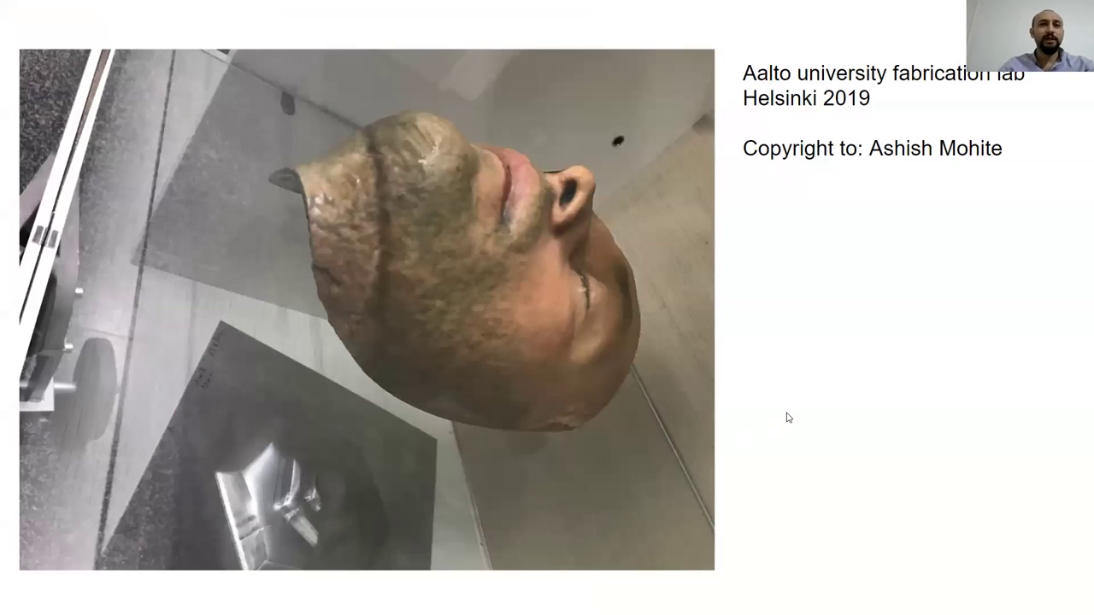
{"action": "key", "text": "Right"}
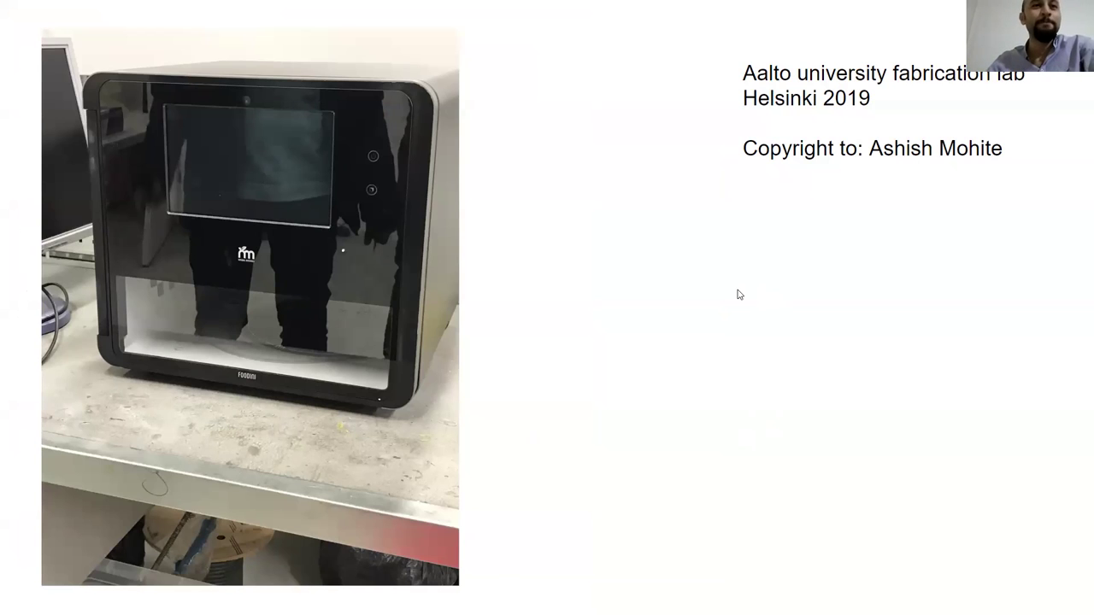
Advance to the black-and-orange 3D printer photo slide.
{"action": "key", "text": "Right"}
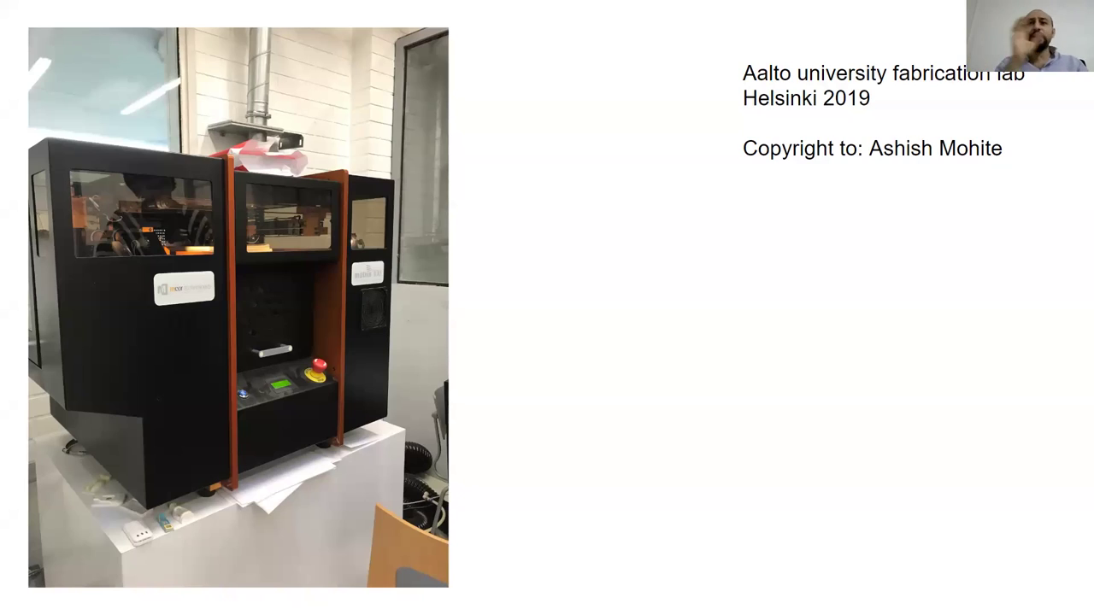
Advance past the Formlabs Form 3 and Lulzbot Mini slide to the next video slide.
{"action": "key", "text": "Right"}
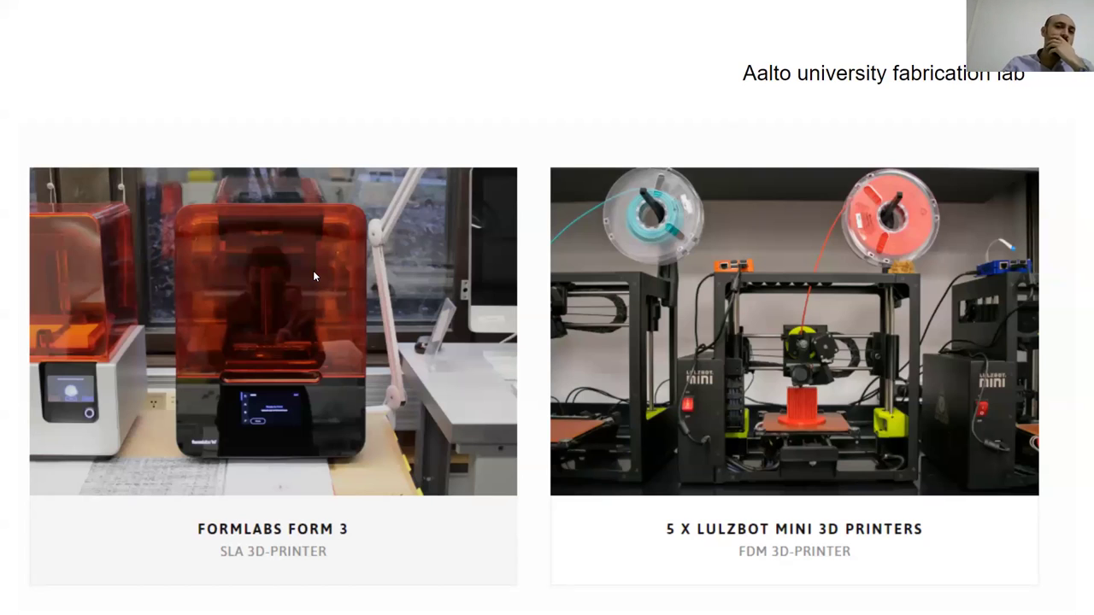
{"action": "key", "text": "Right"}
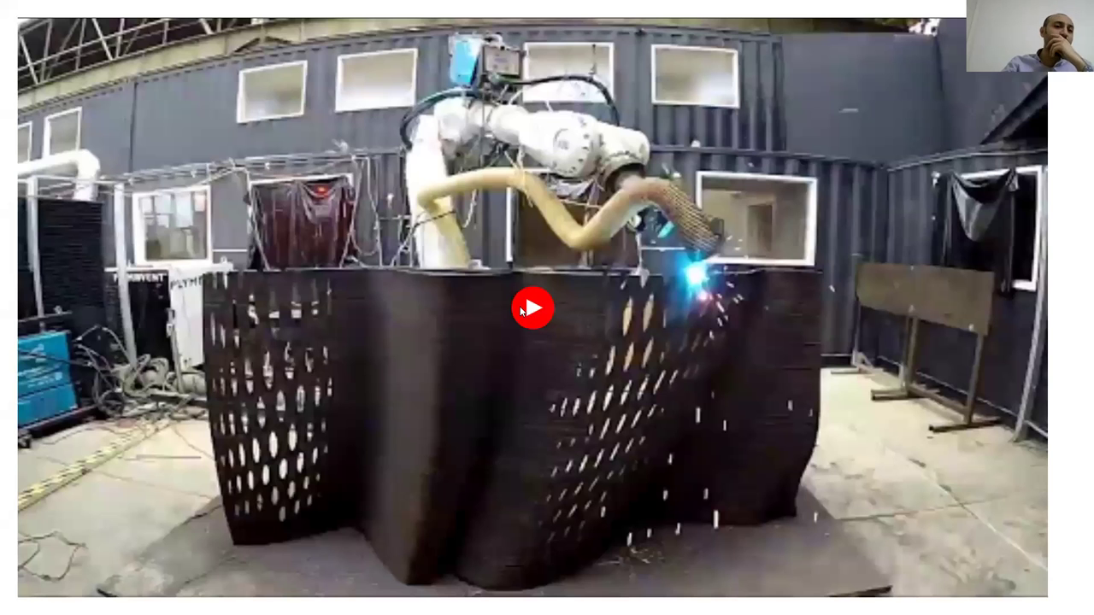
Play the printed wall video, then advance to the Rhinoceros–Meshmixer–Simplify3D workflow slide.
{"action": "left_click", "coordinate": [532, 313]}
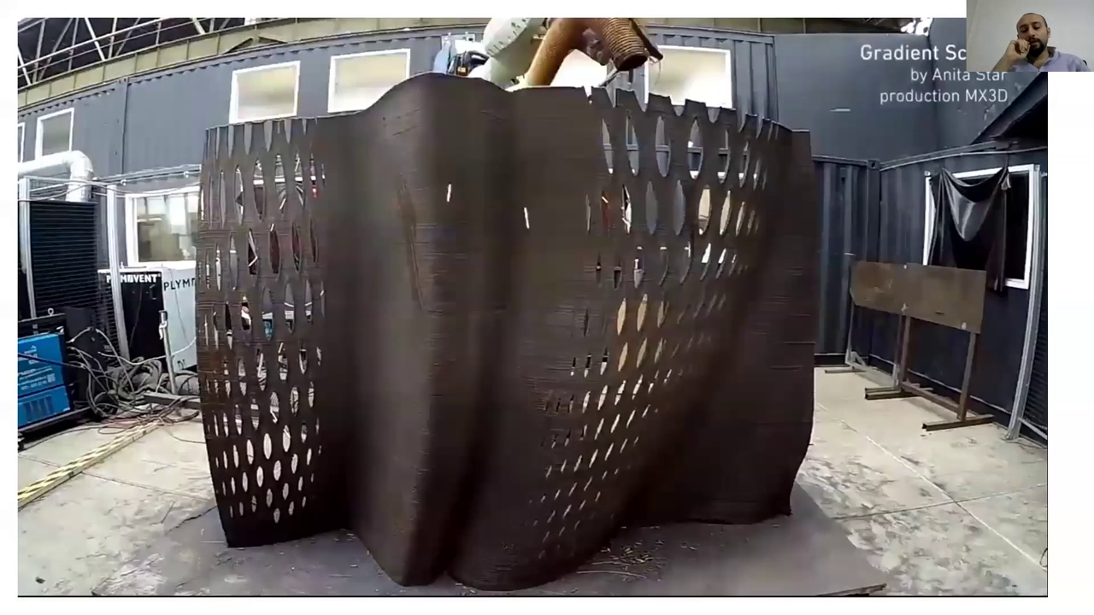
{"action": "key", "text": "Right"}
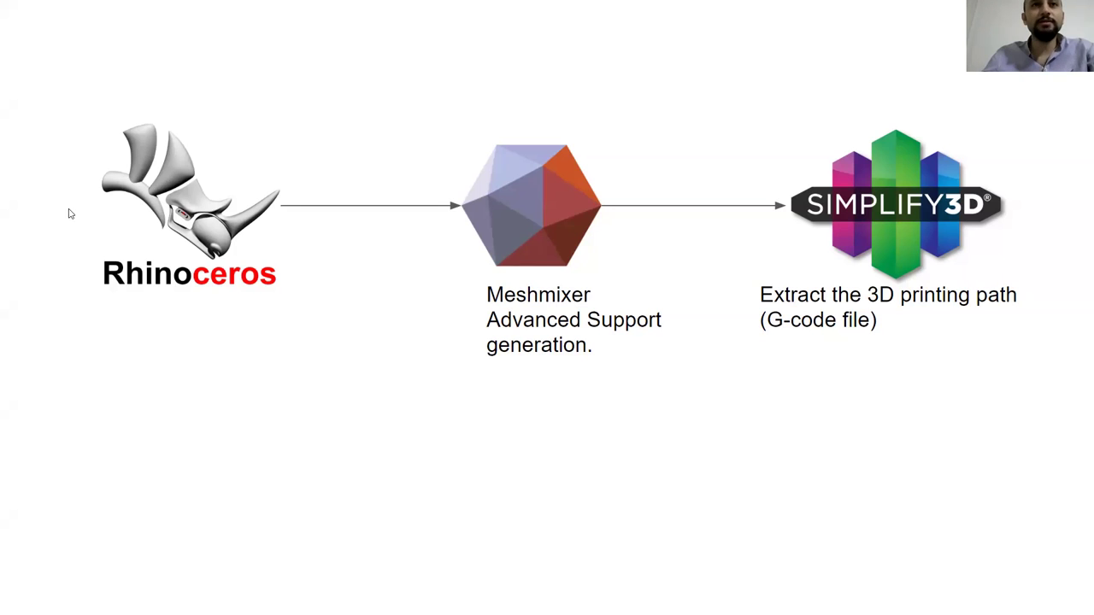
Exit the full-screen slideshow and switch to the Rhino window with the wavy surface model.
{"action": "key", "text": "Escape"}
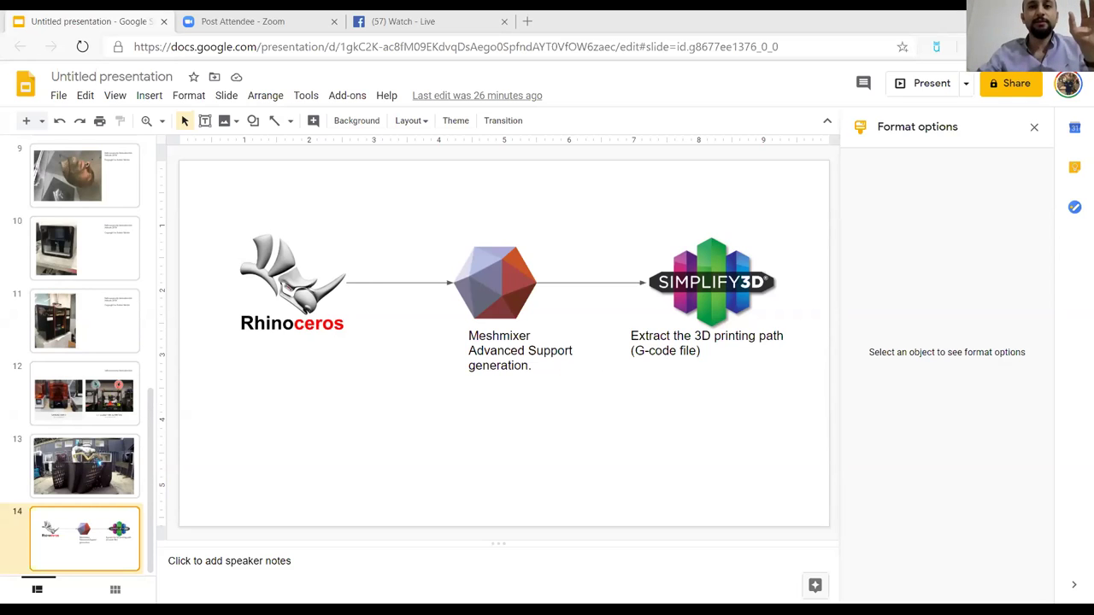
{"action": "key", "text": "alt+Tab"}
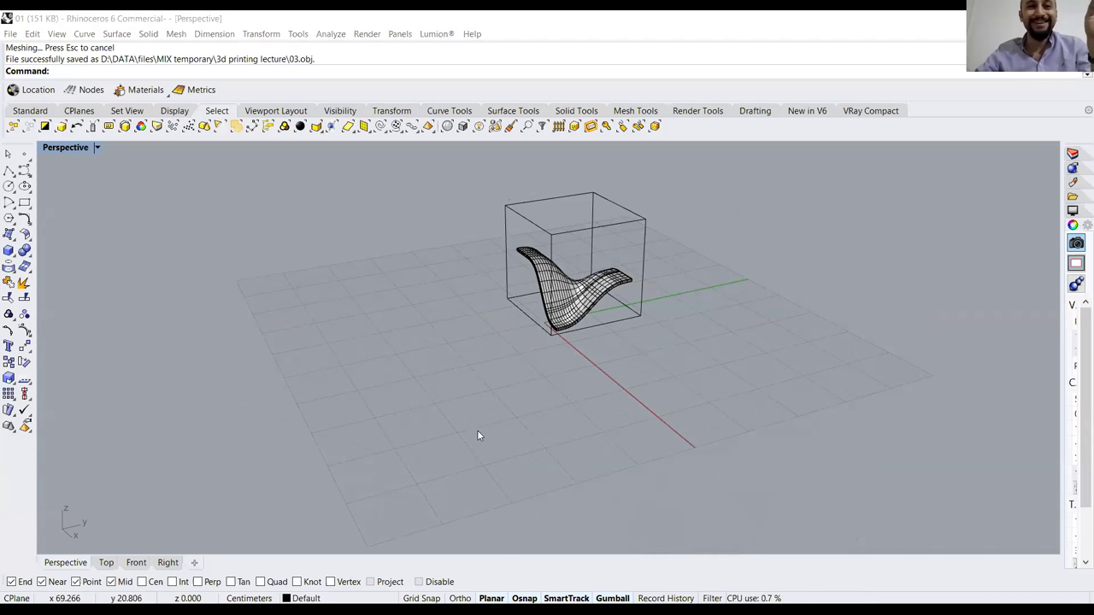
Switch from Rhinoceros back to the Google Slides presentation on slide 14.
{"action": "key", "text": "alt+Tab"}
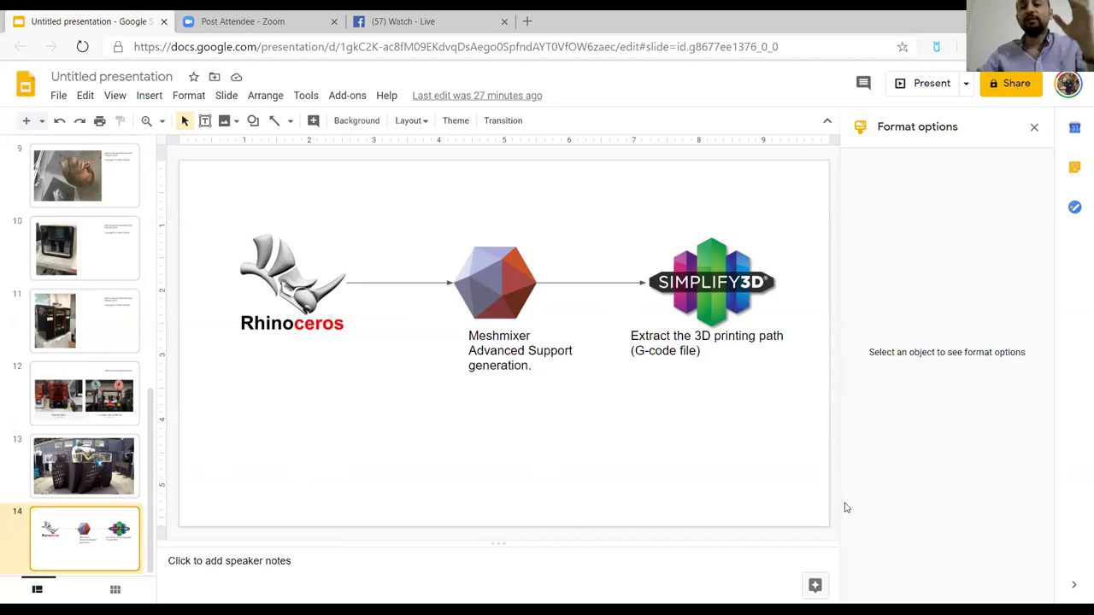
{"action": "key", "text": "alt+Tab"}
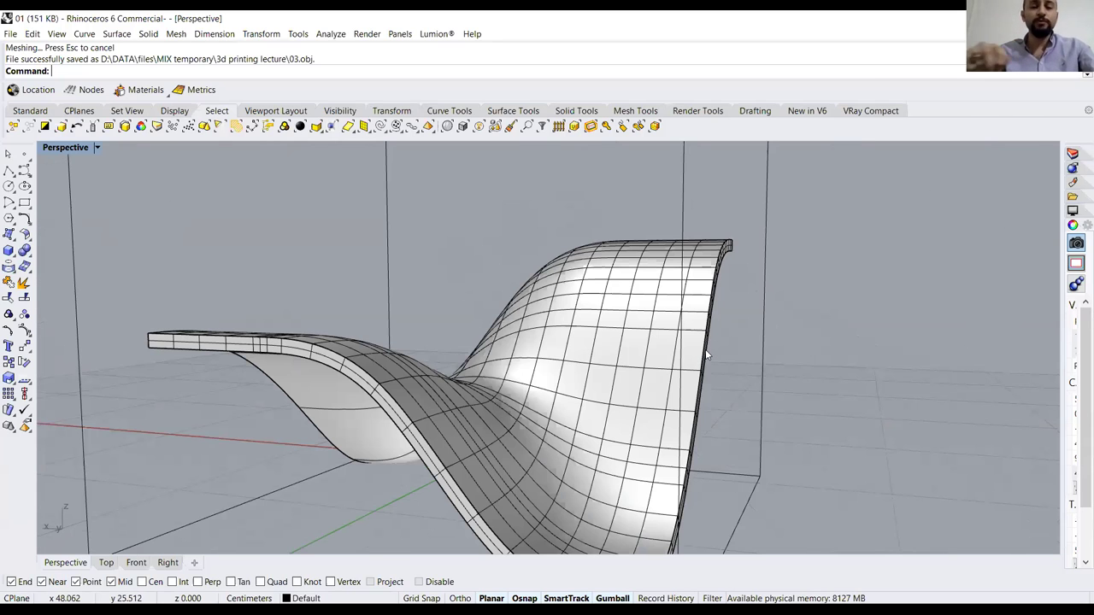
{"action": "right_click_drag", "start_coordinate": [705, 354], "coordinate": [578, 363]}
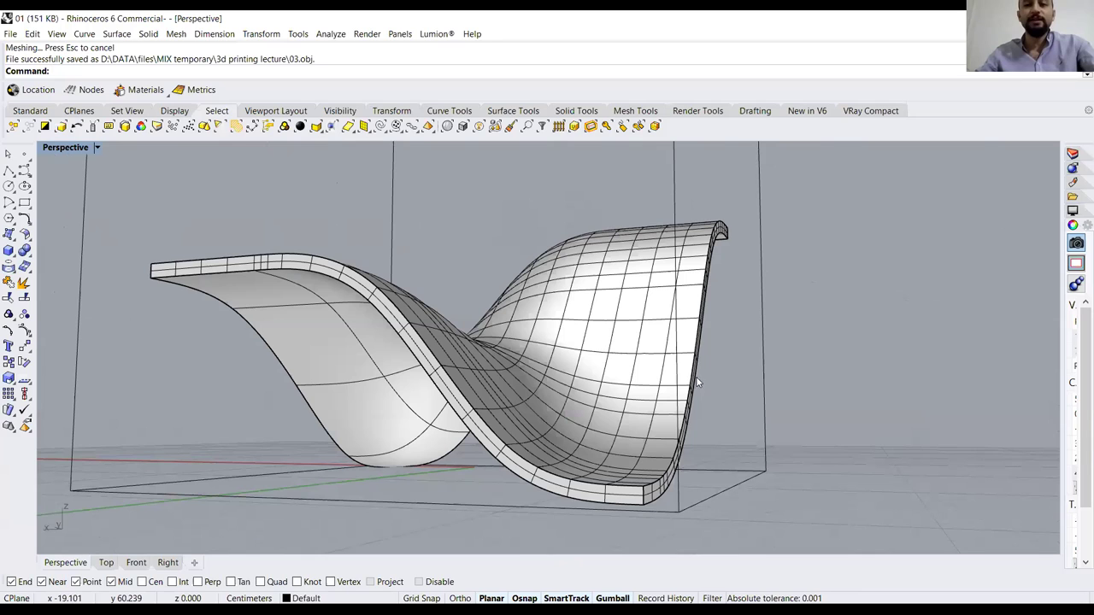
{"action": "right_click_drag", "start_coordinate": [662, 389], "coordinate": [496, 384]}
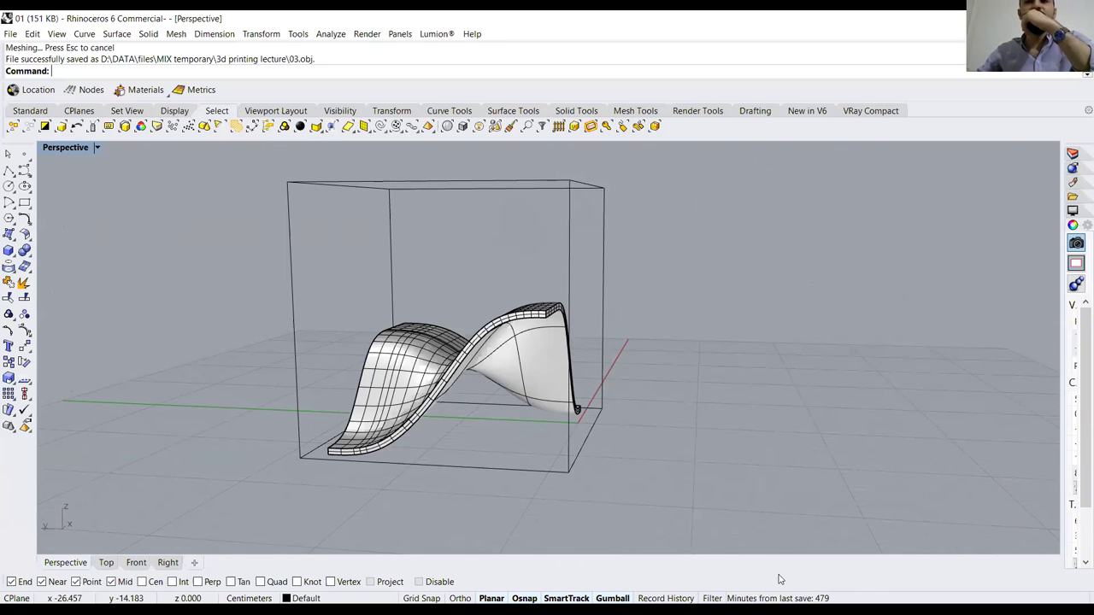
{"action": "right_click_drag", "start_coordinate": [649, 378], "coordinate": [518, 389]}
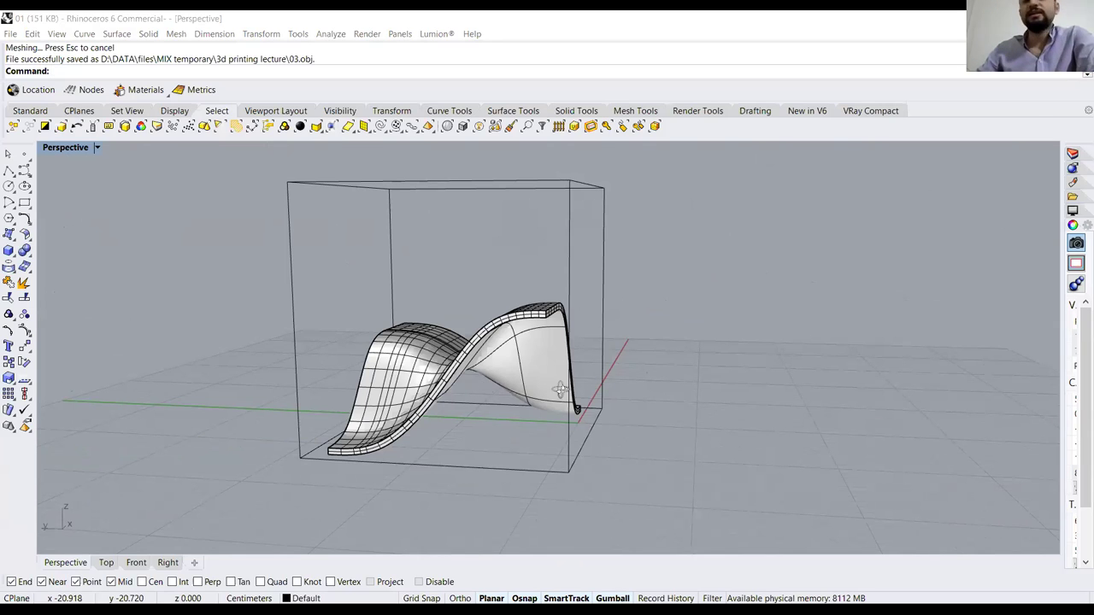
{"action": "right_click_drag", "start_coordinate": [445, 539], "coordinate": [414, 540]}
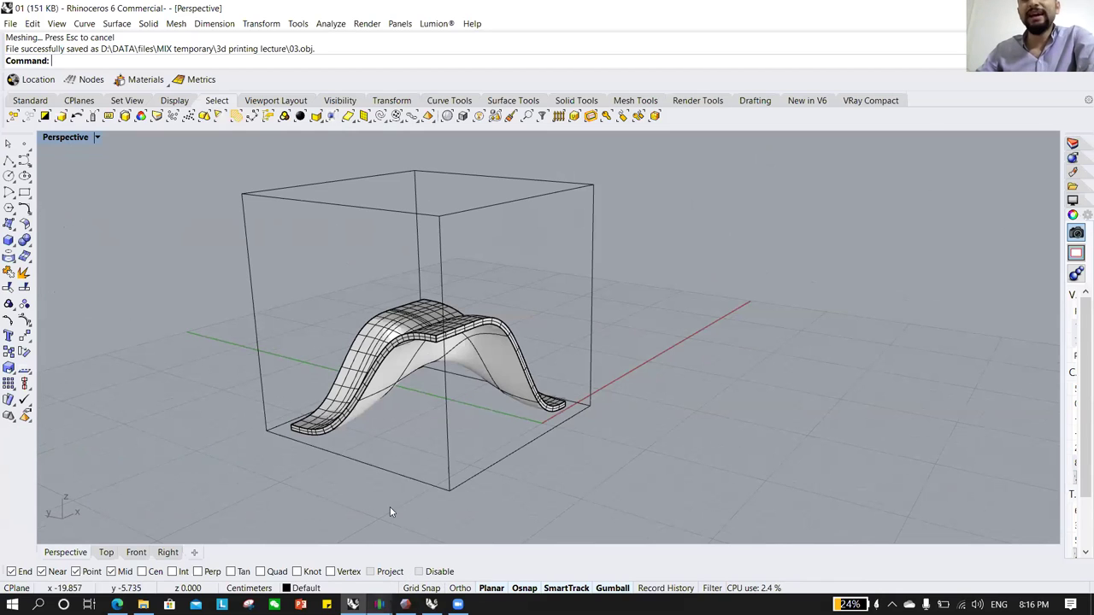
{"action": "right_click_drag", "start_coordinate": [395, 385], "coordinate": [510, 344]}
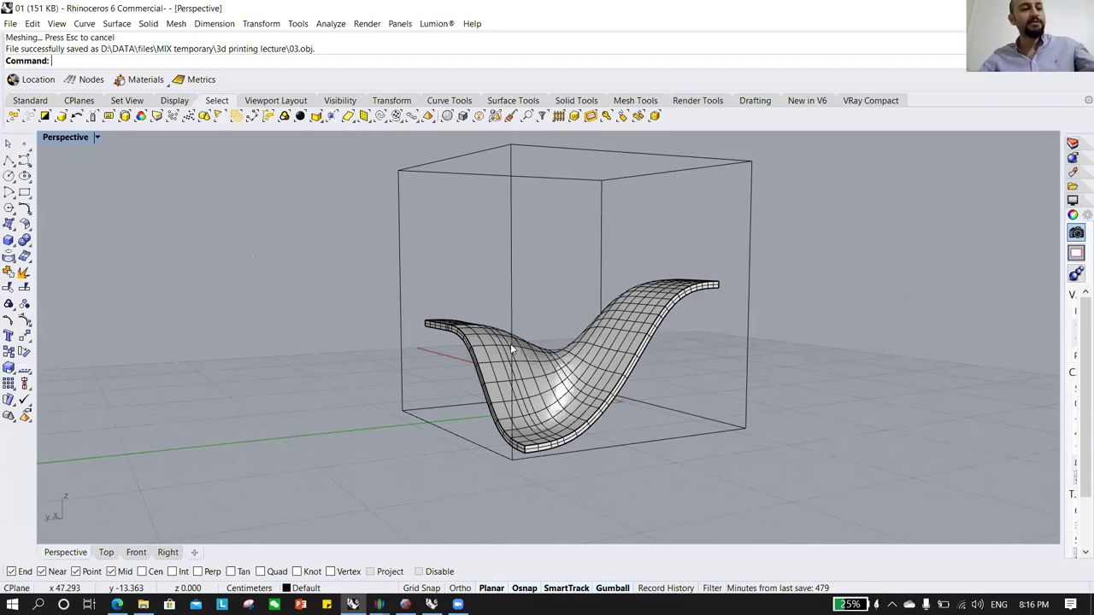
{"action": "left_click", "coordinate": [606, 382]}
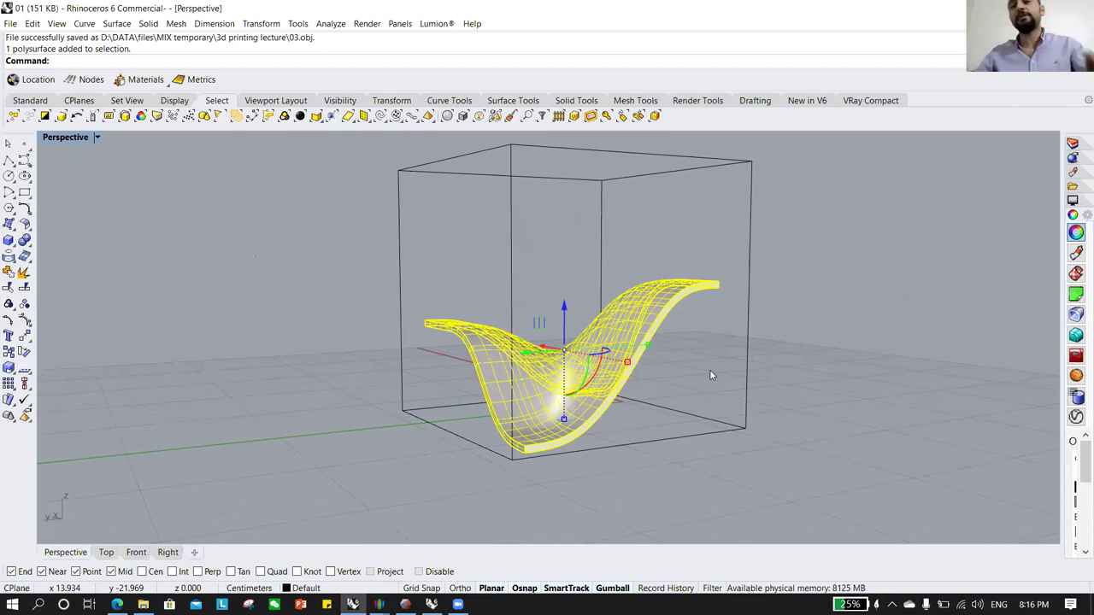
{"action": "key", "text": "Escape"}
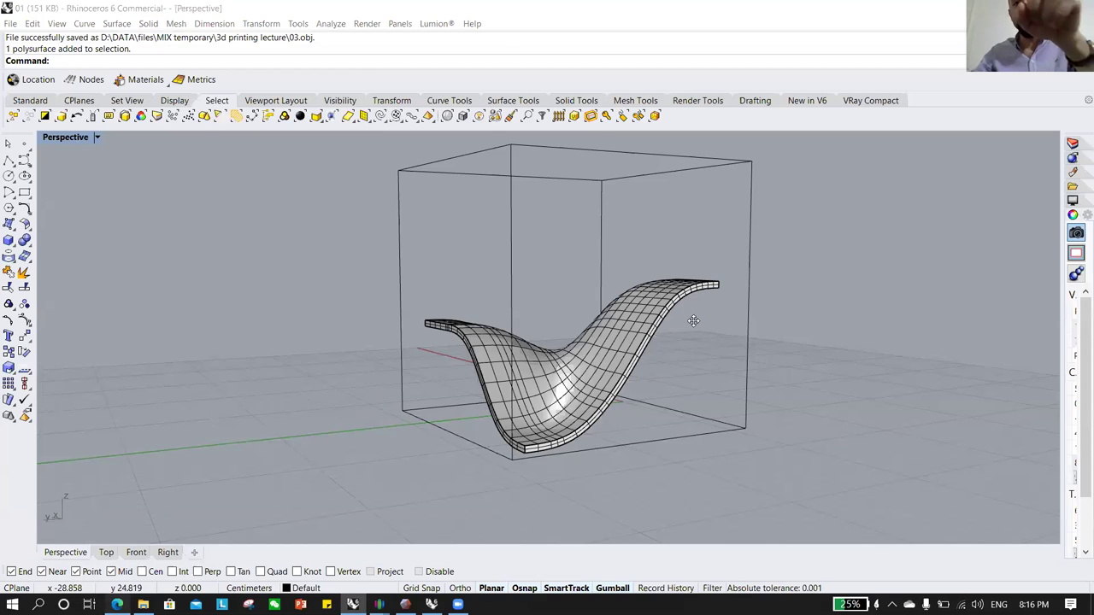
Delete the Meshmixer image from the workflow slide, restore it with undo, and minimize the presentation.
{"action": "key", "text": "alt+Tab"}
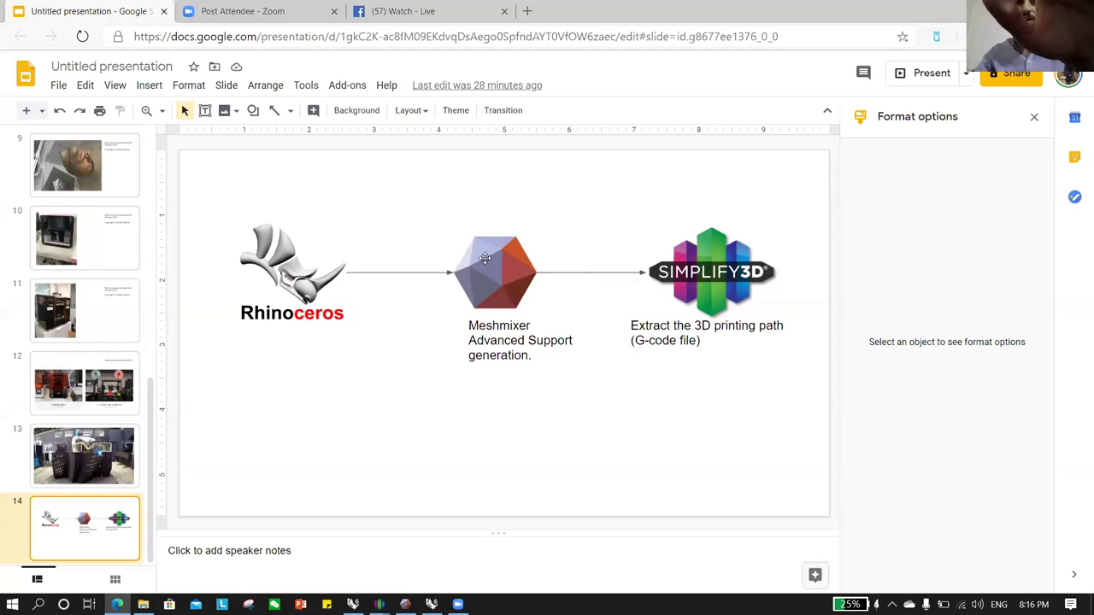
{"action": "left_click", "coordinate": [484, 258]}
{"action": "key", "text": "Delete"}
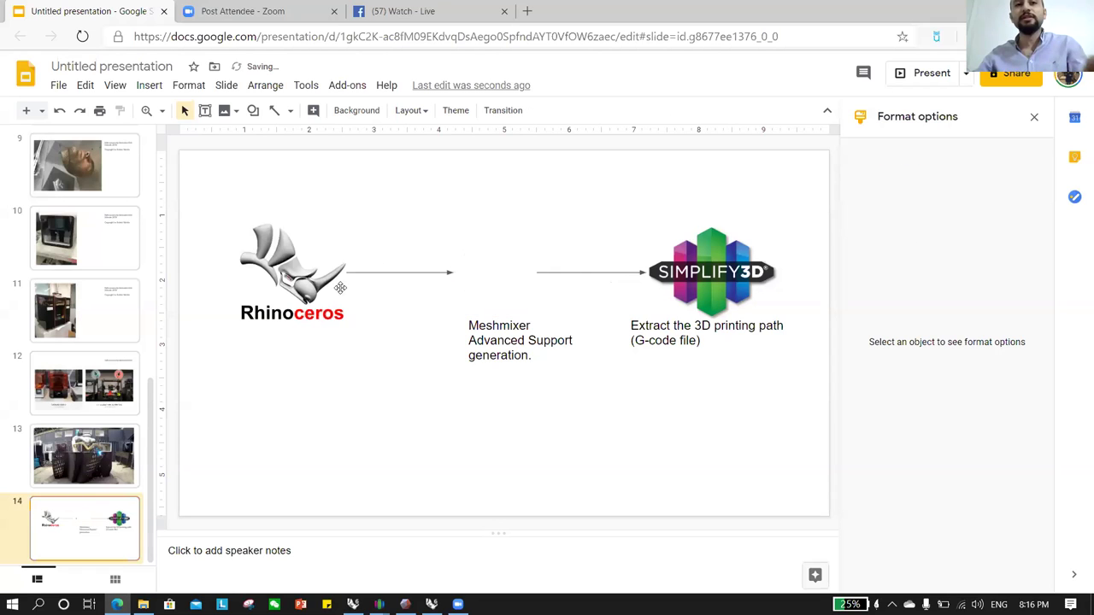
{"action": "key", "text": "ctrl+z"}
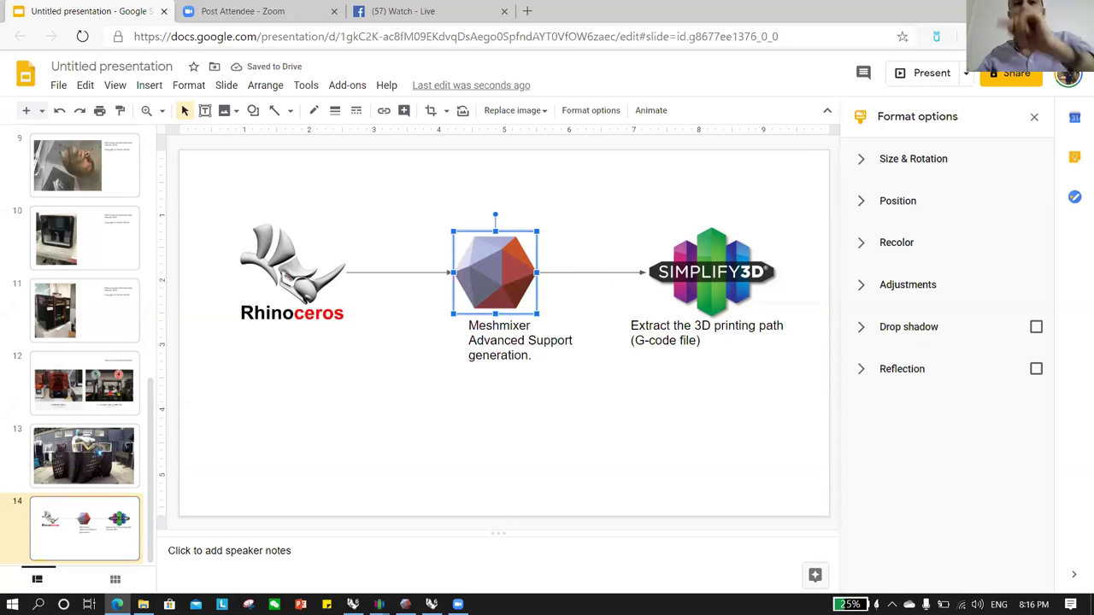
{"action": "key", "text": "super+Down"}
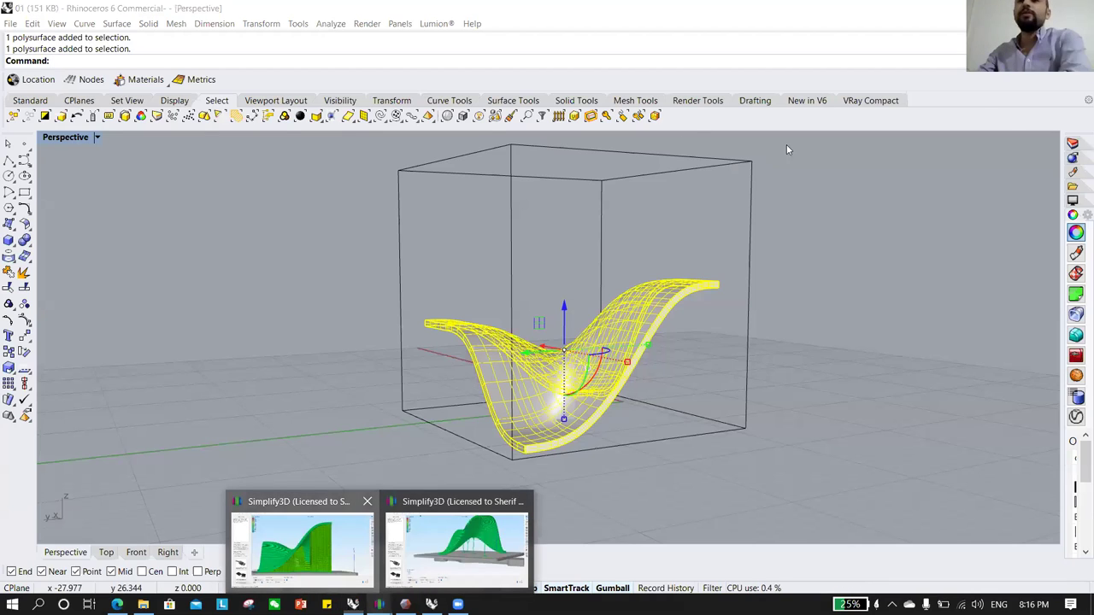
{"action": "key", "text": "alt+Tab"}
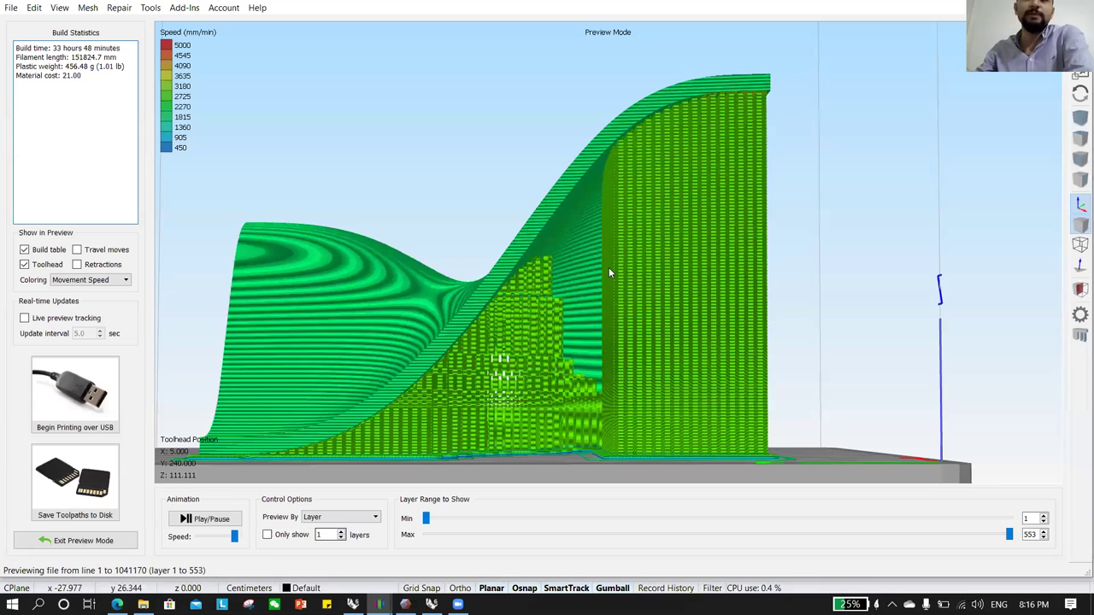
{"action": "scroll", "coordinate": [431, 246], "scroll_direction": "down", "scroll_amount": 3}
{"action": "left_click_drag", "start_coordinate": [718, 221], "coordinate": [878, 207]}
{"action": "left_click_drag", "start_coordinate": [948, 204], "coordinate": [471, 316]}
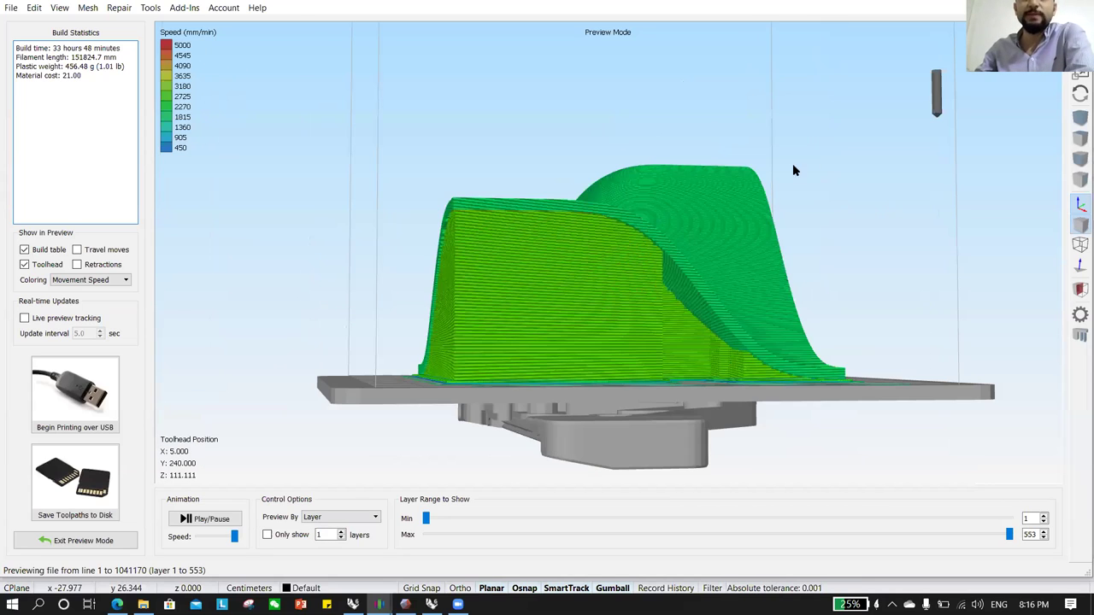
{"action": "scroll", "coordinate": [776, 163], "scroll_direction": "up", "scroll_amount": 3}
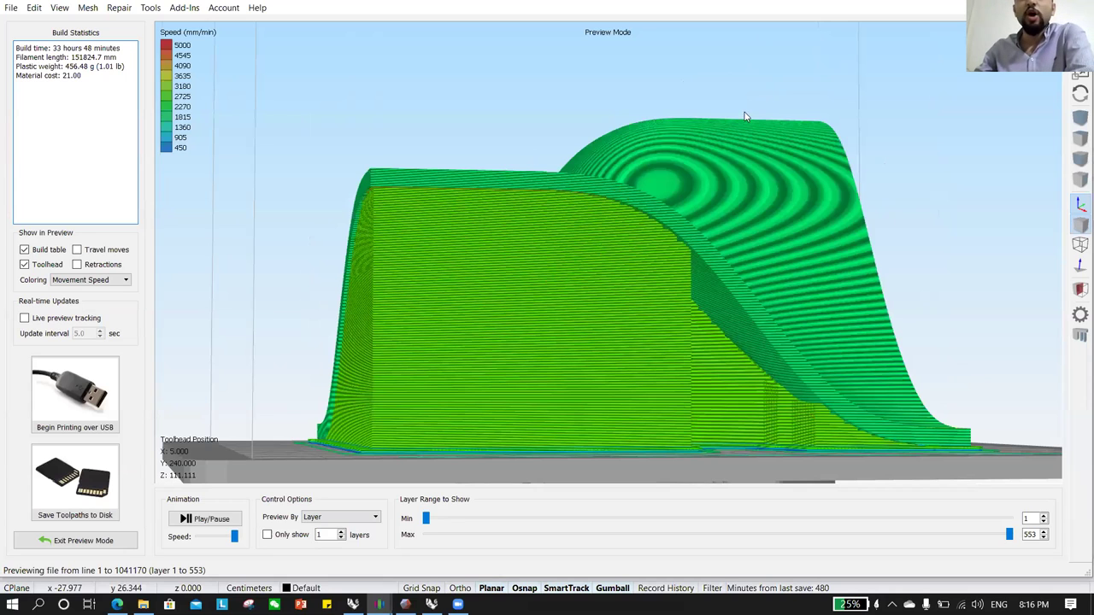
{"action": "left_click_drag", "start_coordinate": [855, 357], "coordinate": [487, 368]}
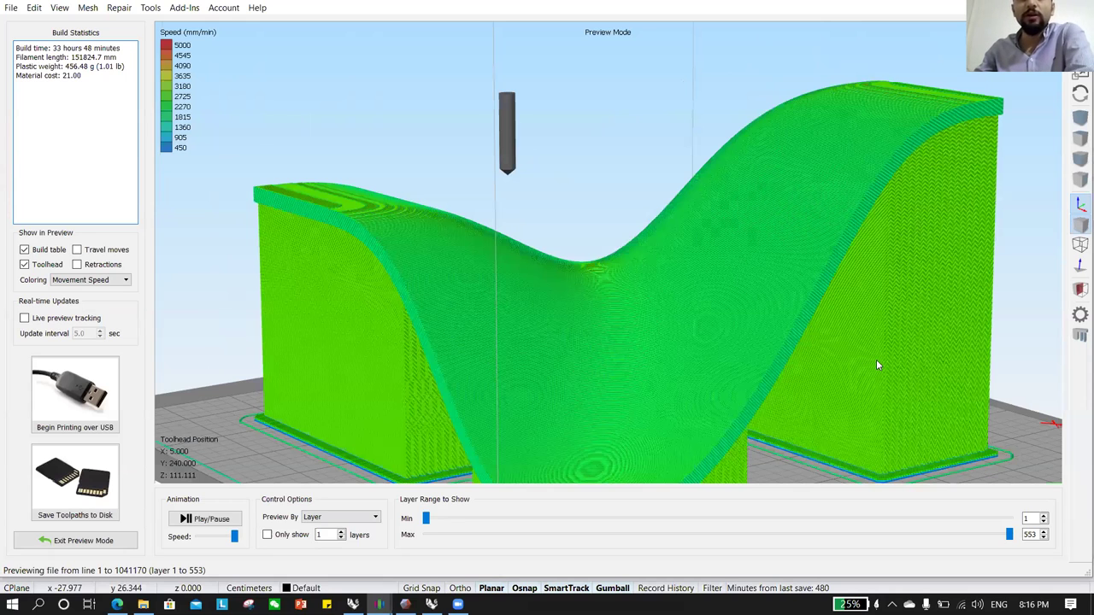
{"action": "left_click_drag", "start_coordinate": [689, 369], "coordinate": [575, 366]}
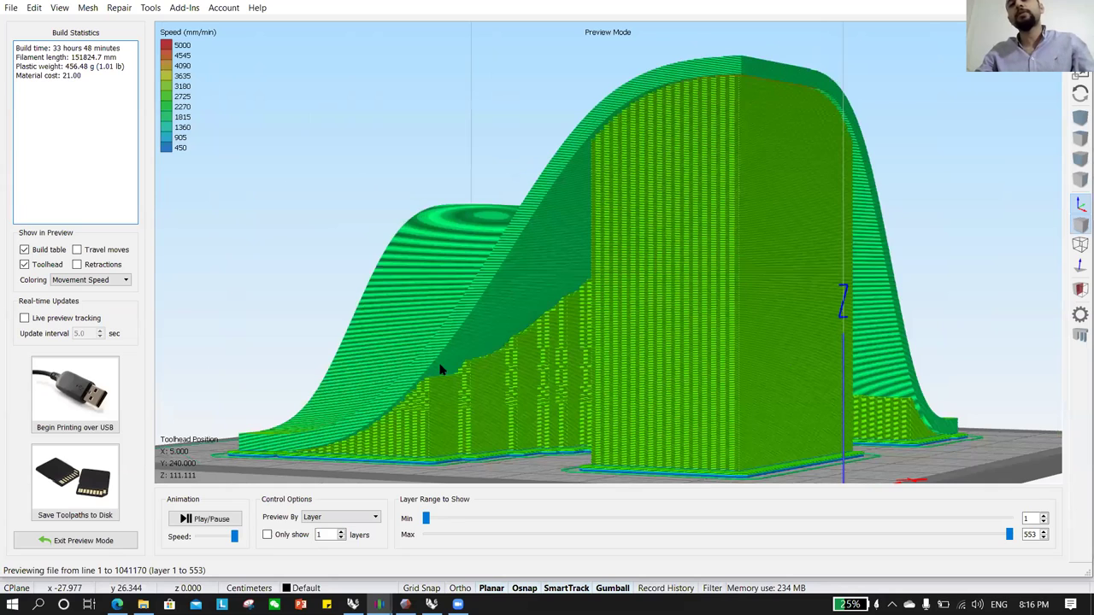
{"action": "left_click_drag", "start_coordinate": [384, 334], "coordinate": [3, 68]}
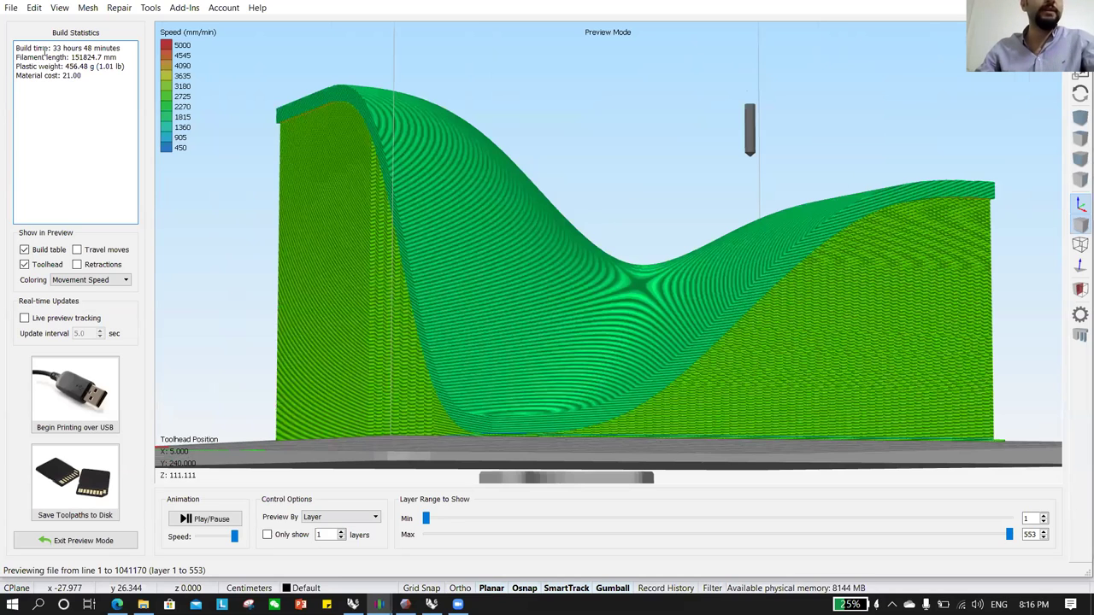
{"action": "triple_click", "coordinate": [44, 49]}
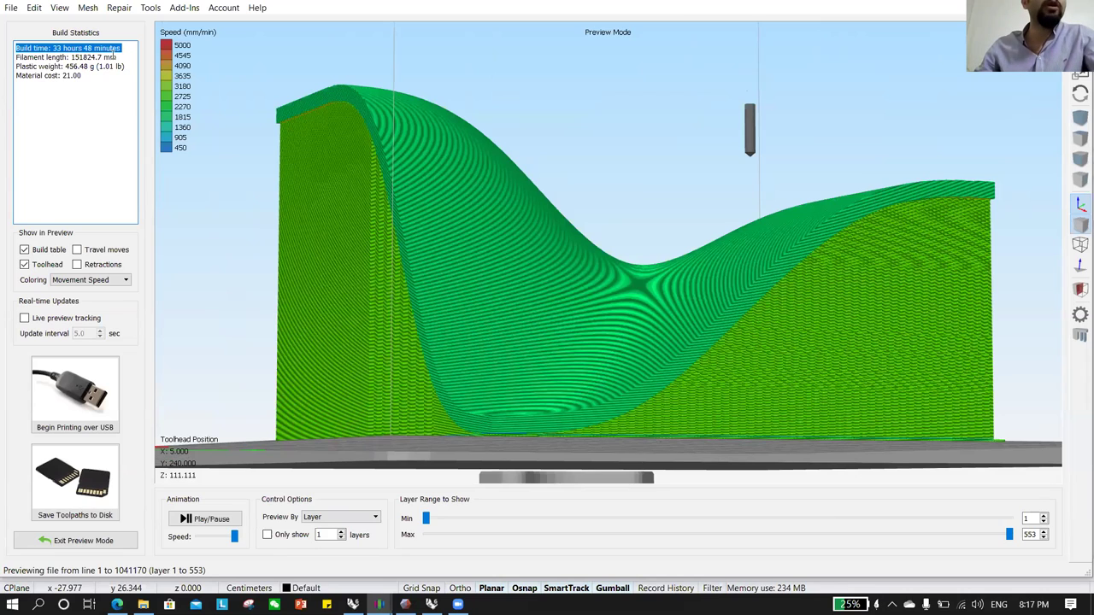
{"action": "left_click_drag", "start_coordinate": [117, 56], "coordinate": [70, 56]}
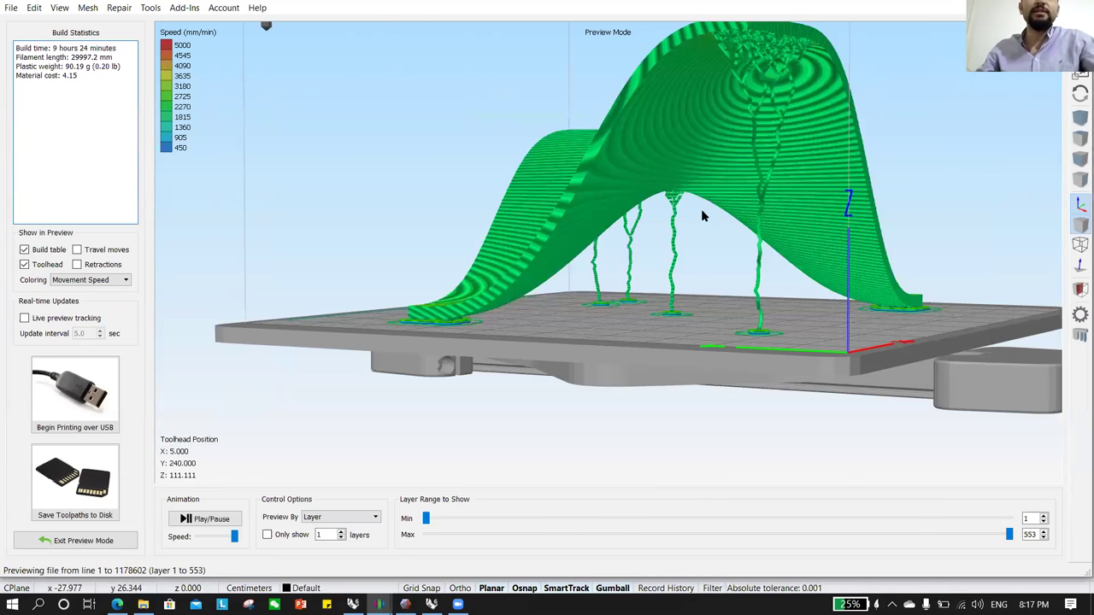
Orbit and zoom the Simplify3D preview to inspect the arched shell and its tree supports.
{"action": "right_click_drag", "start_coordinate": [701, 210], "coordinate": [708, 223]}
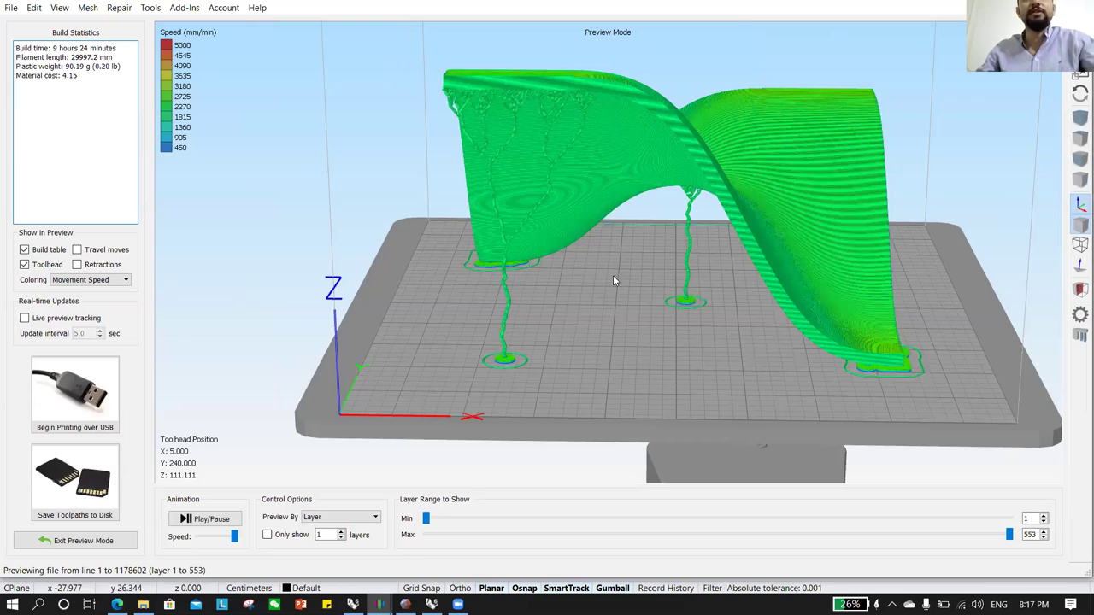
{"action": "right_click_drag", "start_coordinate": [418, 211], "coordinate": [541, 124]}
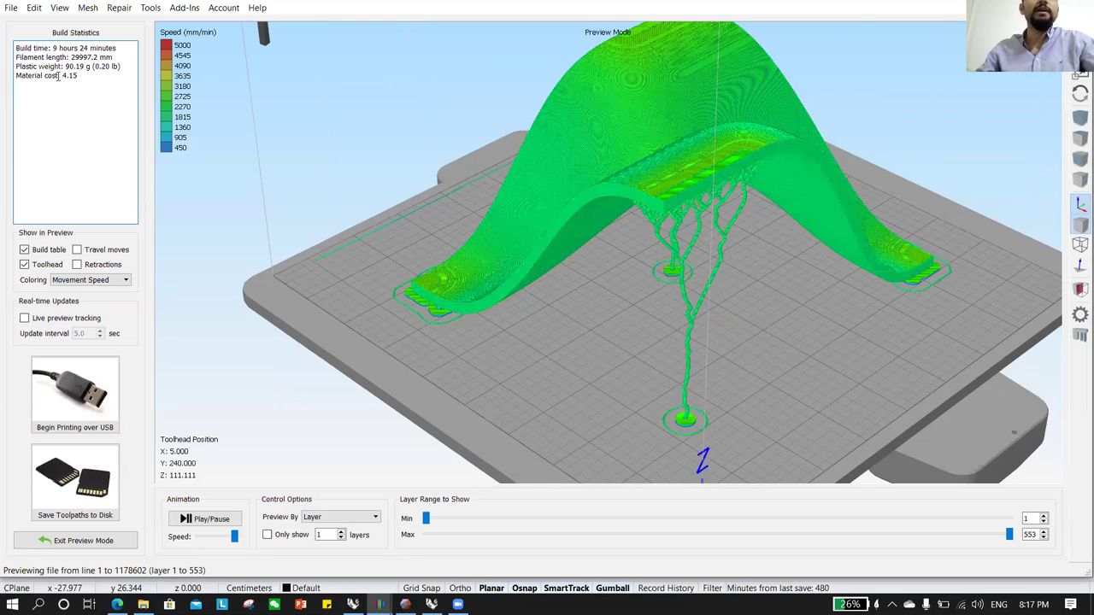
{"action": "right_click_drag", "start_coordinate": [286, 159], "coordinate": [188, 8]}
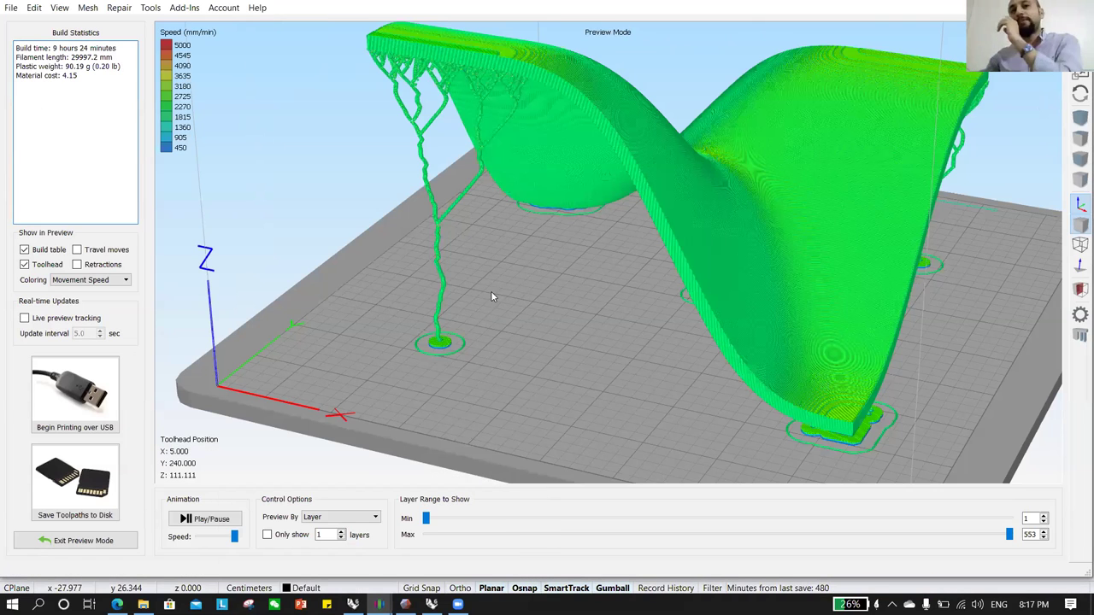
{"action": "left_click_drag", "start_coordinate": [431, 301], "coordinate": [438, 301]}
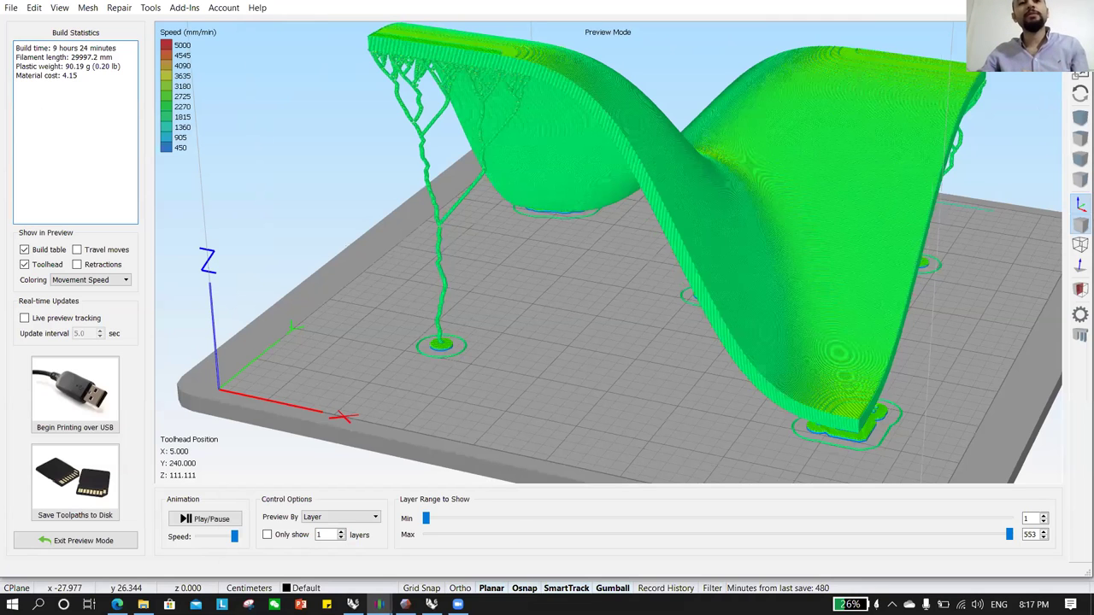
{"action": "mouse_move", "coordinate": [380, 604]}
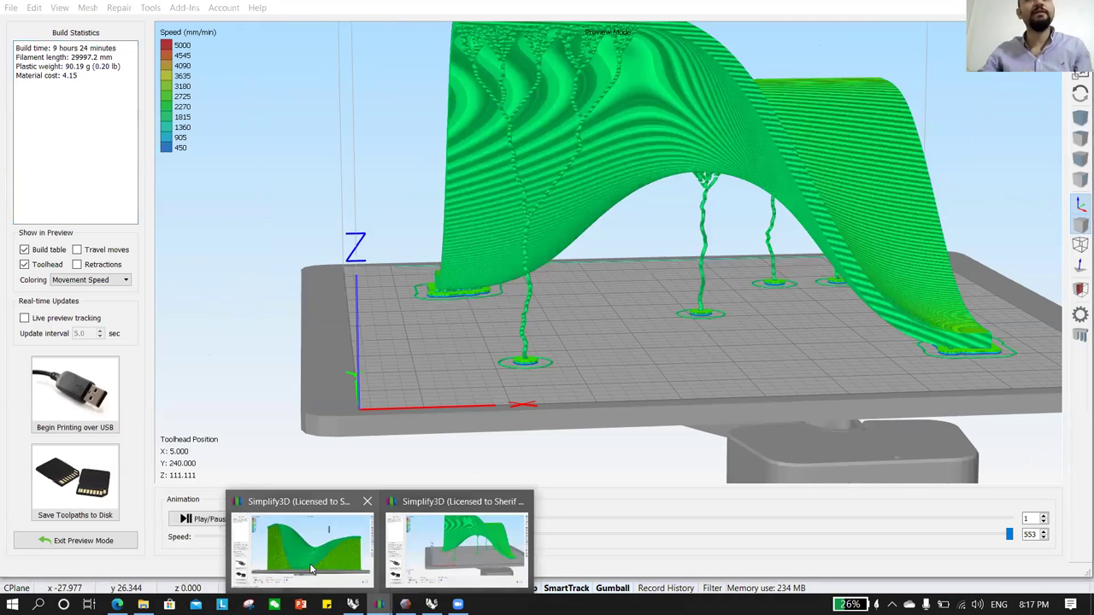
{"action": "left_click", "coordinate": [312, 568]}
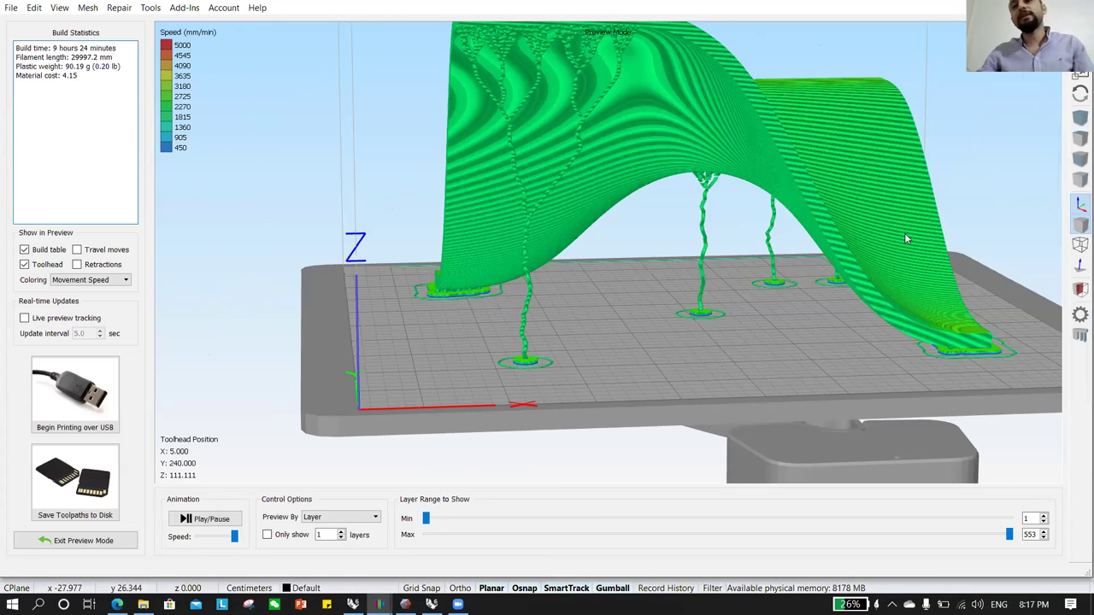
{"action": "scroll", "coordinate": [855, 256], "scroll_direction": "down", "scroll_amount": 2}
{"action": "scroll", "coordinate": [735, 267], "scroll_direction": "down", "scroll_amount": 5}
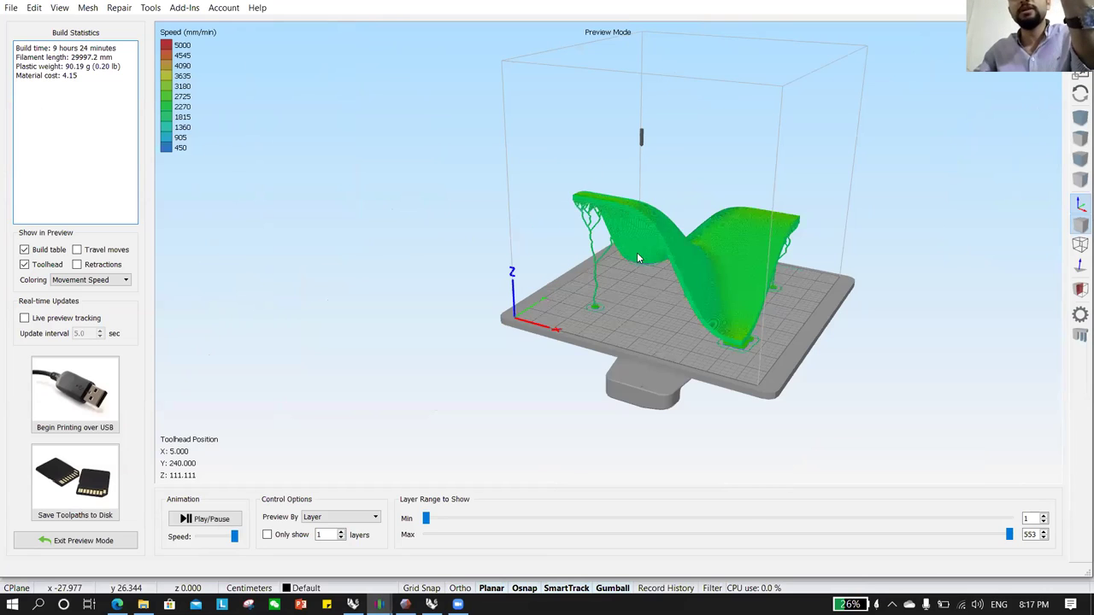
{"action": "scroll", "coordinate": [622, 320], "scroll_direction": "up", "scroll_amount": 4}
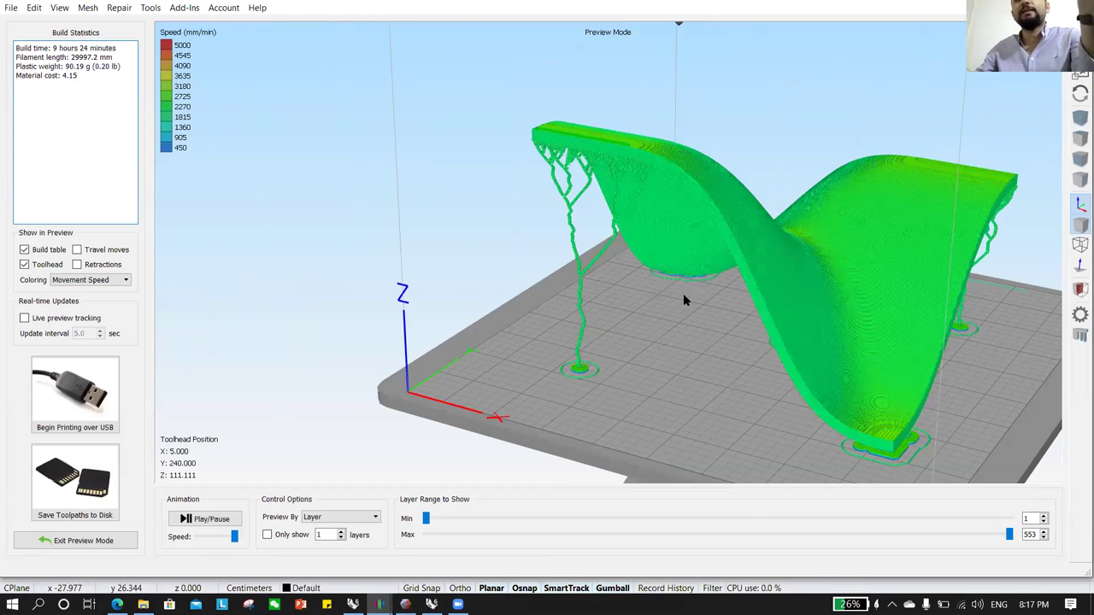
{"action": "left_click_drag", "start_coordinate": [683, 293], "coordinate": [783, 176]}
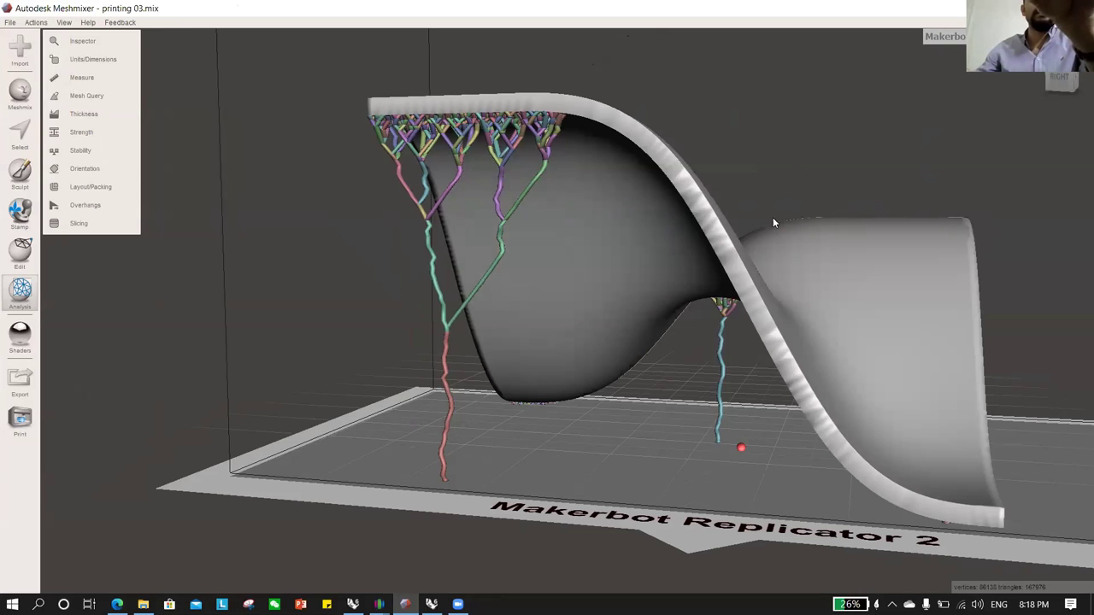
{"action": "mouse_move", "coordinate": [654, 207]}
{"action": "right_mouse_down"}
{"action": "mouse_move", "coordinate": [751, 178]}
{"action": "mouse_move", "coordinate": [572, 113]}
{"action": "right_mouse_up"}
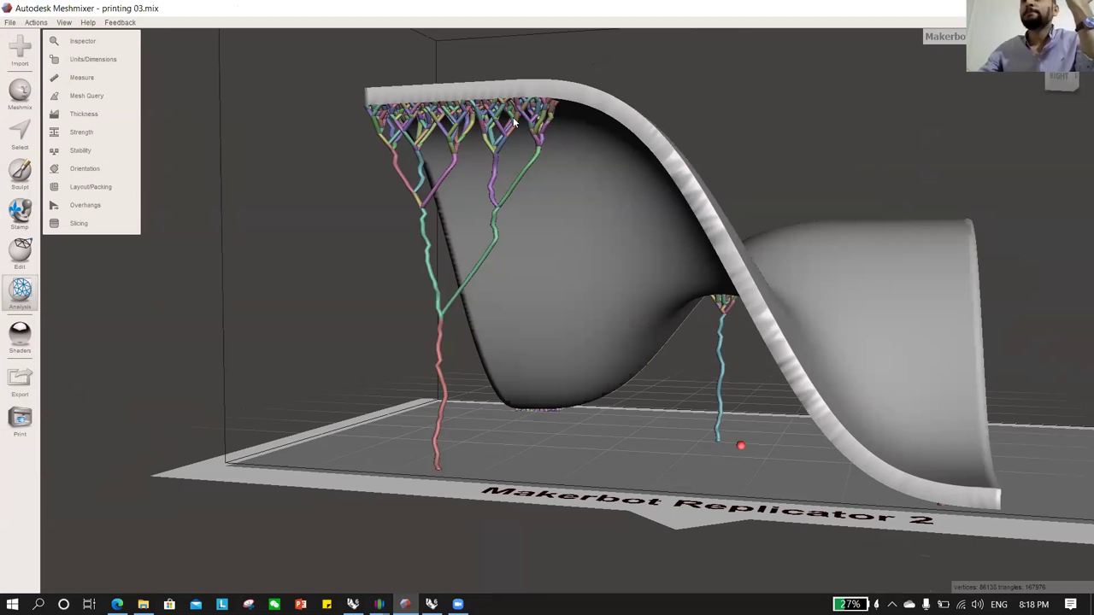
{"action": "mouse_move", "coordinate": [729, 194]}
{"action": "right_mouse_down"}
{"action": "mouse_move", "coordinate": [634, 270]}
{"action": "mouse_move", "coordinate": [529, 261]}
{"action": "right_mouse_up"}
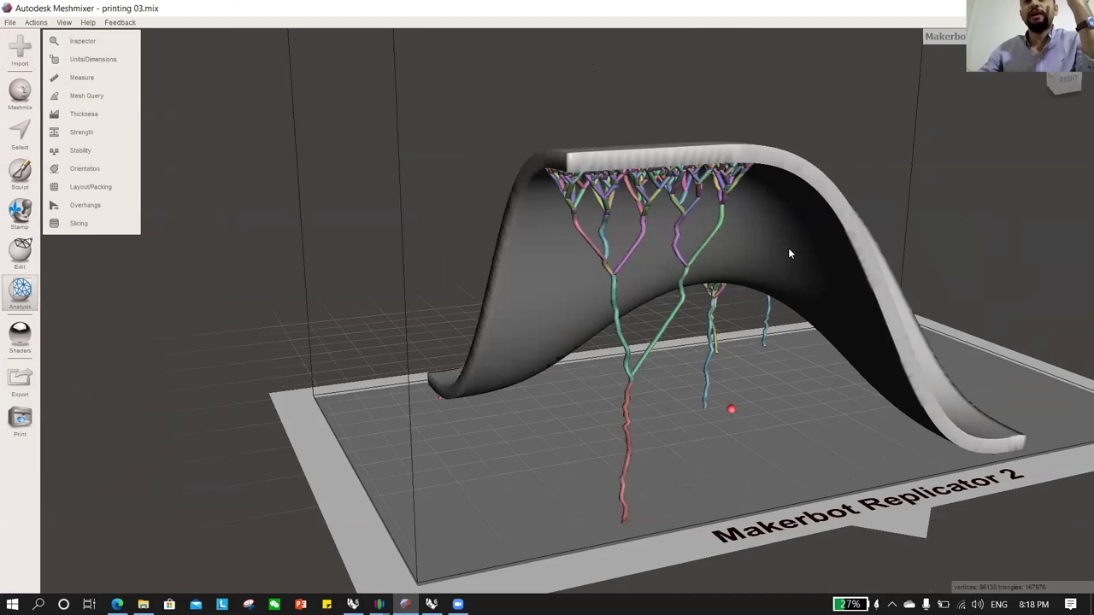
{"action": "right_click_drag", "start_coordinate": [794, 236], "coordinate": [766, 226]}
{"action": "right_click_drag", "start_coordinate": [650, 195], "coordinate": [684, 233]}
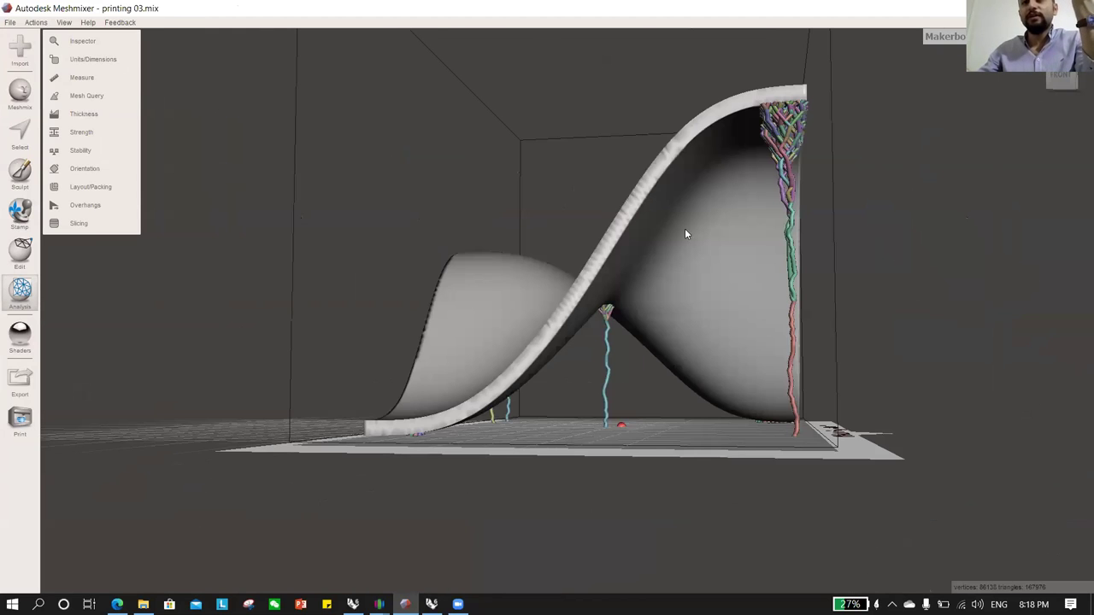
{"action": "right_click_drag", "start_coordinate": [720, 335], "coordinate": [652, 259]}
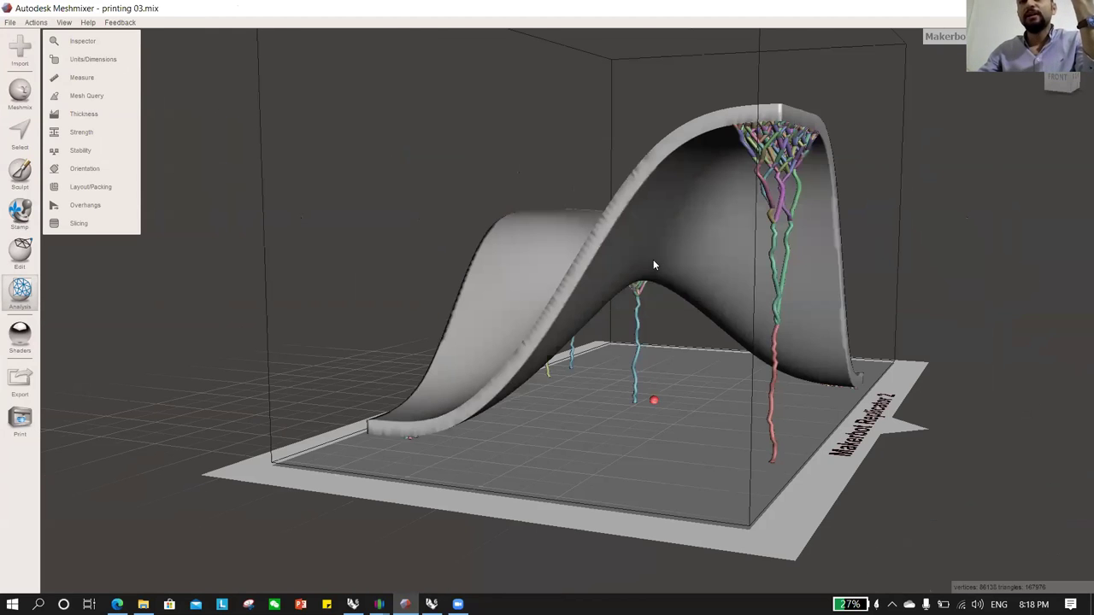
{"action": "mouse_move", "coordinate": [737, 382]}
{"action": "right_mouse_down"}
{"action": "mouse_move", "coordinate": [664, 393]}
{"action": "mouse_move", "coordinate": [625, 374]}
{"action": "mouse_move", "coordinate": [568, 374]}
{"action": "right_mouse_up"}
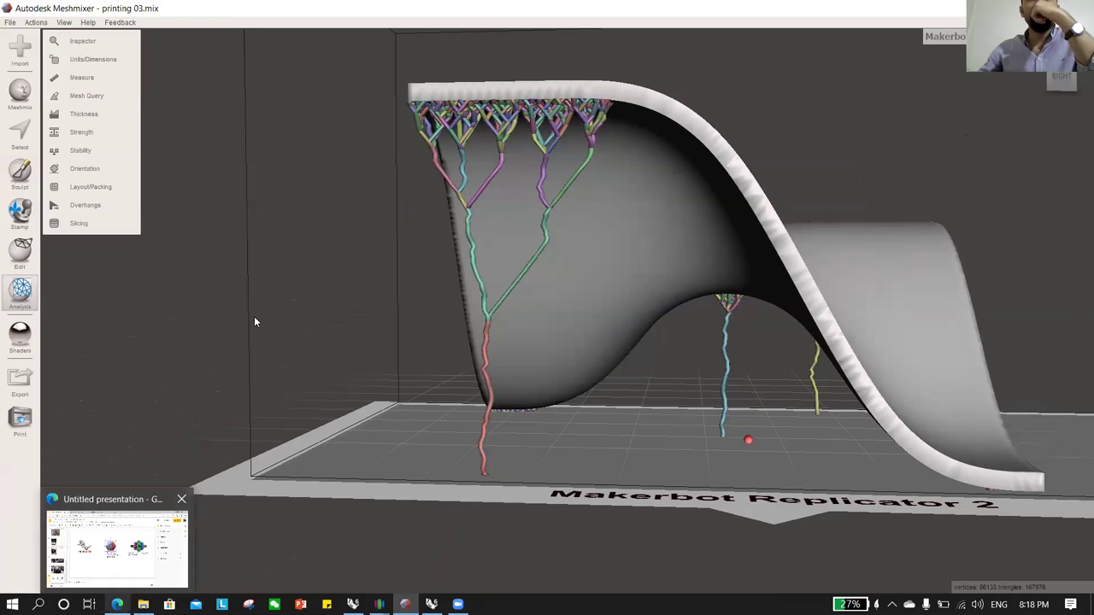
Switch to the Rhino 6 window from the taskbar, showing the empty Untitled document.
{"action": "left_click", "coordinate": [117, 546]}
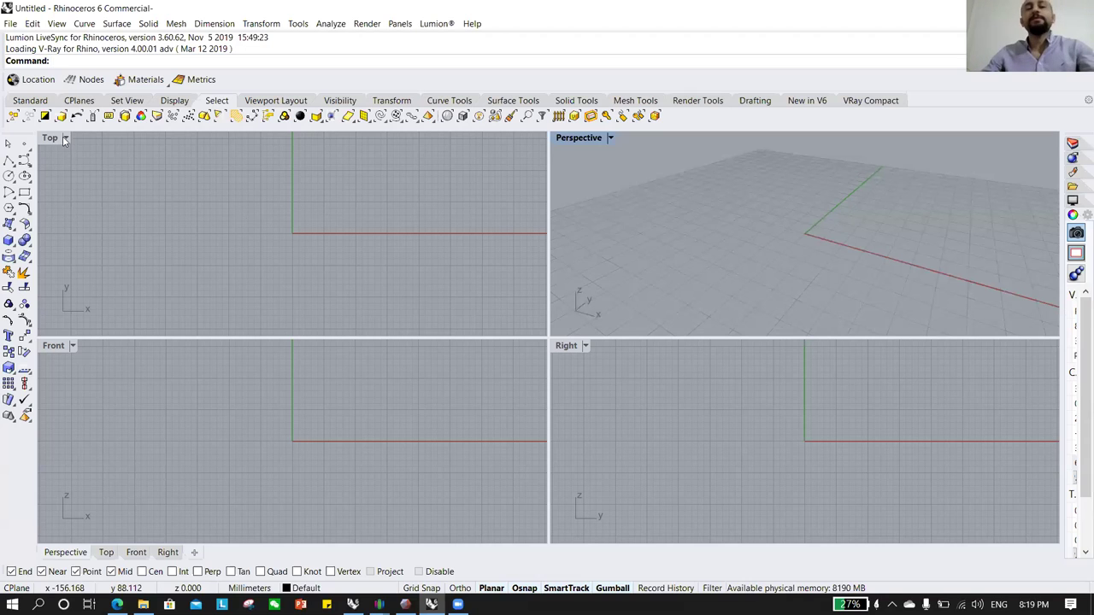
Maximize the Perspective viewport, restore the four-view layout, and show the Standard tool set.
{"action": "double_click", "coordinate": [579, 137]}
{"action": "key", "text": "ctrl+m"}
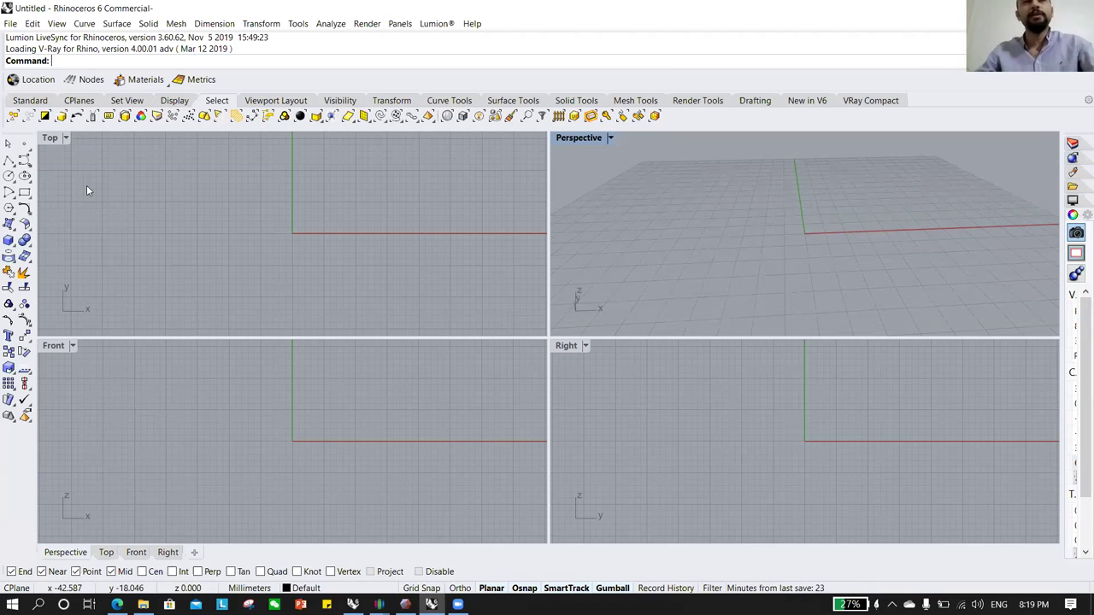
{"action": "left_click", "coordinate": [47, 101]}
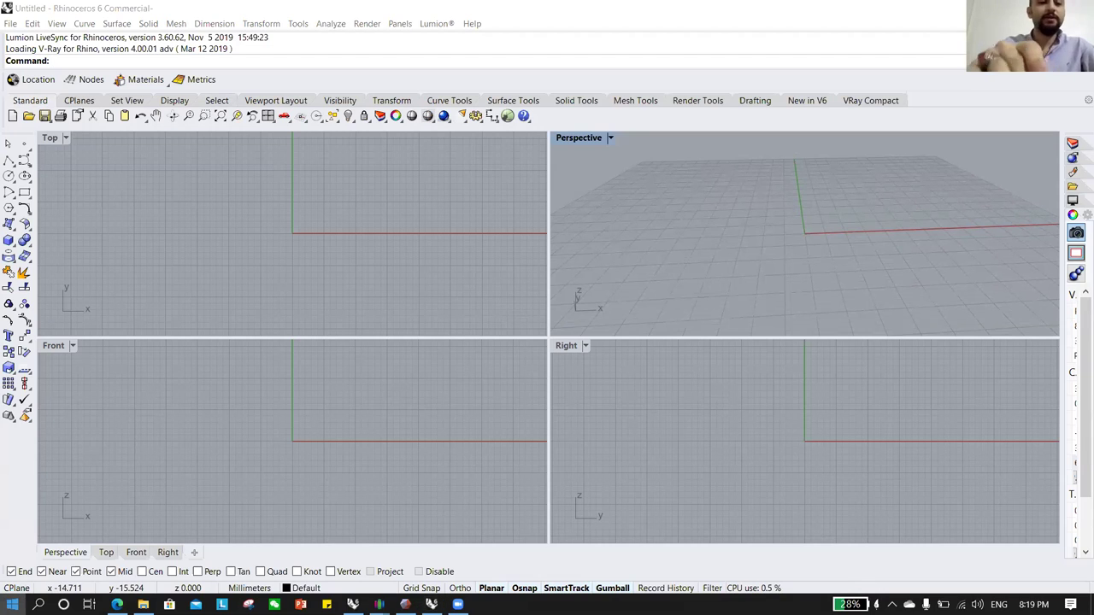
Zoom in with Magnifier to open Rhino's Millimeters model-units settings, then return to 100%.
{"action": "key", "text": "super"}
{"action": "type", "text": "magn"}
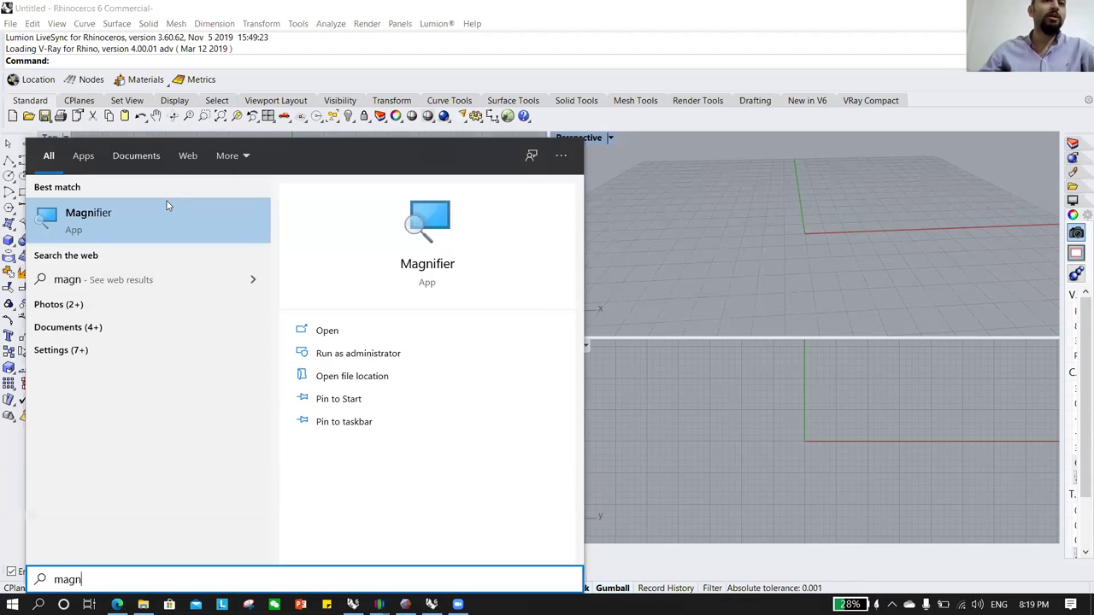
{"action": "key", "text": "Return"}
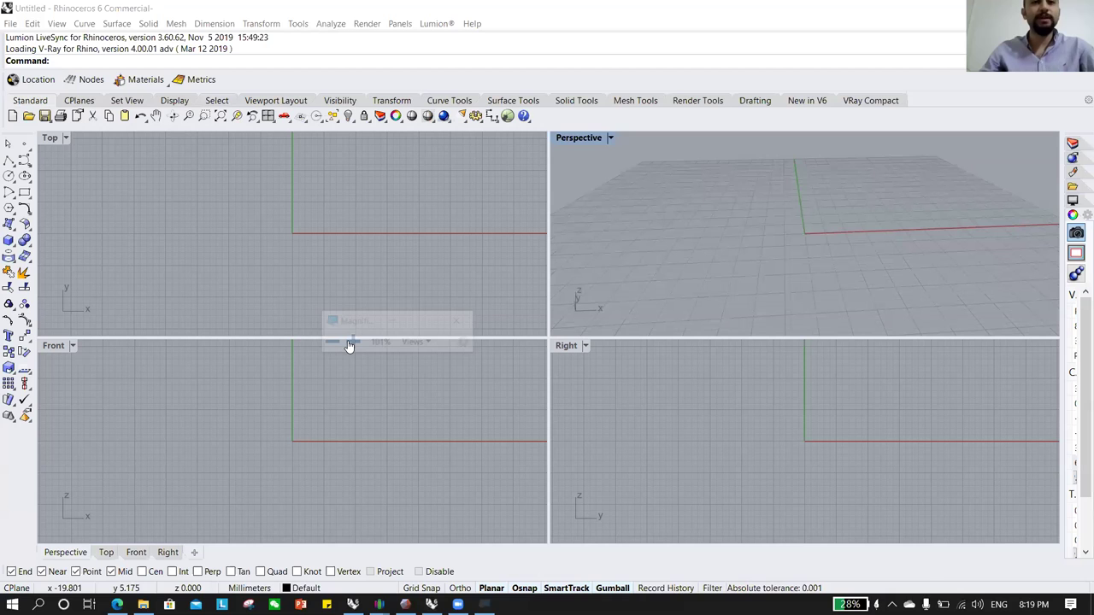
{"action": "left_click", "coordinate": [350, 341]}
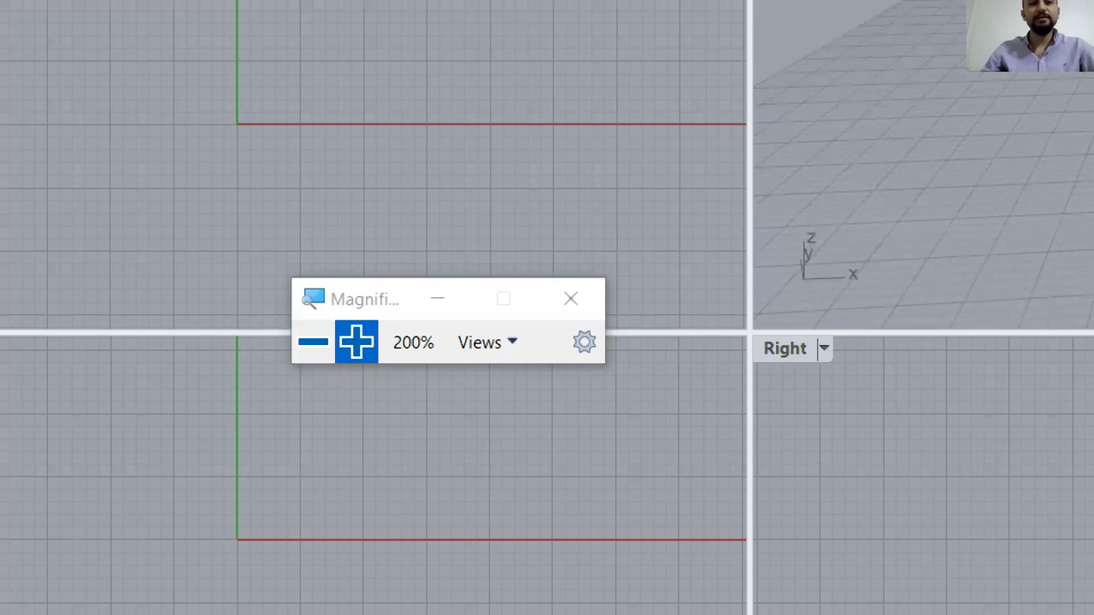
{"action": "key", "text": "super+plus"}
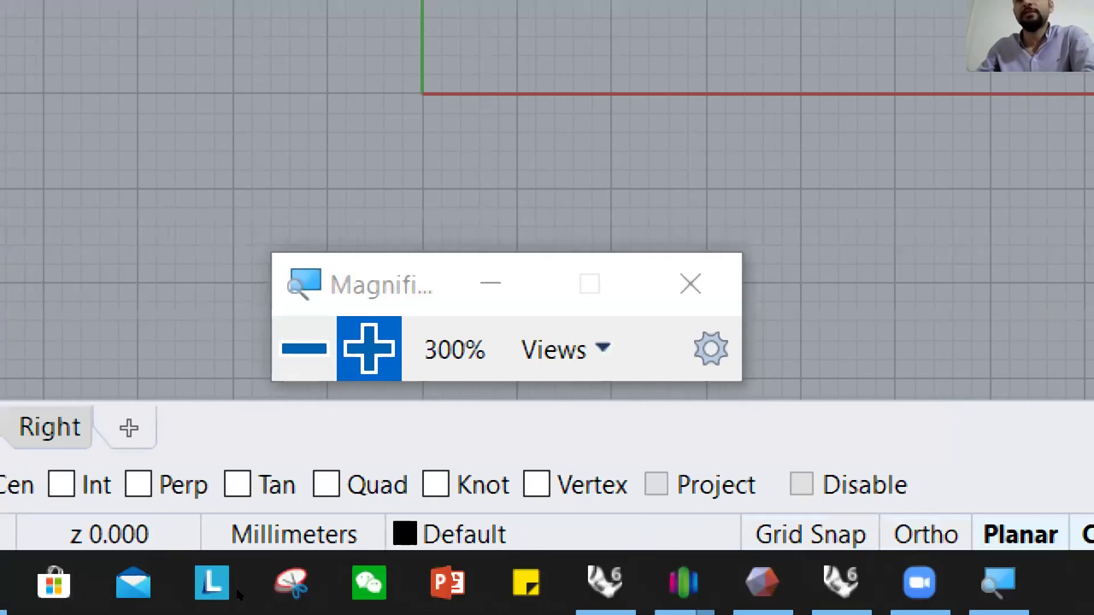
{"action": "left_click", "coordinate": [254, 533]}
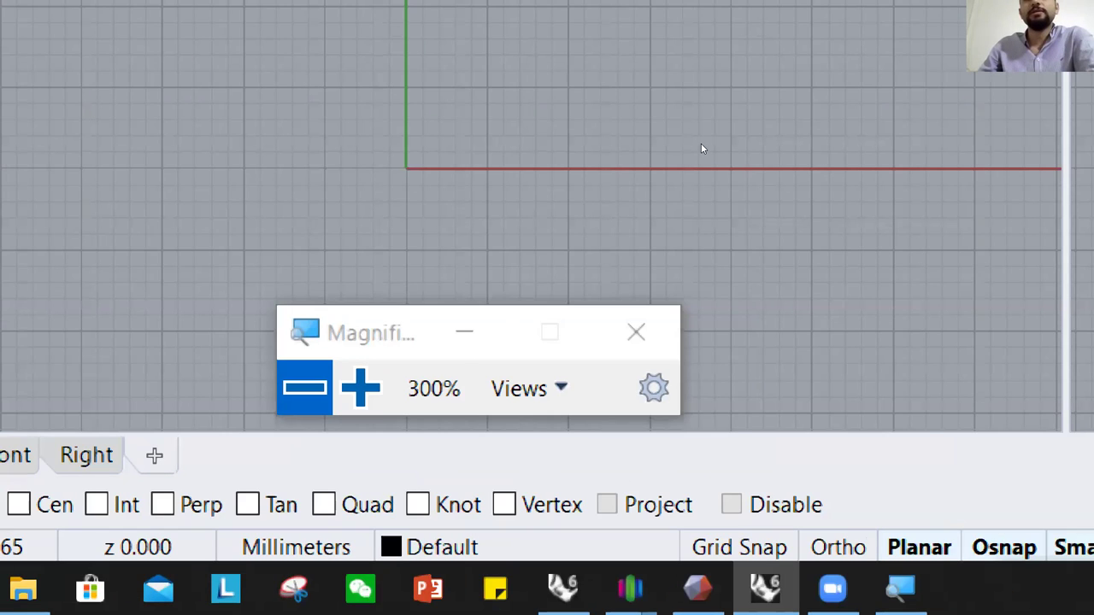
{"action": "key", "text": "super+minus"}
{"action": "key", "text": "super+minus"}
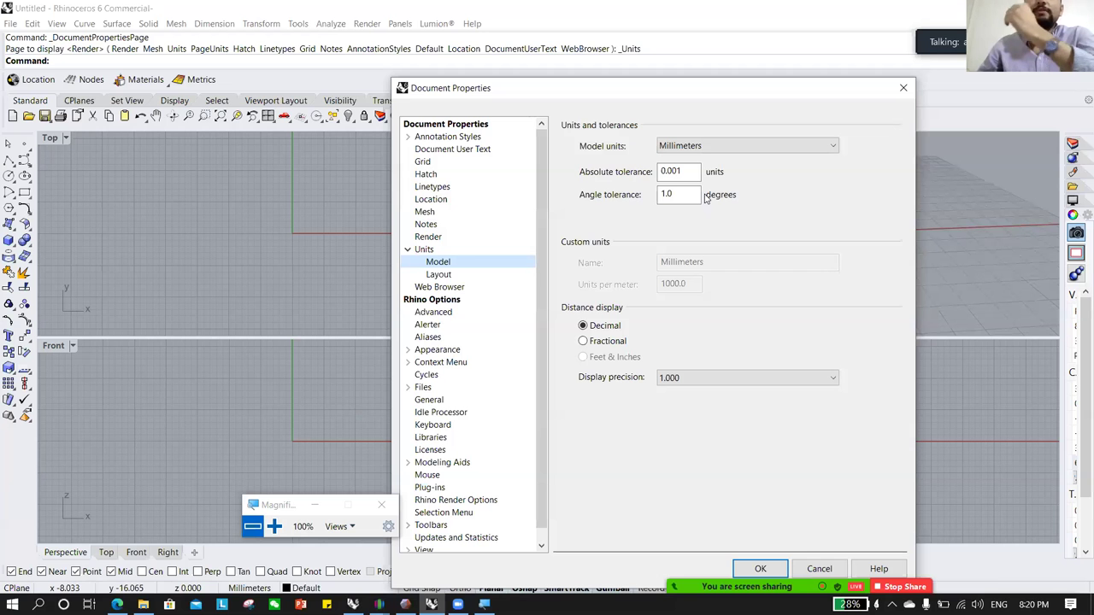
Change the model units to Centimeters and confirm the settings.
{"action": "left_click", "coordinate": [747, 145]}
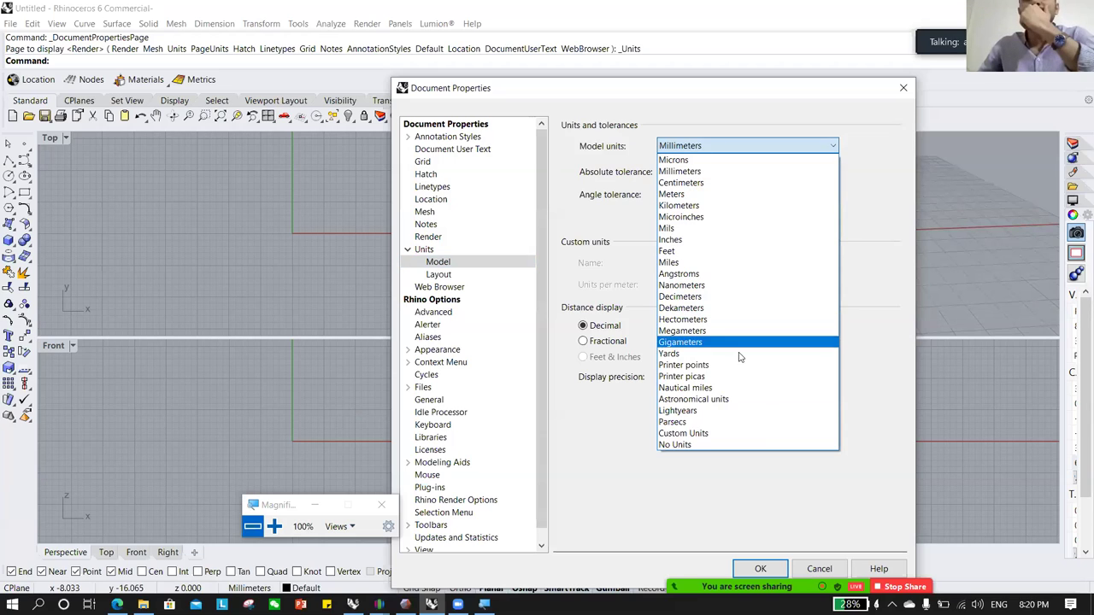
{"action": "left_click", "coordinate": [699, 188]}
{"action": "left_click", "coordinate": [760, 565]}
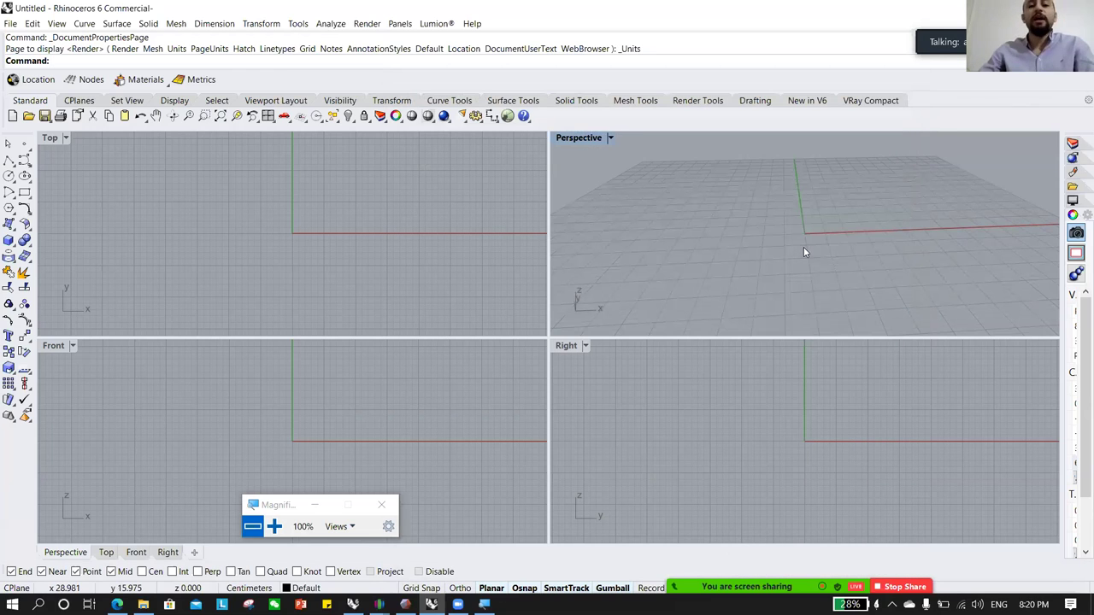
{"action": "key", "text": "Home"}
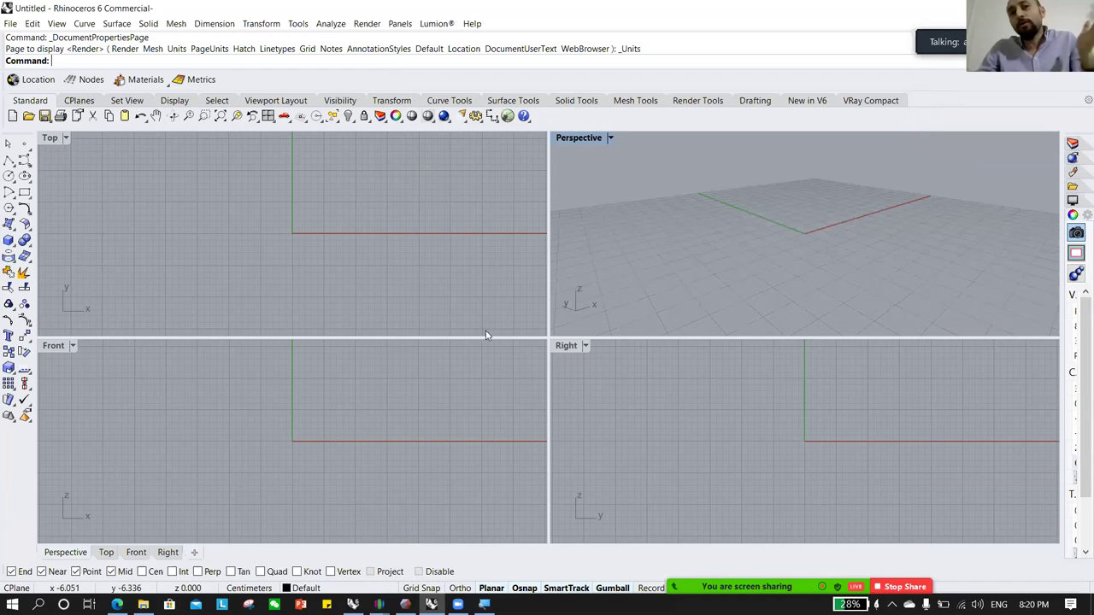
Start a new document from the template without saving the untitled one.
{"action": "key", "text": "ctrl+n"}
{"action": "key", "text": "n"}
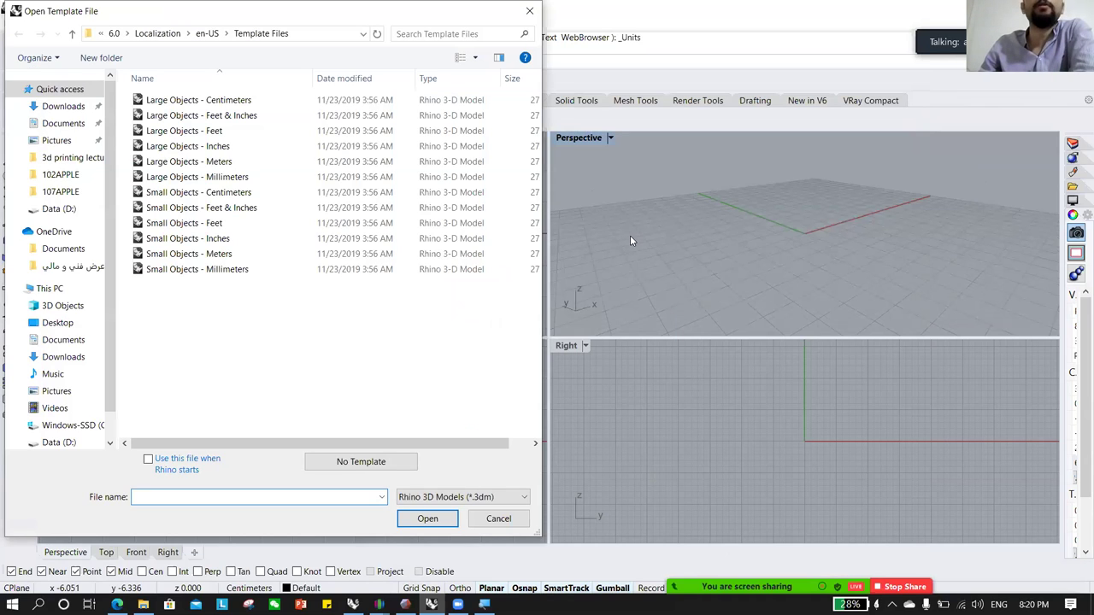
{"action": "key", "text": "Return"}
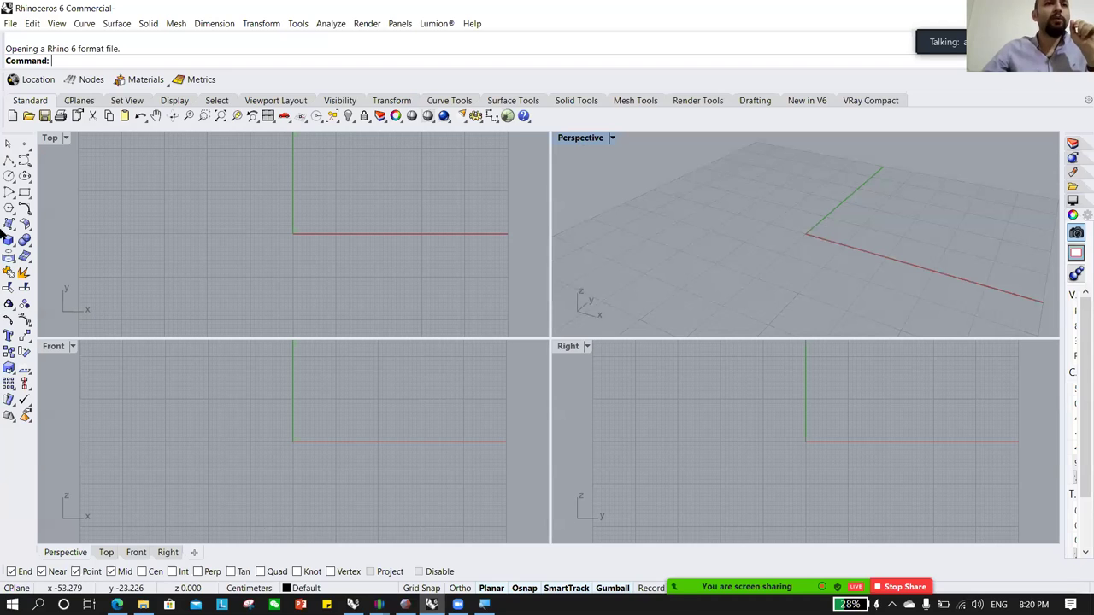
At 200% magnification, switch to the selection tool set, then return to 100% and move the magnifier panel aside.
{"action": "key", "text": "super+plus"}
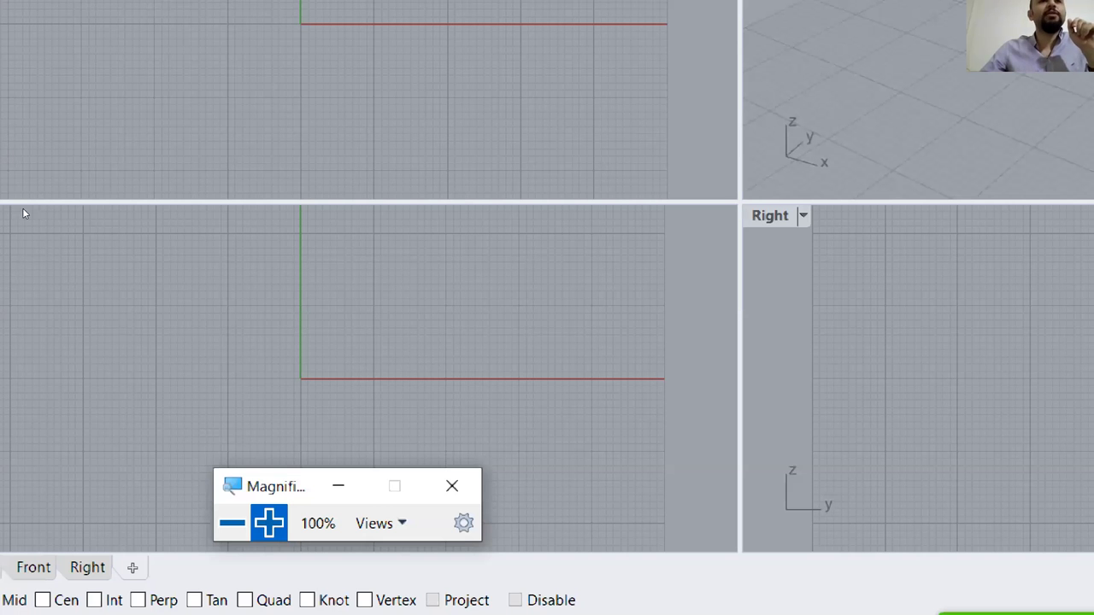
{"action": "key", "text": "super+plus"}
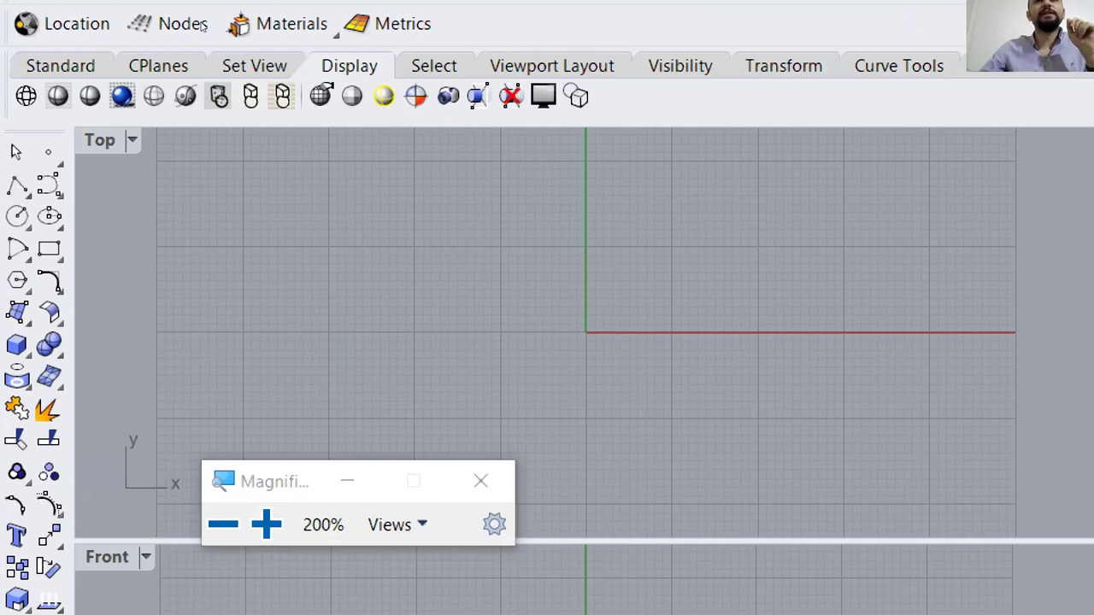
{"action": "left_click", "coordinate": [352, 47]}
{"action": "left_click", "coordinate": [434, 201]}
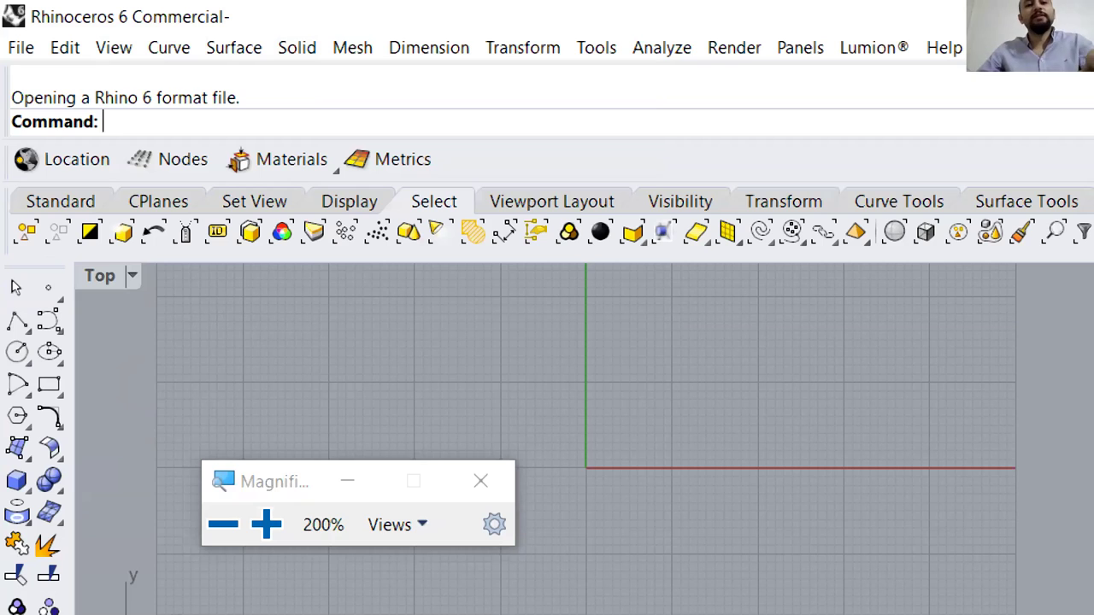
{"action": "type", "text": "Fgfg"}
{"action": "key", "text": "Escape"}
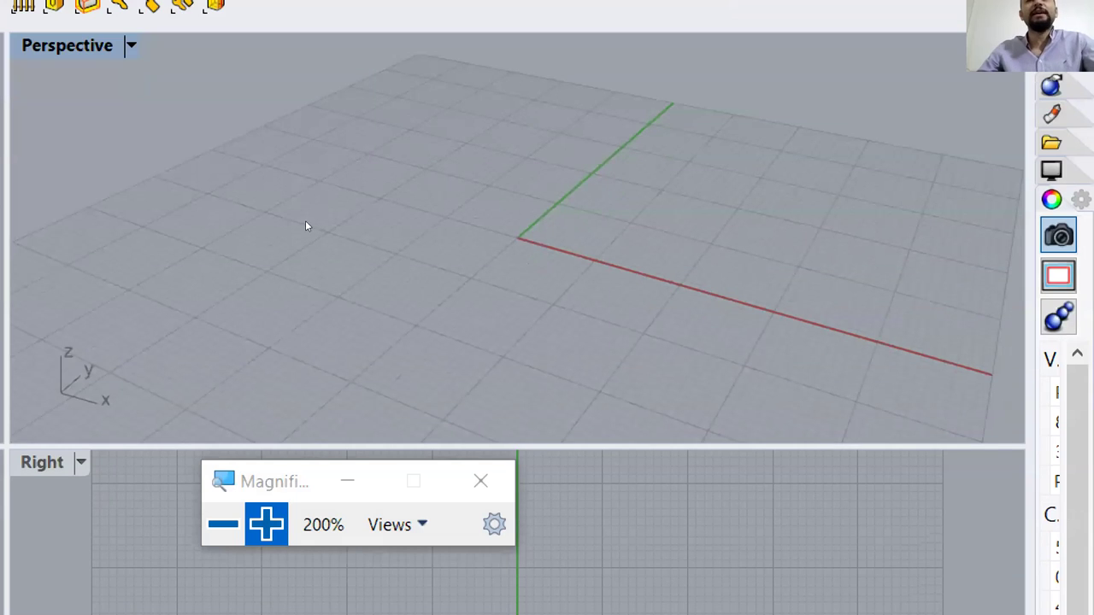
{"action": "key", "text": "super+minus"}
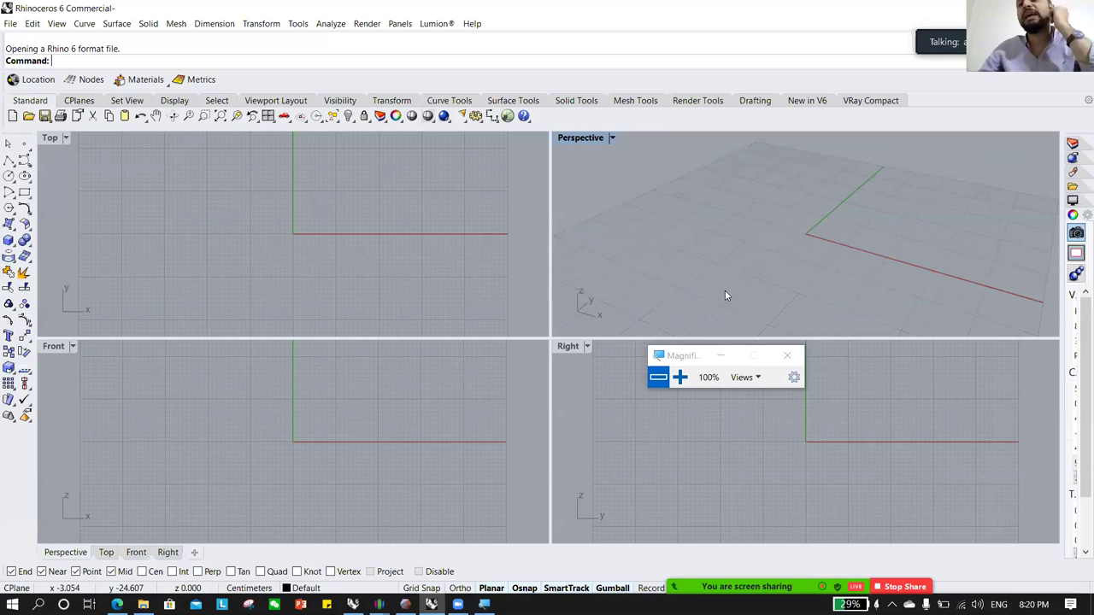
{"action": "left_click_drag", "start_coordinate": [681, 363], "coordinate": [665, 407]}
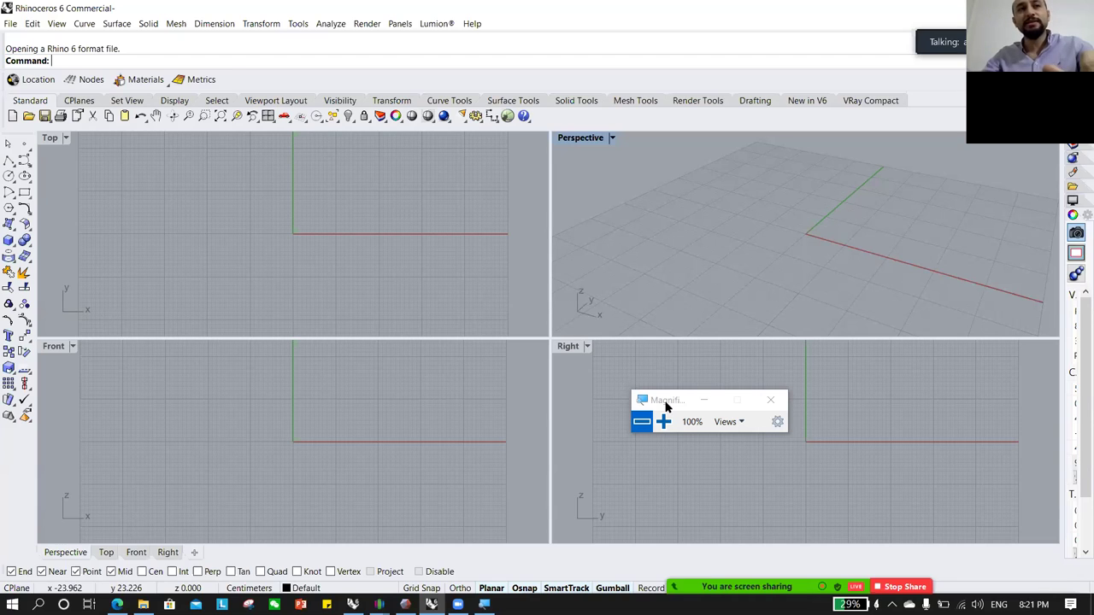
{"action": "type", "text": "Extr"}
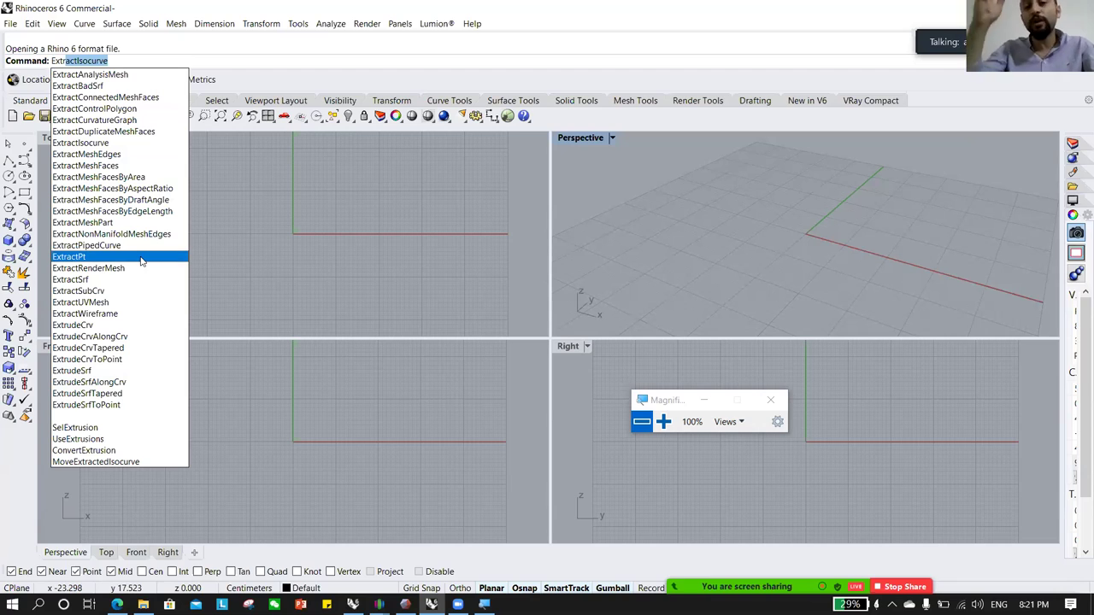
{"action": "key", "text": "Escape"}
{"action": "type", "text": "Hhjgf"}
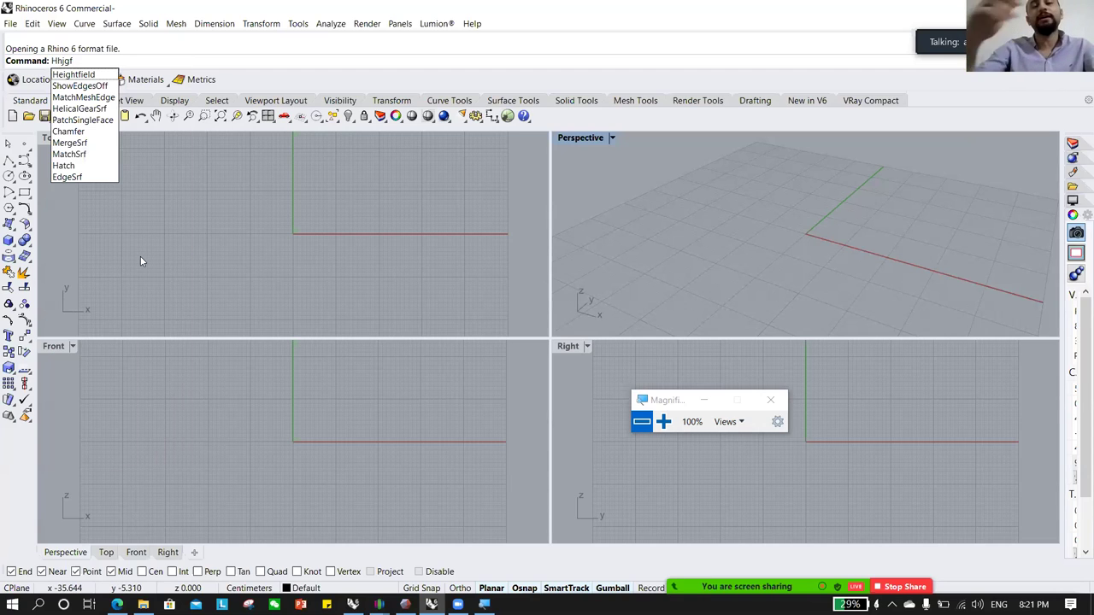
{"action": "key", "text": "Escape"}
{"action": "left_click", "coordinate": [661, 432]}
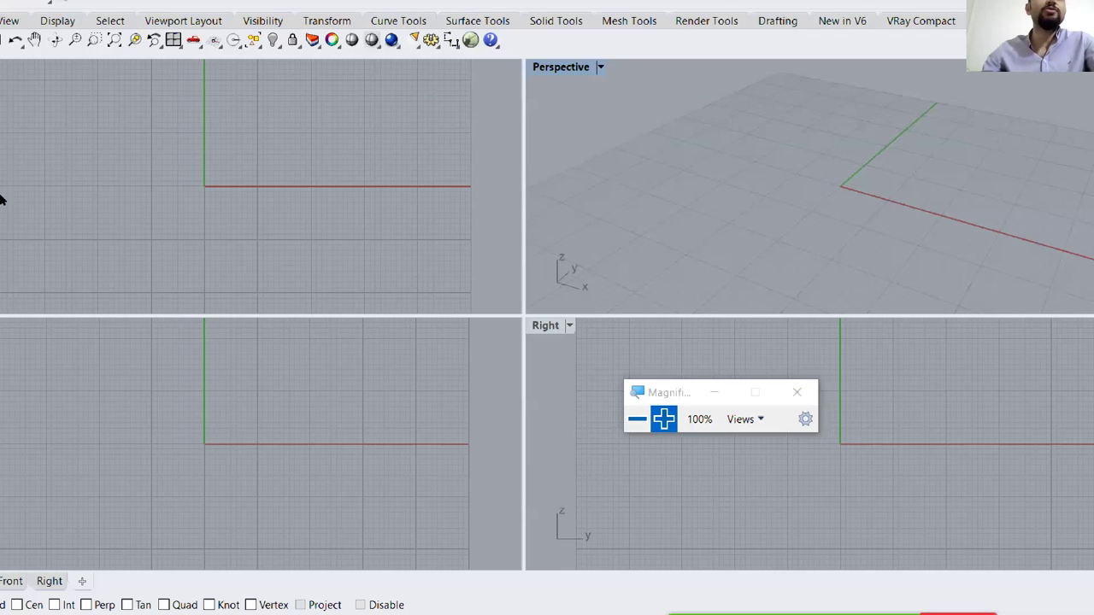
{"action": "key", "text": "super+plus"}
{"action": "key", "text": "super+plus"}
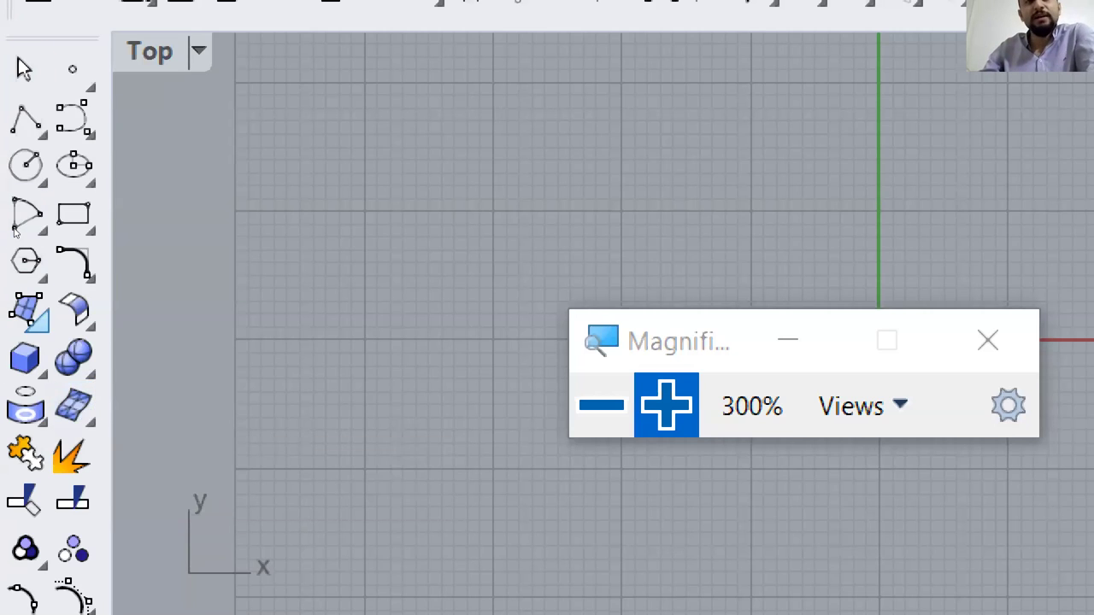
Detach the Surface Creation tools as a floating panel over the Top viewport.
{"action": "left_click", "coordinate": [41, 323]}
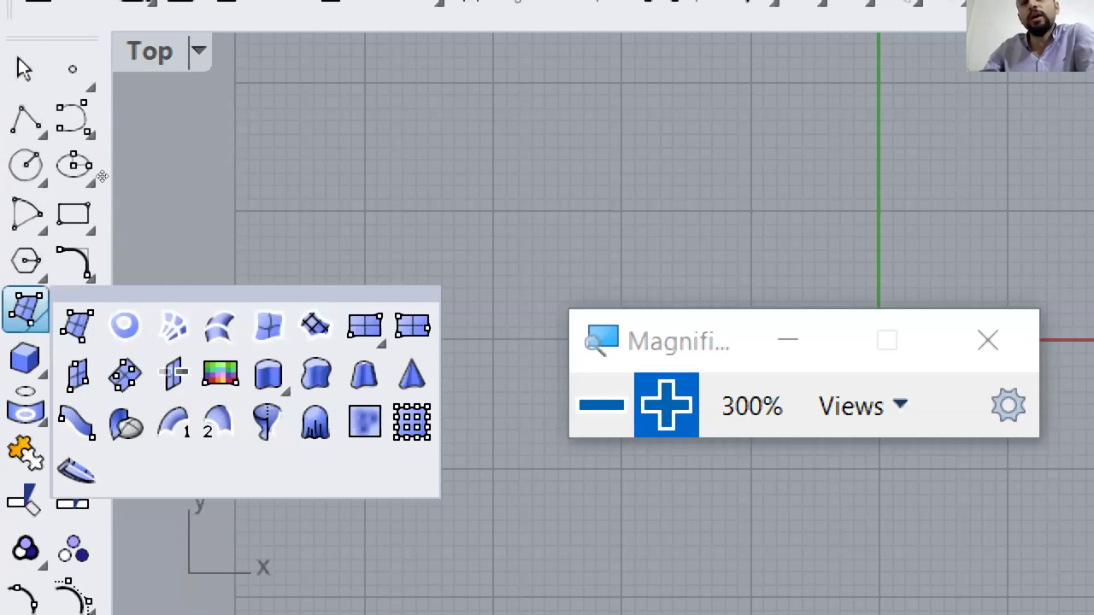
{"action": "left_click_drag", "start_coordinate": [239, 295], "coordinate": [165, 296]}
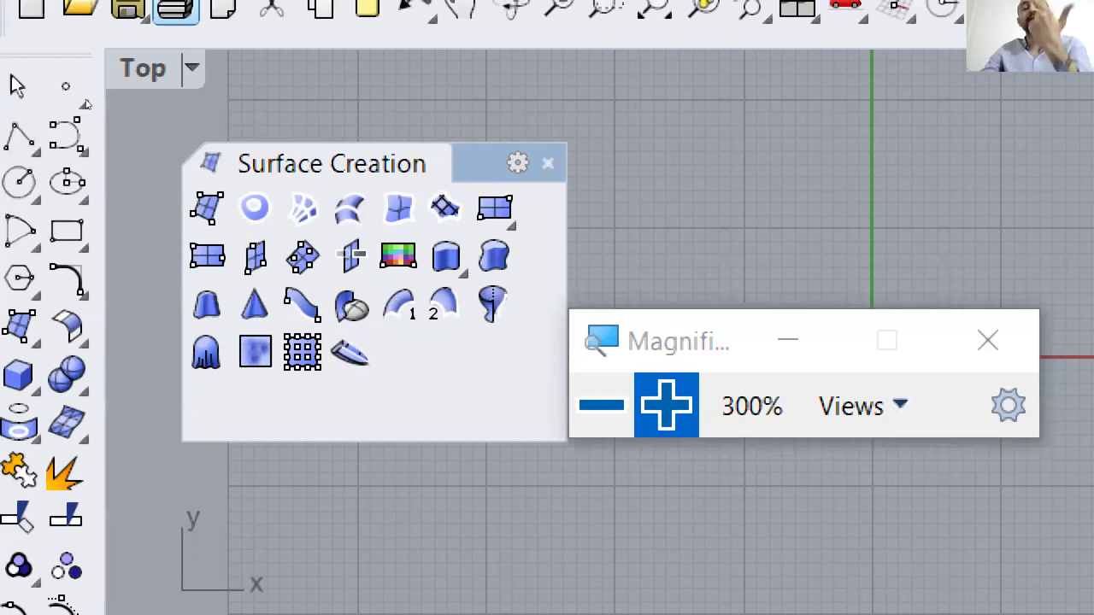
{"action": "scroll", "coordinate": [72, 184], "scroll_direction": "down", "scroll_amount": 2}
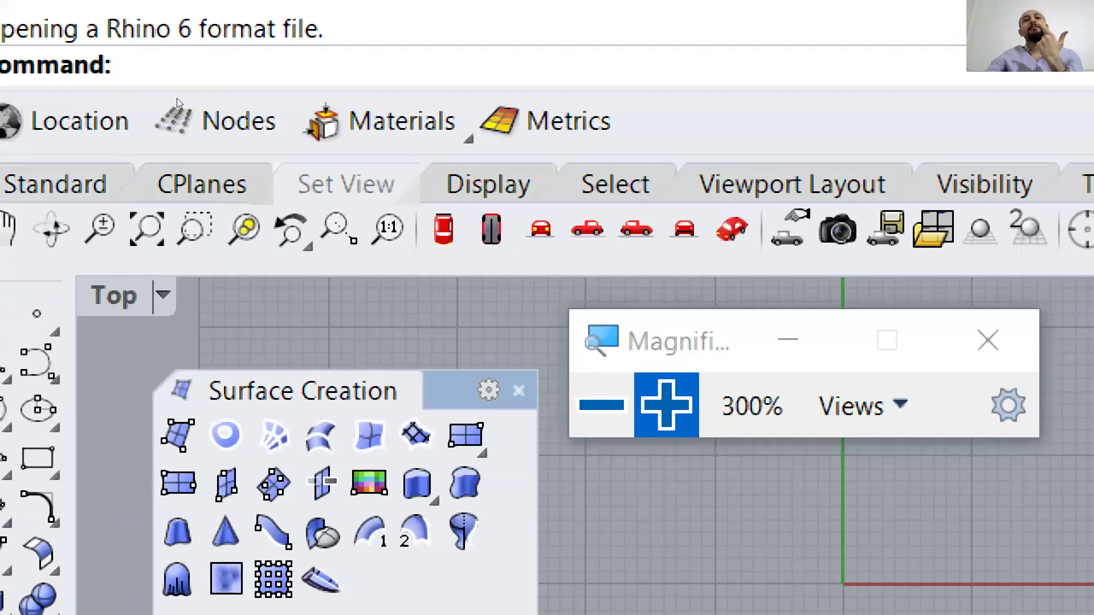
{"action": "scroll", "coordinate": [73, 184], "scroll_direction": "down", "scroll_amount": 1}
{"action": "scroll", "coordinate": [74, 118], "scroll_direction": "down", "scroll_amount": 1}
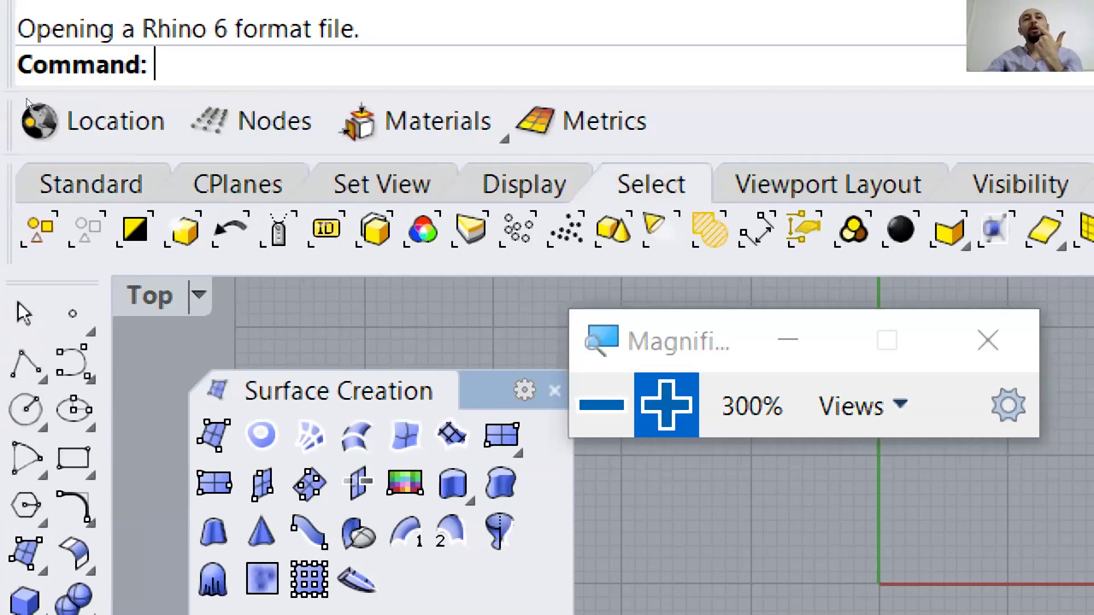
{"action": "scroll", "coordinate": [101, 27], "scroll_direction": "up", "scroll_amount": 4}
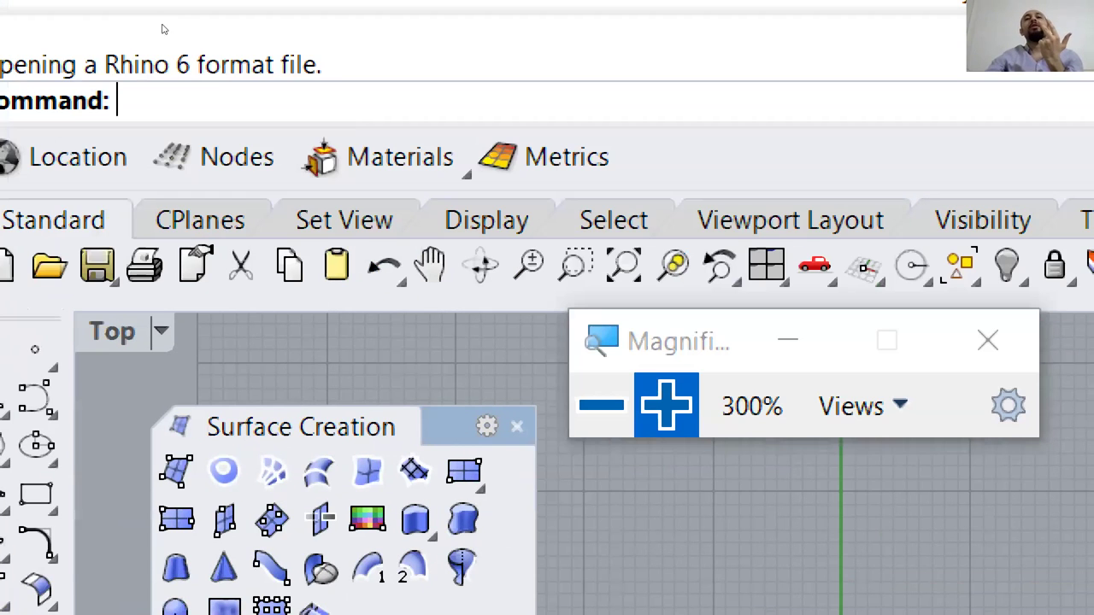
Browse the Surface menu commands, then dismiss it and clear a stray command entry.
{"action": "key", "text": "alt+s"}
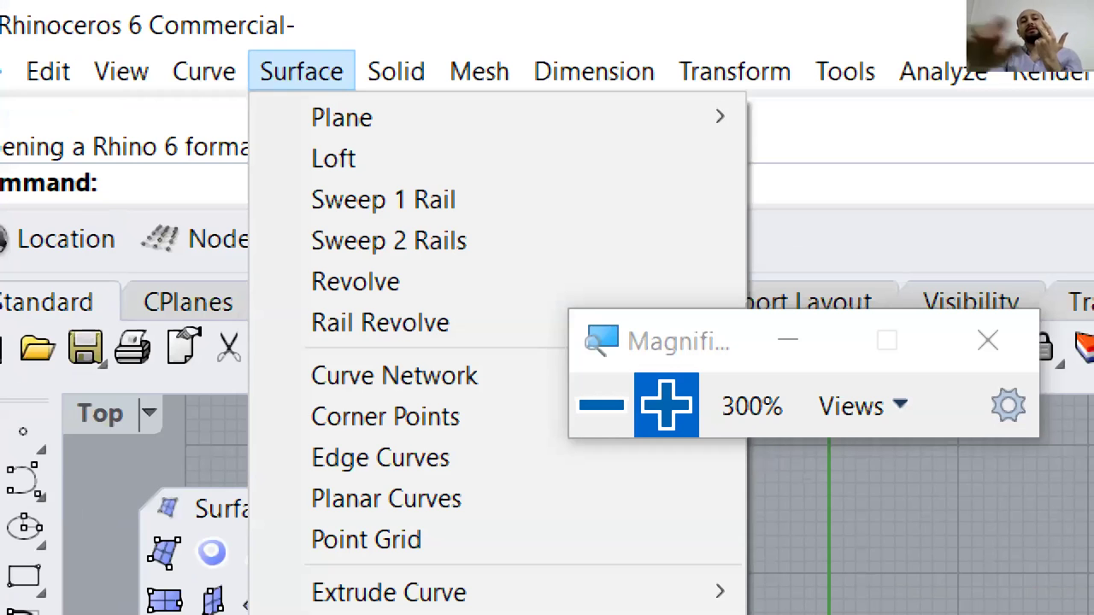
{"action": "key", "text": "Escape"}
{"action": "type", "text": "jkj"}
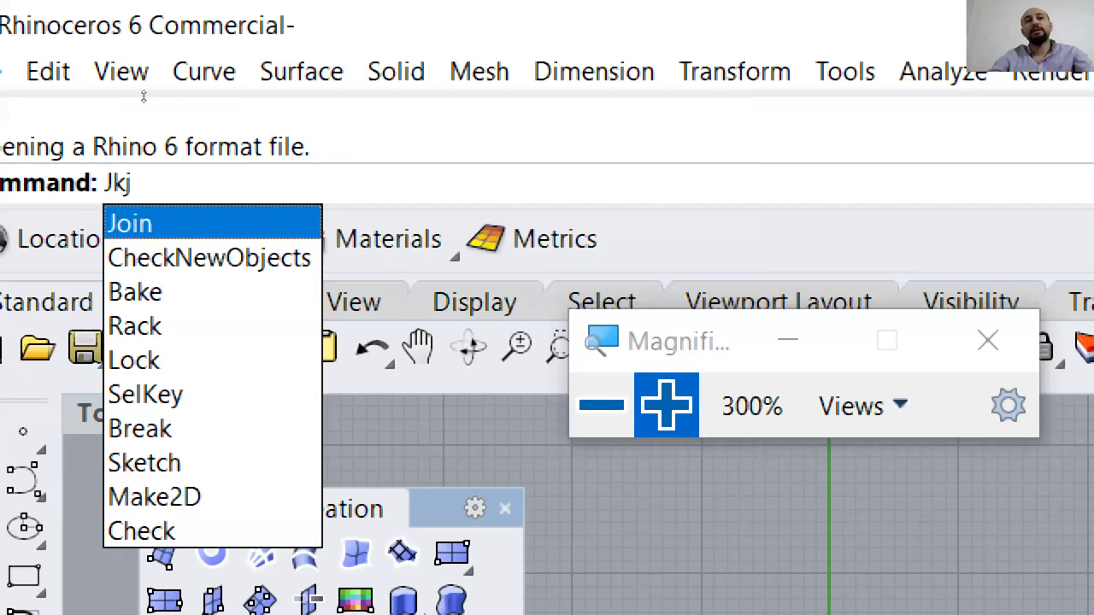
{"action": "key", "text": "Escape"}
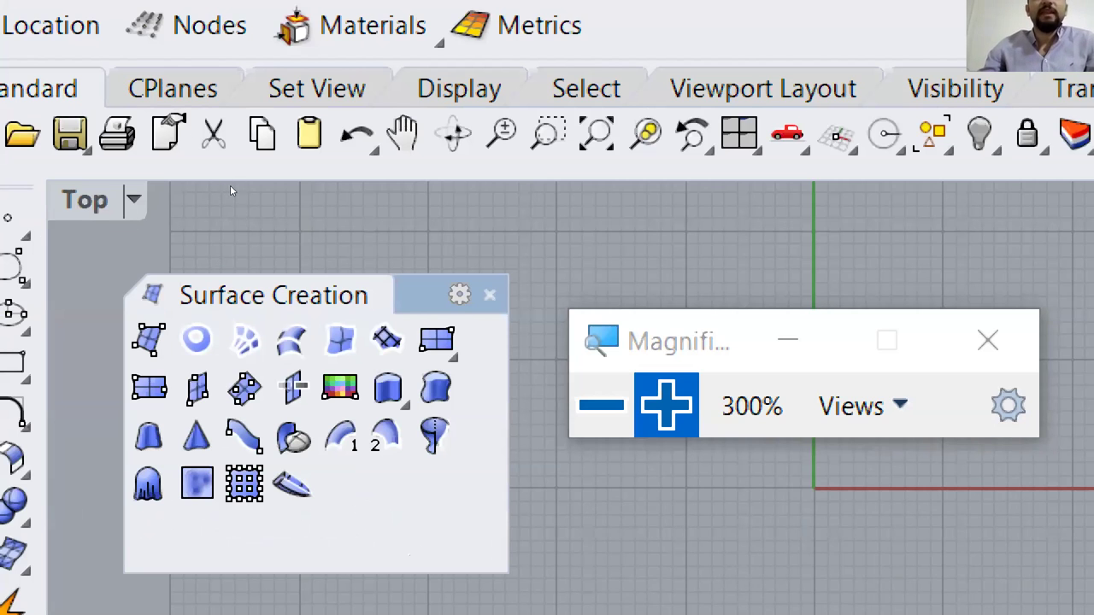
{"action": "key", "text": "super+plus"}
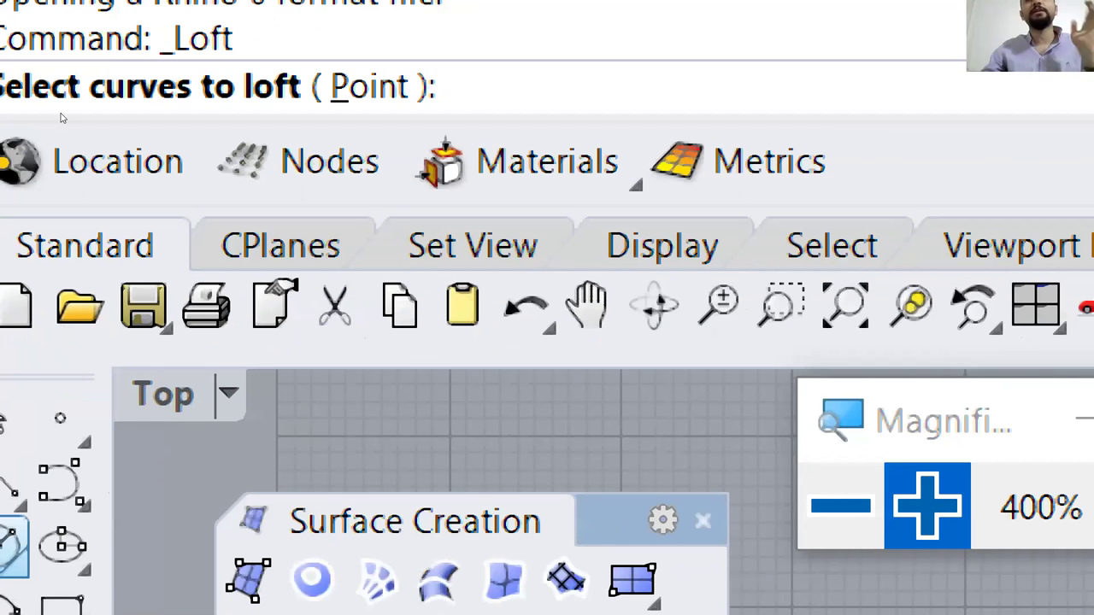
{"action": "key", "text": "Escape"}
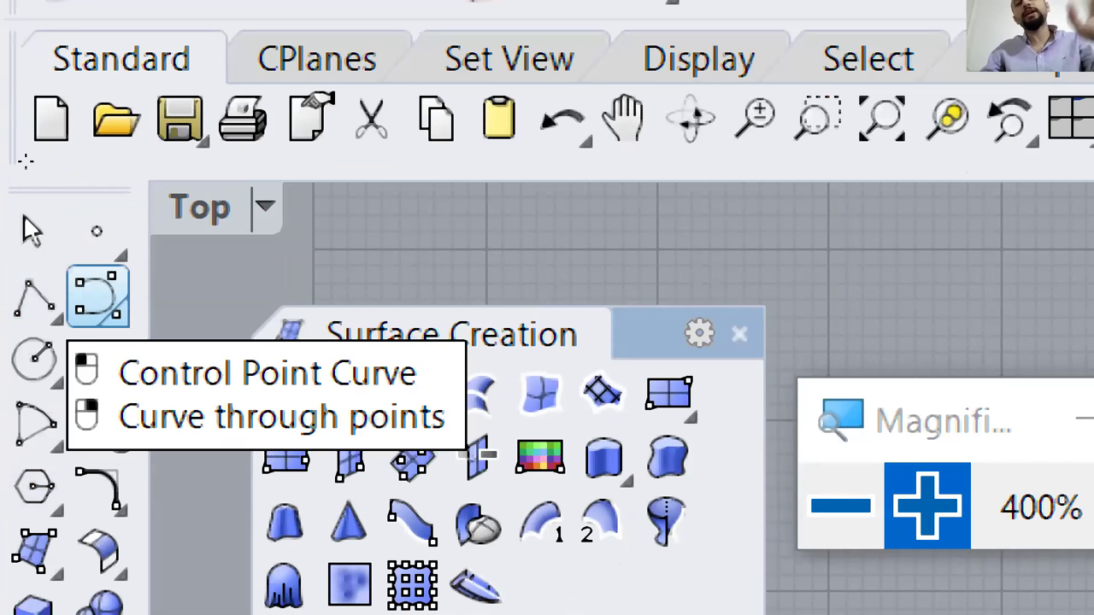
Draw a wavy S-shaped control-point curve in the Top view.
{"action": "left_click", "coordinate": [96, 297]}
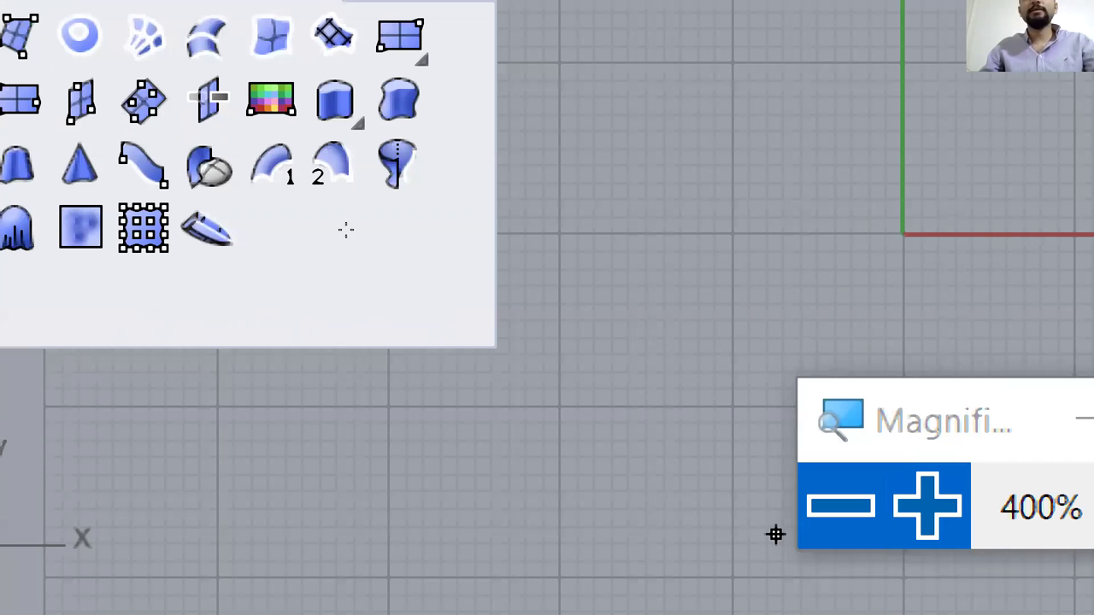
{"action": "key", "text": "super+minus"}
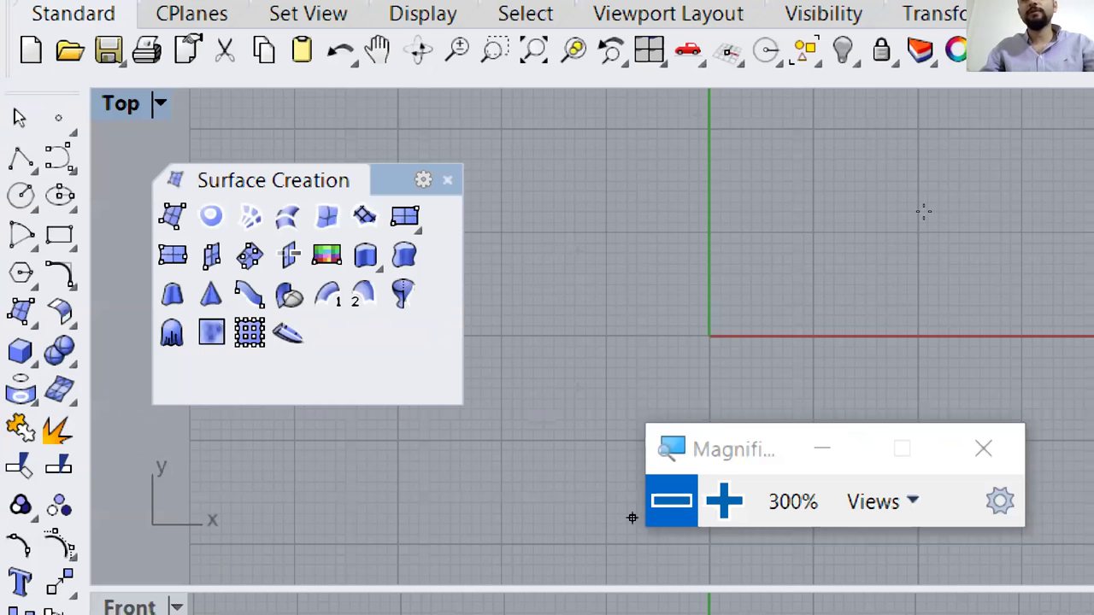
{"action": "key", "text": "super+minus"}
{"action": "key", "text": "super+minus"}
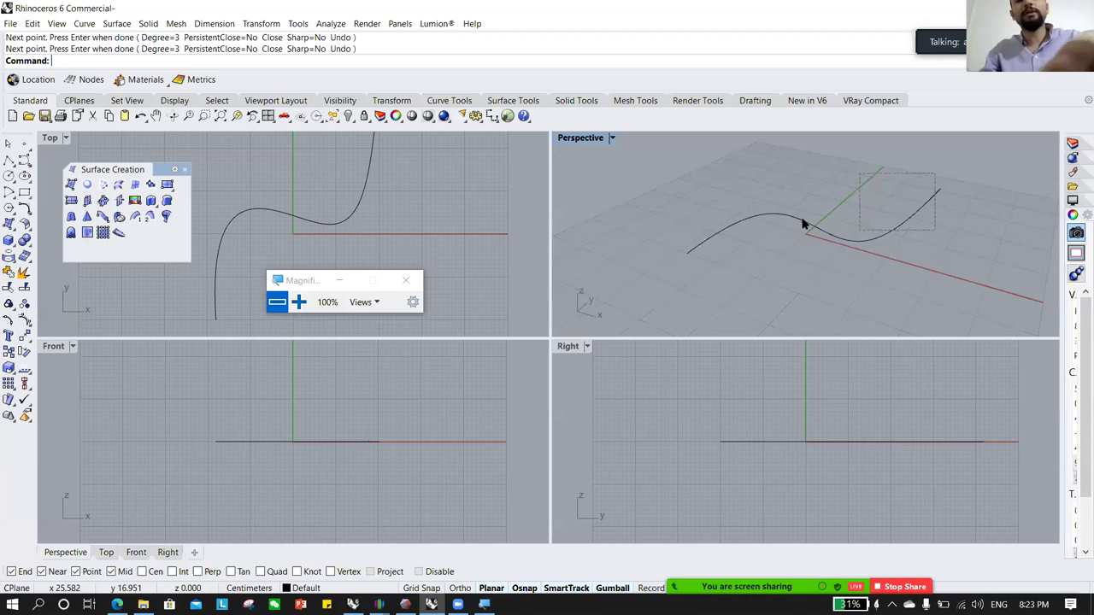
{"action": "scroll", "coordinate": [803, 224], "scroll_direction": "down", "scroll_amount": 2}
Copy the wavy curve upward to a higher position.
{"action": "type", "text": "copy"}
{"action": "key", "text": "Return"}
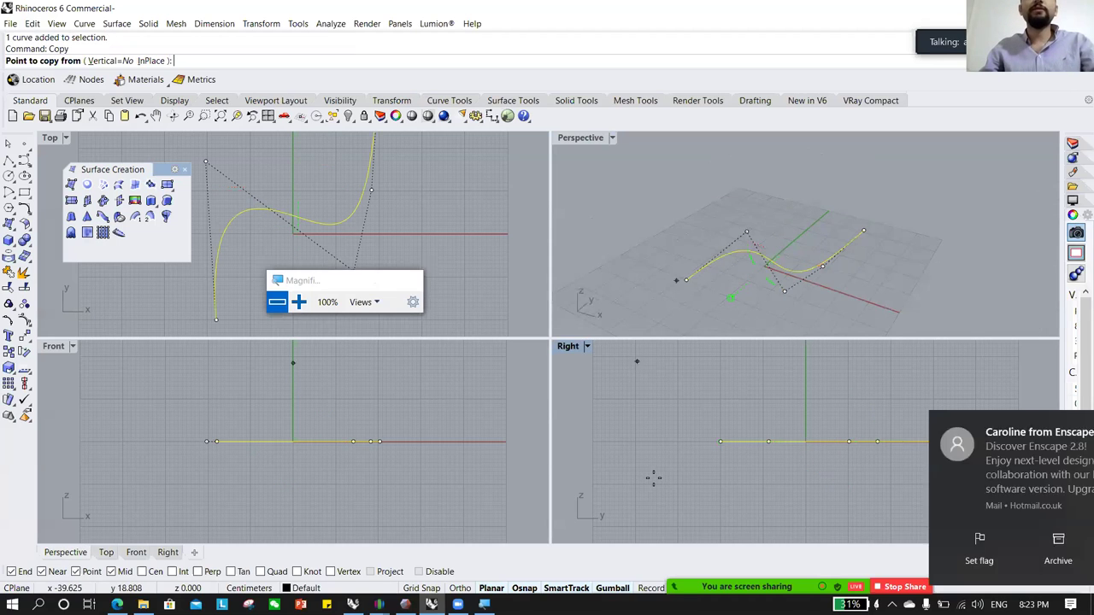
{"action": "left_click", "coordinate": [653, 478]}
{"action": "left_click", "coordinate": [654, 409]}
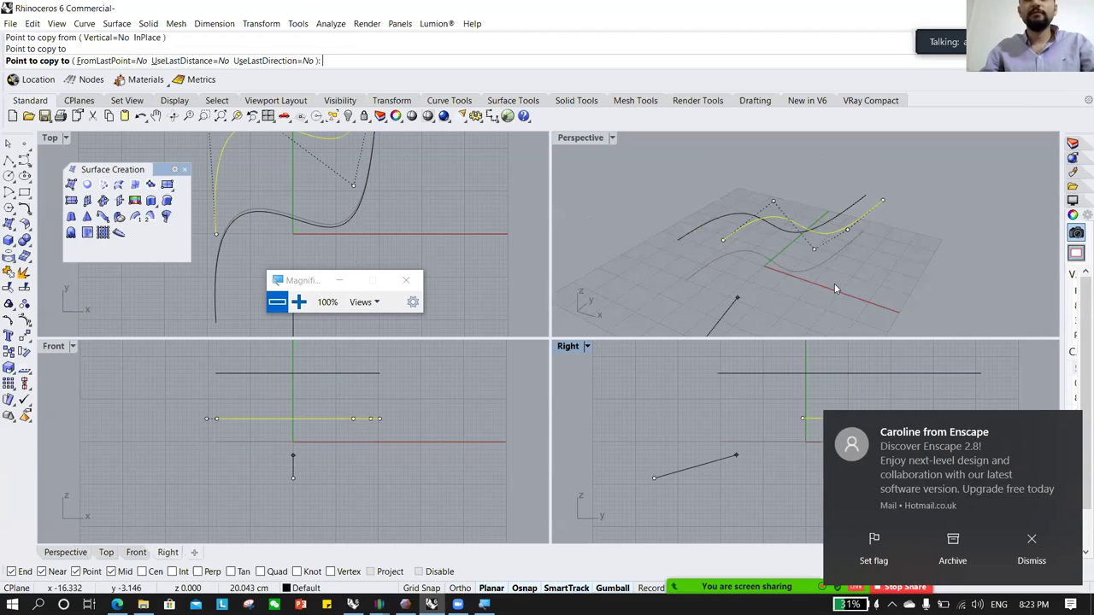
{"action": "key", "text": "Return"}
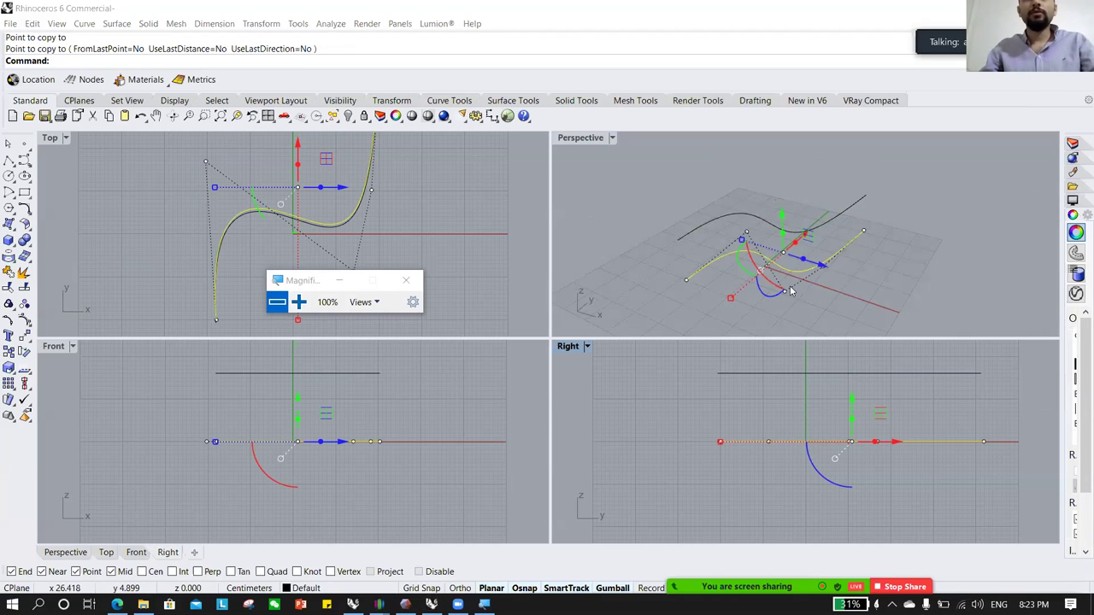
{"action": "key", "text": "Escape"}
Duplicate the curve again above the original with the gumball and maximize the Perspective view.
{"action": "right_click_drag", "start_coordinate": [791, 291], "coordinate": [814, 229]}
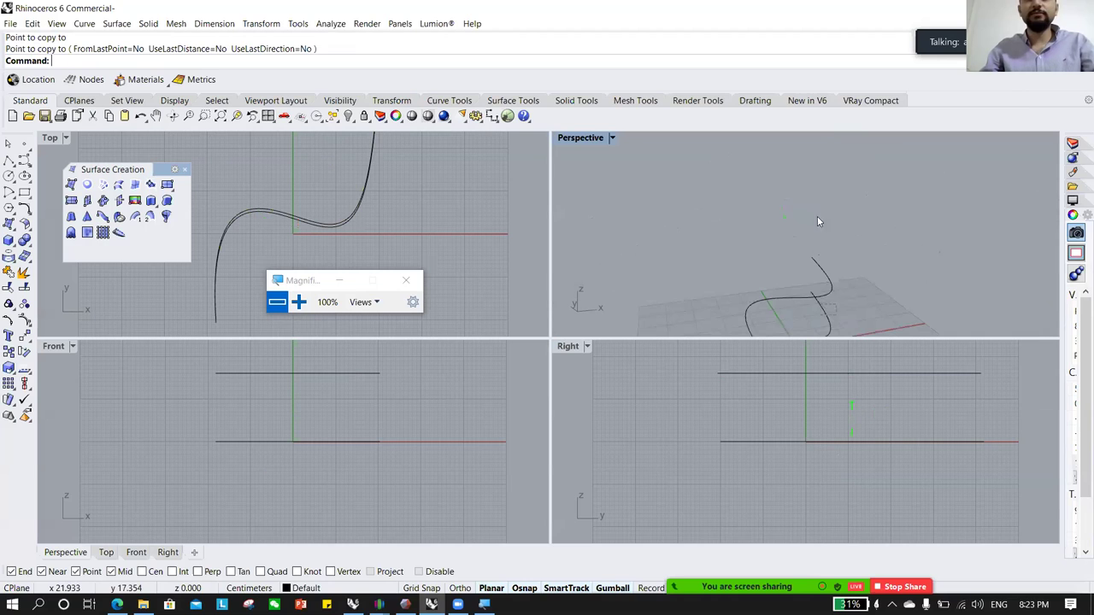
{"action": "right_click_drag", "start_coordinate": [813, 253], "coordinate": [777, 222]}
{"action": "left_click", "coordinate": [778, 218]}
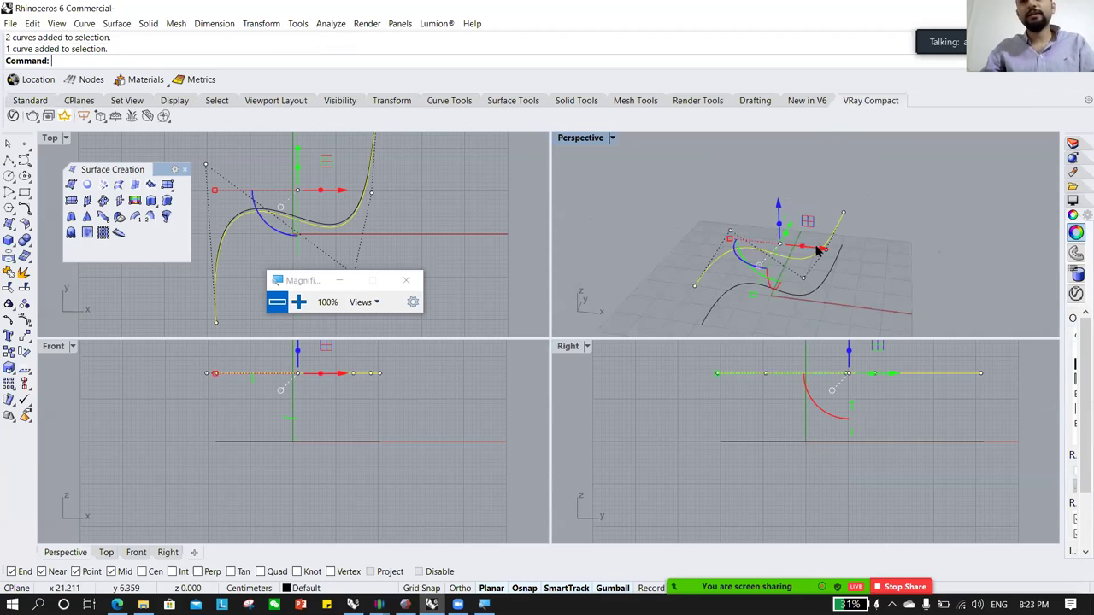
{"action": "left_click_drag", "start_coordinate": [778, 218], "coordinate": [777, 163]}
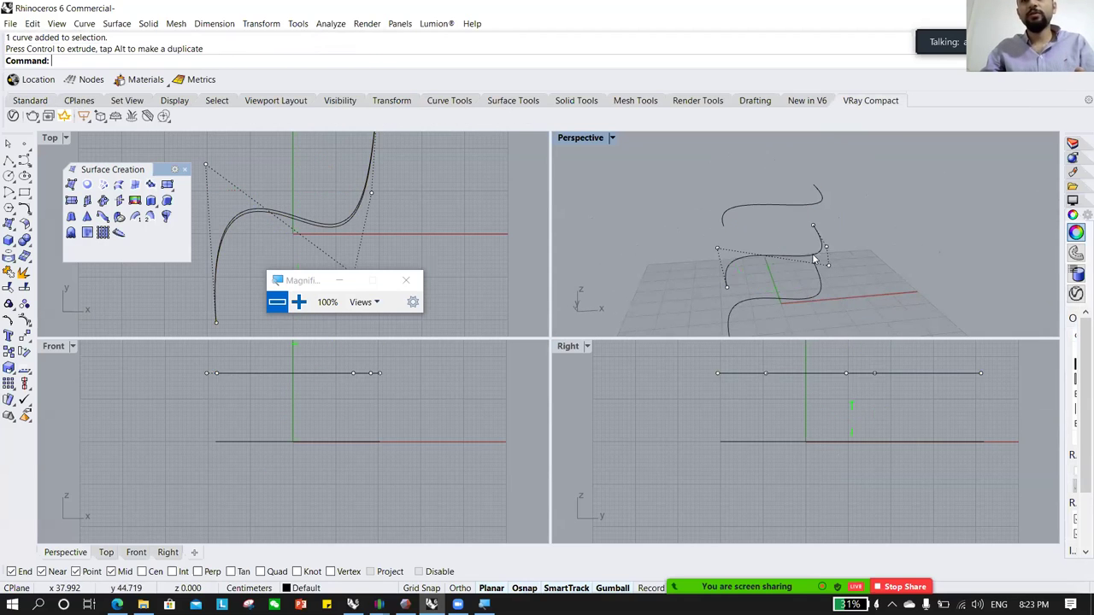
{"action": "right_click_drag", "start_coordinate": [786, 289], "coordinate": [803, 215]}
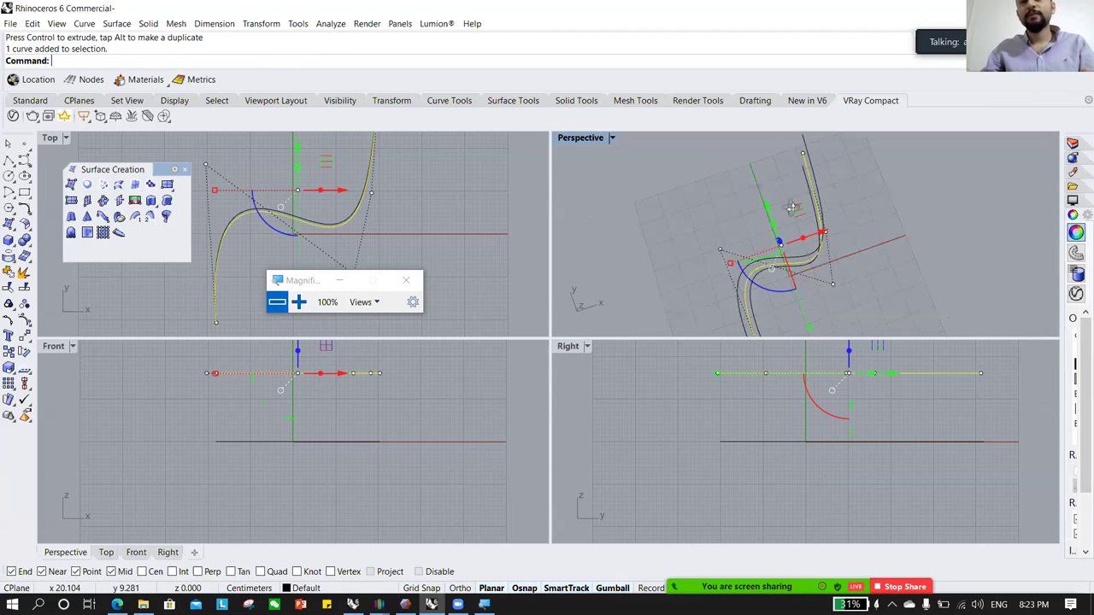
{"action": "left_click_drag", "start_coordinate": [783, 193], "coordinate": [769, 209]}
{"action": "key", "text": "Escape"}
{"action": "right_click_drag", "start_coordinate": [769, 209], "coordinate": [668, 221]}
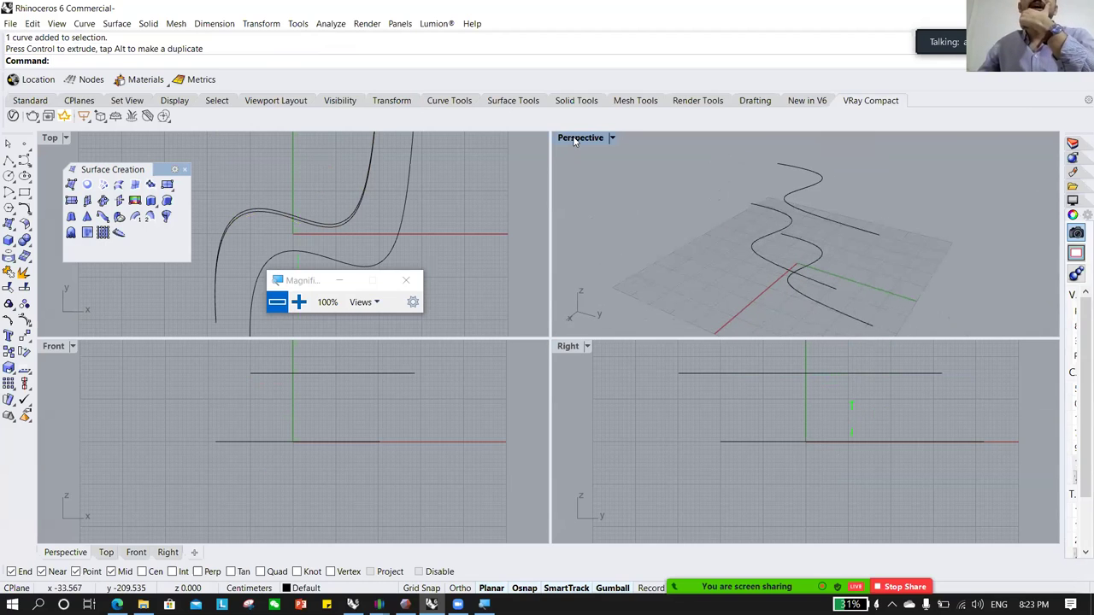
{"action": "key", "text": "ctrl+m"}
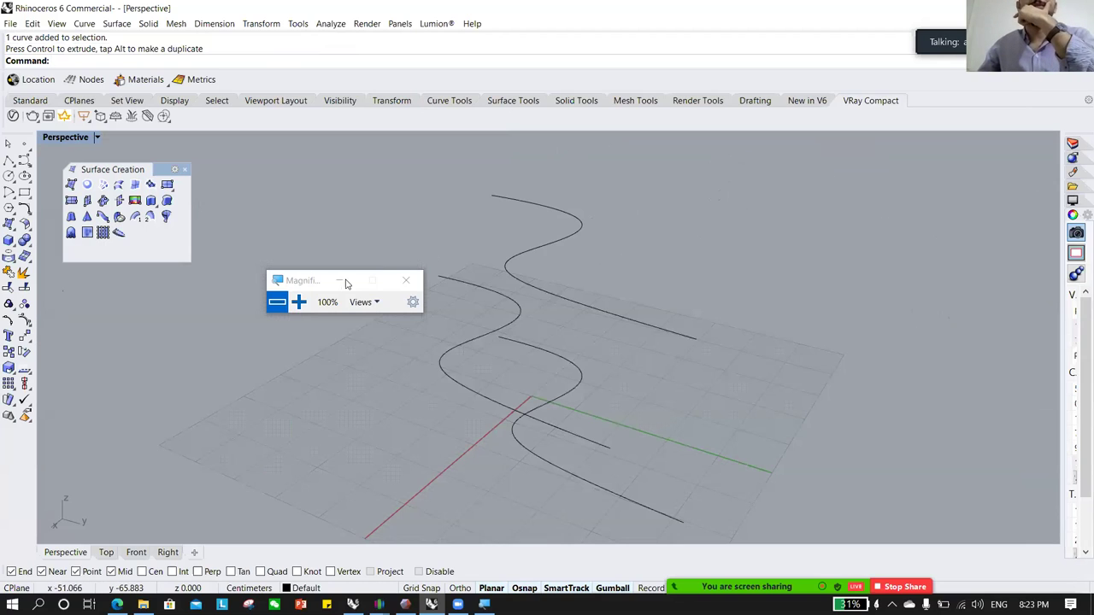
Loft the three S-curves into a wavy surface, accepting the Loft Options.
{"action": "right_click_drag", "start_coordinate": [567, 361], "coordinate": [495, 559]}
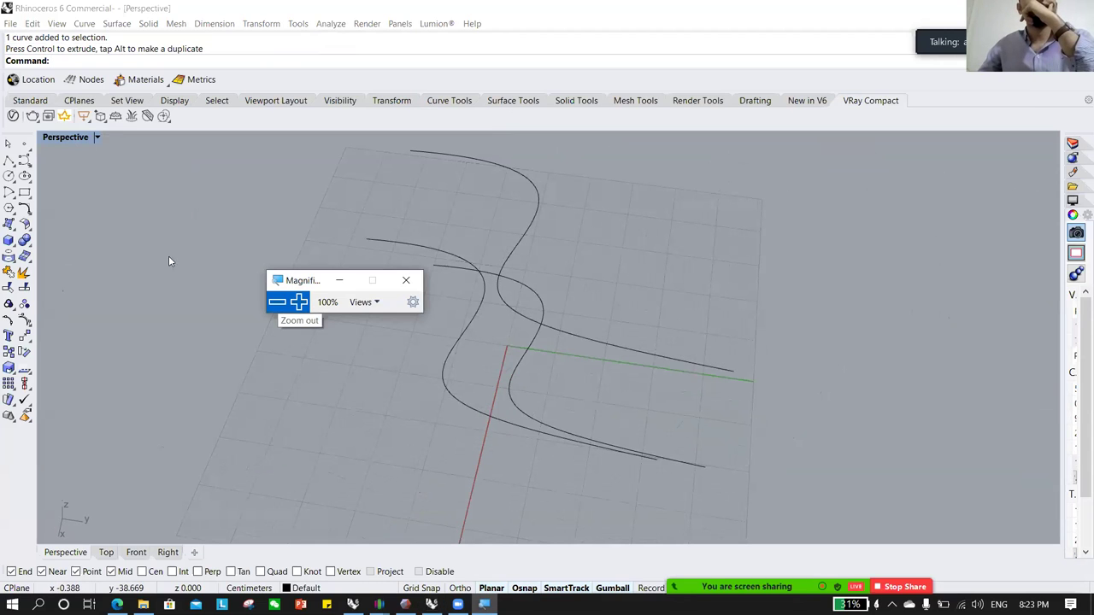
{"action": "key", "text": "super+plus"}
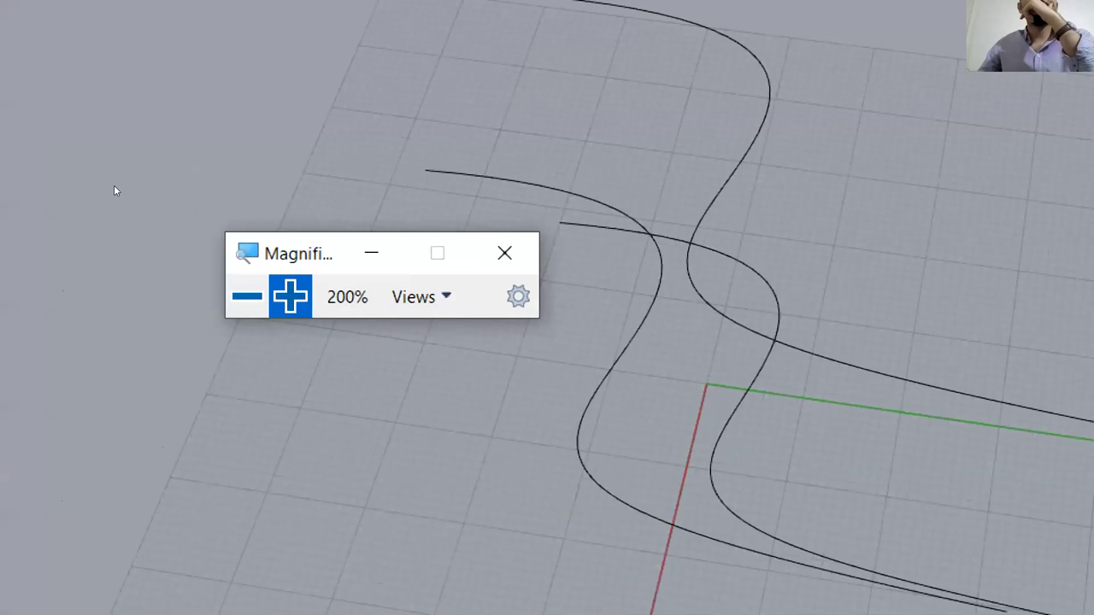
{"action": "key", "text": "super+plus"}
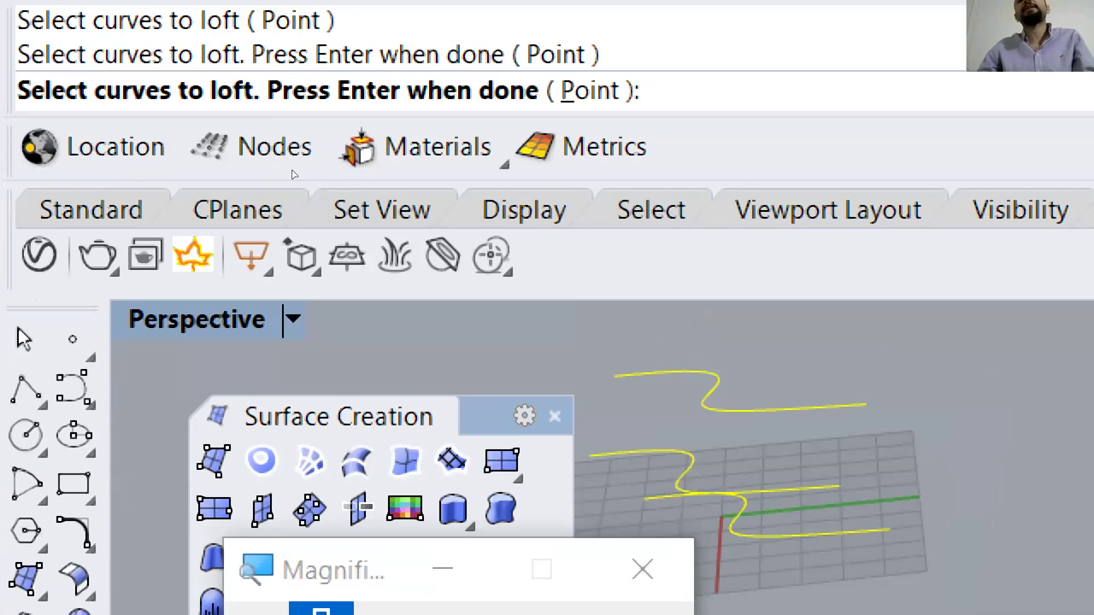
{"action": "key", "text": "Return"}
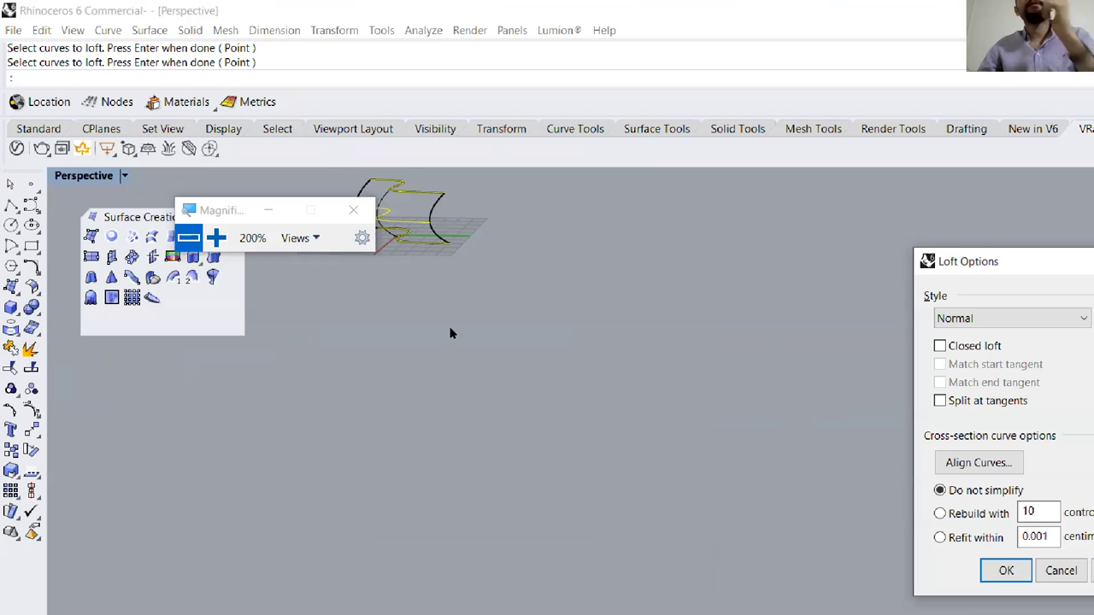
{"action": "key", "text": "Escape"}
{"action": "scroll", "coordinate": [409, 284], "scroll_direction": "up", "scroll_amount": 3}
{"action": "scroll", "coordinate": [410, 283], "scroll_direction": "down", "scroll_amount": 3}
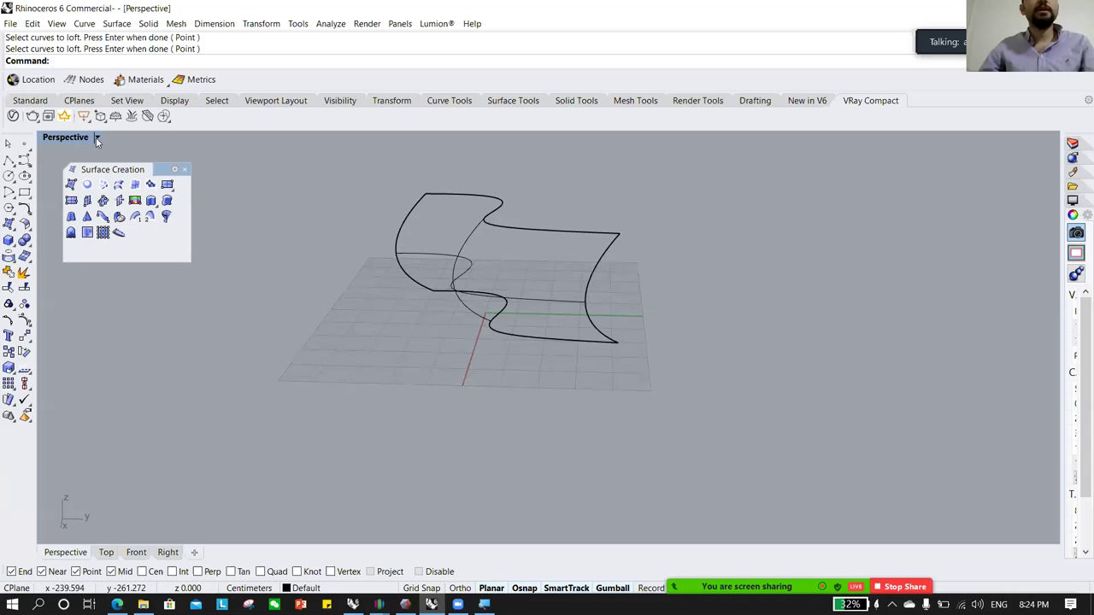
Set the Perspective view to Shaded and orbit around the lofted surface.
{"action": "left_click", "coordinate": [97, 136]}
{"action": "left_click", "coordinate": [85, 179]}
{"action": "mouse_move", "coordinate": [626, 240]}
{"action": "right_mouse_down"}
{"action": "mouse_move", "coordinate": [777, 423]}
{"action": "mouse_move", "coordinate": [873, 476]}
{"action": "right_mouse_up"}
{"action": "left_click", "coordinate": [873, 476]}
{"action": "left_click", "coordinate": [45, 101]}
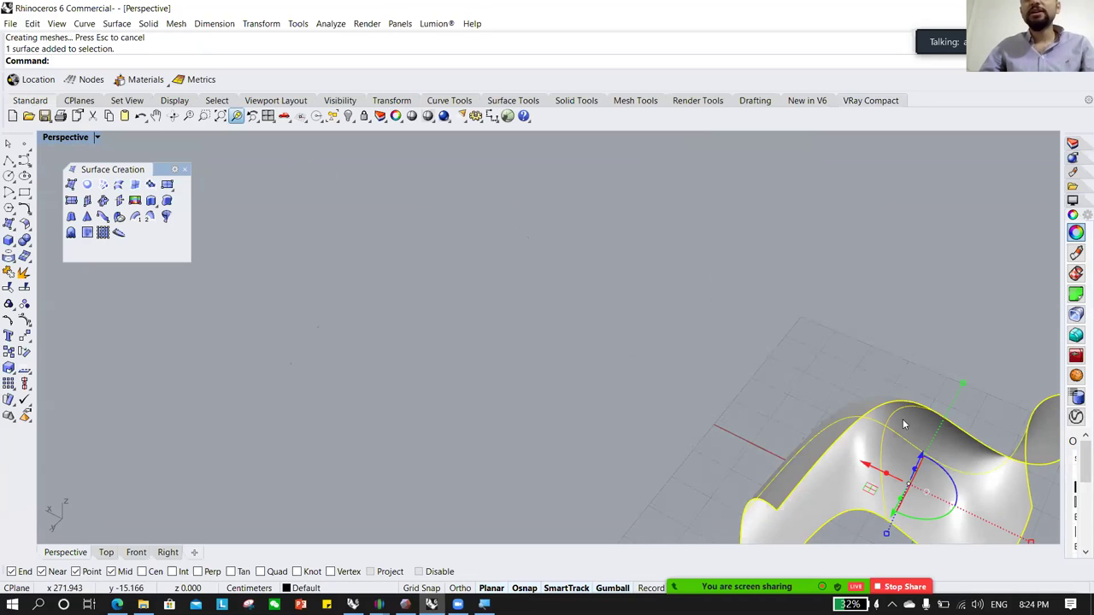
{"action": "mouse_move", "coordinate": [859, 340]}
{"action": "right_mouse_down"}
{"action": "mouse_move", "coordinate": [850, 303]}
{"action": "mouse_move", "coordinate": [897, 320]}
{"action": "right_mouse_up"}
{"action": "key", "text": "Escape"}
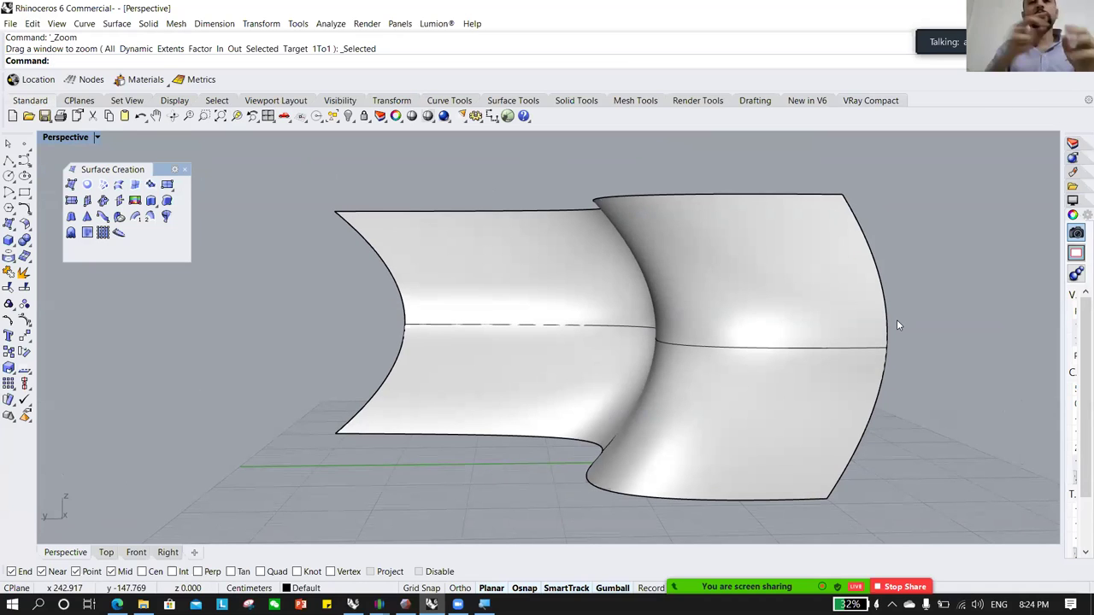
{"action": "left_click_drag", "start_coordinate": [1062, 302], "coordinate": [888, 303]}
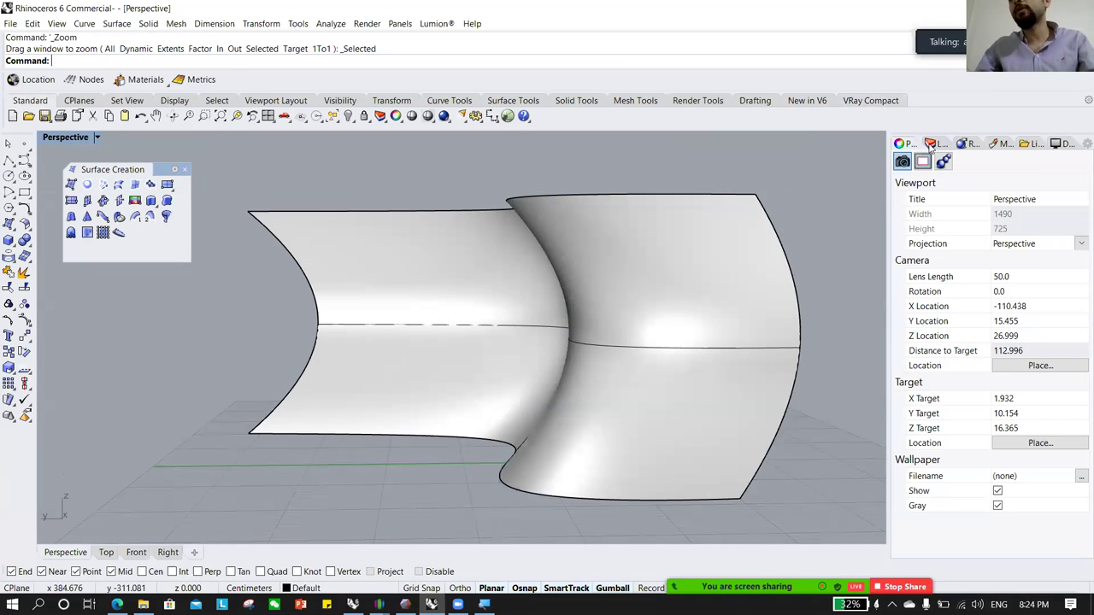
Add a new layer in the Layers panel and give it a name.
{"action": "left_click", "coordinate": [930, 145]}
{"action": "left_click", "coordinate": [901, 159]}
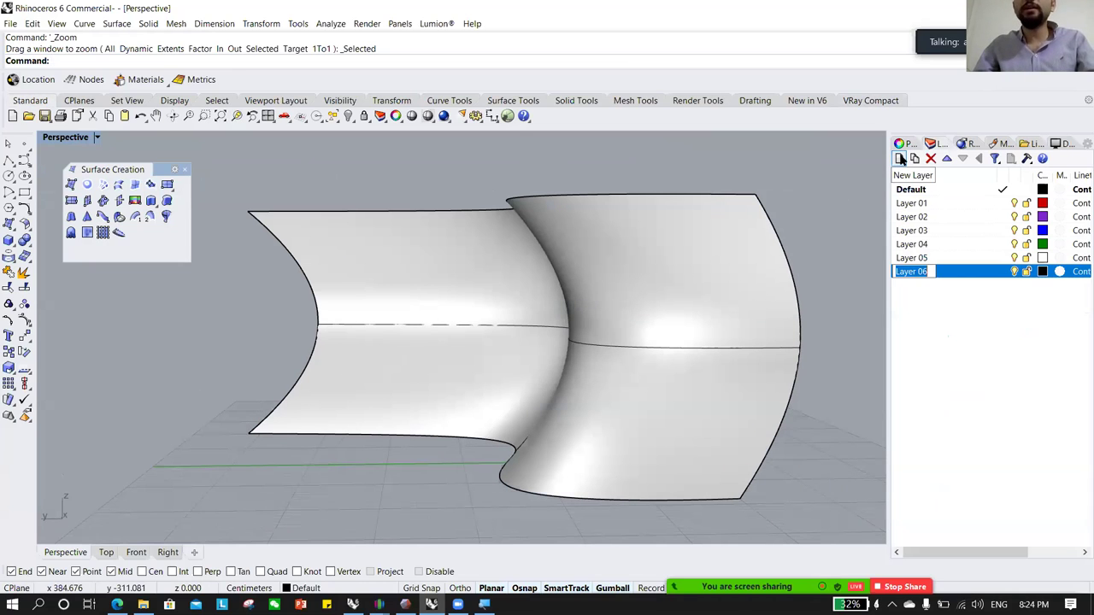
{"action": "type", "text": "hassobly"}
{"action": "key", "text": "BackSpace"}
{"action": "key", "text": "BackSpace"}
{"action": "key", "text": "BackSpace"}
{"action": "key", "text": "BackSpace"}
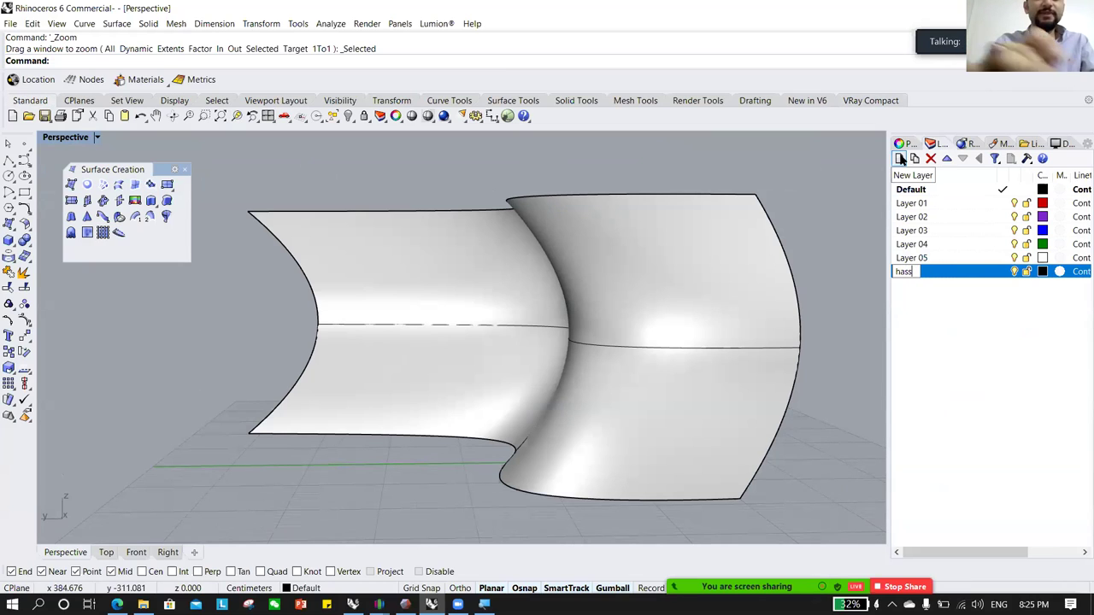
{"action": "type", "text": "aboly"}
{"action": "key", "text": "Return"}
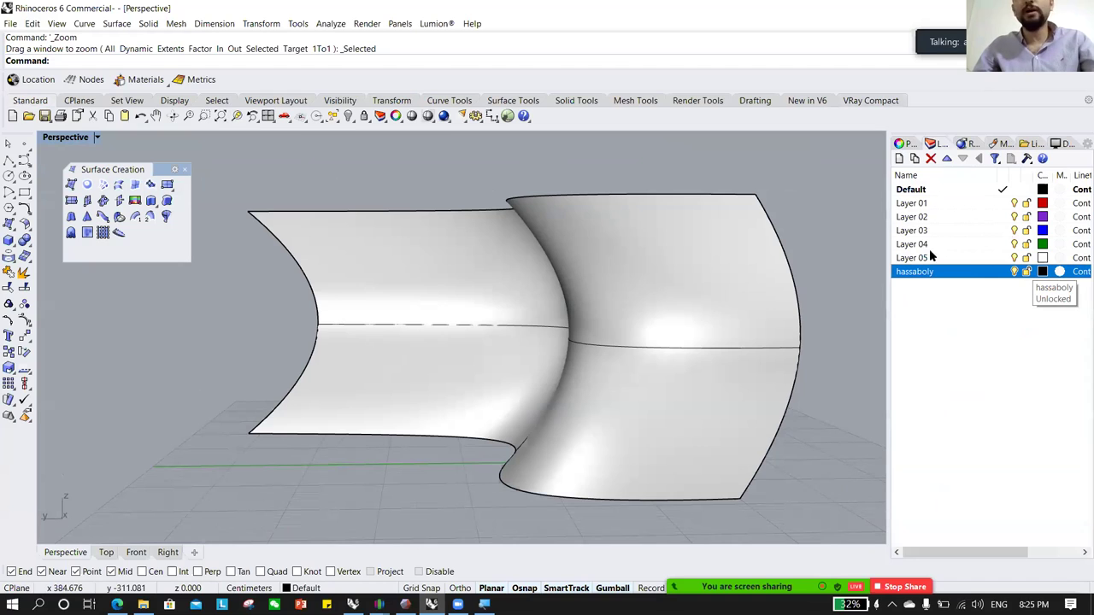
Move the lofted surface onto the new layer, toggling the layer's visibility to confirm it.
{"action": "key", "text": "ctrl+a"}
{"action": "right_click", "coordinate": [934, 272]}
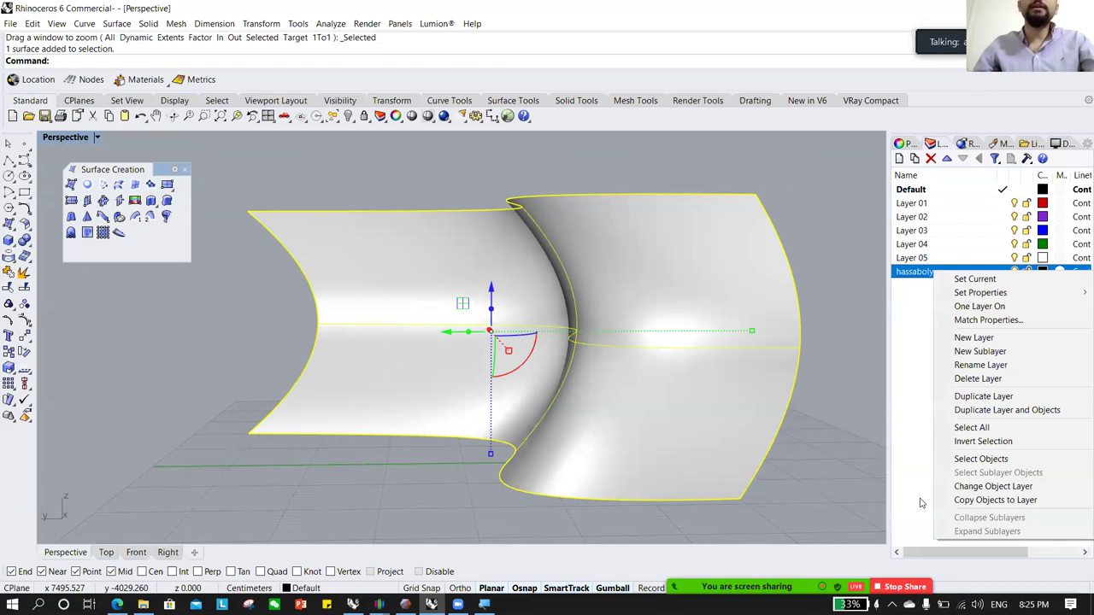
{"action": "left_click", "coordinate": [960, 488]}
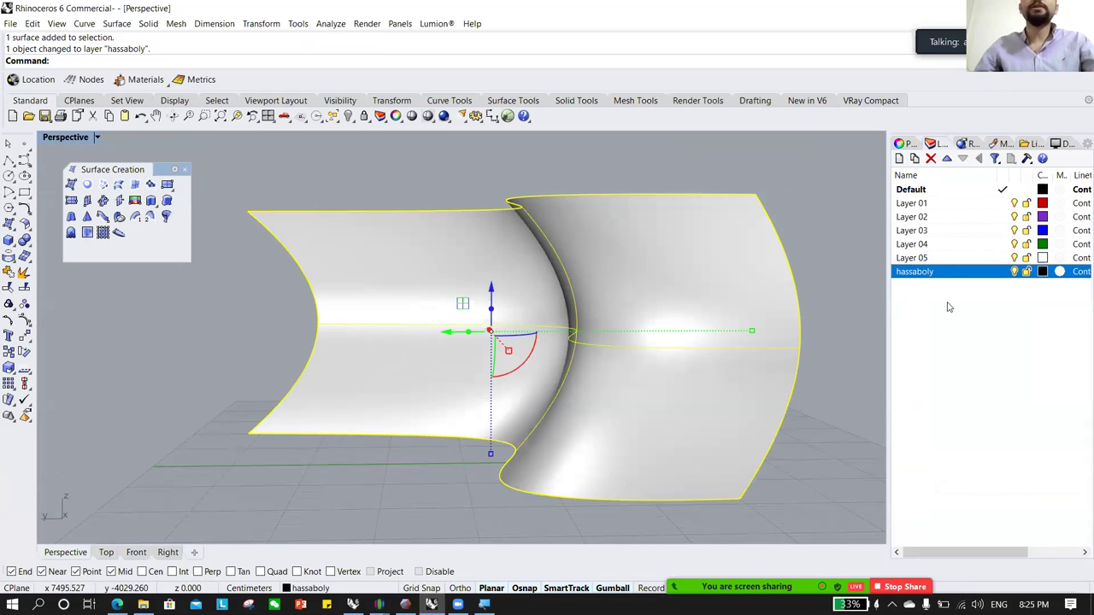
{"action": "left_click", "coordinate": [1013, 272]}
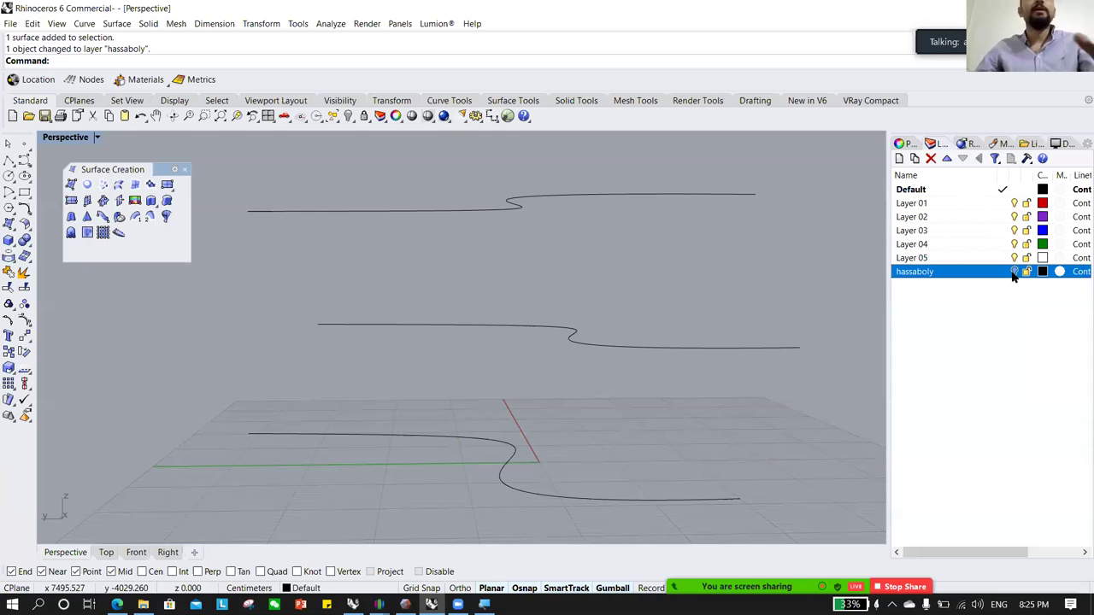
{"action": "left_click", "coordinate": [1014, 272]}
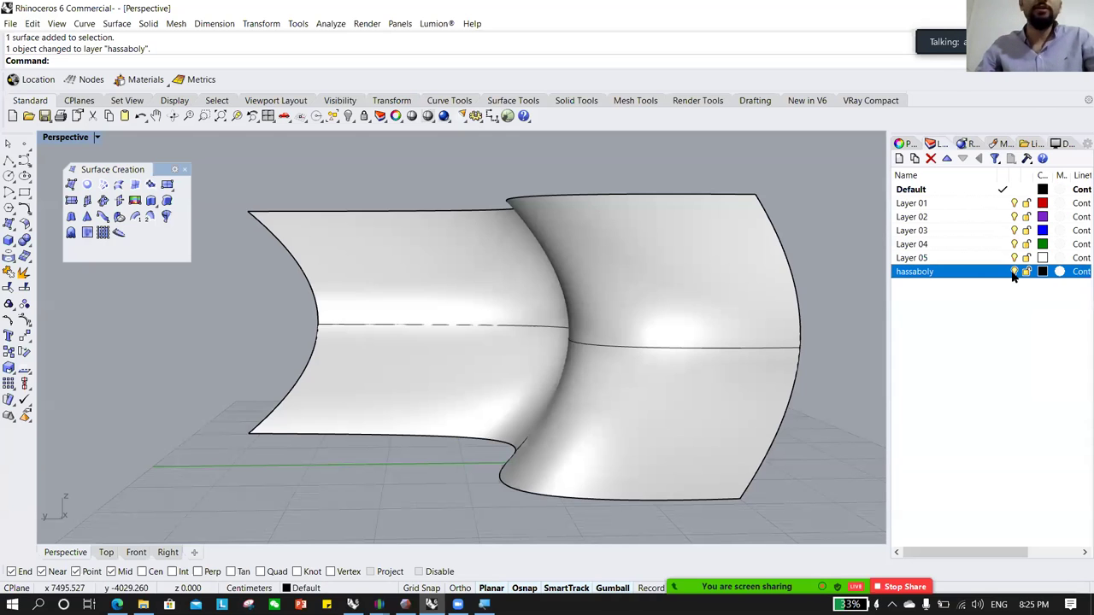
{"action": "scroll", "coordinate": [419, 286], "scroll_direction": "down", "scroll_amount": 3}
{"action": "right_click_drag", "start_coordinate": [408, 288], "coordinate": [623, 348]}
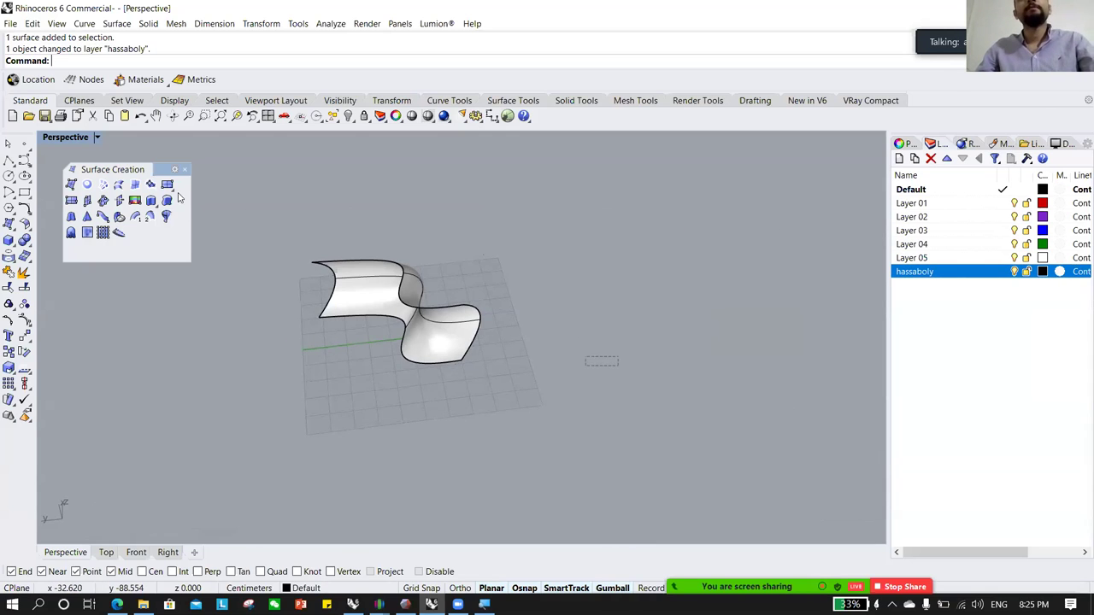
{"action": "key", "text": "ctrl+a"}
Delete the surface and its three curves, zoom in on the origin, and narrow the Layers panel.
{"action": "key", "text": "Delete"}
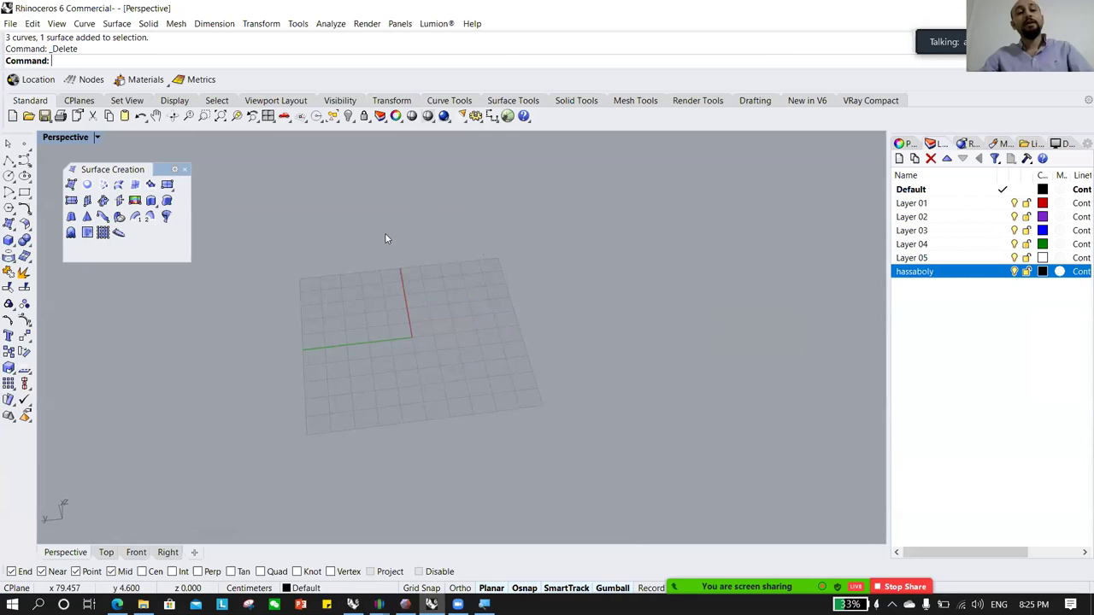
{"action": "scroll", "coordinate": [384, 317], "scroll_direction": "up", "scroll_amount": 1}
{"action": "scroll", "coordinate": [385, 317], "scroll_direction": "up", "scroll_amount": 2}
{"action": "scroll", "coordinate": [384, 317], "scroll_direction": "up", "scroll_amount": 2}
{"action": "left_click_drag", "start_coordinate": [889, 180], "coordinate": [1061, 133]}
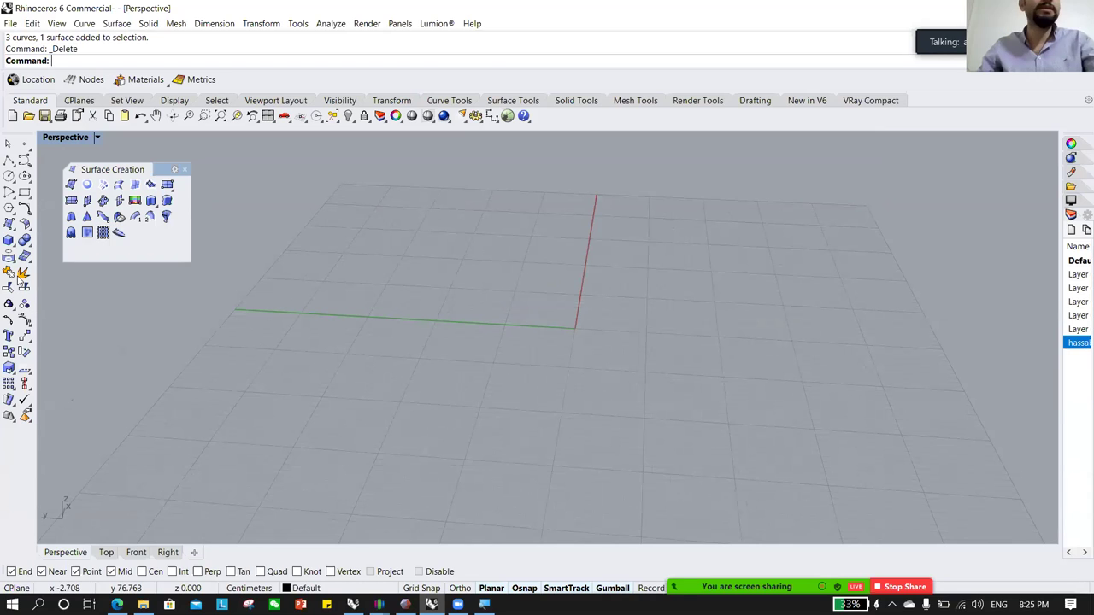
Draw a box with a length of 20 on the grid.
{"action": "left_click", "coordinate": [9, 240]}
{"action": "left_click", "coordinate": [458, 304]}
{"action": "type", "text": "20"}
{"action": "key", "text": "Return"}
{"action": "key", "text": "Return"}
{"action": "key", "text": "Return"}
{"action": "left_click_drag", "start_coordinate": [402, 268], "coordinate": [589, 395]}
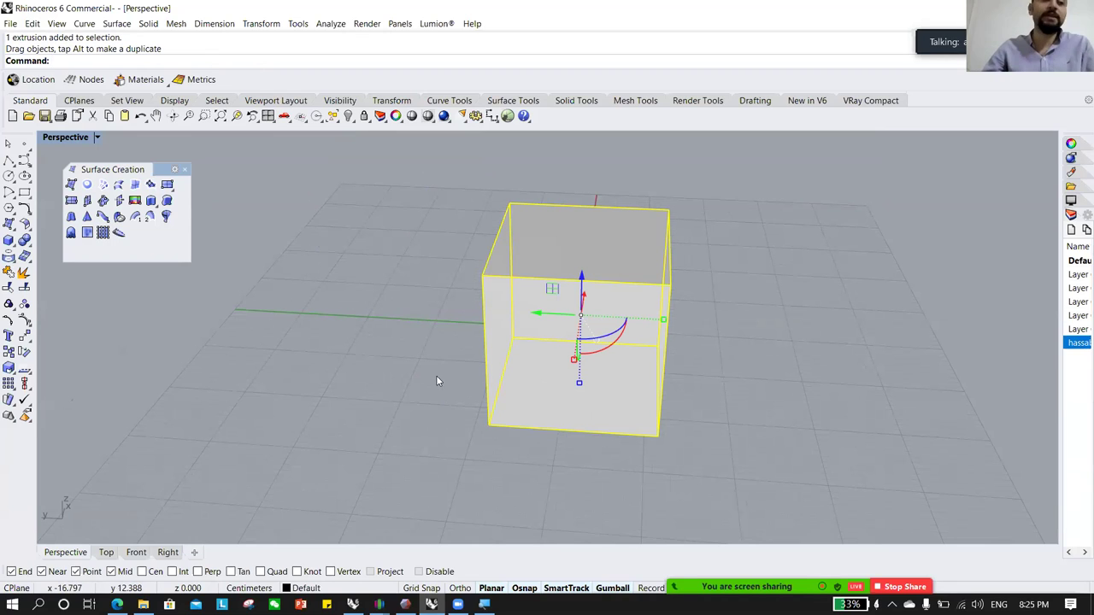
Duplicate the box's edges as curves with Duplicate Edge, then delete the box.
{"action": "left_click", "coordinate": [84, 23]}
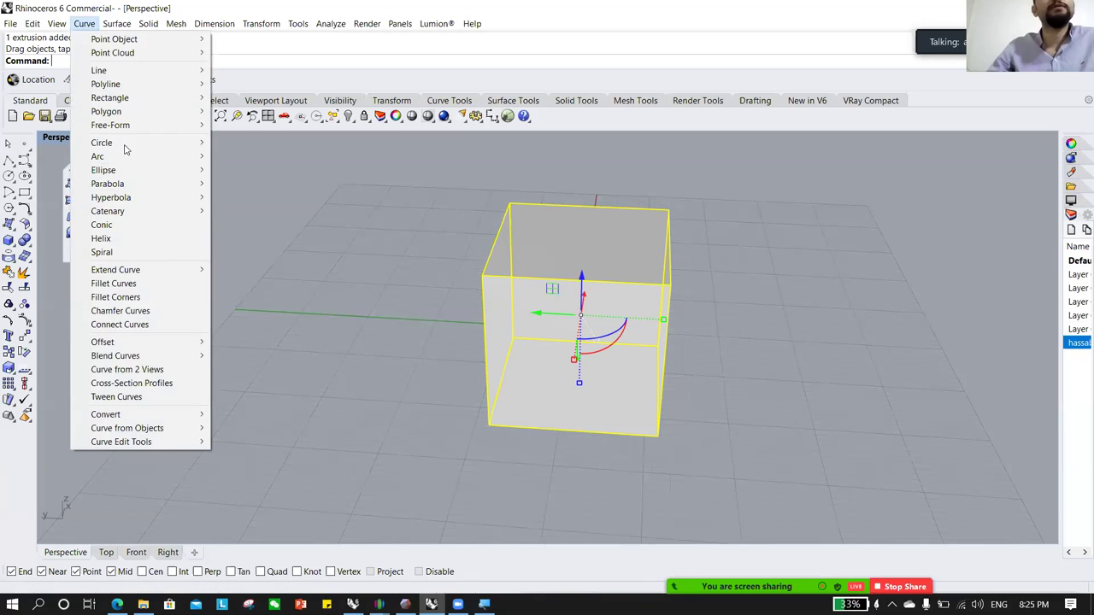
{"action": "mouse_move", "coordinate": [127, 428]}
{"action": "key", "text": "Return"}
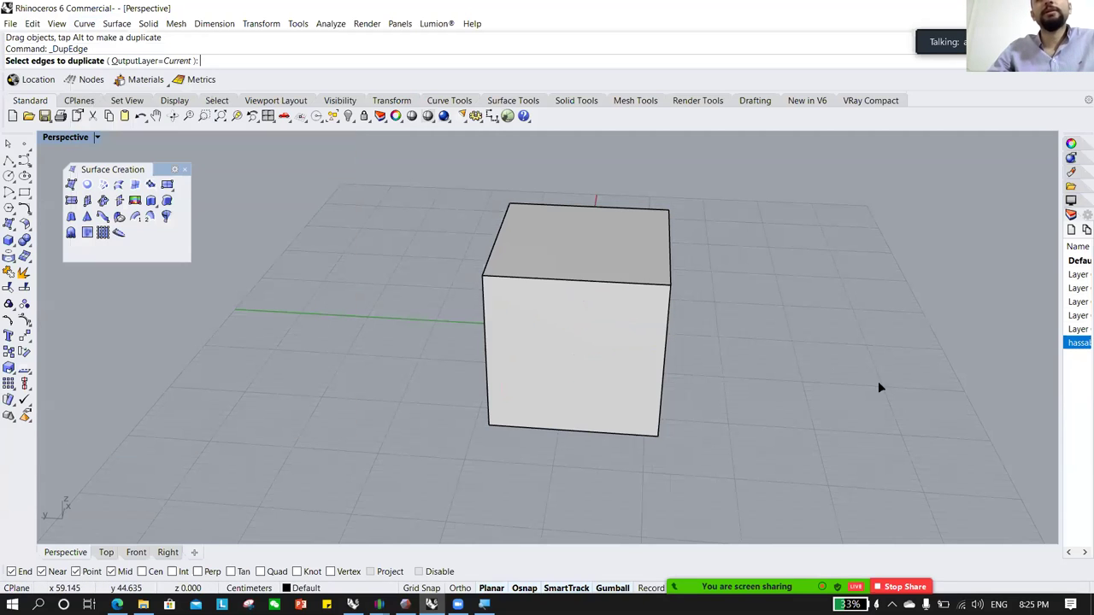
{"action": "key", "text": "Return"}
{"action": "left_click", "coordinate": [587, 386]}
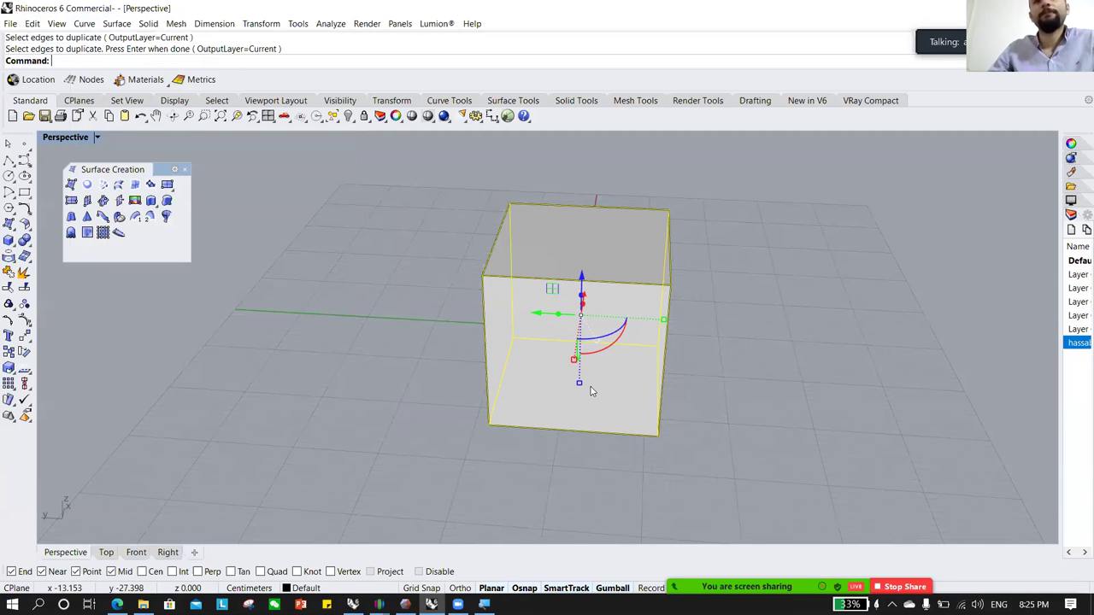
{"action": "key", "text": "Delete"}
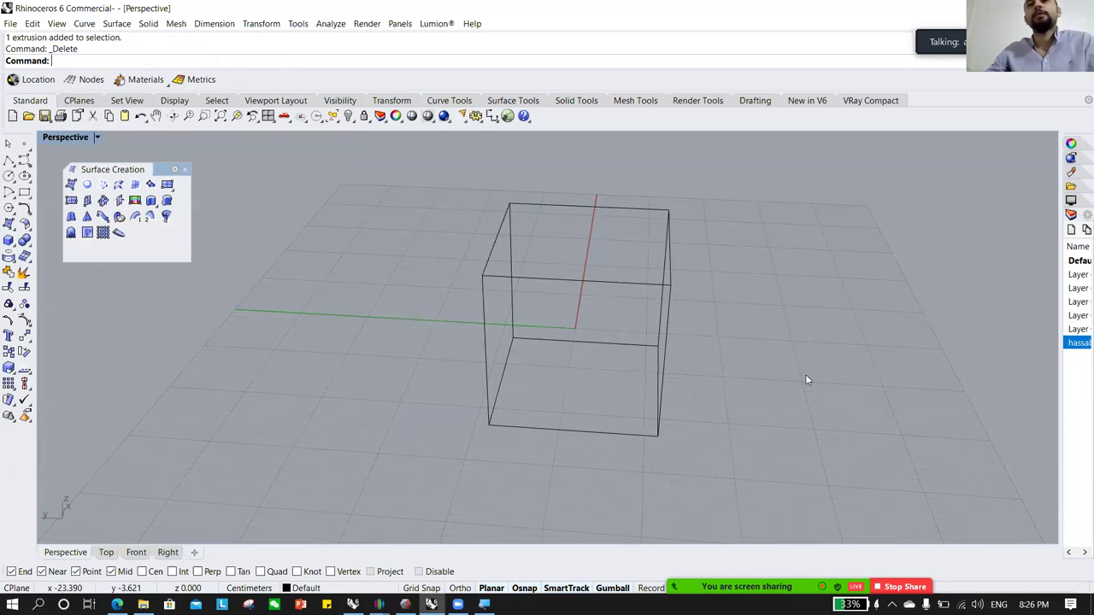
{"action": "right_click_drag", "start_coordinate": [715, 384], "coordinate": [476, 366]}
{"action": "mouse_move", "coordinate": [490, 310]}
{"action": "right_mouse_down"}
{"action": "mouse_move", "coordinate": [849, 320]}
{"action": "mouse_move", "coordinate": [892, 398]}
{"action": "mouse_move", "coordinate": [842, 446]}
{"action": "mouse_move", "coordinate": [333, 252]}
{"action": "mouse_move", "coordinate": [270, 193]}
{"action": "right_mouse_up"}
Group the twelve edge curves into one wireframe cube.
{"action": "left_click_drag", "start_coordinate": [832, 450], "coordinate": [246, 168]}
{"action": "type", "text": "oup"}
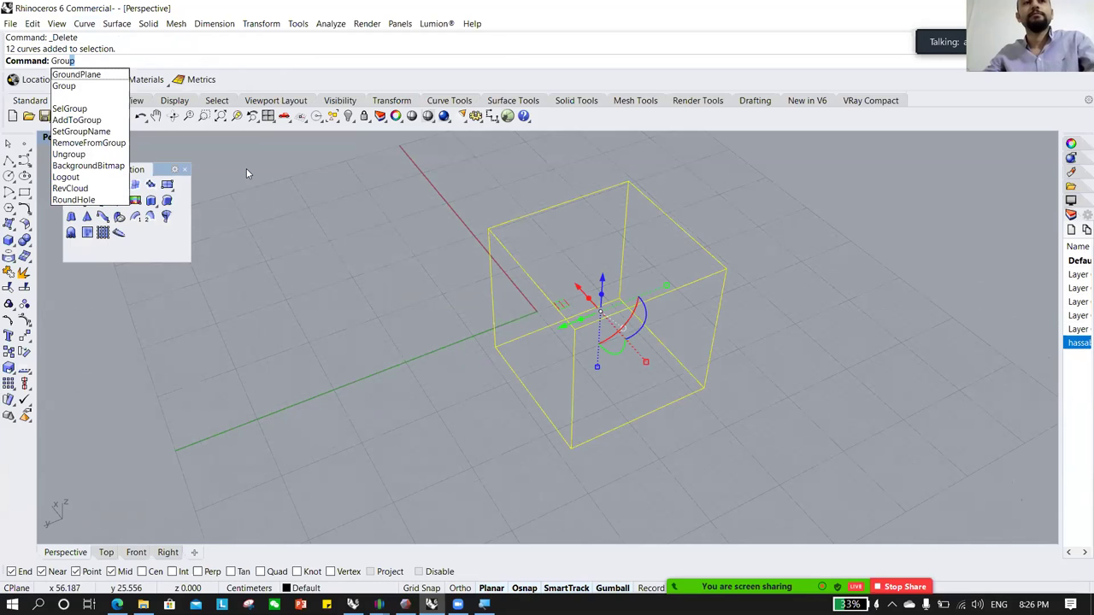
{"action": "key", "text": "Return"}
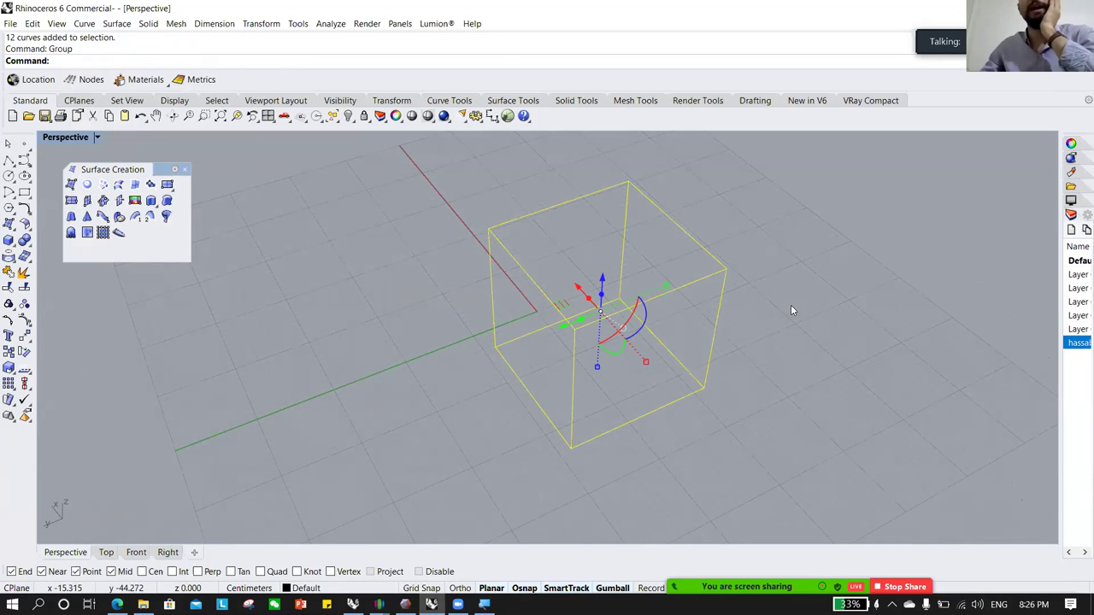
{"action": "mouse_move", "coordinate": [898, 267]}
{"action": "right_mouse_down"}
{"action": "mouse_move", "coordinate": [850, 345]}
{"action": "mouse_move", "coordinate": [882, 353]}
{"action": "right_mouse_up"}
{"action": "left_click", "coordinate": [881, 353]}
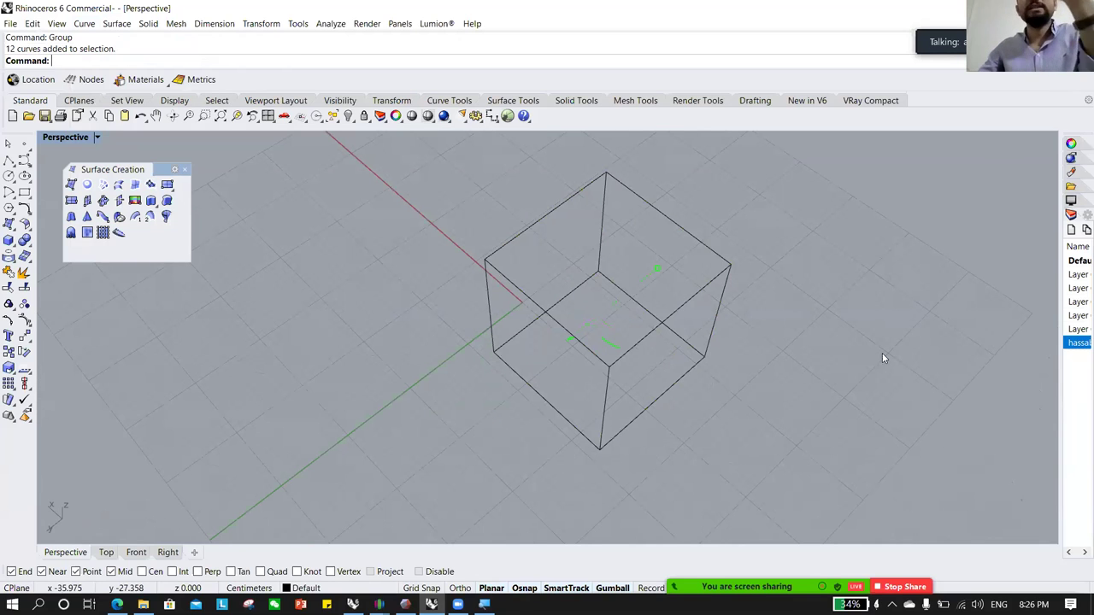
Draw a first rectangular plane inside the cube, then undo it.
{"action": "right_click_drag", "start_coordinate": [551, 442], "coordinate": [622, 420]}
{"action": "scroll", "coordinate": [623, 420], "scroll_direction": "up", "scroll_amount": 5}
{"action": "scroll", "coordinate": [169, 374], "scroll_direction": "up", "scroll_amount": 2}
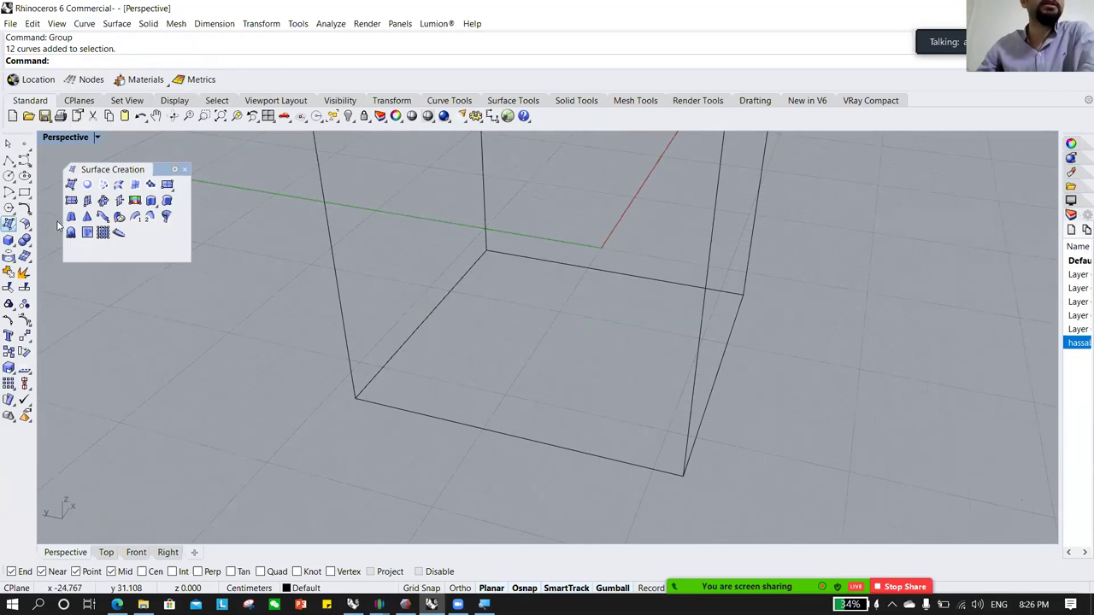
{"action": "left_click", "coordinate": [167, 185]}
{"action": "right_click_drag", "start_coordinate": [552, 356], "coordinate": [520, 371]}
{"action": "left_click", "coordinate": [472, 262]}
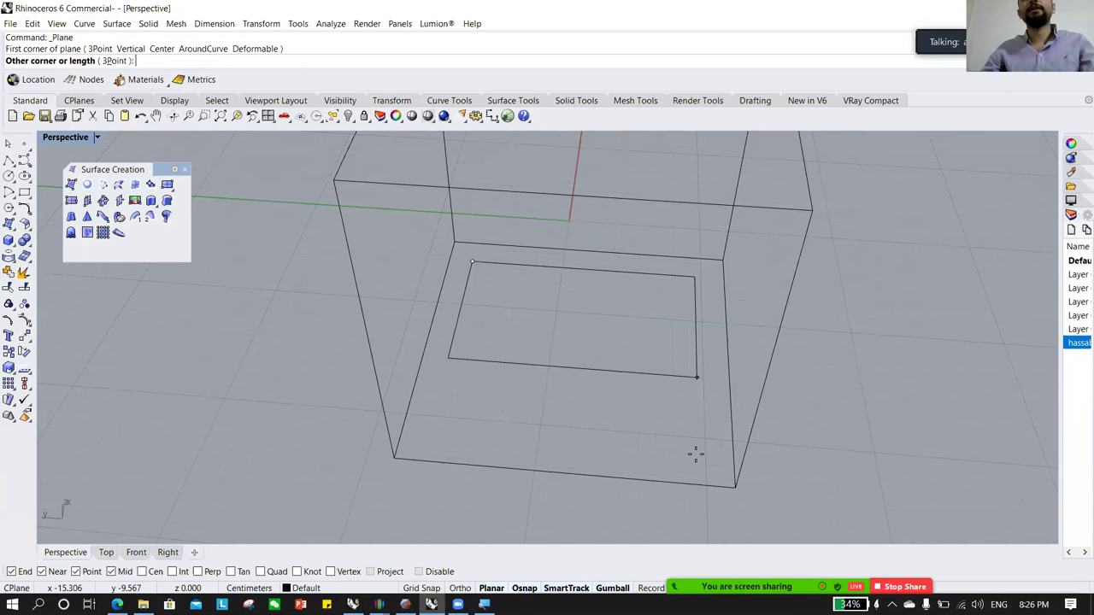
{"action": "left_click", "coordinate": [702, 459]}
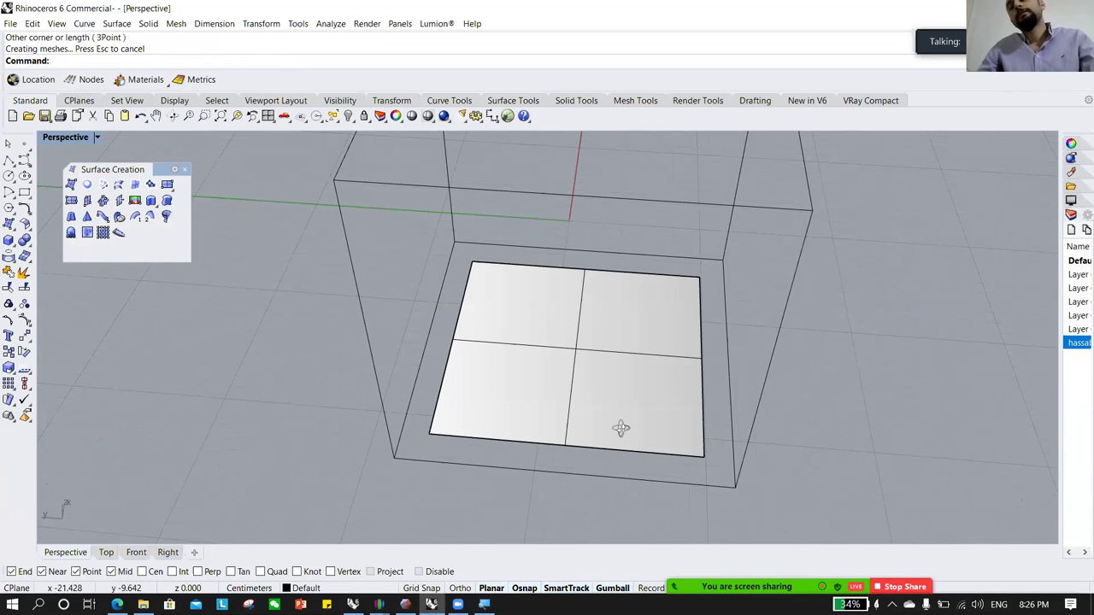
{"action": "right_click_drag", "start_coordinate": [616, 415], "coordinate": [385, 410]}
{"action": "key", "text": "ctrl+z"}
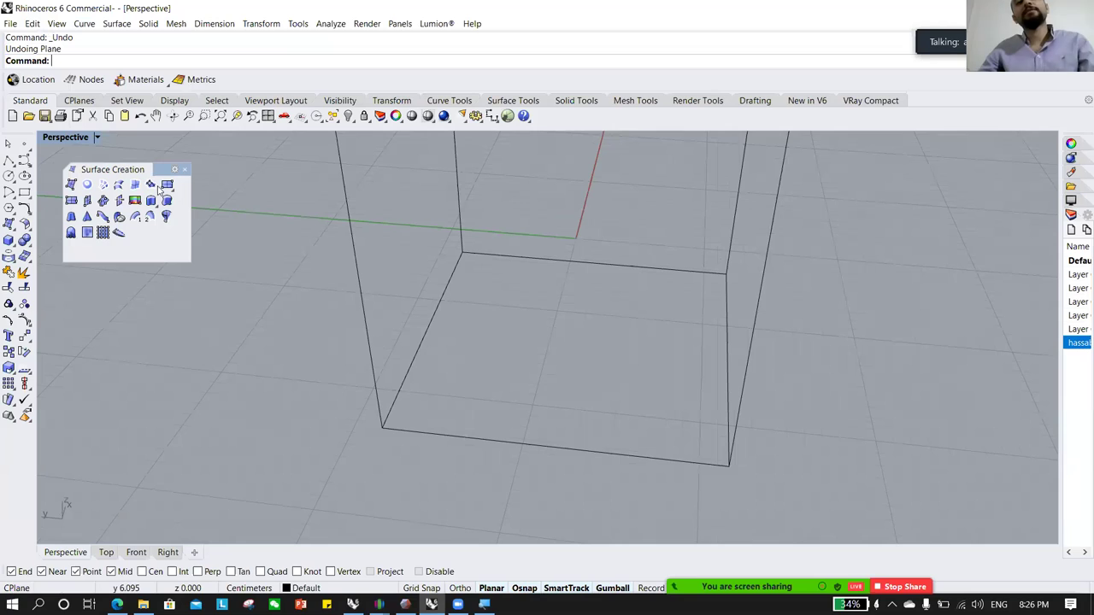
Redraw the rectangular plane corner to corner just inside the box's floor outline.
{"action": "left_click", "coordinate": [122, 178]}
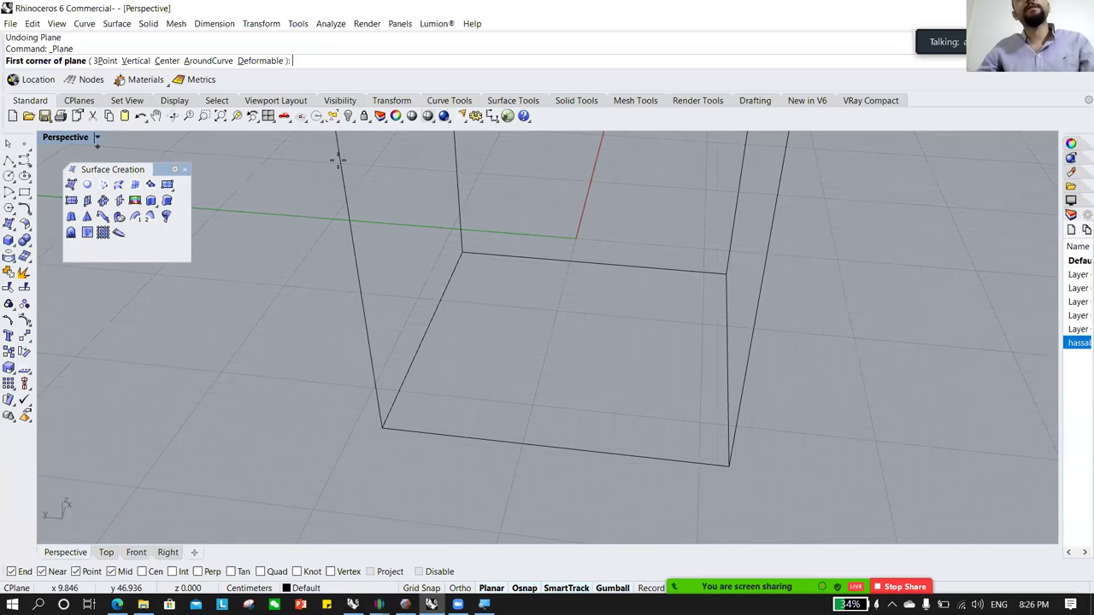
{"action": "left_click", "coordinate": [471, 263]}
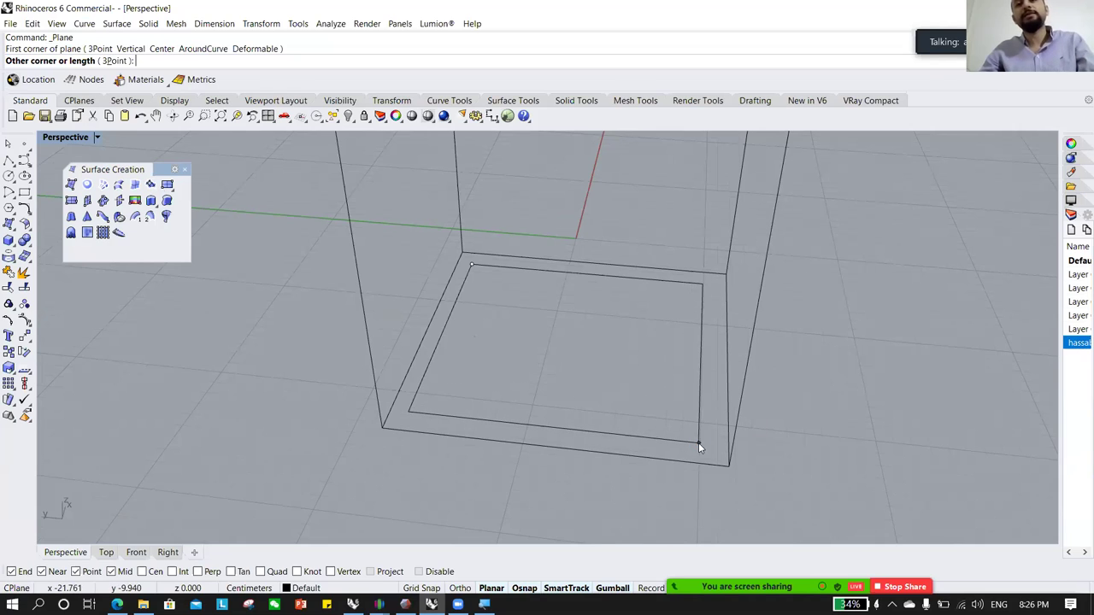
{"action": "left_click", "coordinate": [698, 442]}
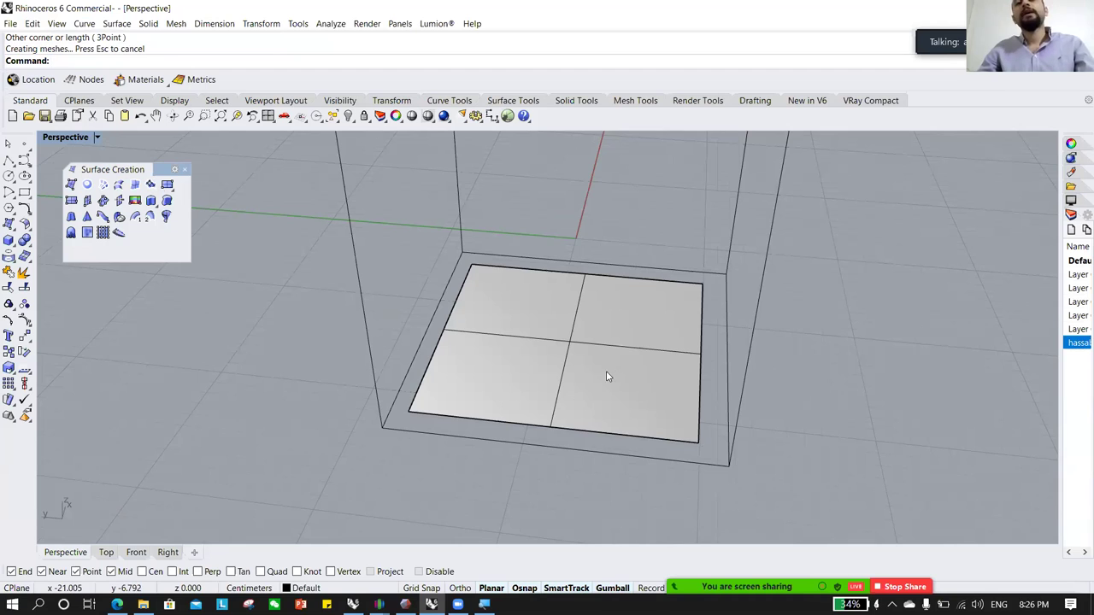
{"action": "left_click", "coordinate": [524, 411]}
{"action": "mouse_move", "coordinate": [368, 403]}
{"action": "right_mouse_down"}
{"action": "mouse_move", "coordinate": [583, 377]}
{"action": "mouse_move", "coordinate": [561, 378]}
{"action": "right_mouse_up"}
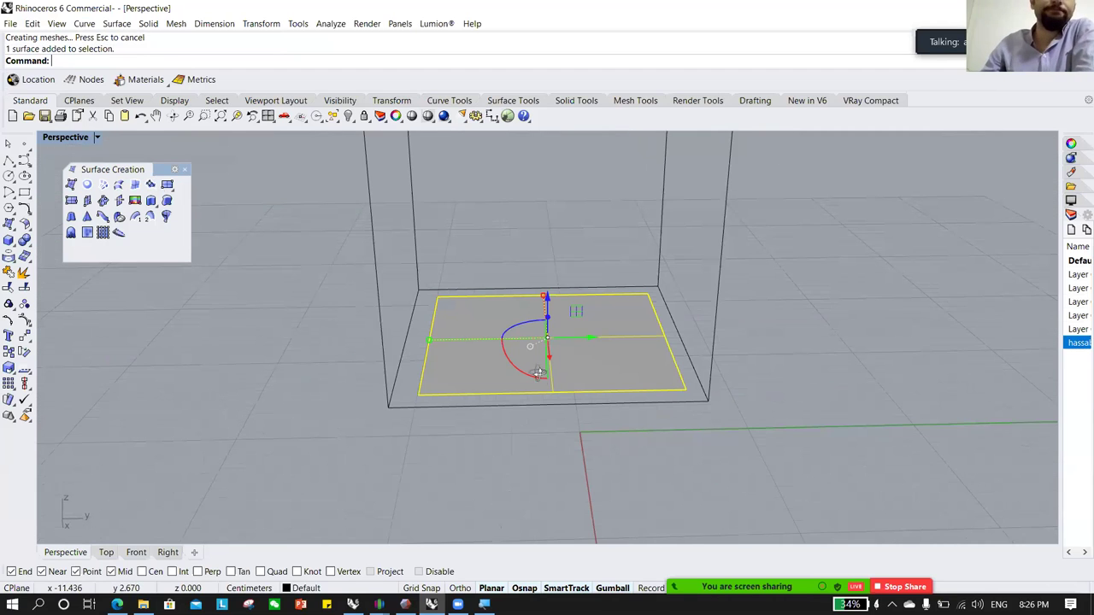
{"action": "key", "text": "Left"}
{"action": "key", "text": "Left"}
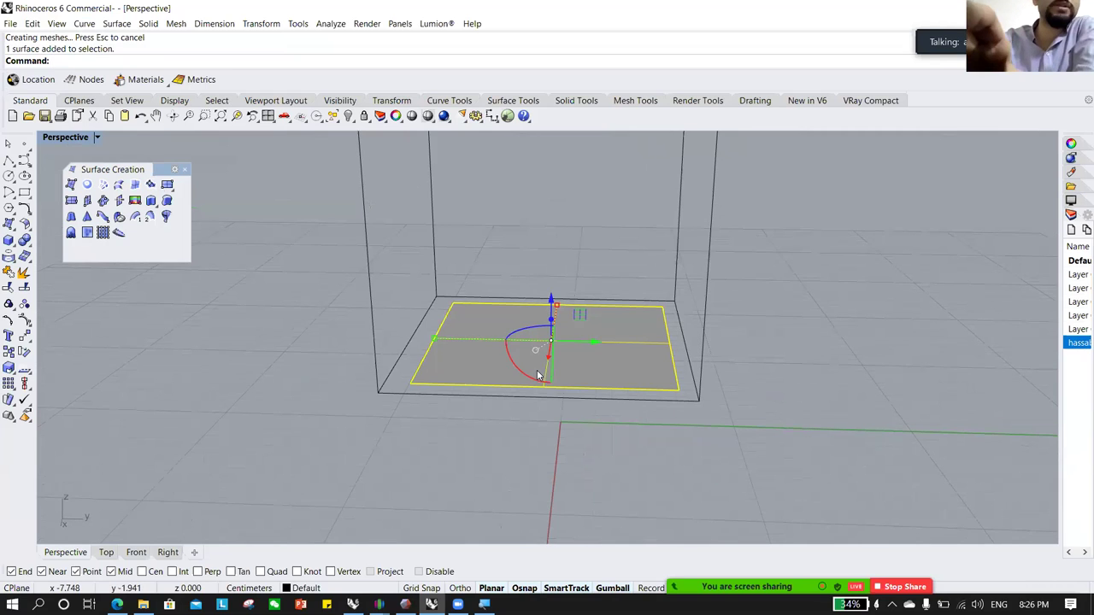
{"action": "key", "text": "F10"}
{"action": "left_click_drag", "start_coordinate": [589, 455], "coordinate": [413, 317]}
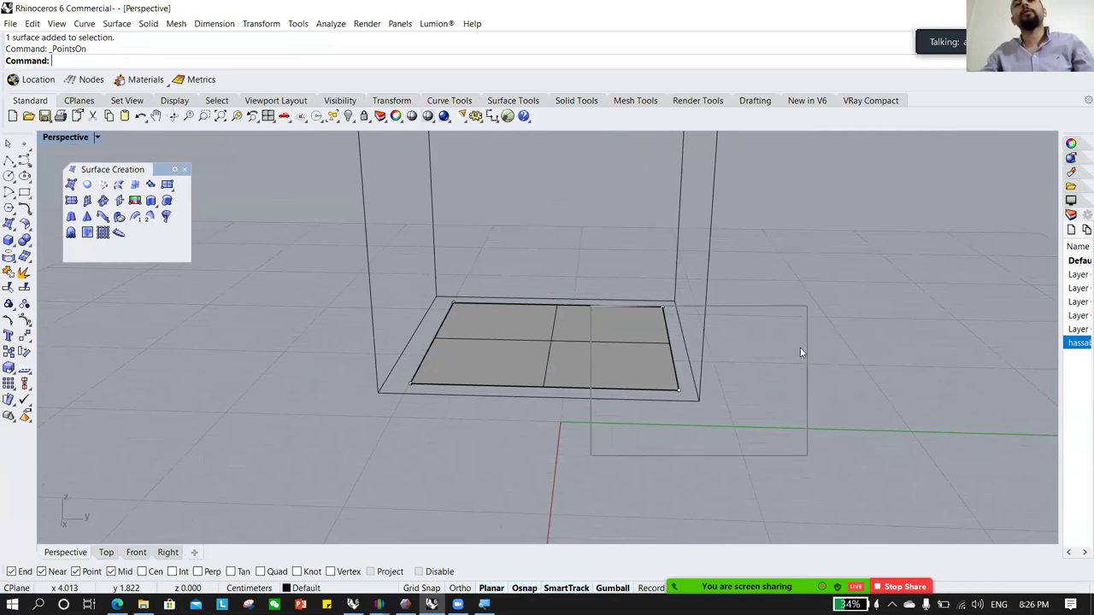
{"action": "left_click", "coordinate": [540, 326]}
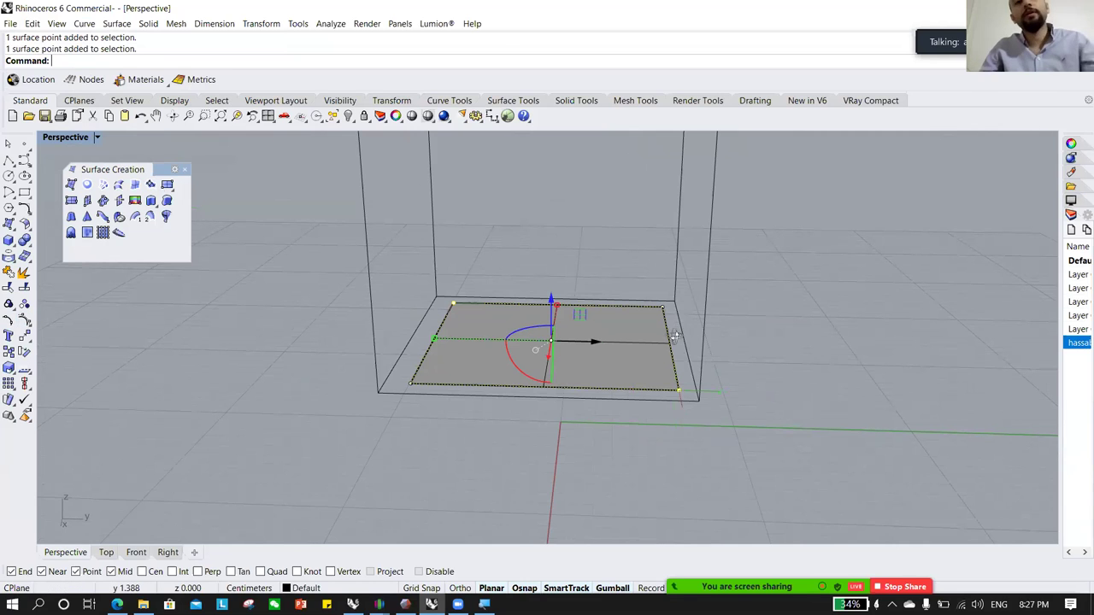
{"action": "right_click_drag", "start_coordinate": [645, 343], "coordinate": [609, 364]}
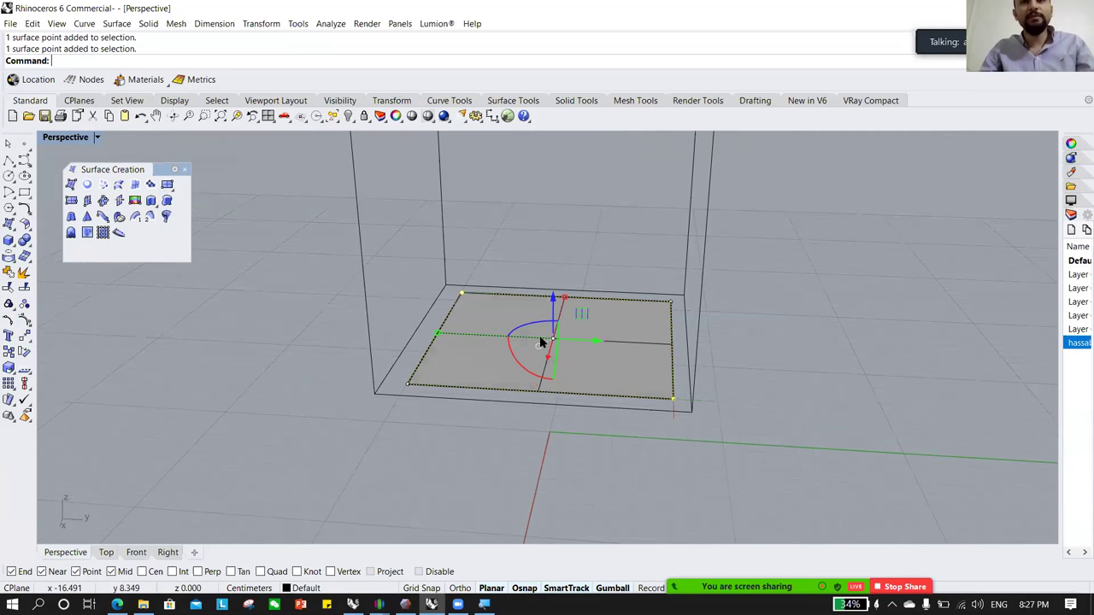
{"action": "left_click_drag", "start_coordinate": [553, 301], "coordinate": [614, 289]}
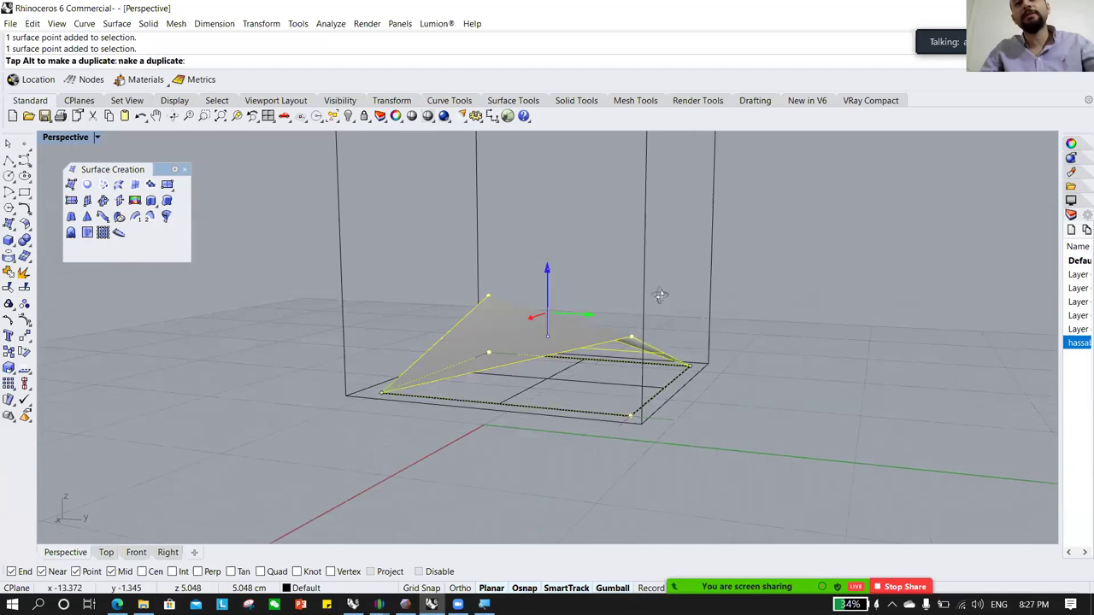
{"action": "right_click_drag", "start_coordinate": [614, 289], "coordinate": [696, 364]}
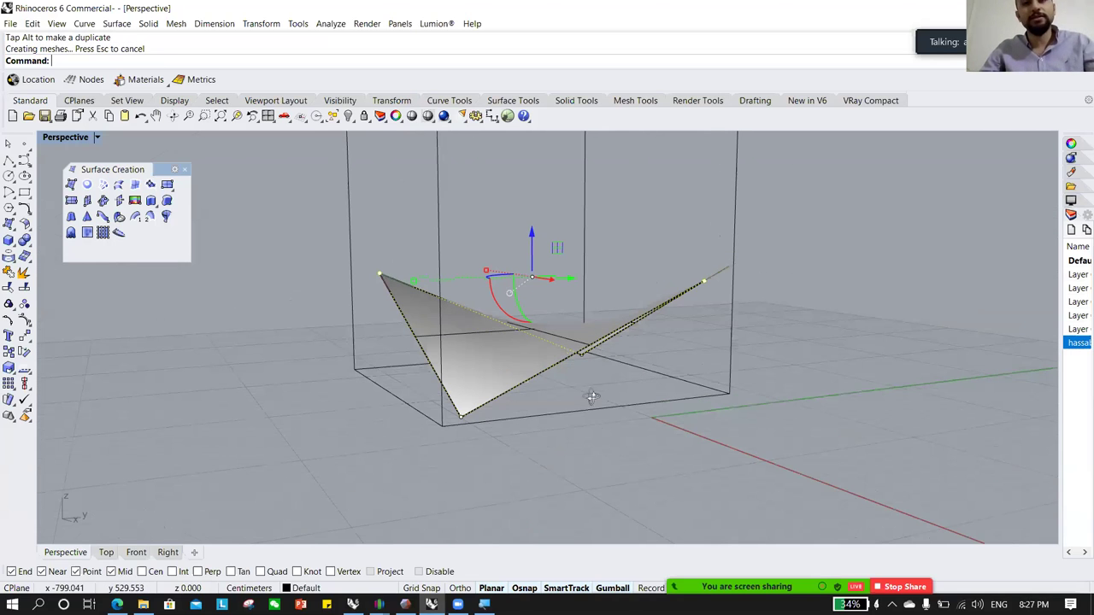
{"action": "right_click_drag", "start_coordinate": [592, 398], "coordinate": [594, 397]}
{"action": "key", "text": "ctrl+z"}
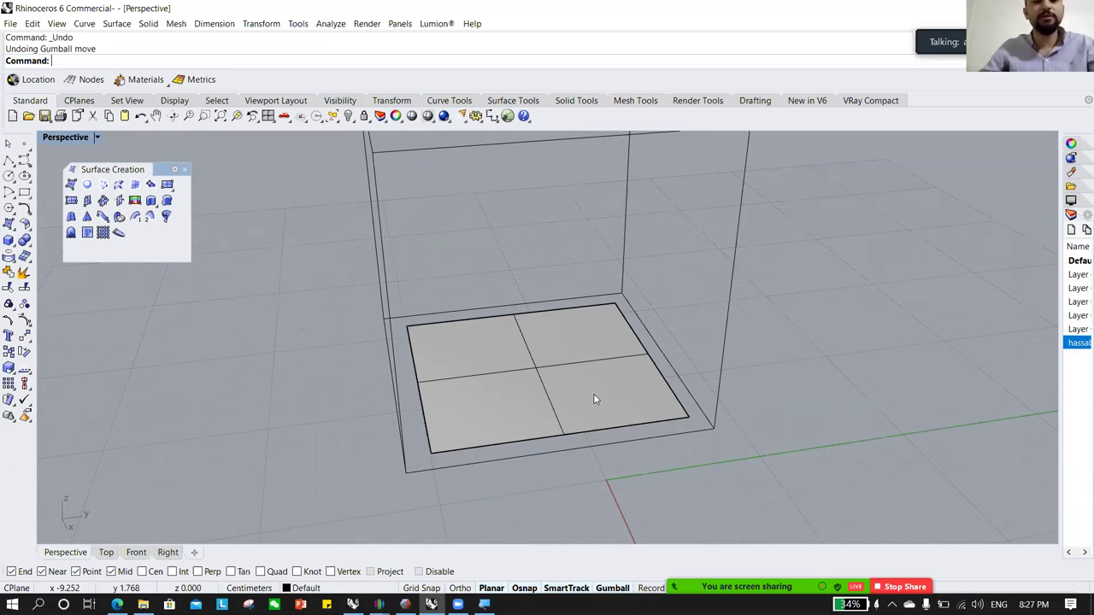
Rebuild the floor plane with 7 U and 7 V points at degree 3.
{"action": "left_click", "coordinate": [595, 399]}
{"action": "type", "text": "r"}
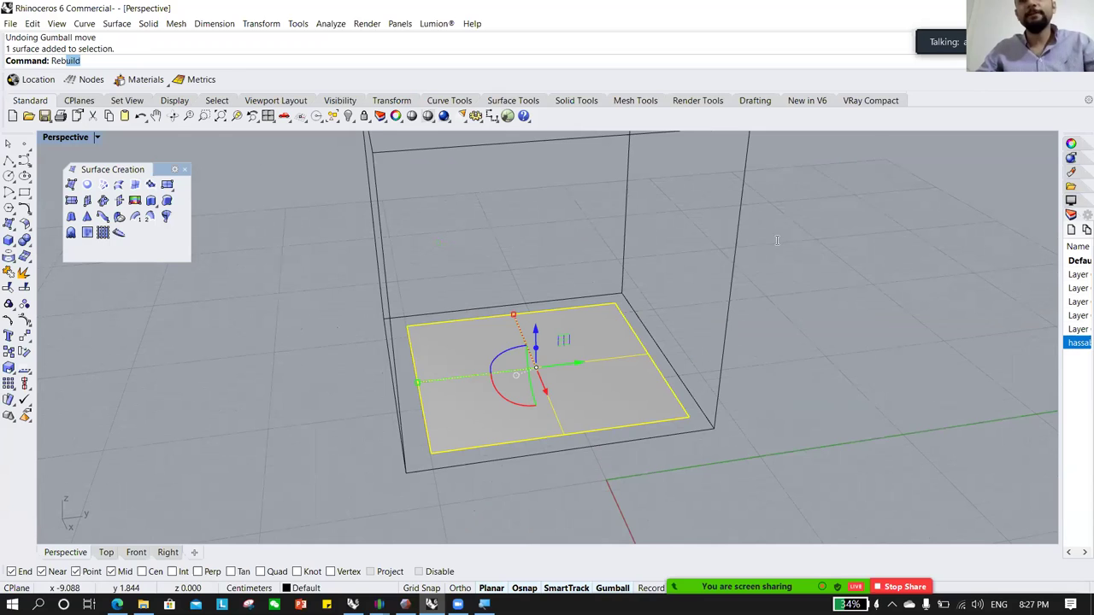
{"action": "key", "text": "Return"}
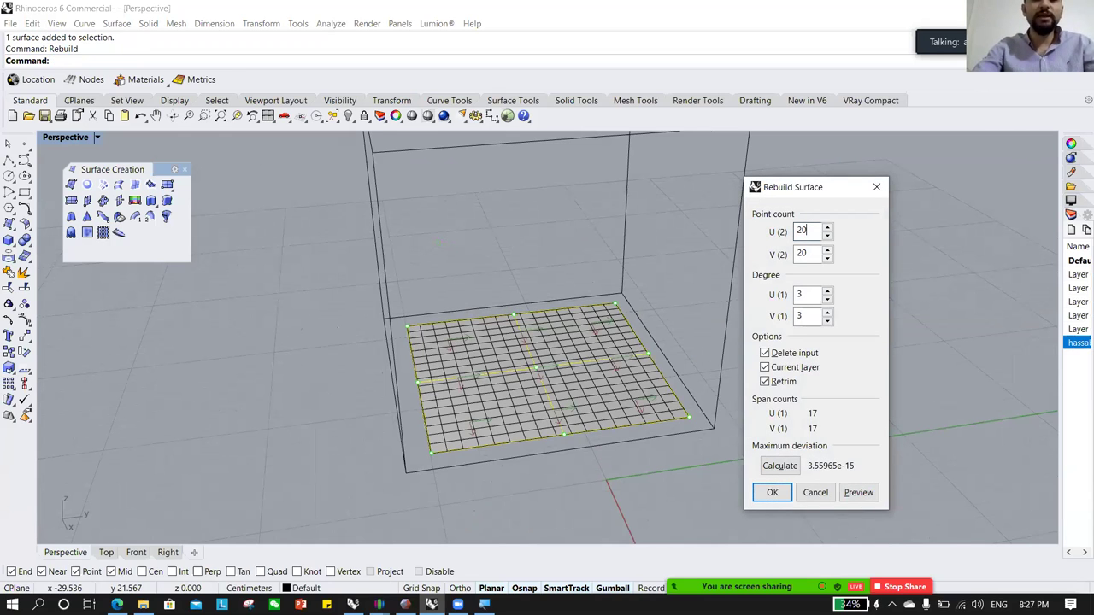
{"action": "type", "text": "7"}
{"action": "key", "text": "Tab"}
{"action": "type", "text": "7"}
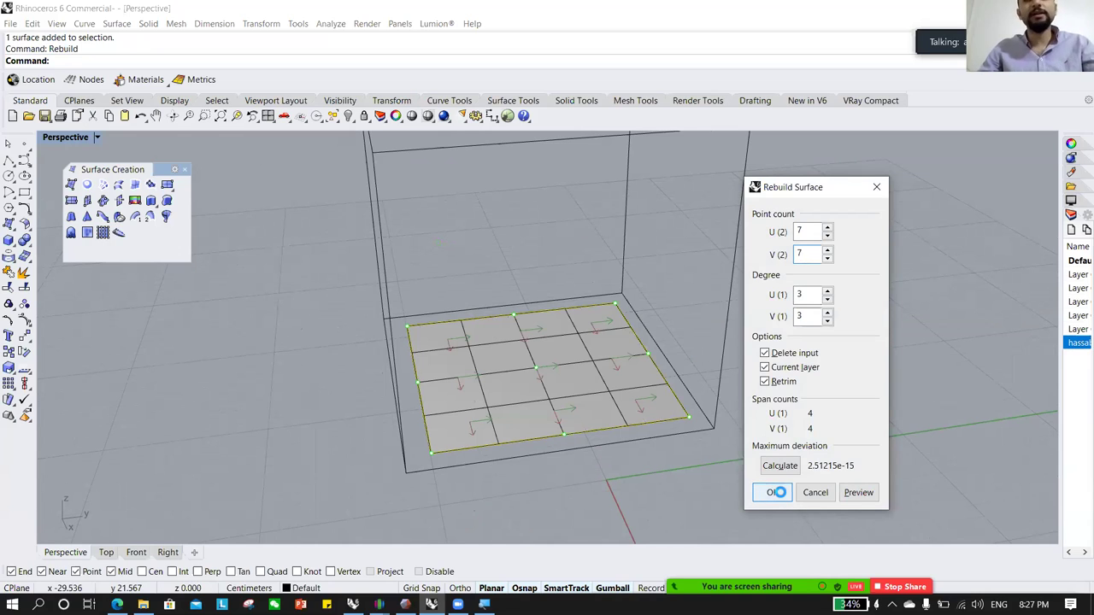
{"action": "key", "text": "Return"}
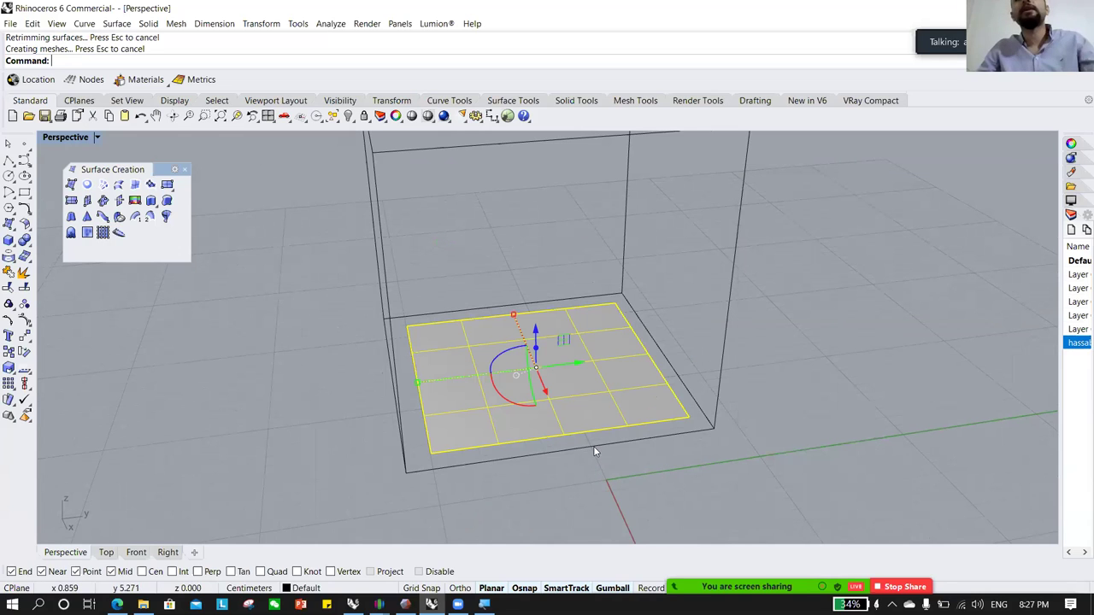
Show control points and raise nine corner control points upward.
{"action": "key", "text": "F10"}
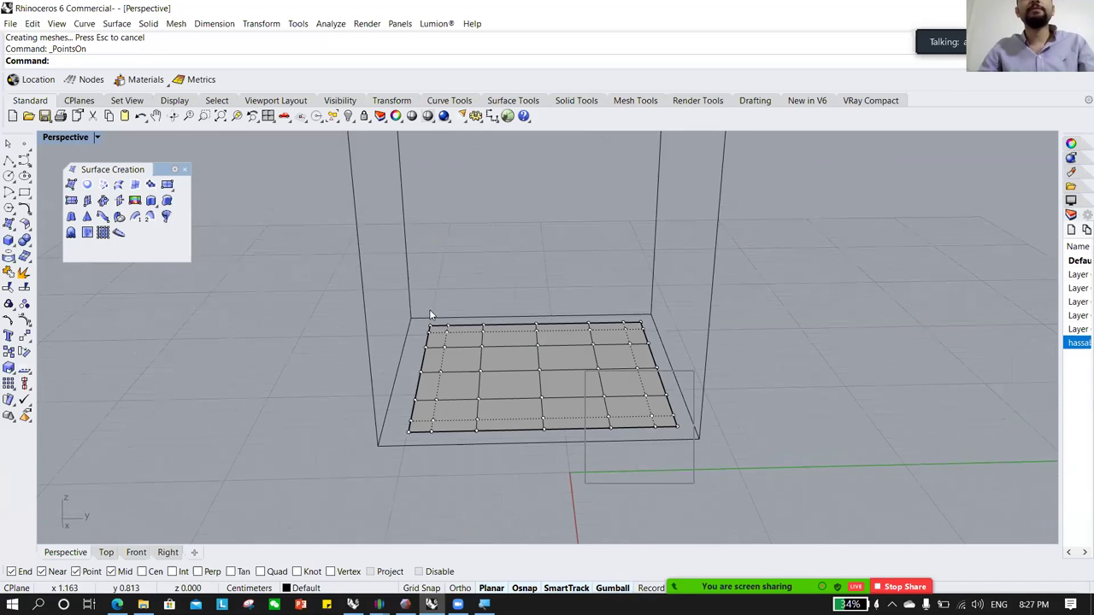
{"action": "left_click_drag", "start_coordinate": [343, 266], "coordinate": [550, 349]}
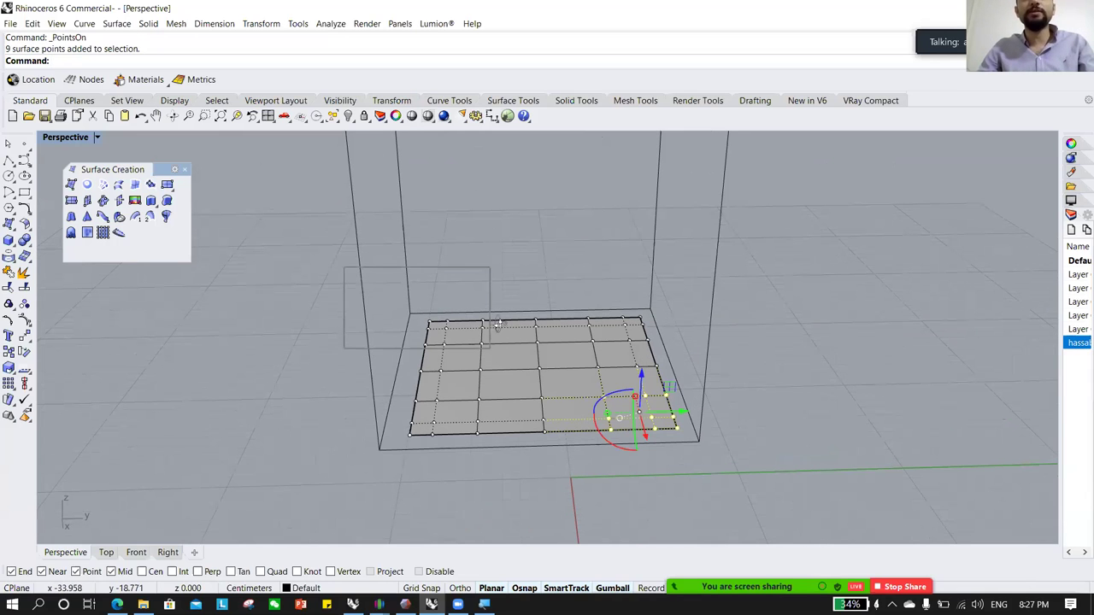
{"action": "right_click_drag", "start_coordinate": [550, 345], "coordinate": [547, 282]}
{"action": "left_click_drag", "start_coordinate": [539, 342], "coordinate": [607, 289]}
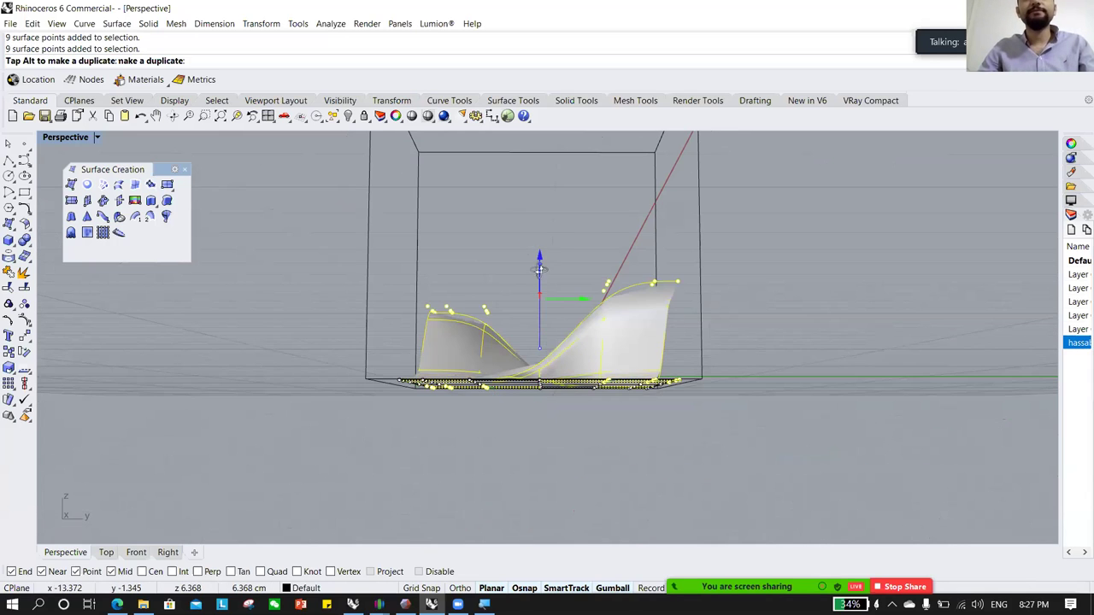
{"action": "right_click_drag", "start_coordinate": [607, 291], "coordinate": [417, 508]}
Select points at the bottom and top-left corners and pull them up into two peaks.
{"action": "mouse_move", "coordinate": [450, 495]}
{"action": "left_mouse_down"}
{"action": "mouse_move", "coordinate": [565, 402]}
{"action": "mouse_move", "coordinate": [564, 411]}
{"action": "left_mouse_up"}
{"action": "mouse_move", "coordinate": [608, 442]}
{"action": "right_mouse_down"}
{"action": "mouse_move", "coordinate": [631, 351]}
{"action": "mouse_move", "coordinate": [644, 379]}
{"action": "right_mouse_up"}
{"action": "right_click_drag", "start_coordinate": [548, 385], "coordinate": [489, 458]}
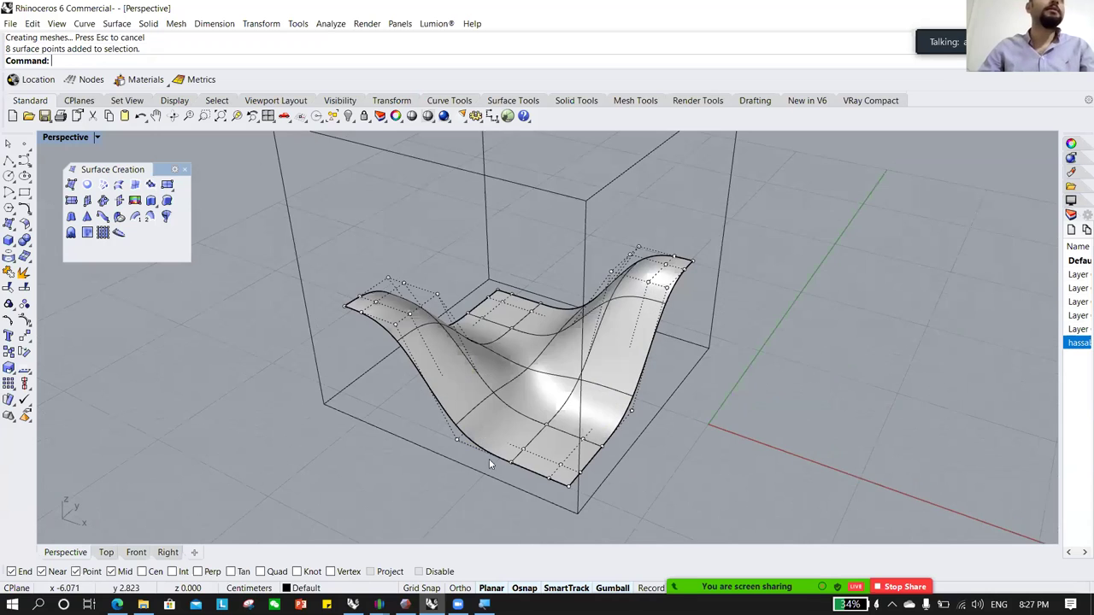
{"action": "left_click", "coordinate": [493, 474]}
{"action": "left_click_drag", "start_coordinate": [474, 376], "coordinate": [542, 431]}
{"action": "mouse_move", "coordinate": [498, 297]}
{"action": "right_mouse_down"}
{"action": "mouse_move", "coordinate": [325, 263]}
{"action": "mouse_move", "coordinate": [350, 263]}
{"action": "right_mouse_up"}
{"action": "left_click_drag", "start_coordinate": [457, 311], "coordinate": [491, 357], "text": "shift"}
{"action": "scroll", "coordinate": [492, 357], "scroll_direction": "down", "scroll_amount": 2}
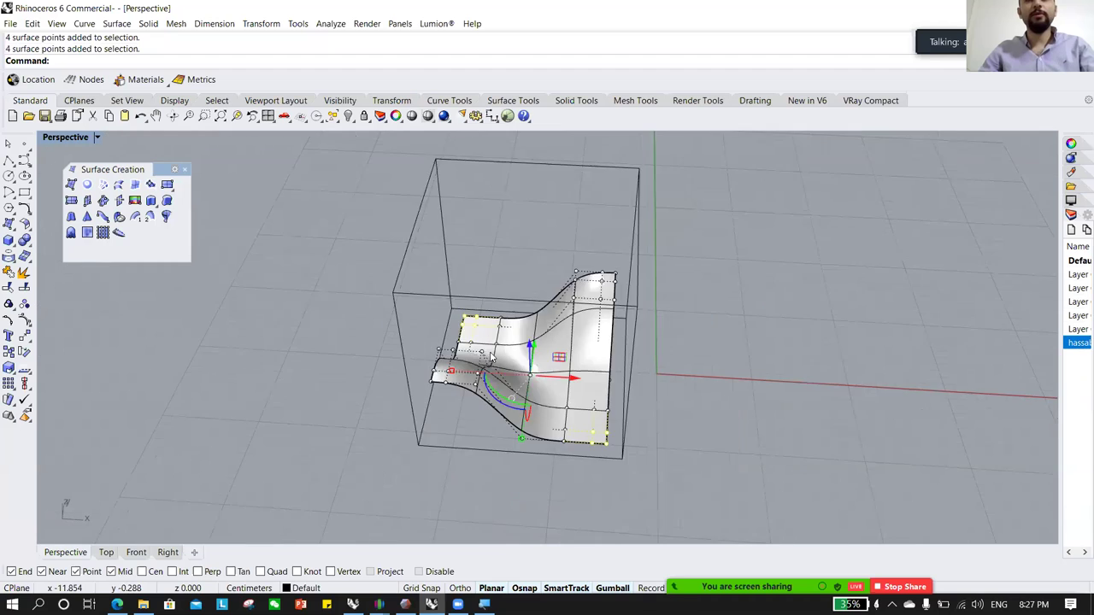
{"action": "right_click_drag", "start_coordinate": [491, 357], "coordinate": [561, 271]}
{"action": "scroll", "coordinate": [561, 271], "scroll_direction": "up", "scroll_amount": 5}
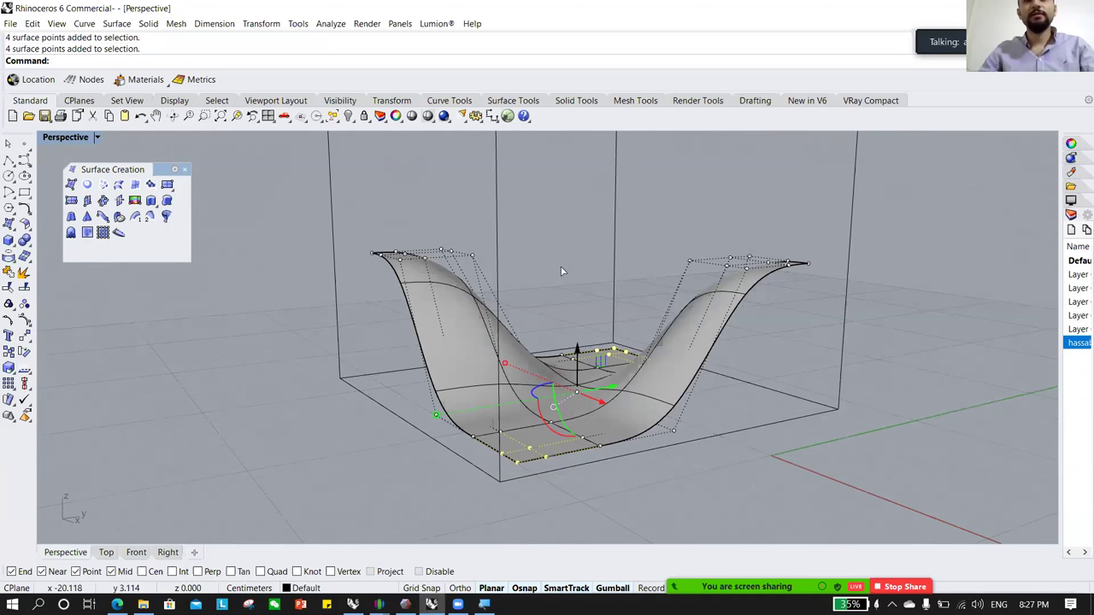
{"action": "left_click_drag", "start_coordinate": [576, 352], "coordinate": [577, 276]}
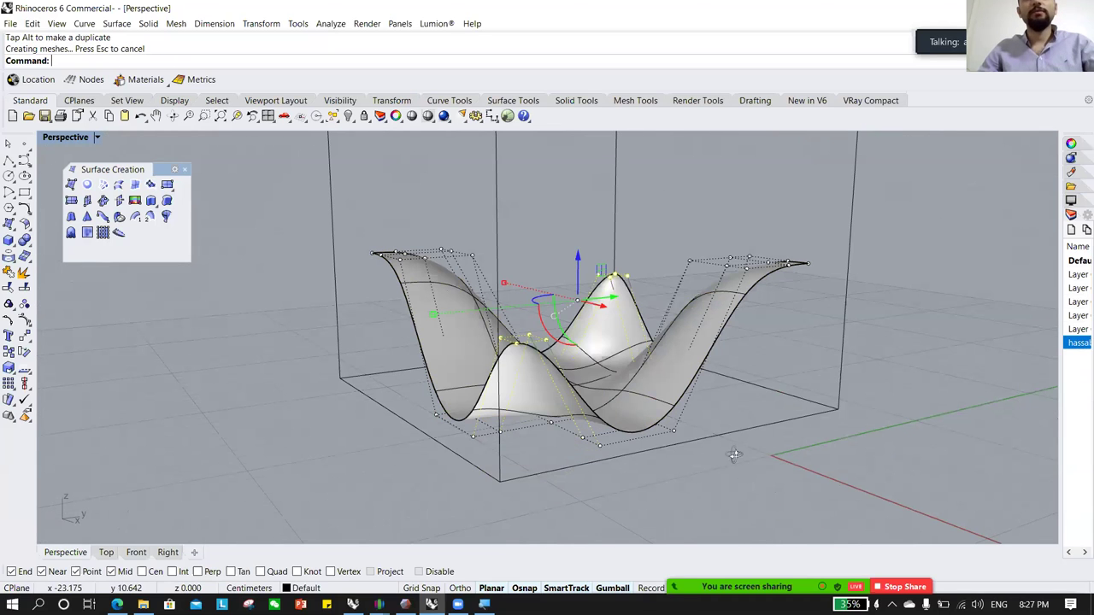
Hide the control points and select the finished wavy surface.
{"action": "right_click_drag", "start_coordinate": [604, 449], "coordinate": [708, 397]}
{"action": "key", "text": "Escape"}
{"action": "mouse_move", "coordinate": [700, 437]}
{"action": "right_mouse_down"}
{"action": "mouse_move", "coordinate": [666, 441]}
{"action": "mouse_move", "coordinate": [741, 413]}
{"action": "mouse_move", "coordinate": [668, 415]}
{"action": "mouse_move", "coordinate": [672, 378]}
{"action": "right_mouse_up"}
{"action": "key", "text": "ctrl+a"}
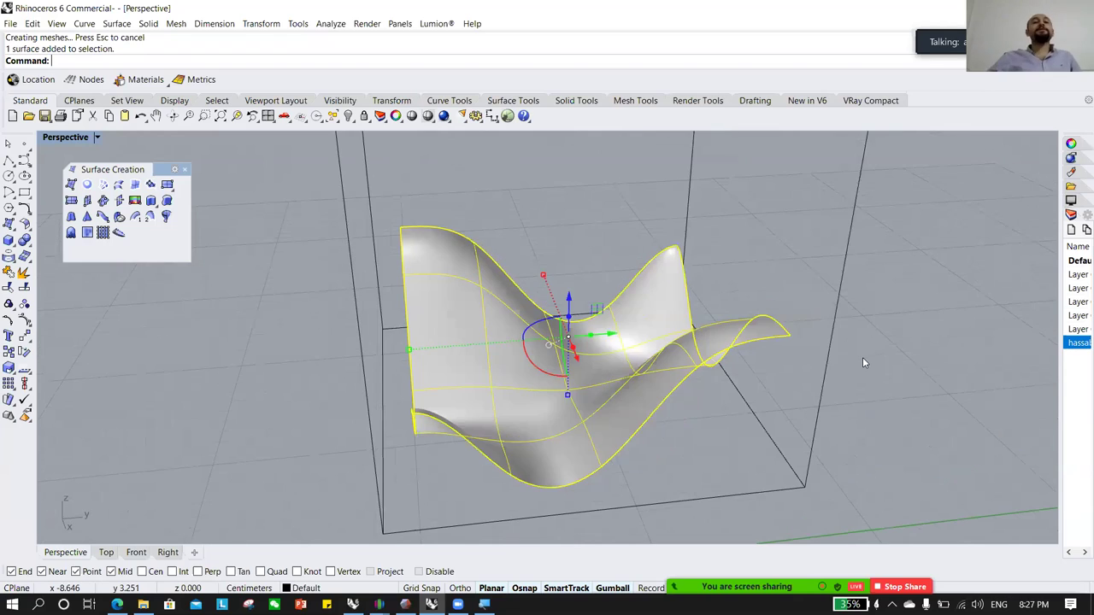
Zoom in close on the selected wavy surface from a low side angle and open Magnifier.
{"action": "key", "text": "Home"}
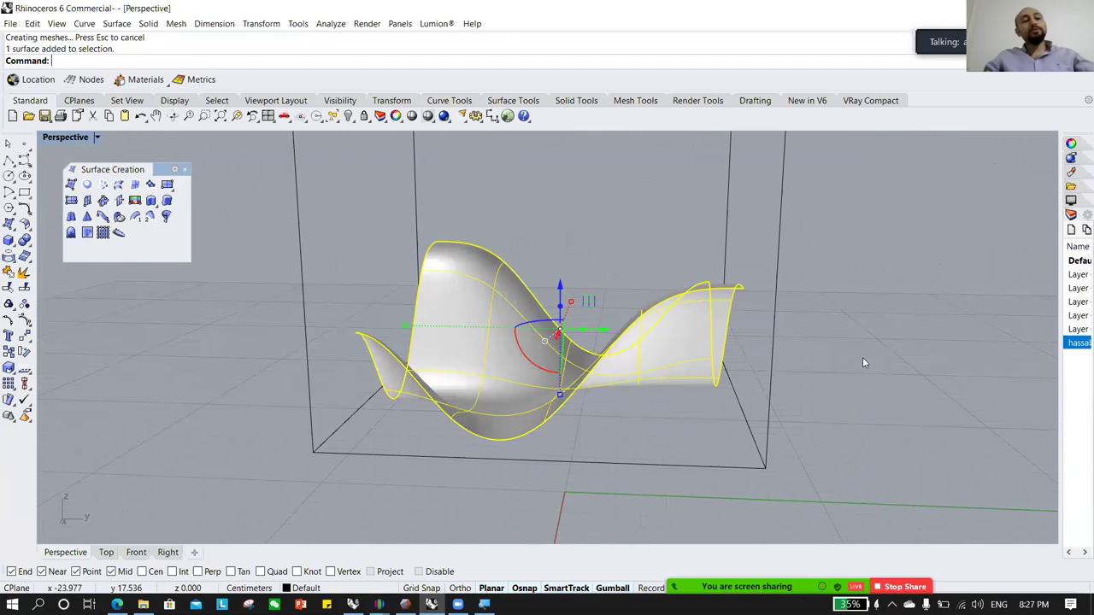
{"action": "right_click_drag", "start_coordinate": [834, 408], "coordinate": [564, 449]}
{"action": "mouse_move", "coordinate": [554, 405]}
{"action": "right_mouse_down"}
{"action": "mouse_move", "coordinate": [715, 368]}
{"action": "mouse_move", "coordinate": [577, 430]}
{"action": "right_mouse_up"}
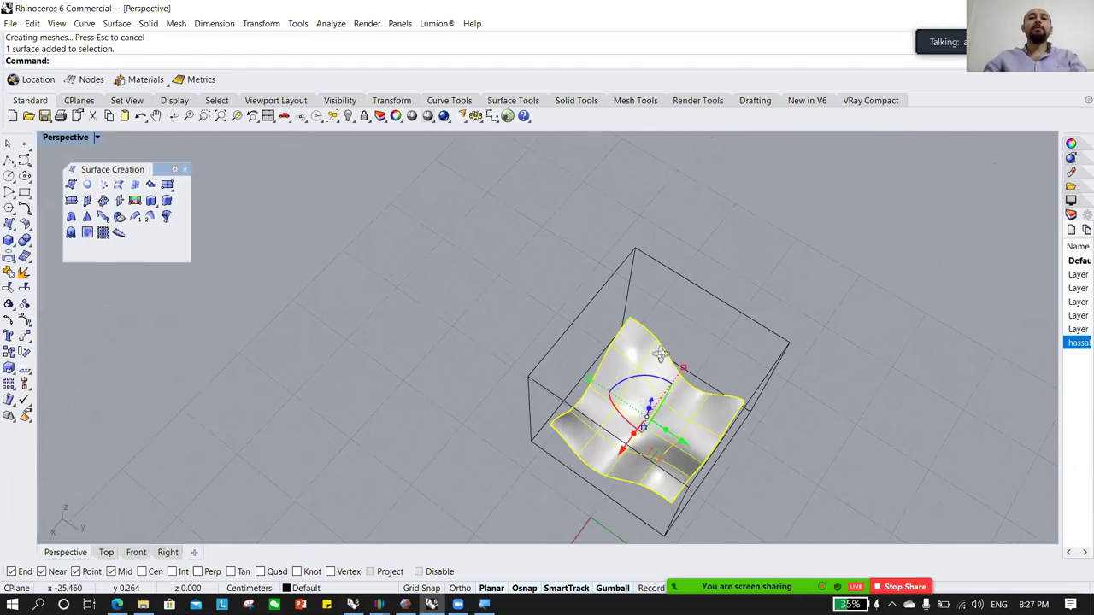
{"action": "mouse_move", "coordinate": [744, 246]}
{"action": "right_mouse_down"}
{"action": "mouse_move", "coordinate": [770, 286]}
{"action": "mouse_move", "coordinate": [667, 329]}
{"action": "right_mouse_up"}
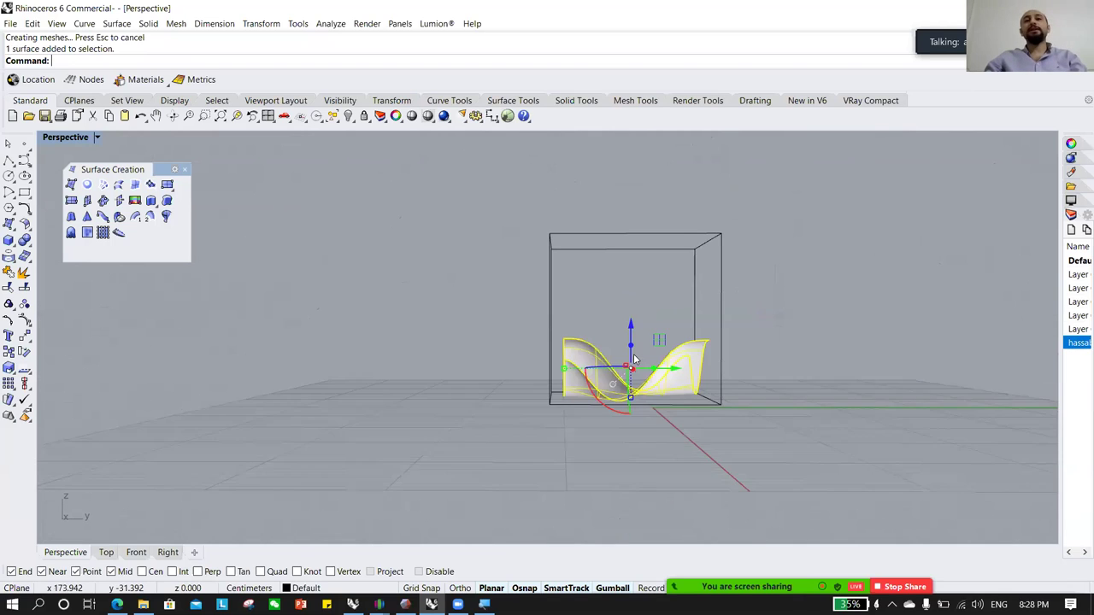
{"action": "scroll", "coordinate": [667, 329], "scroll_direction": "up", "scroll_amount": 3}
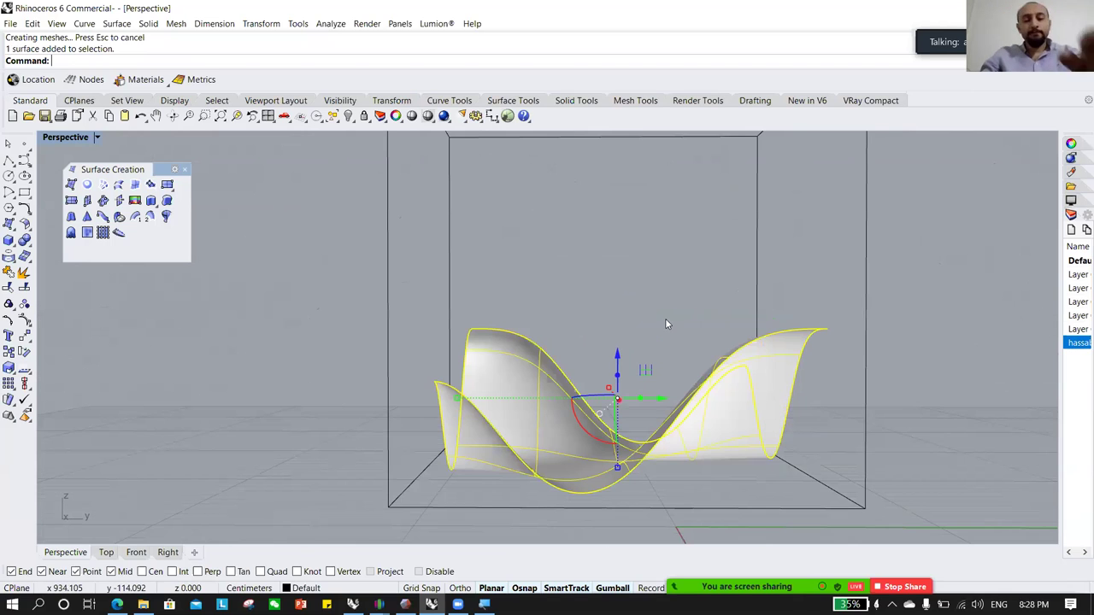
{"action": "scroll", "coordinate": [631, 311], "scroll_direction": "up", "scroll_amount": 2}
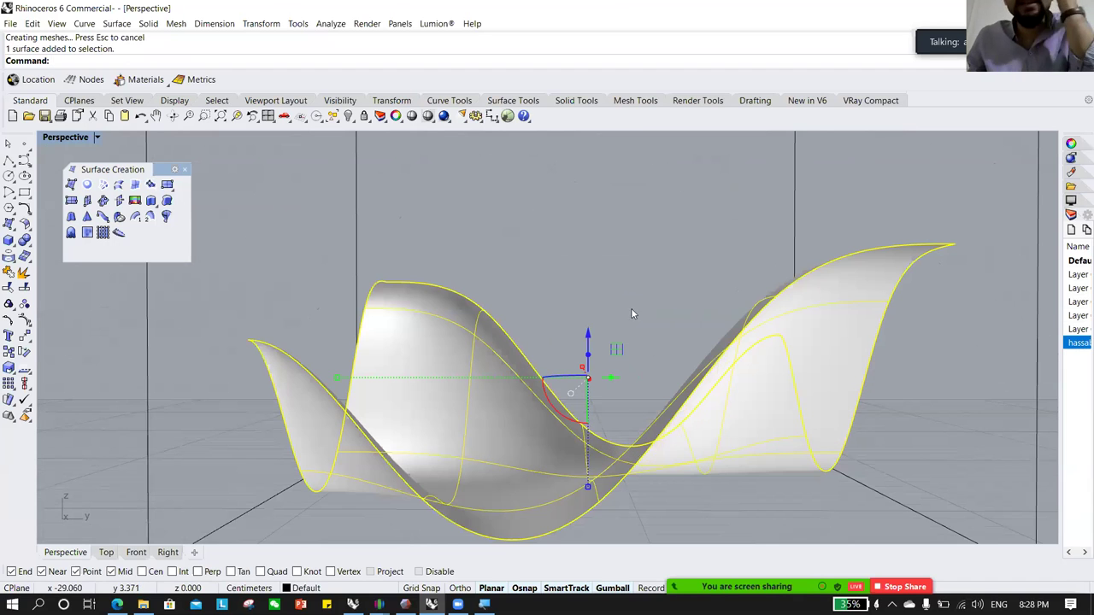
{"action": "scroll", "coordinate": [663, 393], "scroll_direction": "up", "scroll_amount": 1}
{"action": "scroll", "coordinate": [664, 393], "scroll_direction": "up", "scroll_amount": 1}
{"action": "left_click", "coordinate": [663, 393]}
{"action": "left_click", "coordinate": [335, 494]}
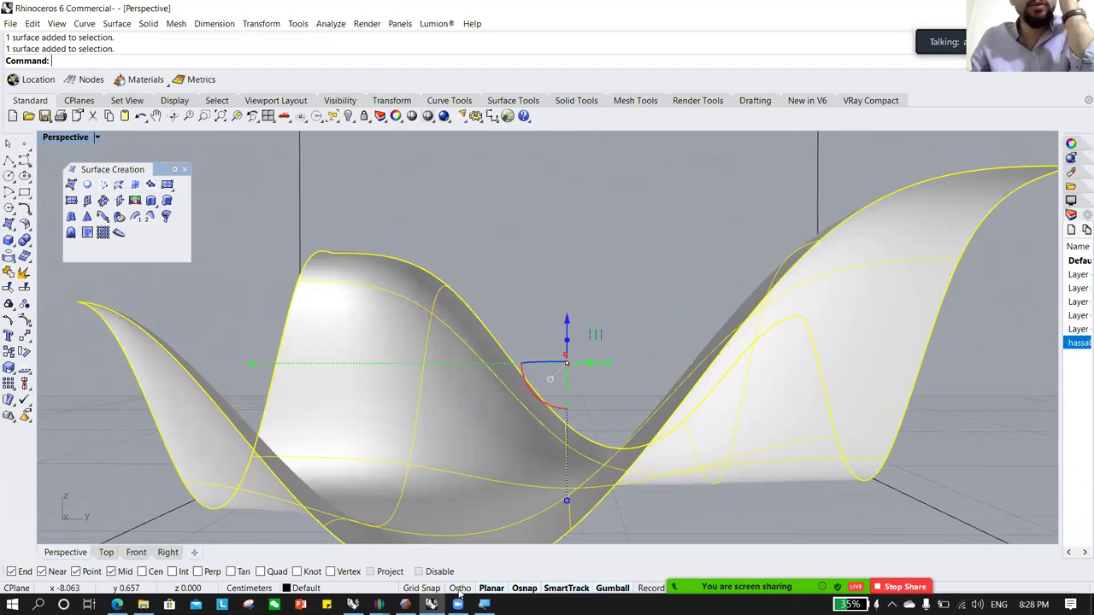
{"action": "key", "text": "super+plus"}
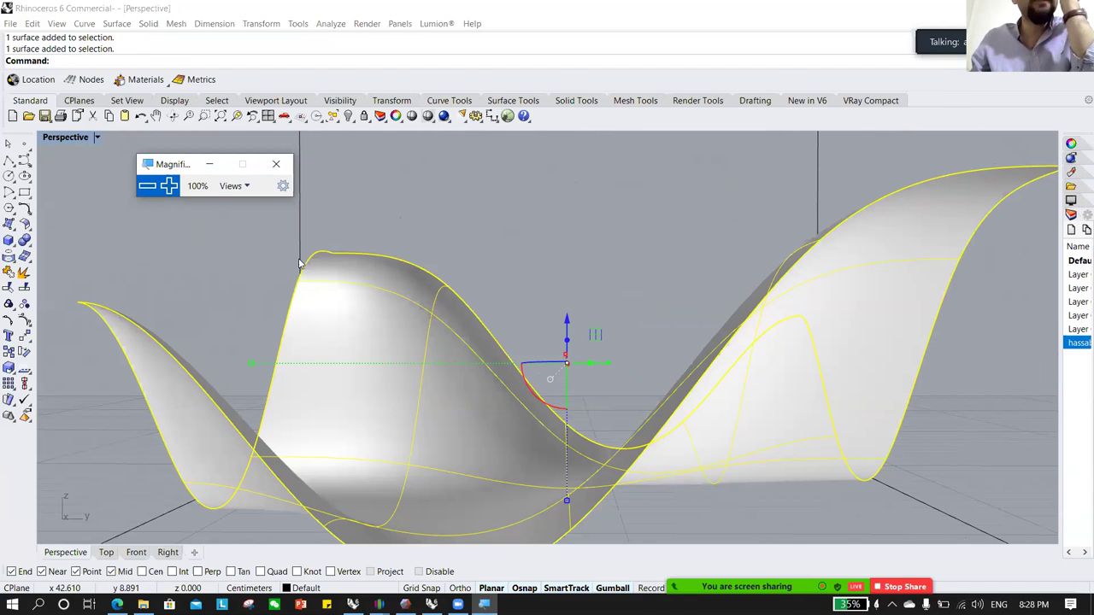
{"action": "key", "text": "super+plus"}
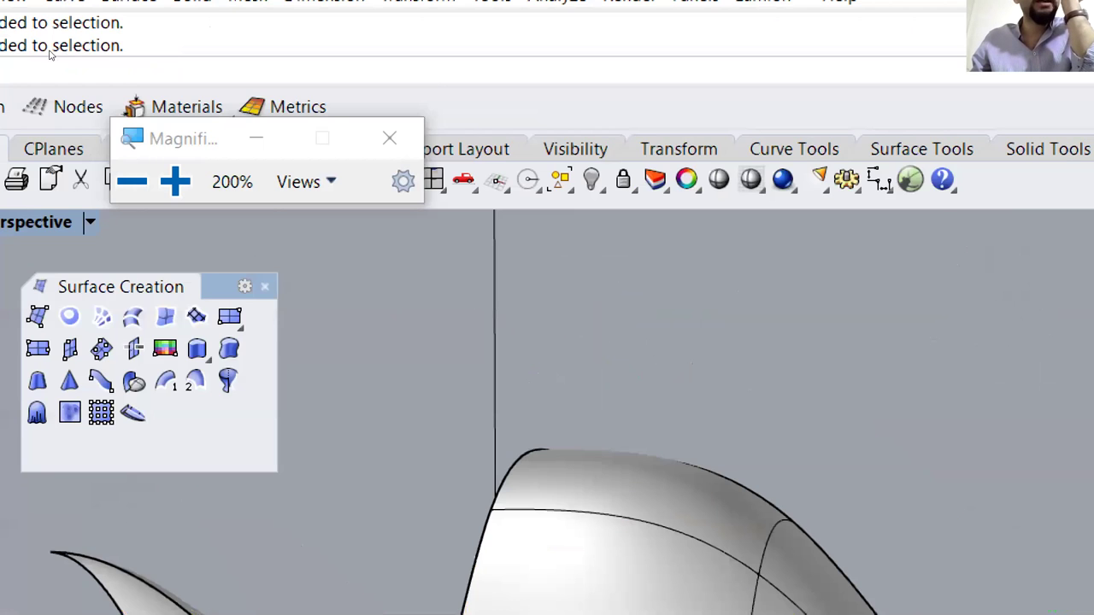
{"action": "triple_click", "coordinate": [22, 47]}
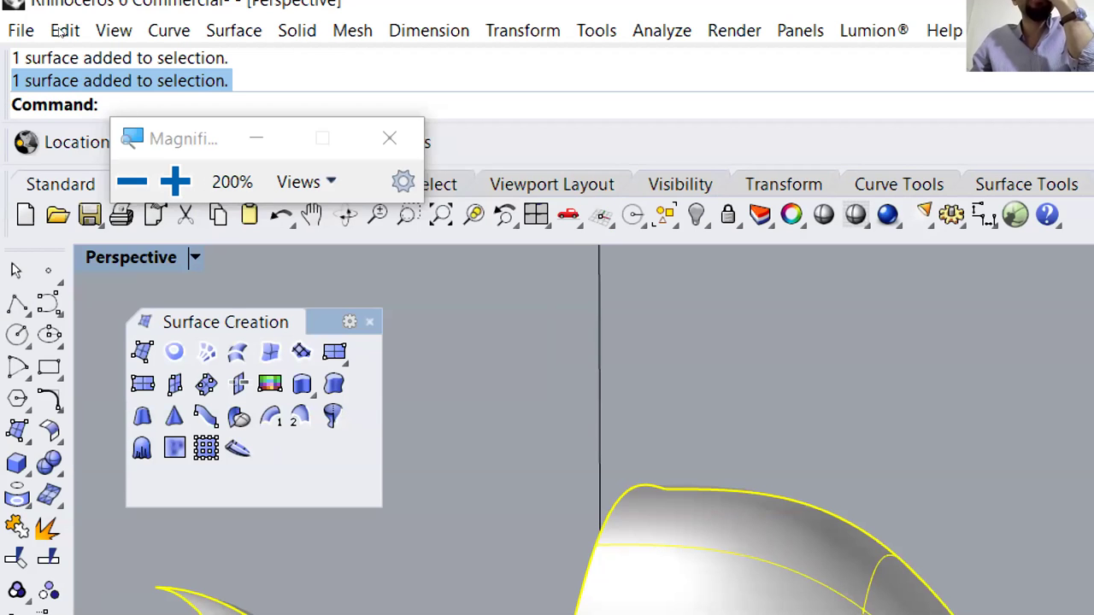
{"action": "left_click_drag", "start_coordinate": [806, 562], "coordinate": [586, 239]}
{"action": "triple_click", "coordinate": [38, 50]}
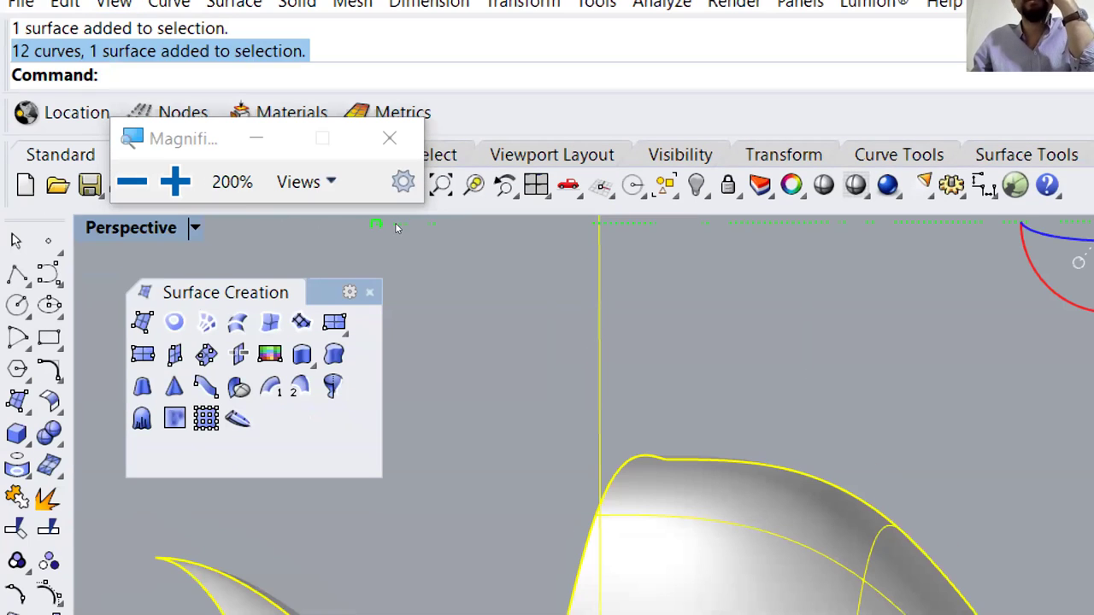
{"action": "triple_click", "coordinate": [38, 49]}
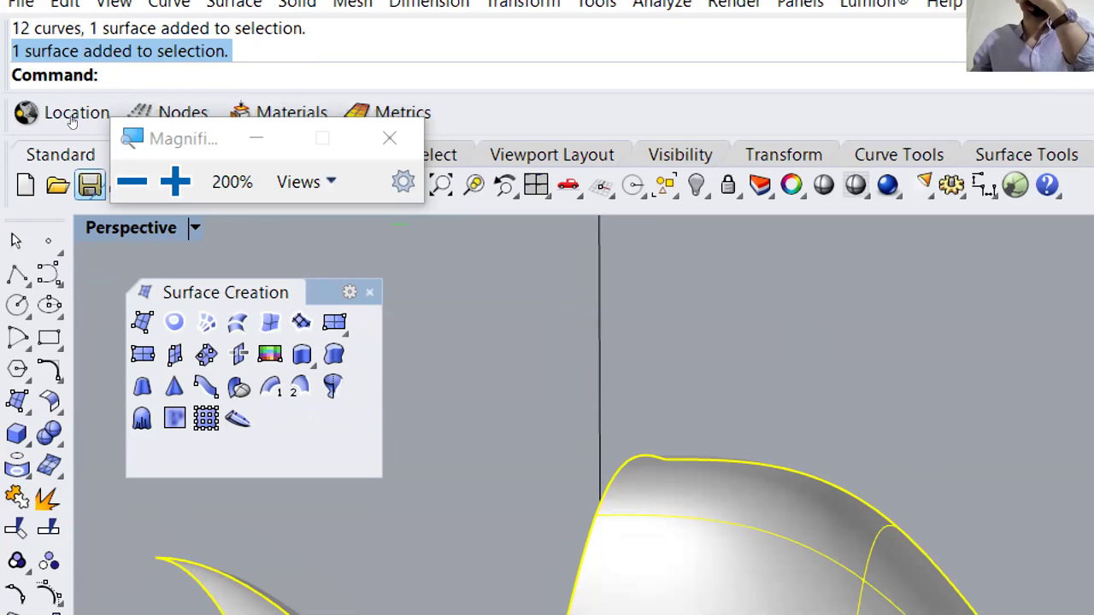
{"action": "key", "text": "super+minus"}
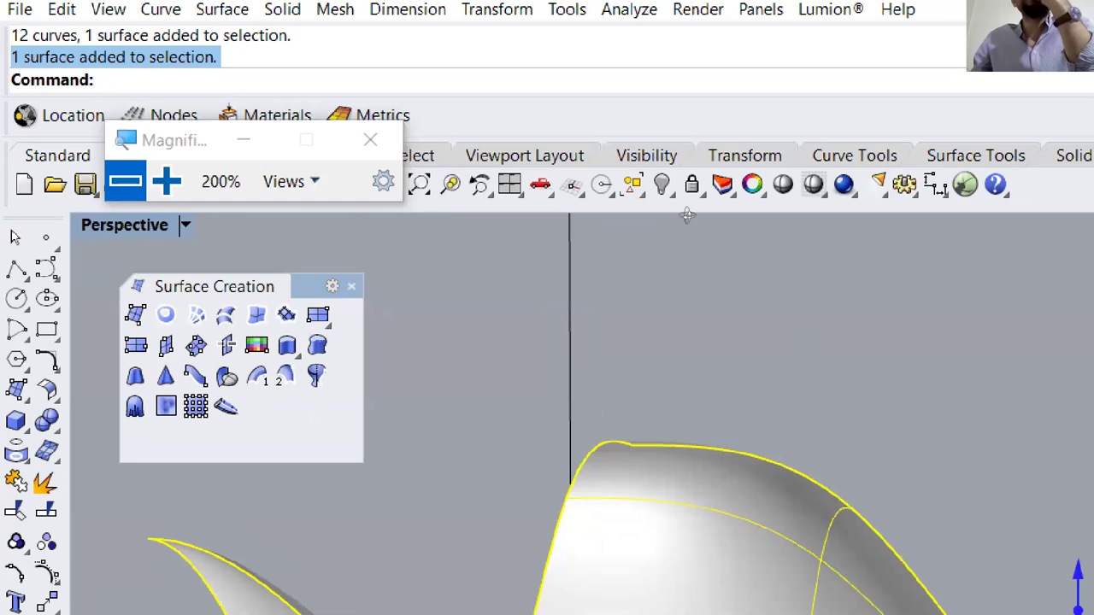
{"action": "key", "text": "super+minus"}
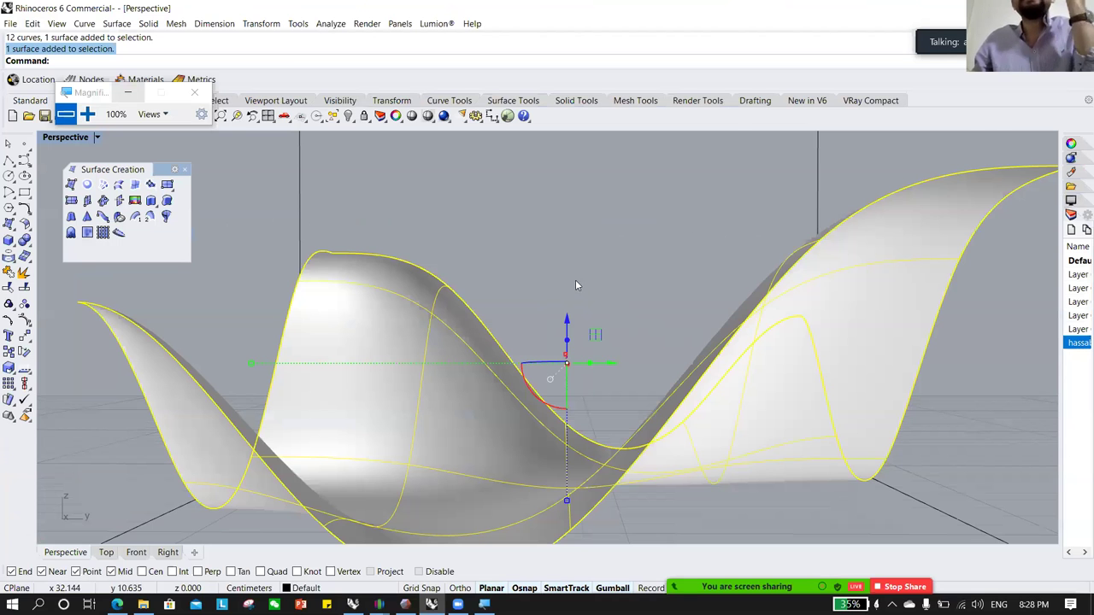
Orbit and zoom to a close view beneath the surface's ridges, then select the surface.
{"action": "scroll", "coordinate": [907, 334], "scroll_direction": "down", "scroll_amount": 2}
{"action": "scroll", "coordinate": [862, 316], "scroll_direction": "up", "scroll_amount": 4}
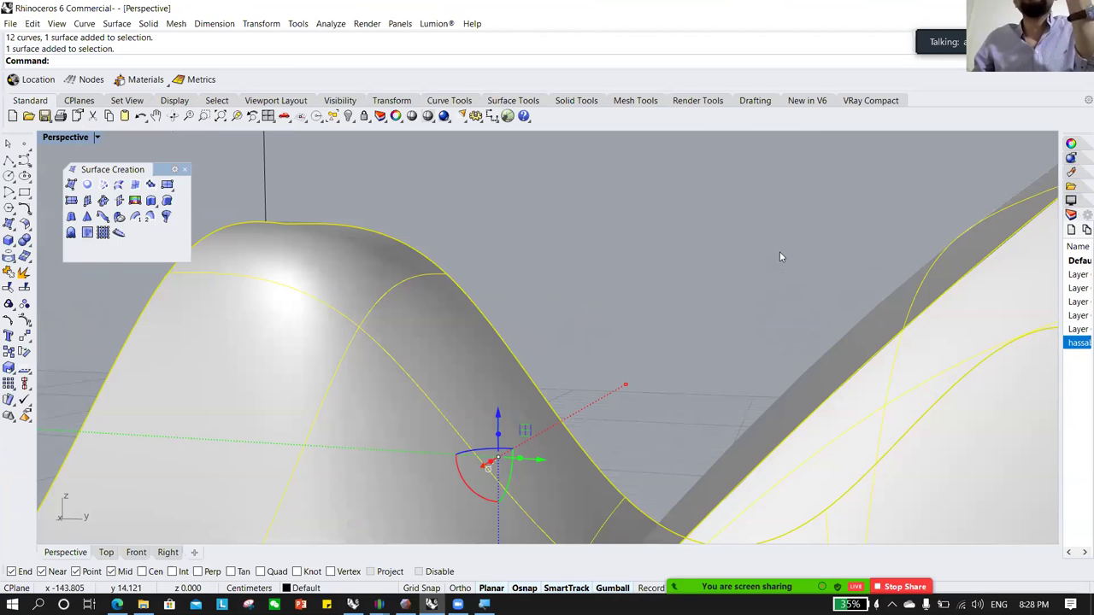
{"action": "scroll", "coordinate": [779, 251], "scroll_direction": "down", "scroll_amount": 5}
{"action": "left_click", "coordinate": [769, 273]}
{"action": "scroll", "coordinate": [769, 317], "scroll_direction": "up", "scroll_amount": 2}
{"action": "scroll", "coordinate": [684, 330], "scroll_direction": "down", "scroll_amount": 3}
{"action": "mouse_move", "coordinate": [673, 321]}
{"action": "right_mouse_down"}
{"action": "mouse_move", "coordinate": [632, 335]}
{"action": "mouse_move", "coordinate": [527, 325]}
{"action": "right_mouse_up"}
{"action": "right_click_drag", "start_coordinate": [716, 362], "coordinate": [620, 357]}
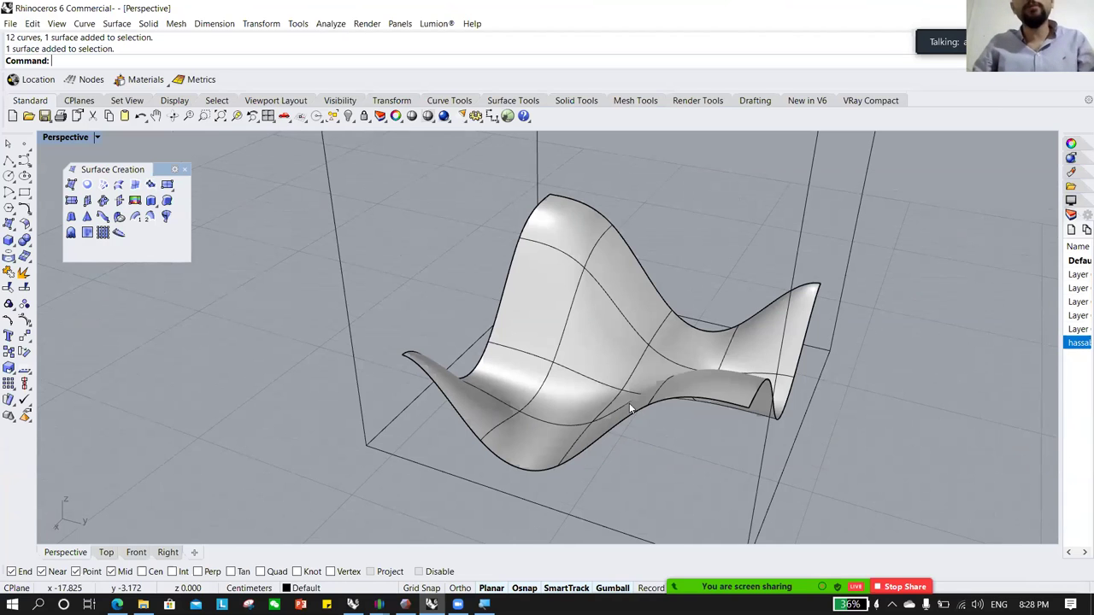
{"action": "key", "text": "Home"}
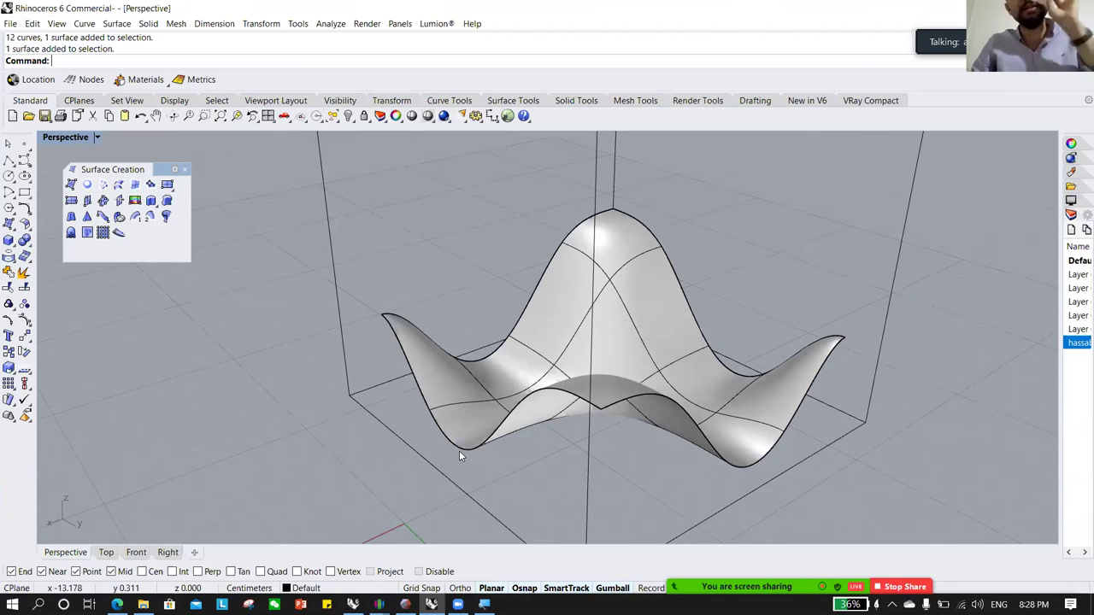
{"action": "scroll", "coordinate": [458, 451], "scroll_direction": "up", "scroll_amount": 5}
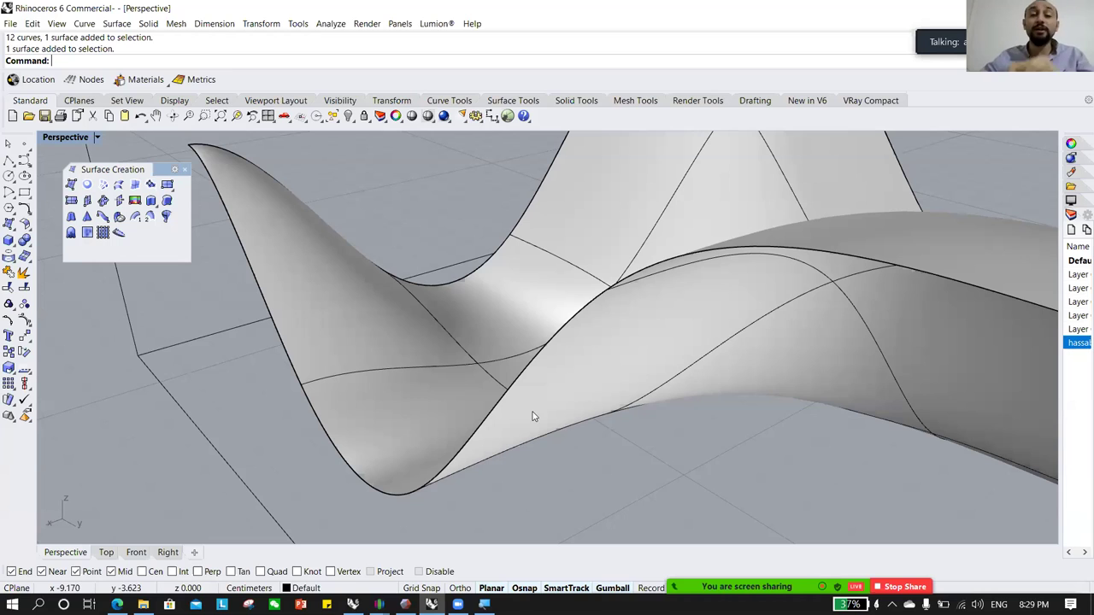
{"action": "key", "text": "Right"}
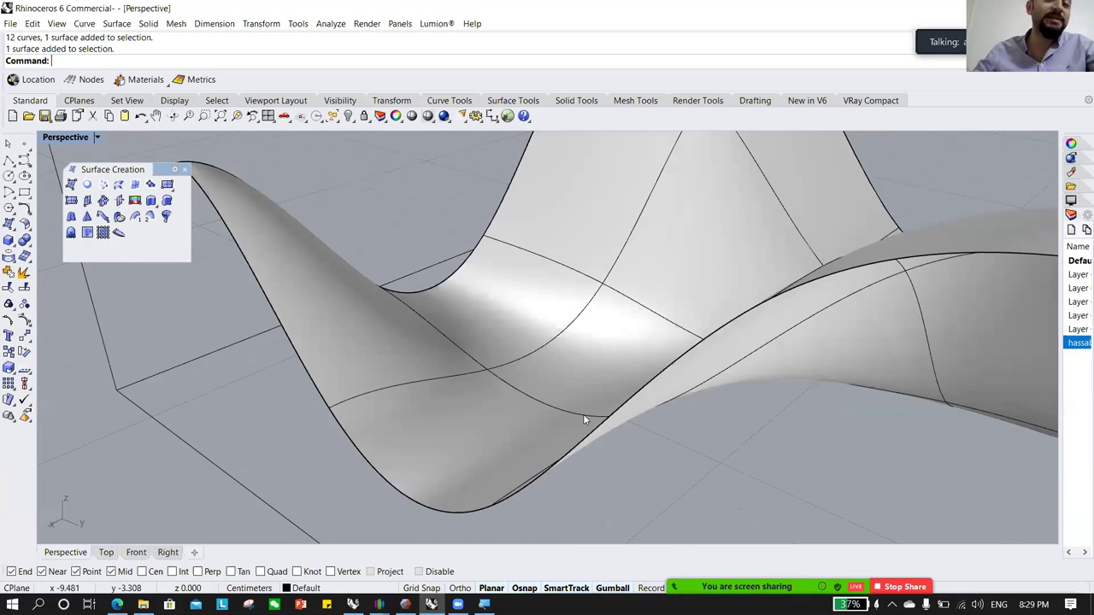
{"action": "key", "text": "Right"}
{"action": "left_click", "coordinate": [584, 418]}
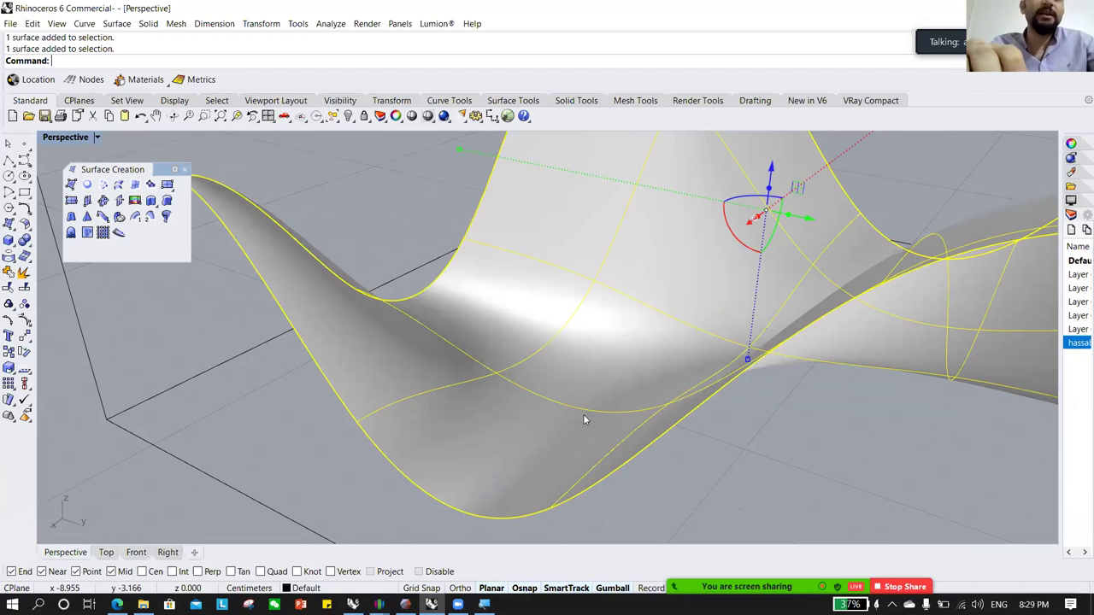
Offset the wavy surface with OffsetSrf at distance 1 as a solid.
{"action": "type", "text": "Offset"}
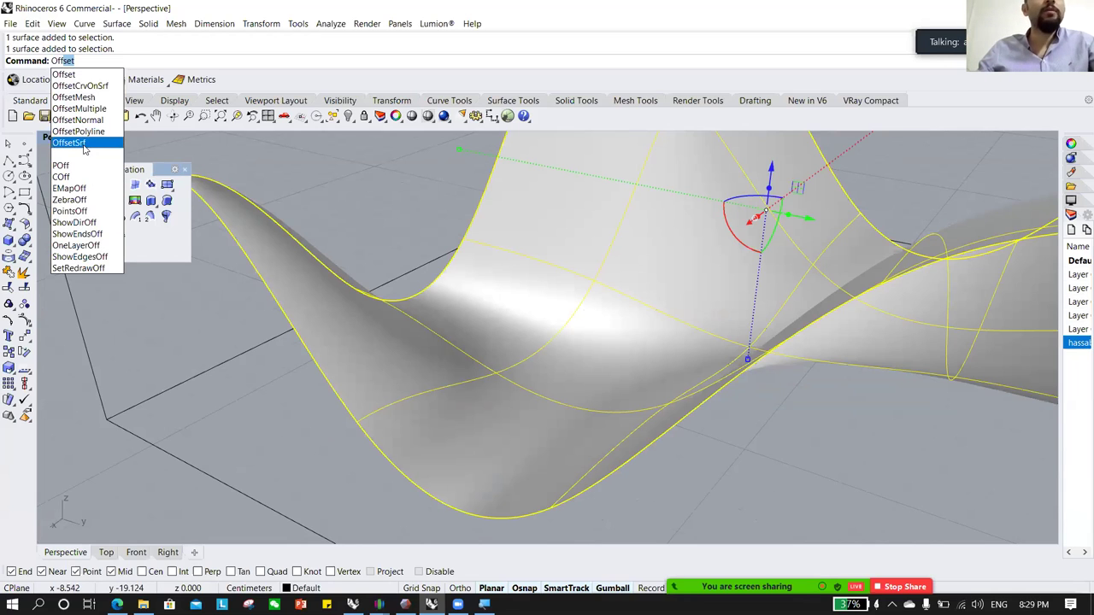
{"action": "key", "text": "Return"}
{"action": "right_click_drag", "start_coordinate": [718, 416], "coordinate": [716, 444]}
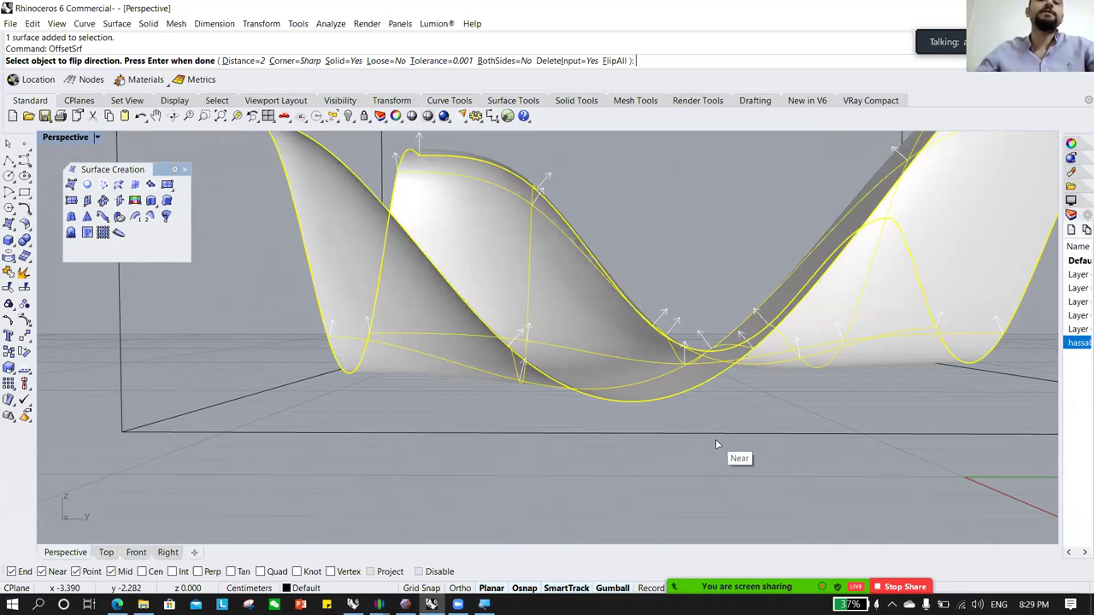
{"action": "left_click", "coordinate": [243, 61]}
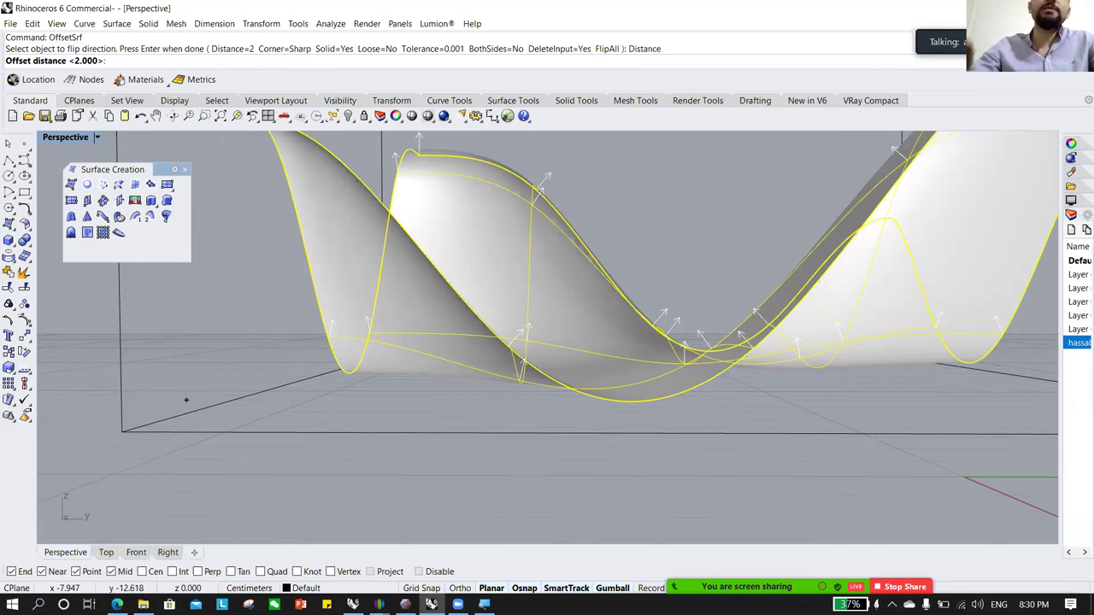
{"action": "type", "text": "1"}
{"action": "key", "text": "Return"}
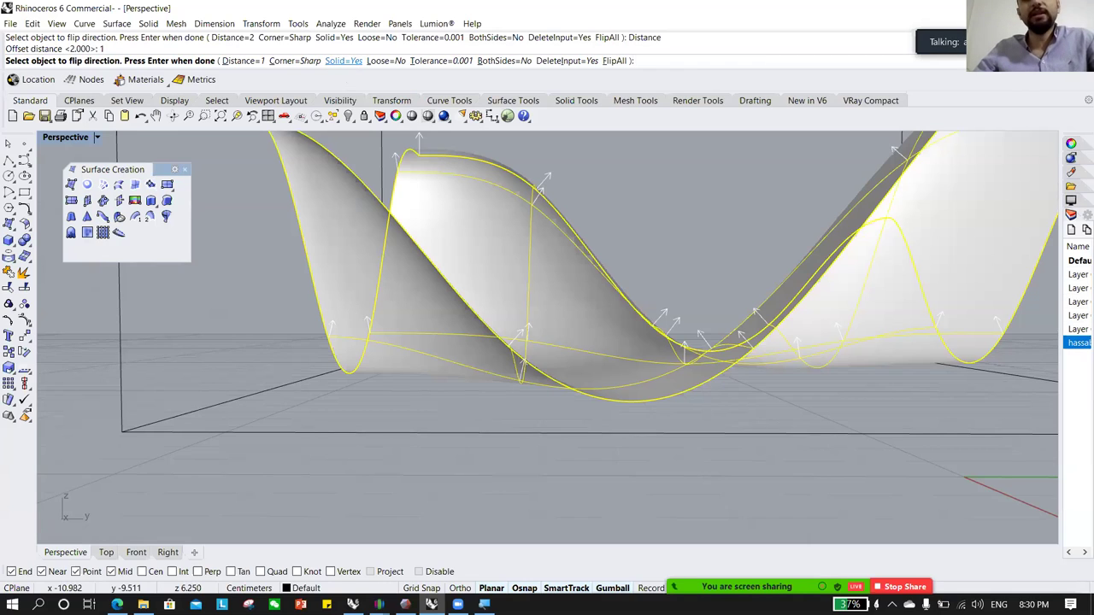
{"action": "key", "text": "super+plus"}
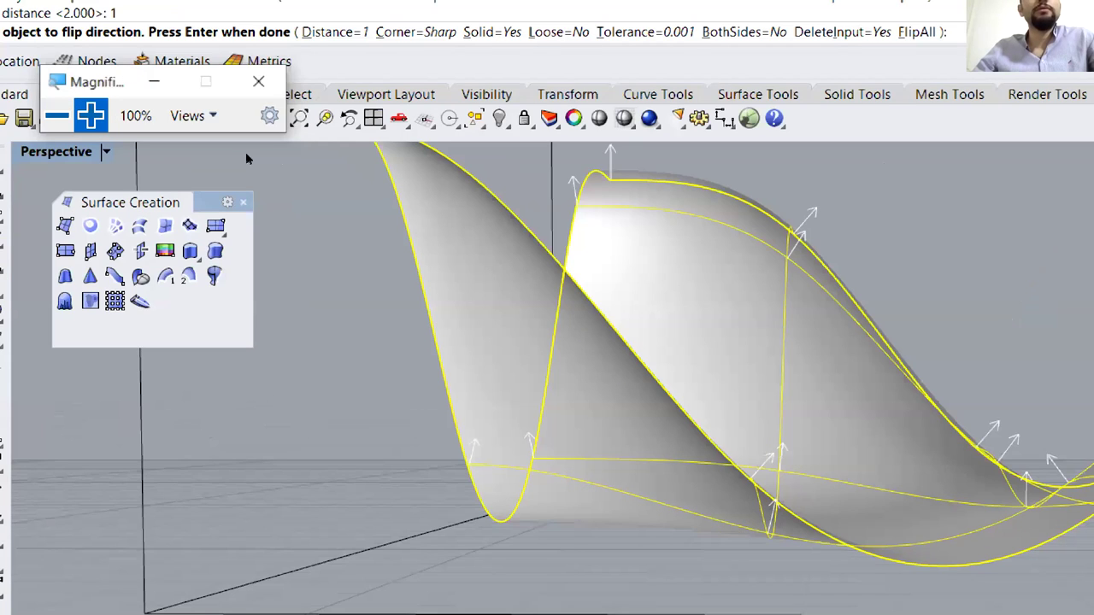
{"action": "key", "text": "super+plus"}
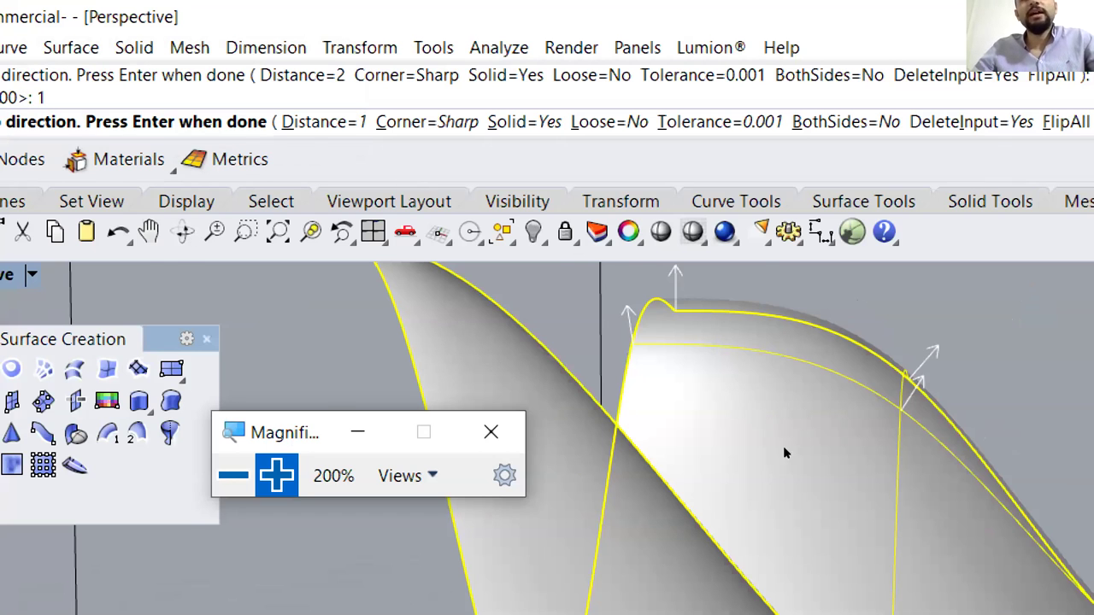
{"action": "key", "text": "super+minus"}
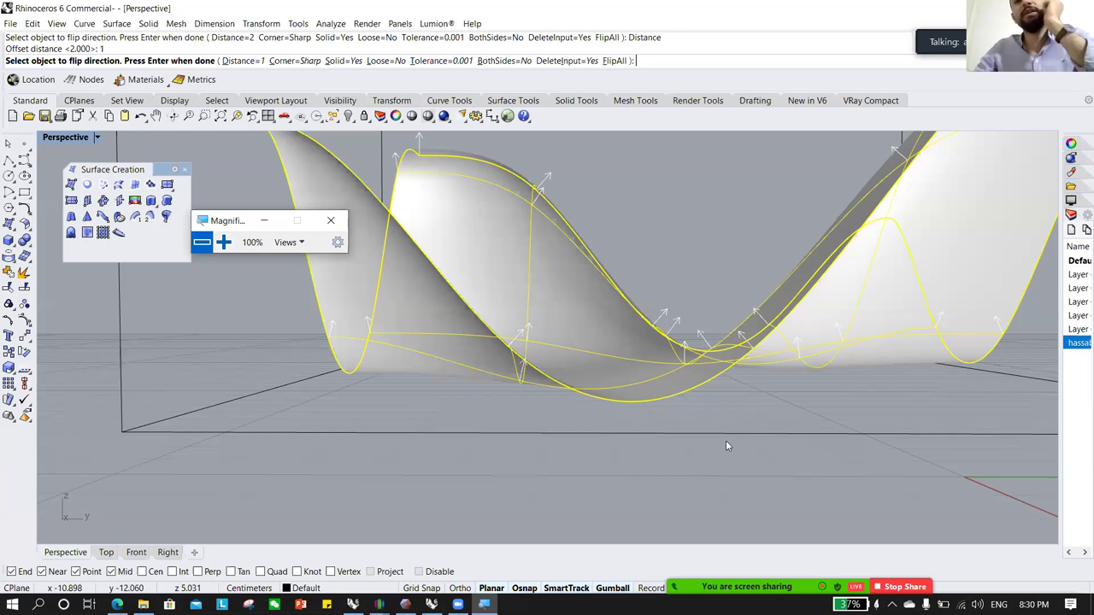
{"action": "key", "text": "Return"}
{"action": "key", "text": "Escape"}
{"action": "scroll", "coordinate": [641, 370], "scroll_direction": "down", "scroll_amount": 3}
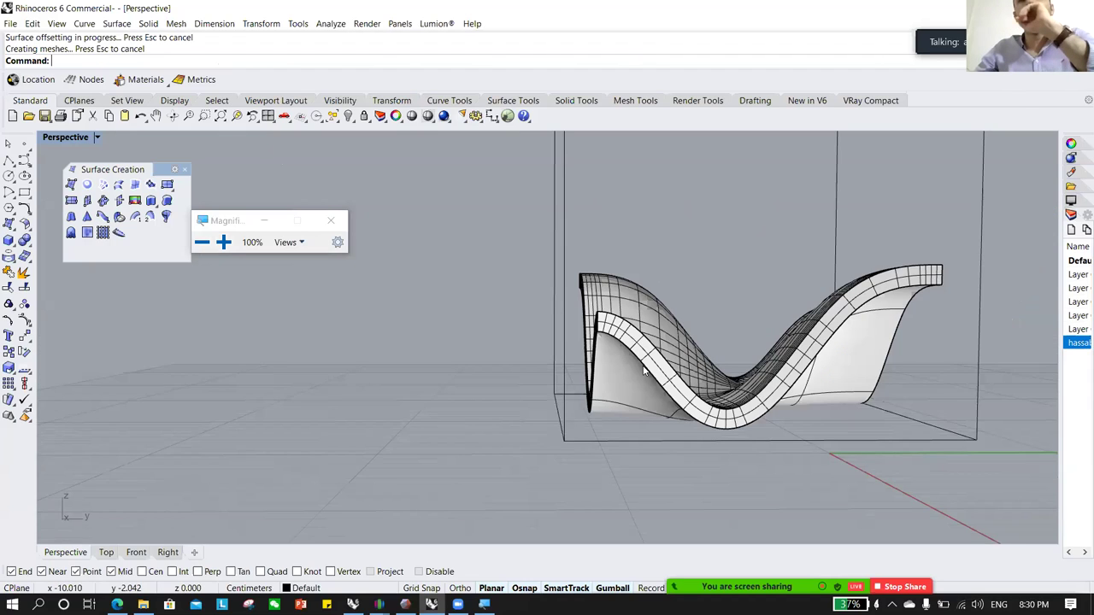
{"action": "mouse_move", "coordinate": [600, 330]}
{"action": "right_mouse_down"}
{"action": "mouse_move", "coordinate": [590, 258]}
{"action": "mouse_move", "coordinate": [927, 310]}
{"action": "right_mouse_up"}
{"action": "left_click", "coordinate": [617, 268]}
{"action": "left_click_drag", "start_coordinate": [827, 312], "coordinate": [831, 312]}
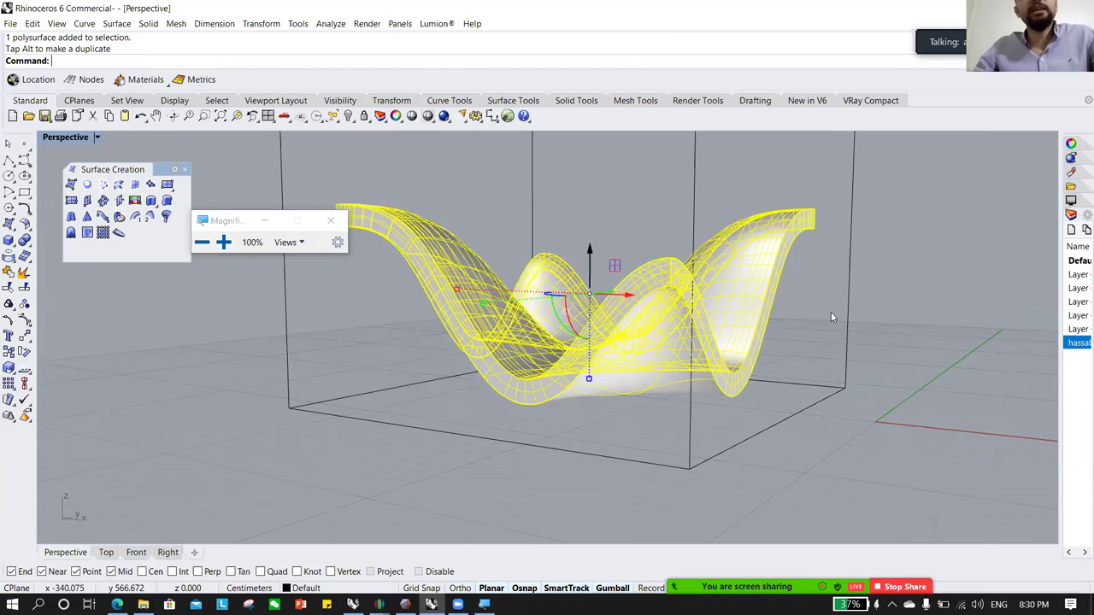
{"action": "left_click", "coordinate": [732, 416]}
{"action": "scroll", "coordinate": [733, 416], "scroll_direction": "up", "scroll_amount": 3}
{"action": "right_click_drag", "start_coordinate": [732, 416], "coordinate": [643, 460]}
{"action": "scroll", "coordinate": [643, 460], "scroll_direction": "down", "scroll_amount": 1}
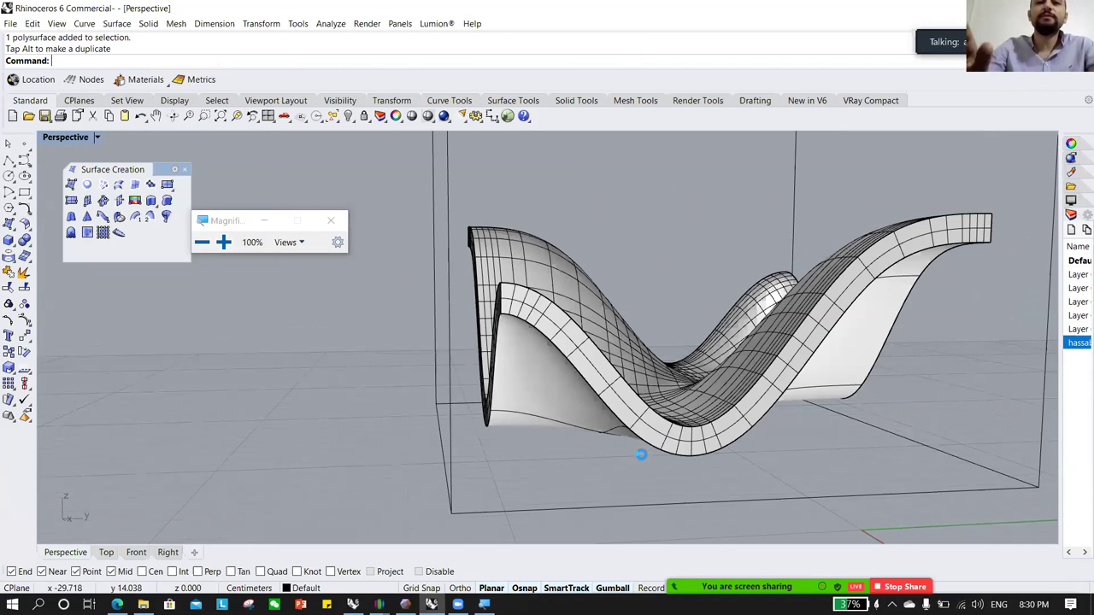
{"action": "key", "text": "ctrl+z"}
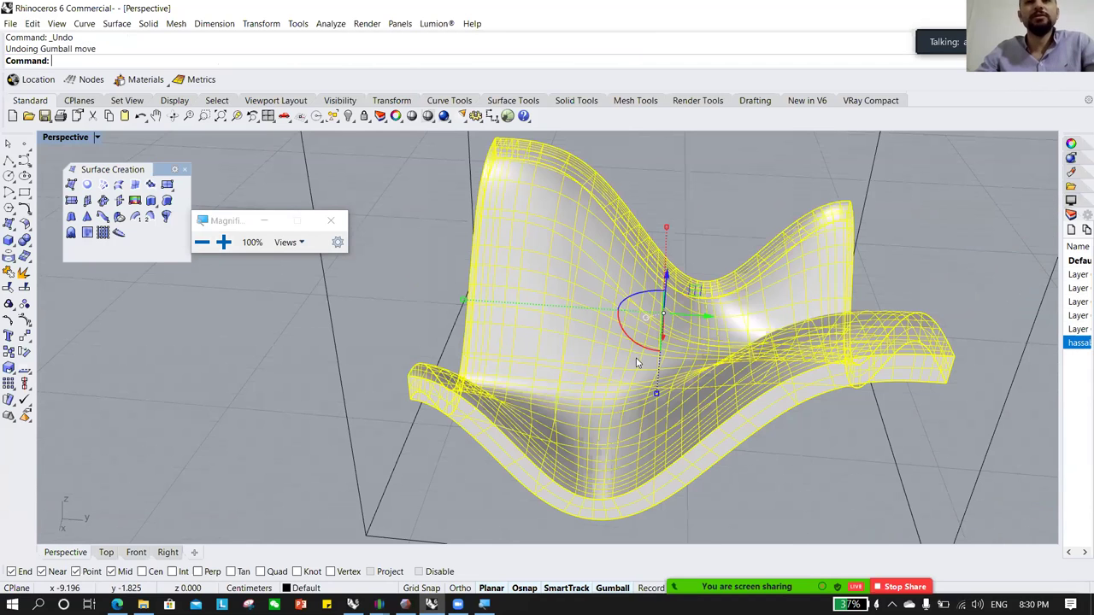
{"action": "right_click_drag", "start_coordinate": [608, 464], "coordinate": [647, 360]}
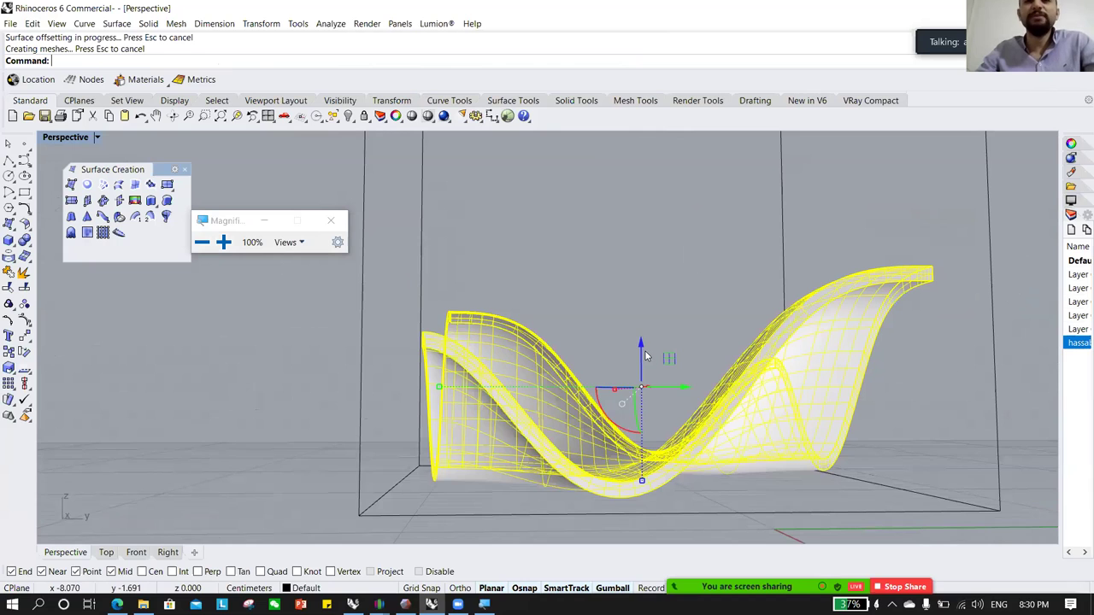
{"action": "key", "text": "Escape"}
{"action": "left_click", "coordinate": [523, 312]}
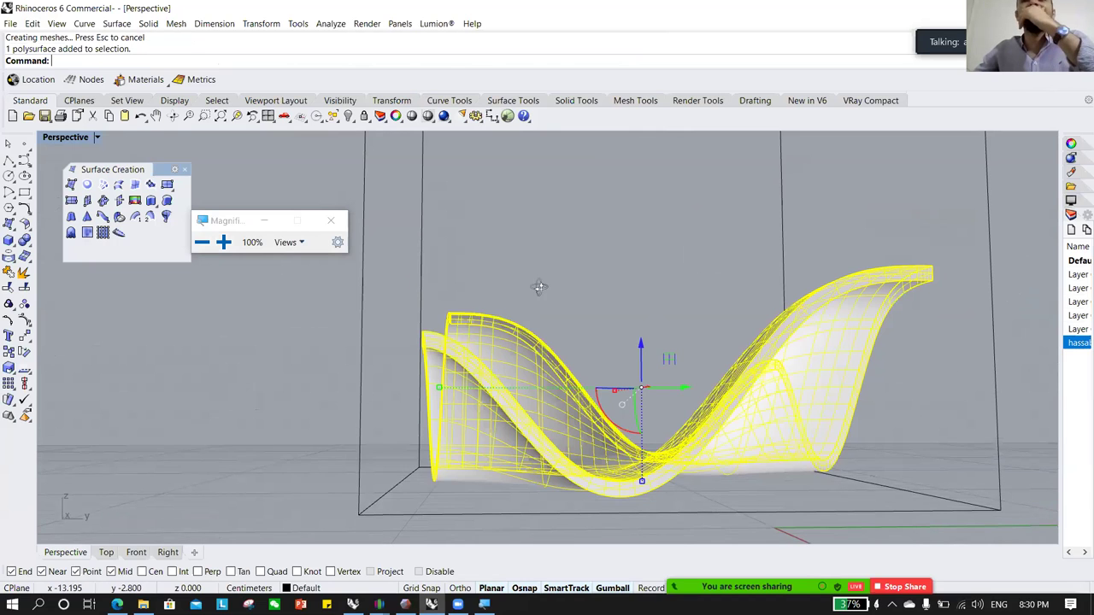
{"action": "mouse_move", "coordinate": [564, 349]}
{"action": "right_mouse_down"}
{"action": "mouse_move", "coordinate": [811, 348]}
{"action": "mouse_move", "coordinate": [811, 321]}
{"action": "mouse_move", "coordinate": [903, 310]}
{"action": "right_mouse_up"}
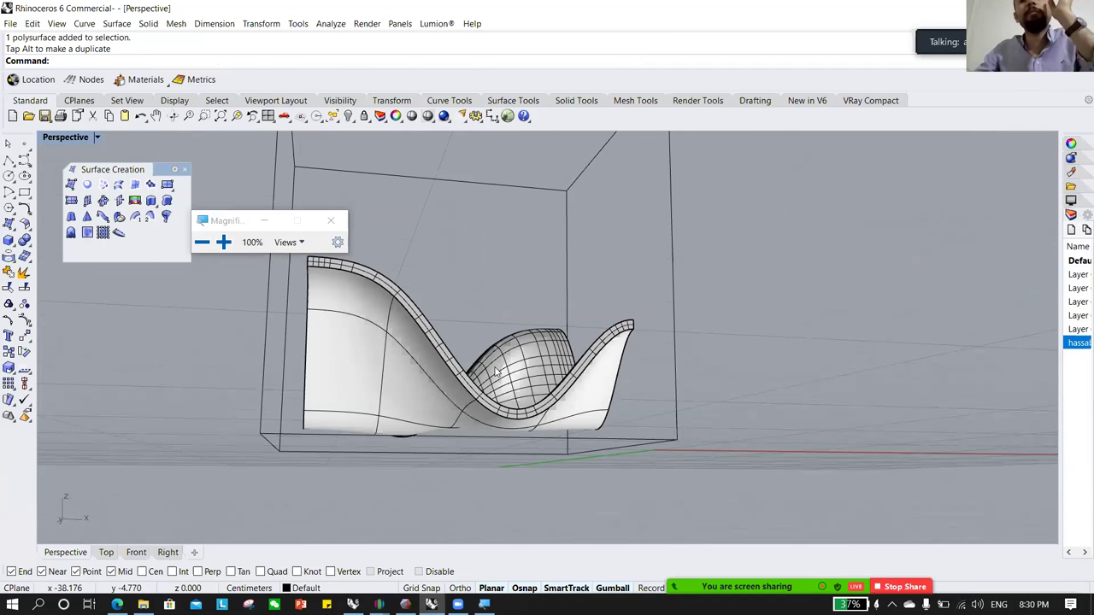
{"action": "mouse_move", "coordinate": [498, 369]}
{"action": "right_mouse_down"}
{"action": "mouse_move", "coordinate": [469, 326]}
{"action": "mouse_move", "coordinate": [464, 287]}
{"action": "right_mouse_up"}
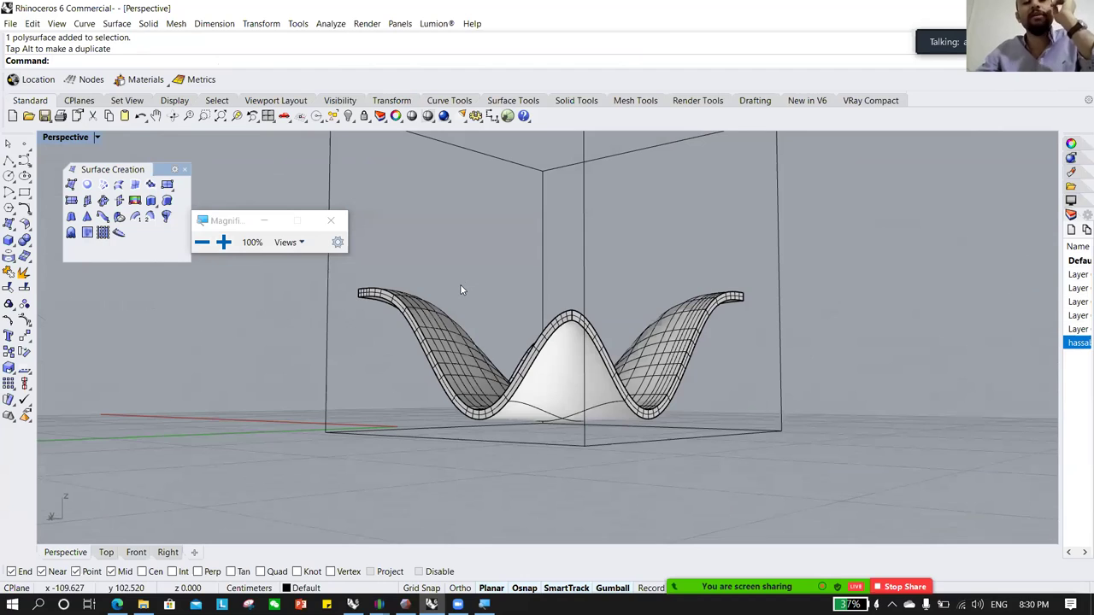
{"action": "key", "text": "ctrl+a"}
Create a vertical clipping plane across the shell with ClippingPlane at default height.
{"action": "type", "text": "ClippingPlane"}
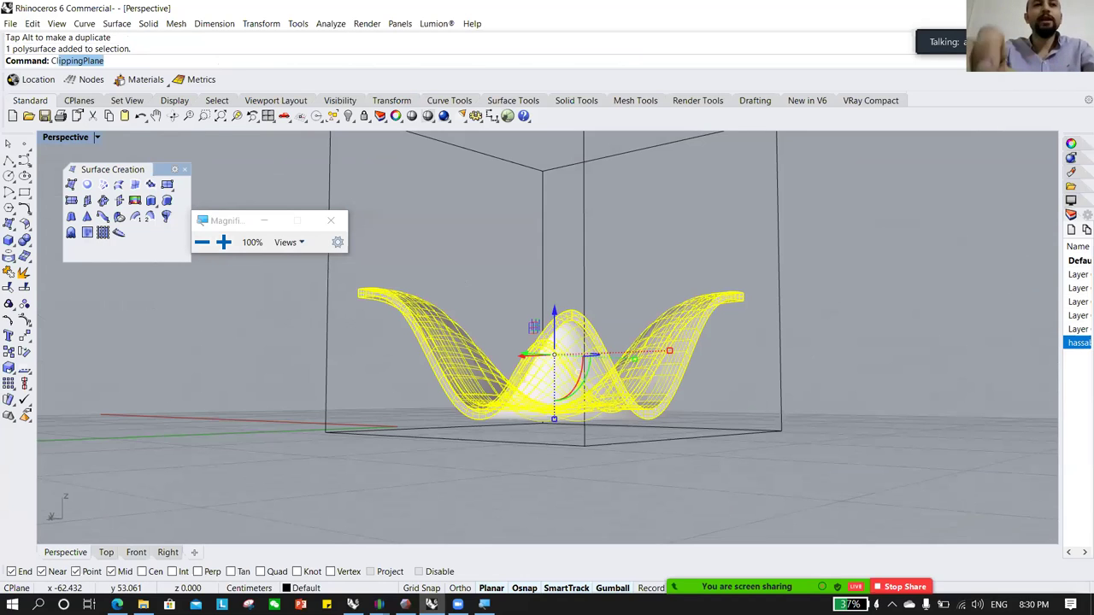
{"action": "key", "text": "Return"}
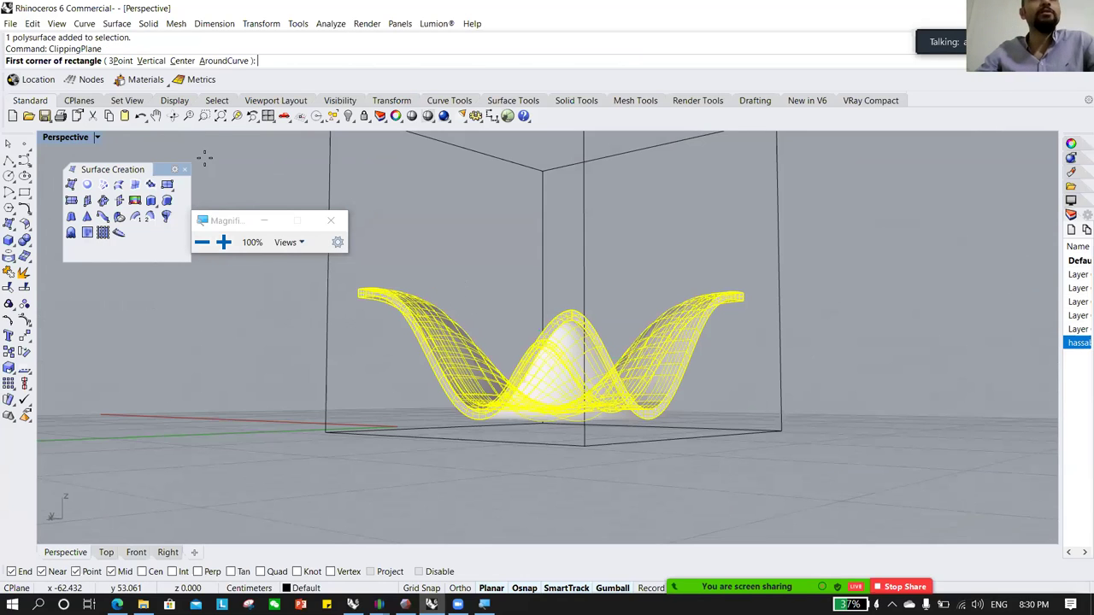
{"action": "right_click_drag", "start_coordinate": [439, 129], "coordinate": [798, 370]}
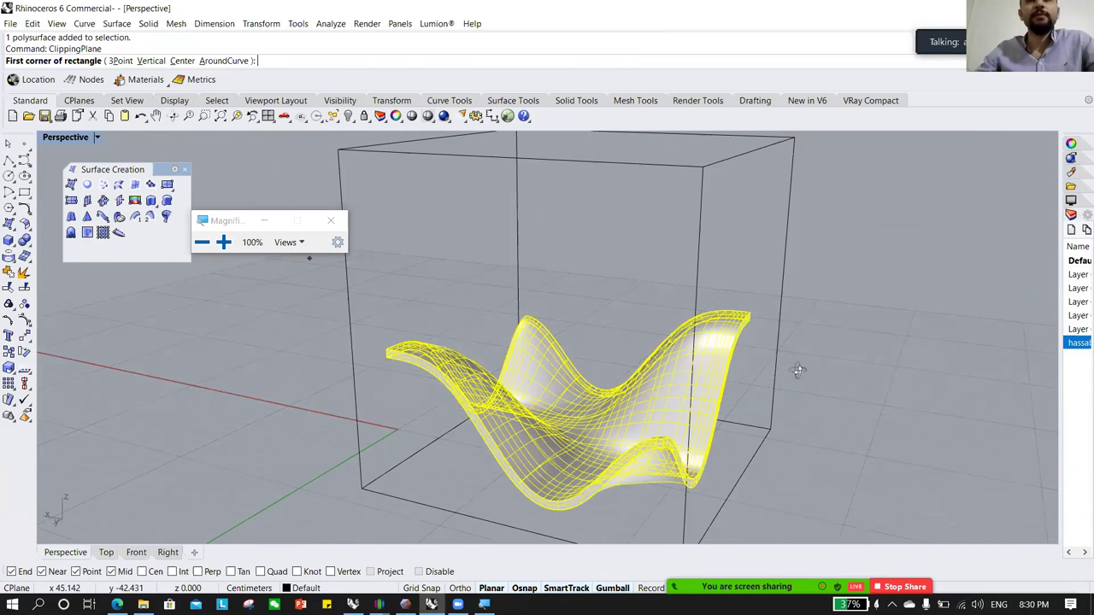
{"action": "type", "text": "v"}
{"action": "key", "text": "Return"}
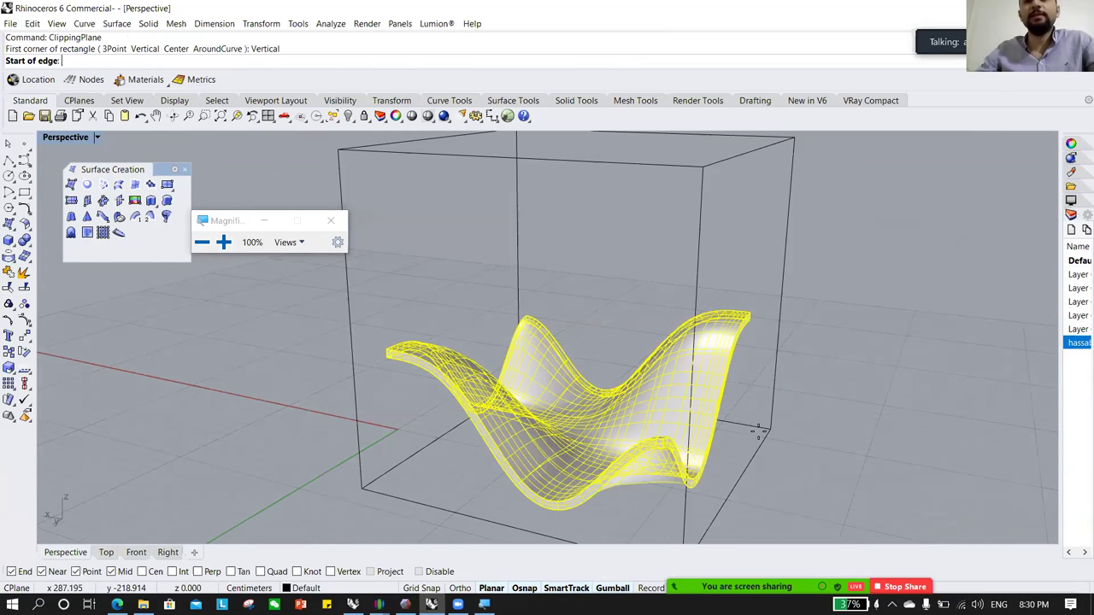
{"action": "left_click", "coordinate": [735, 234]}
{"action": "left_click", "coordinate": [841, 292]}
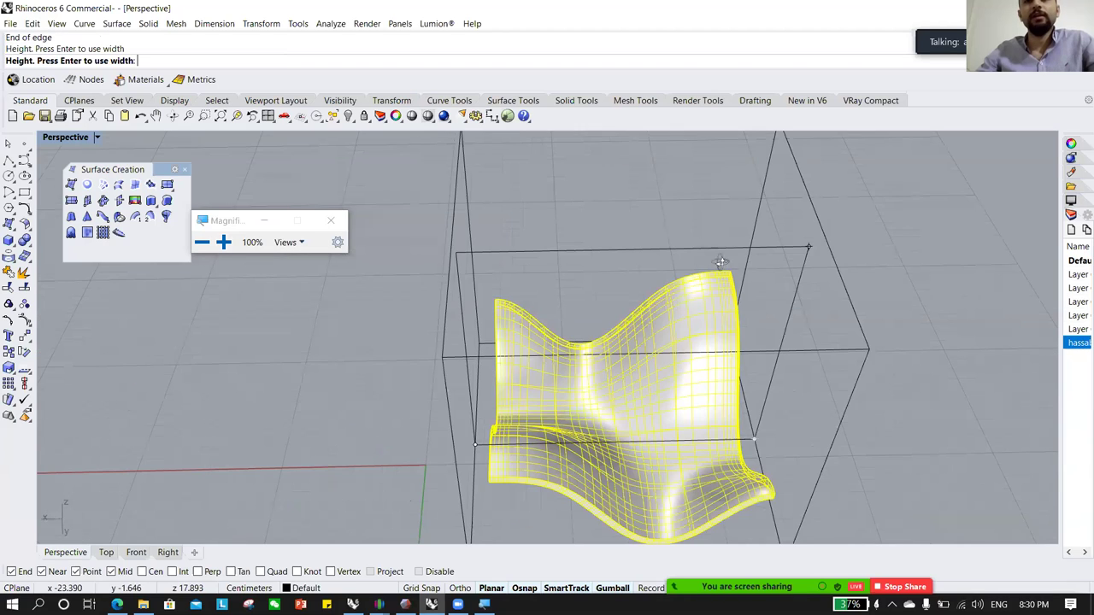
{"action": "key", "text": "Return"}
Deselect the clipping plane and orbit to inspect the shell's exposed cut thickness.
{"action": "right_click_drag", "start_coordinate": [757, 464], "coordinate": [772, 462]}
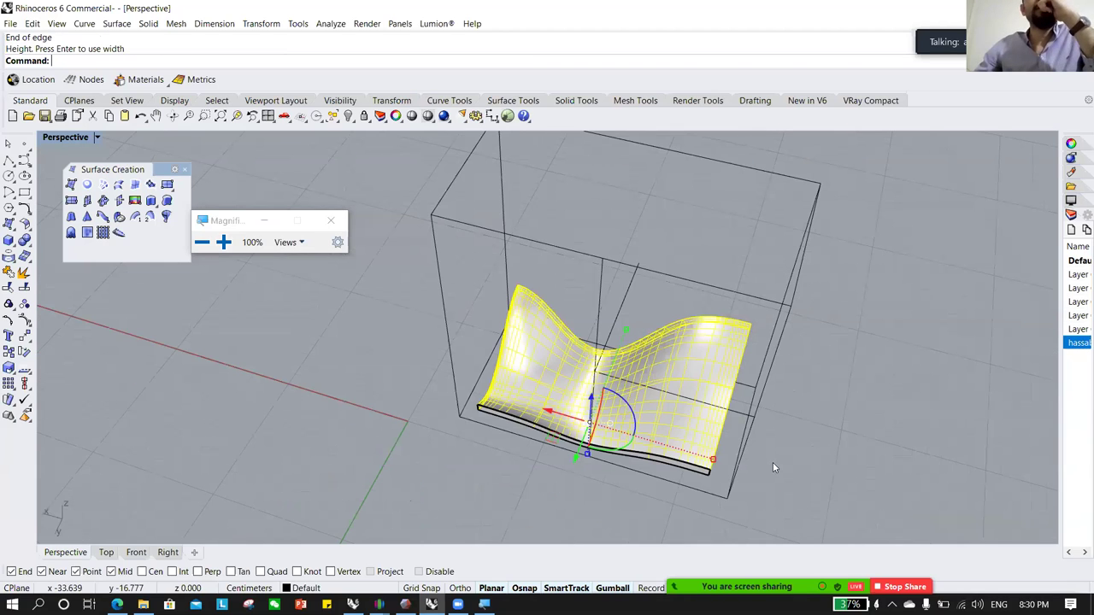
{"action": "key", "text": "Escape"}
{"action": "right_click_drag", "start_coordinate": [610, 435], "coordinate": [462, 426]}
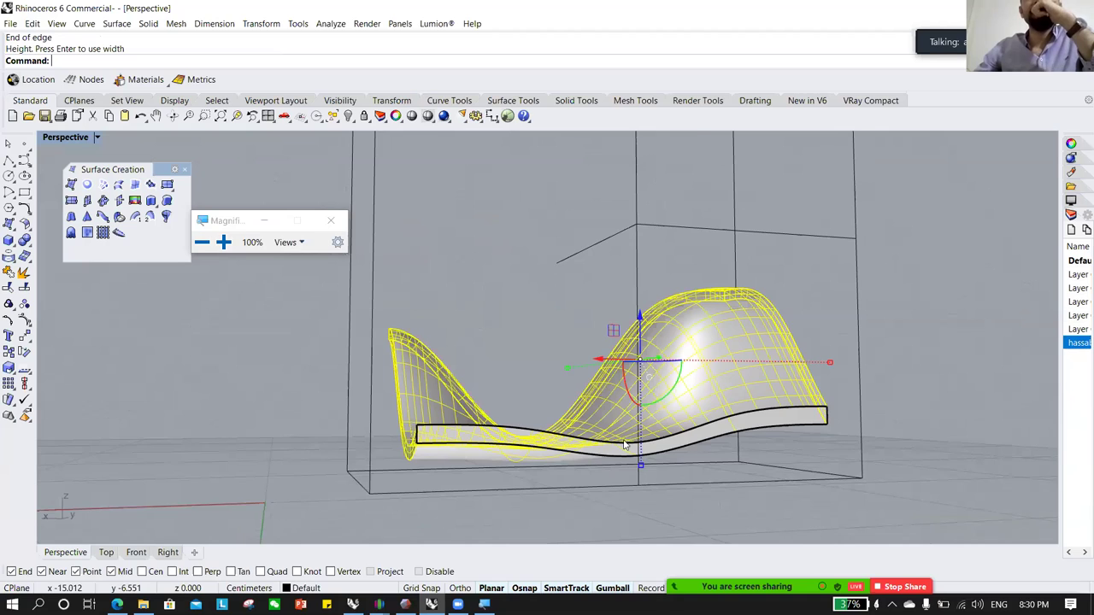
{"action": "right_click_drag", "start_coordinate": [626, 445], "coordinate": [596, 443]}
{"action": "scroll", "coordinate": [596, 443], "scroll_direction": "up", "scroll_amount": 3}
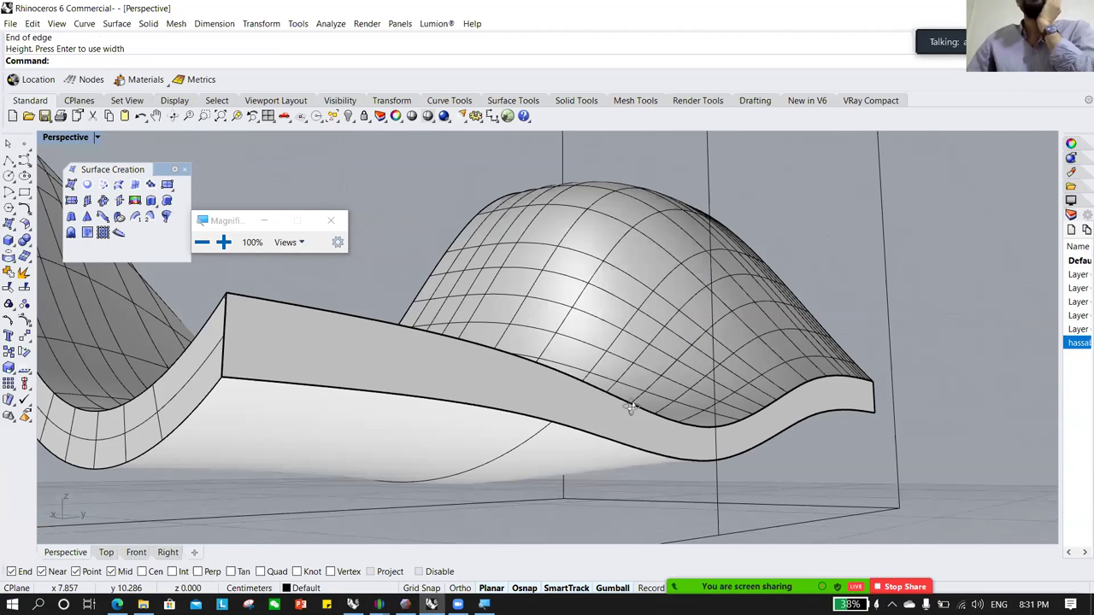
{"action": "scroll", "coordinate": [629, 255], "scroll_direction": "down", "scroll_amount": 3}
{"action": "right_click_drag", "start_coordinate": [640, 234], "coordinate": [664, 234]}
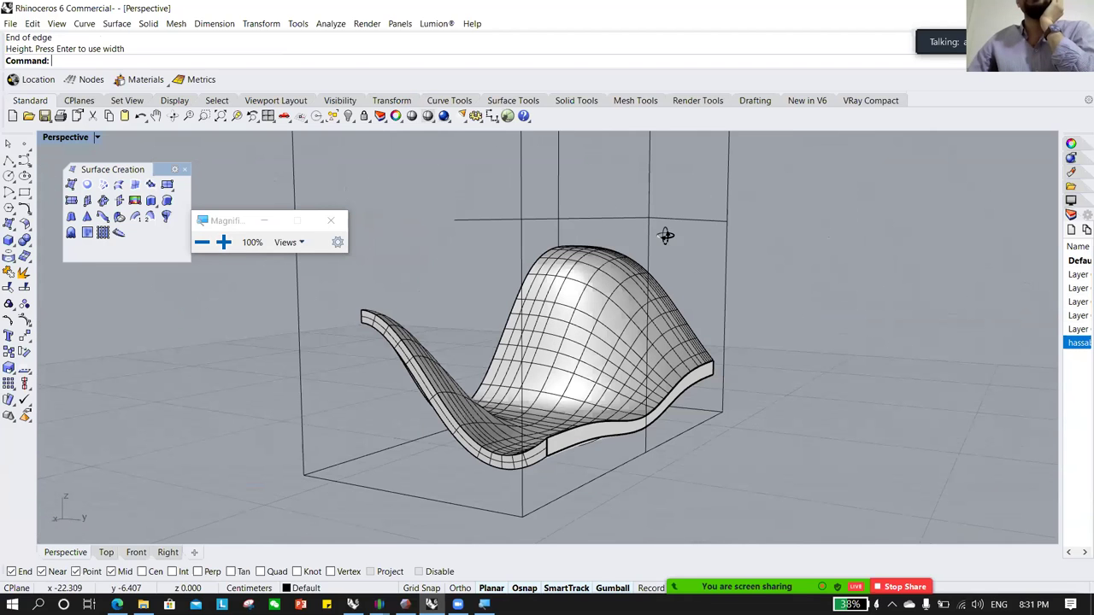
Slide the clipping plane further right with its Gumball, then rotate it to horizontal.
{"action": "left_click", "coordinate": [658, 252]}
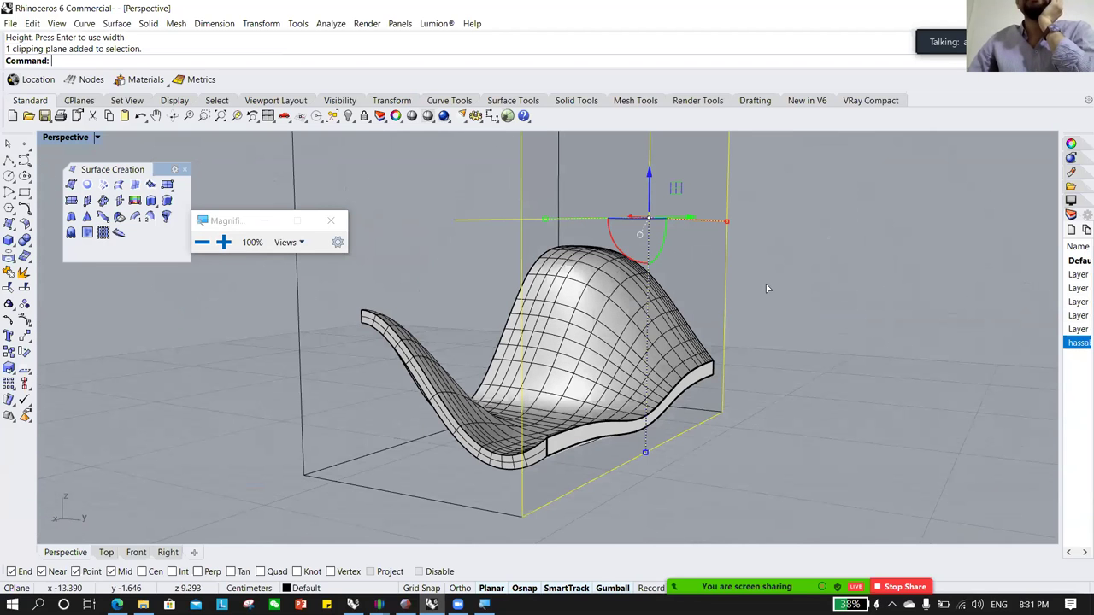
{"action": "right_click_drag", "start_coordinate": [766, 285], "coordinate": [898, 320]}
{"action": "left_click_drag", "start_coordinate": [897, 320], "coordinate": [988, 328]}
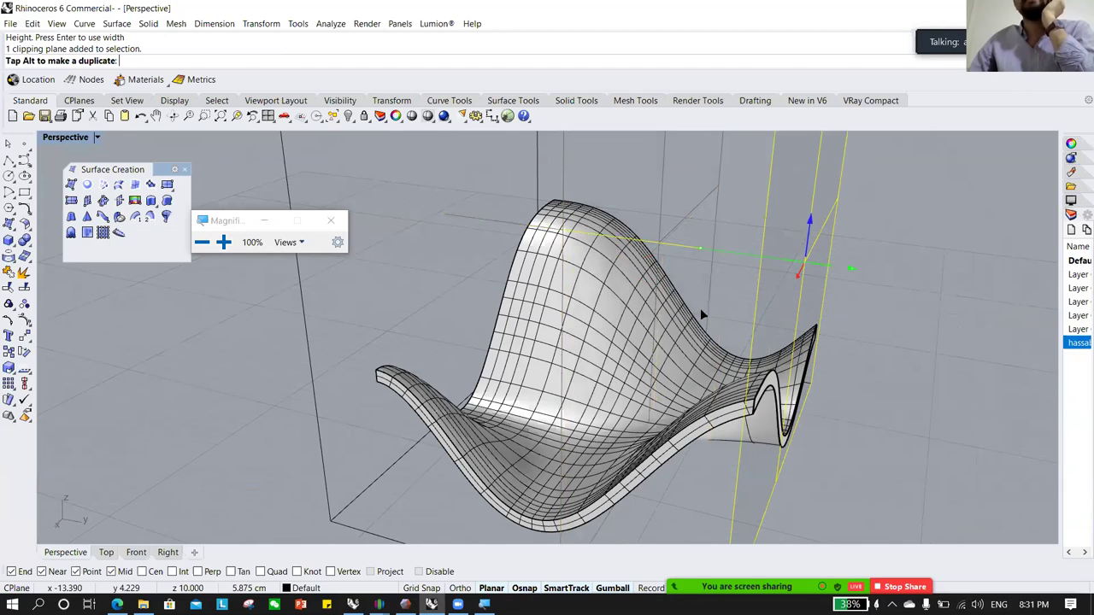
{"action": "mouse_move", "coordinate": [814, 327]}
{"action": "left_mouse_down"}
{"action": "mouse_move", "coordinate": [740, 320]}
{"action": "mouse_move", "coordinate": [789, 308]}
{"action": "left_mouse_up"}
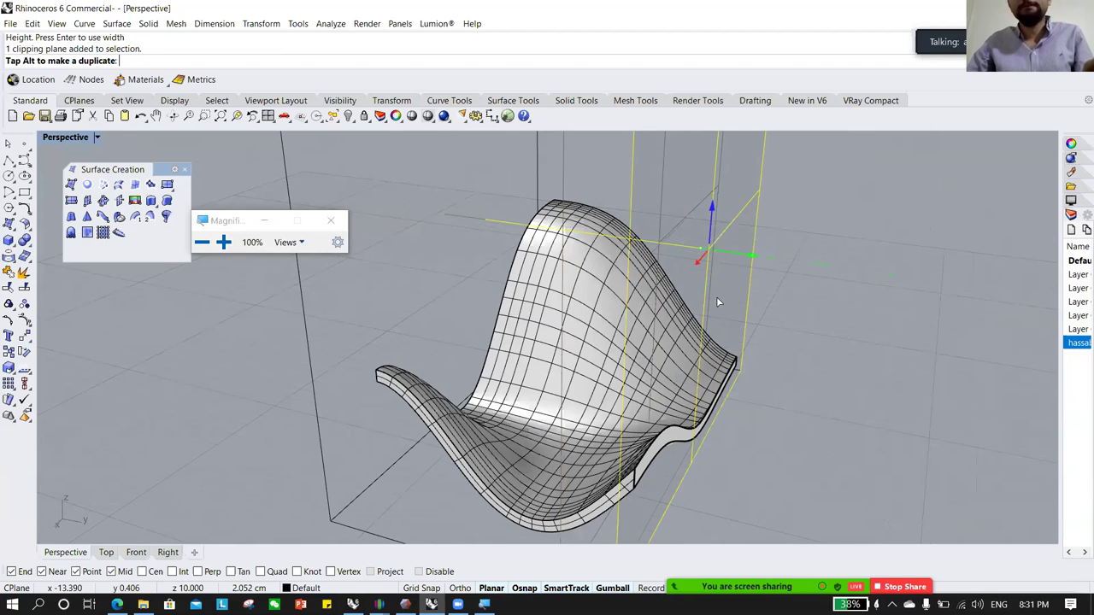
{"action": "right_click_drag", "start_coordinate": [716, 297], "coordinate": [733, 410]}
{"action": "left_click_drag", "start_coordinate": [732, 410], "coordinate": [722, 341]}
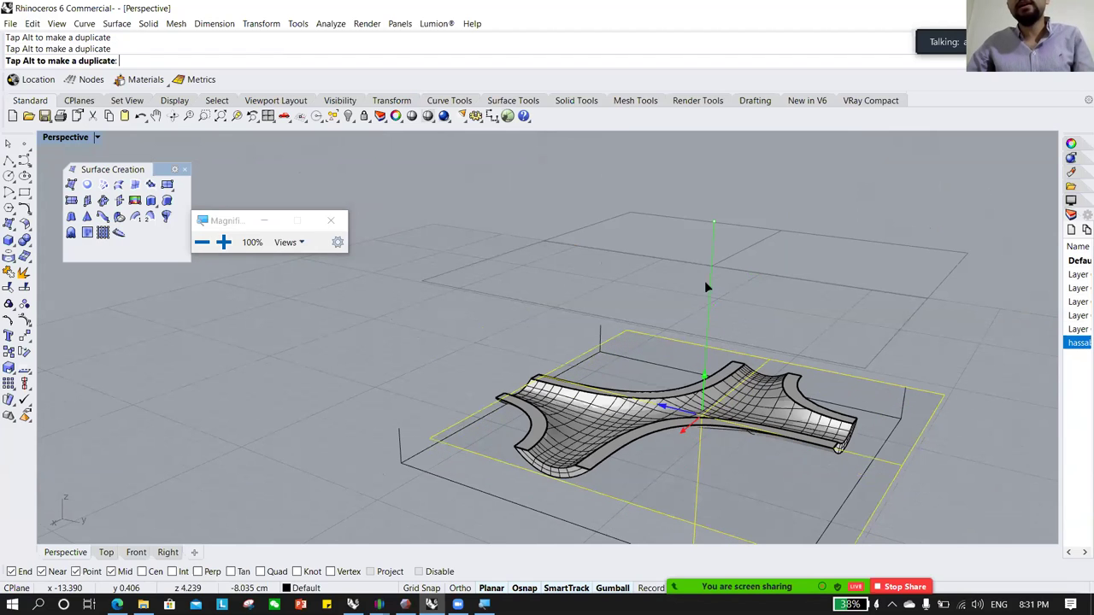
Raise the horizontal clipping plane so it trims only the shell's peaks, then inspect the thick cut edges.
{"action": "mouse_move", "coordinate": [706, 288]}
{"action": "left_mouse_down"}
{"action": "mouse_move", "coordinate": [609, 275]}
{"action": "mouse_move", "coordinate": [611, 256]}
{"action": "left_mouse_up"}
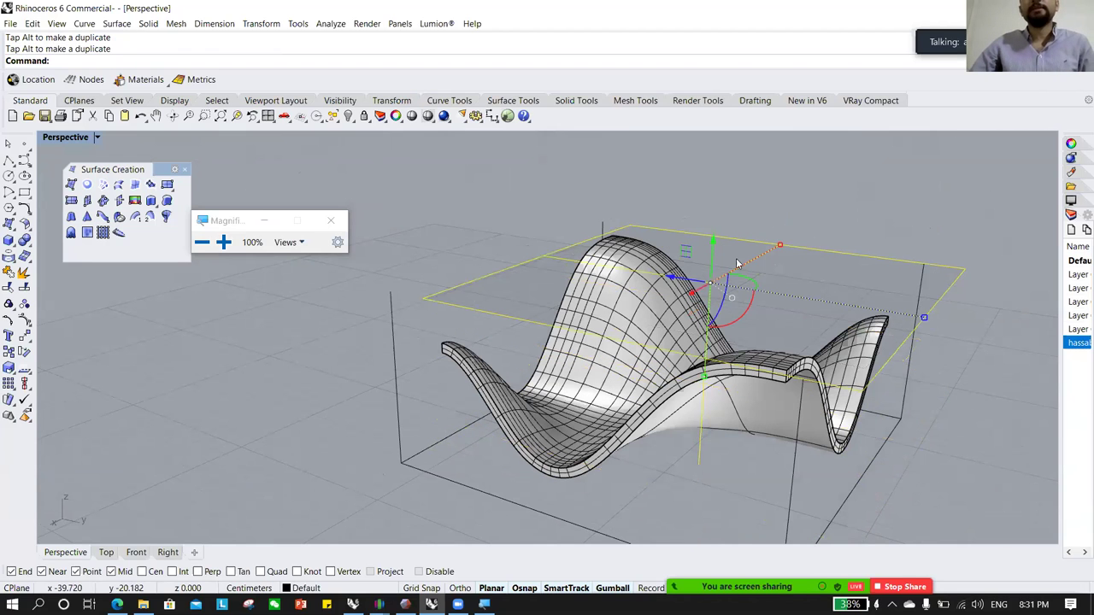
{"action": "right_click_drag", "start_coordinate": [742, 277], "coordinate": [748, 368]}
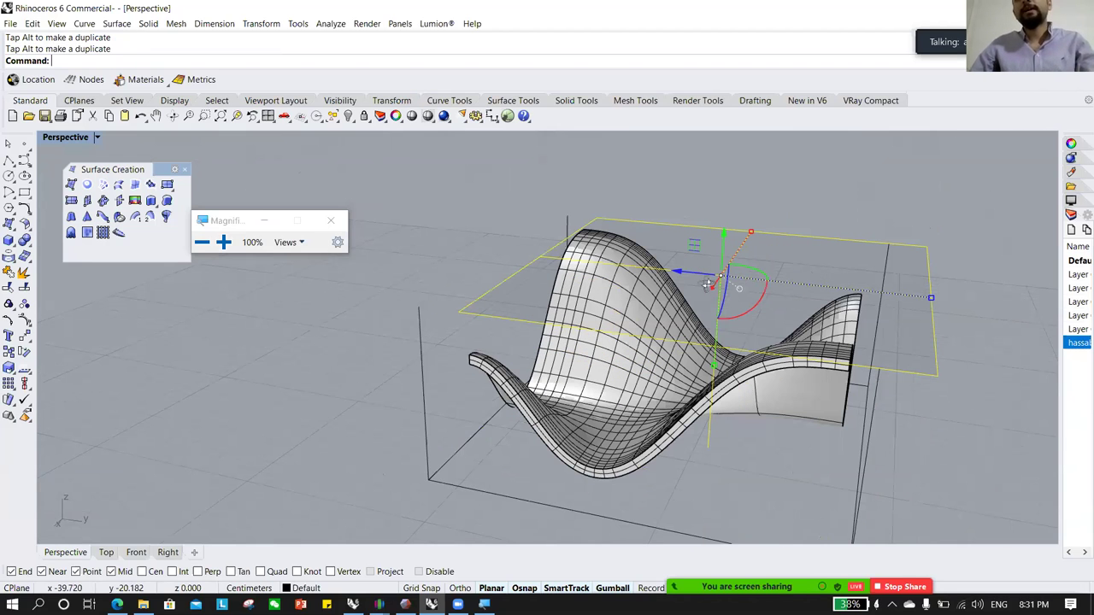
{"action": "right_click_drag", "start_coordinate": [611, 245], "coordinate": [621, 263]}
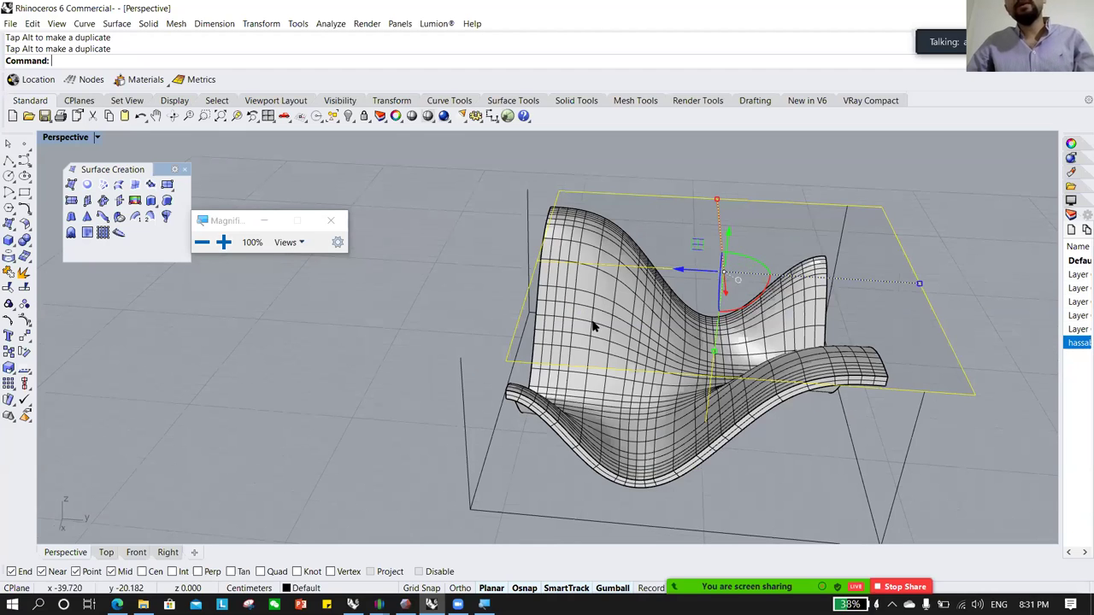
{"action": "key", "text": "Home"}
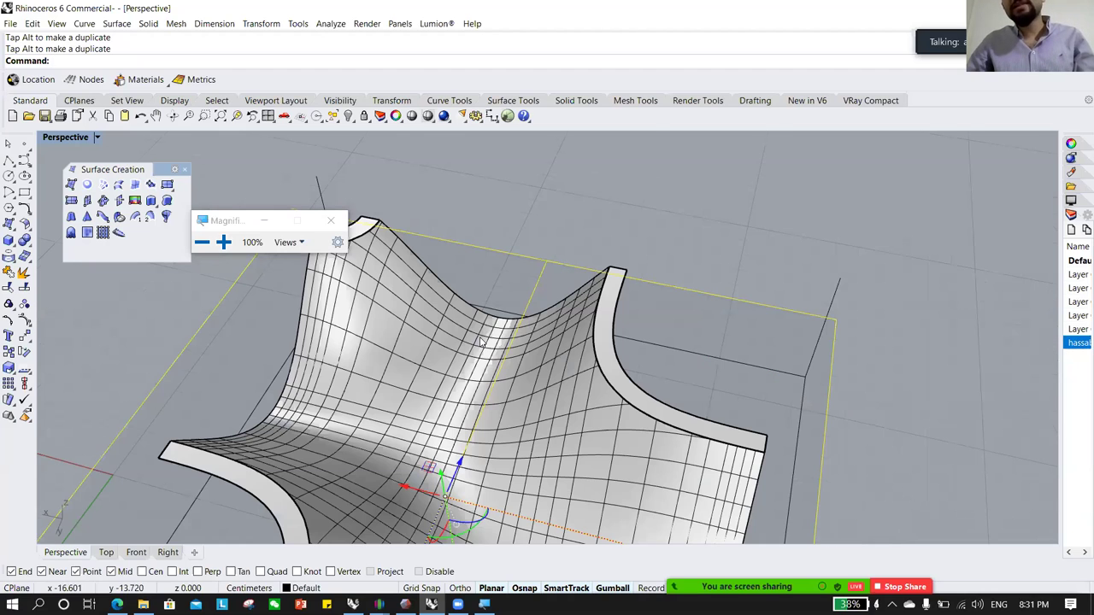
{"action": "scroll", "coordinate": [598, 324], "scroll_direction": "up", "scroll_amount": 5}
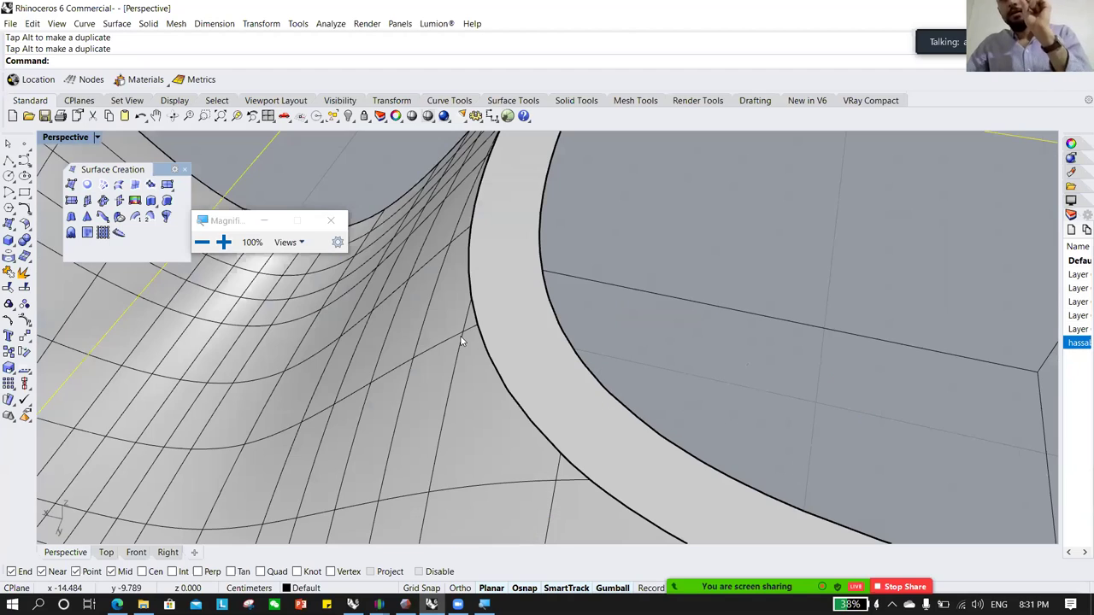
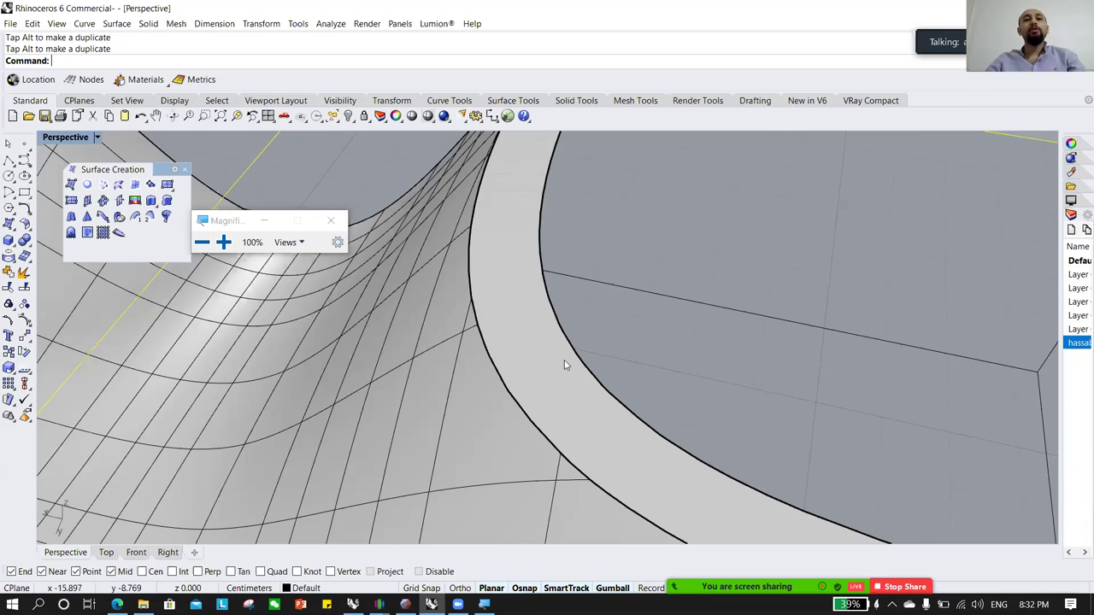
Tilt the view down on the model and briefly review the workflow presentation slides.
{"action": "scroll", "coordinate": [564, 399], "scroll_direction": "down", "scroll_amount": 10}
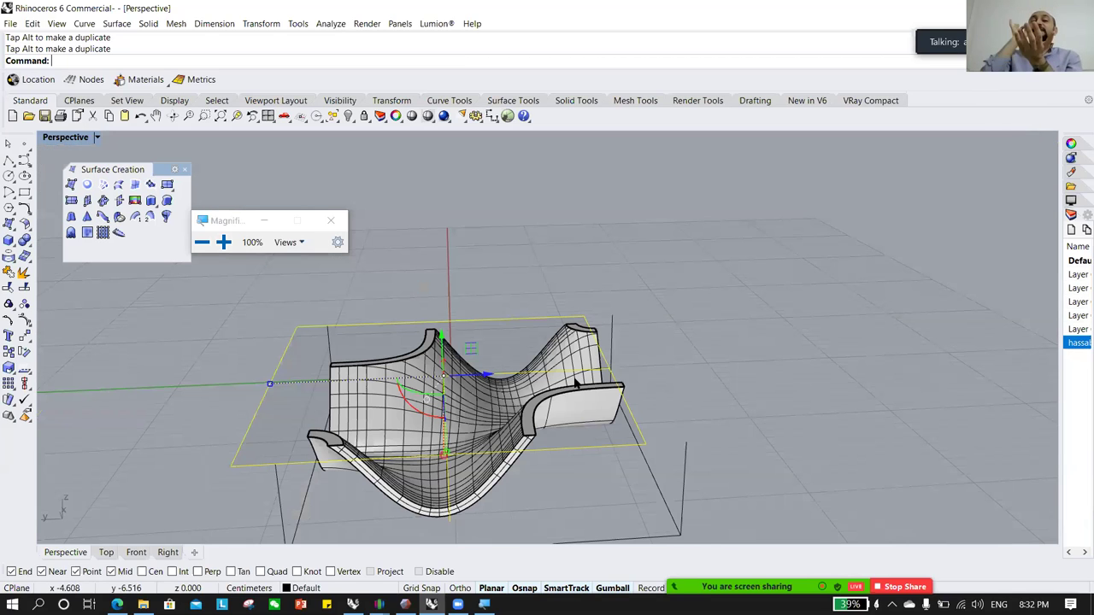
{"action": "key", "text": "Up"}
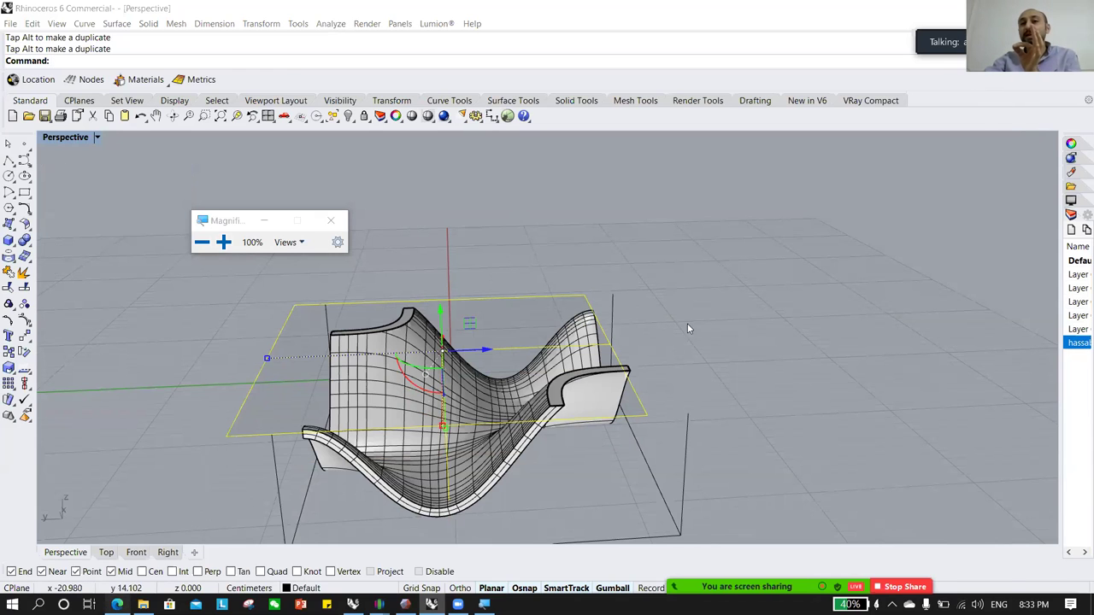
{"action": "key", "text": "alt+Tab"}
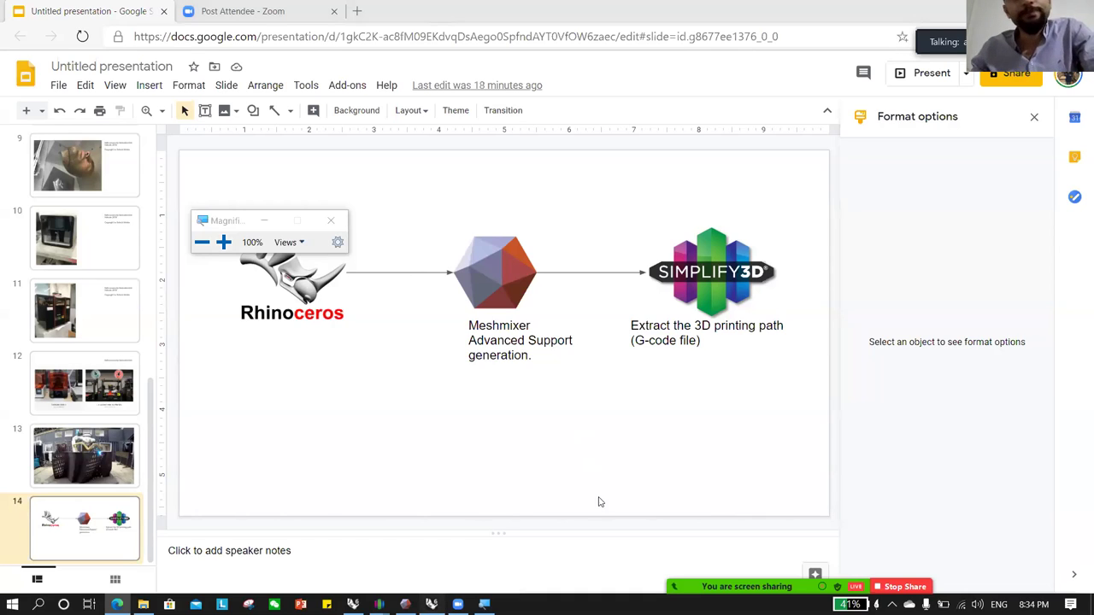
{"action": "key", "text": "alt+Tab"}
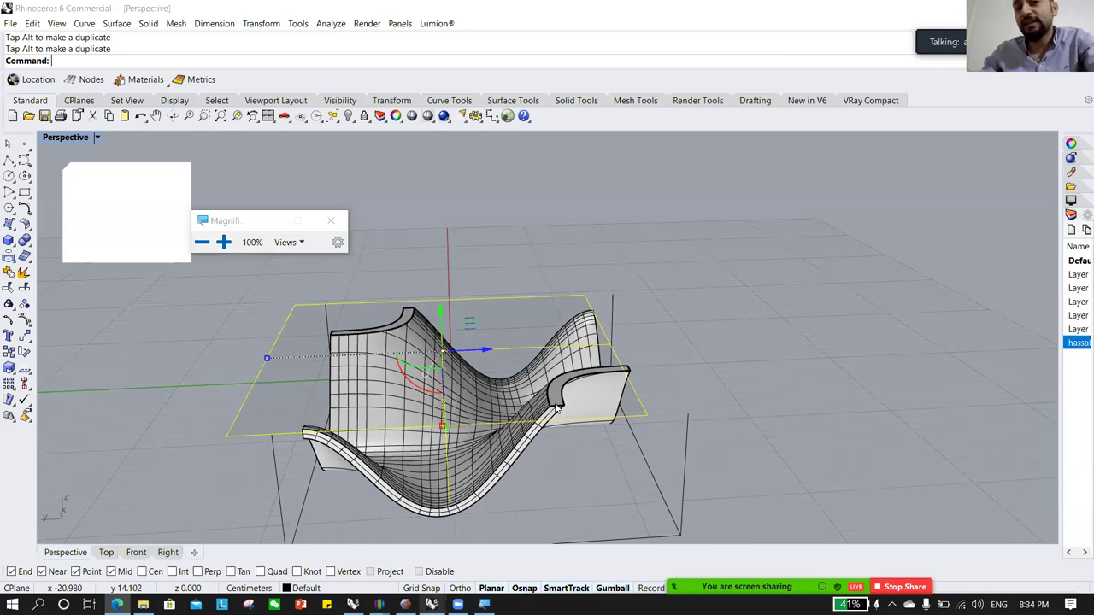
{"action": "scroll", "coordinate": [435, 384], "scroll_direction": "up", "scroll_amount": 10}
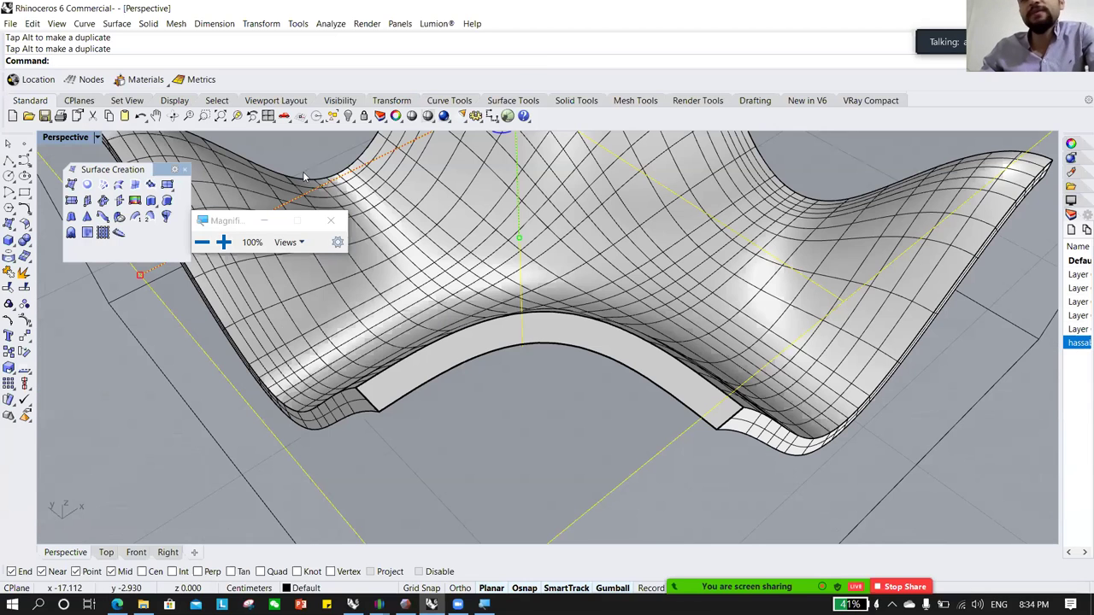
{"action": "scroll", "coordinate": [641, 432], "scroll_direction": "down", "scroll_amount": 2}
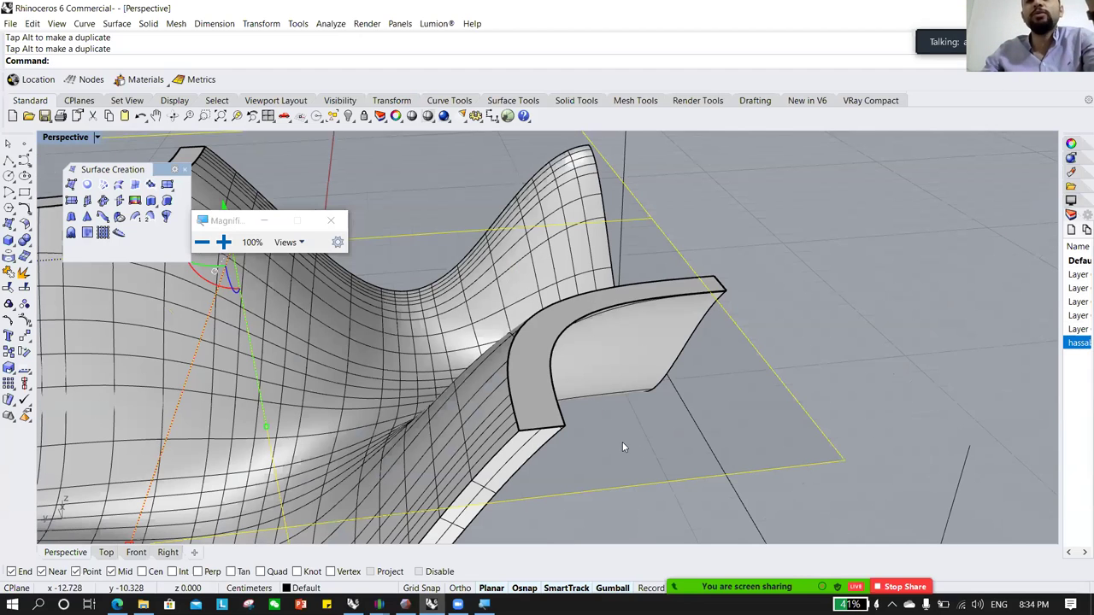
Delete the helper plane and orbit to a raised three-quarter view of the S-surface.
{"action": "key", "text": "Delete"}
{"action": "scroll", "coordinate": [546, 342], "scroll_direction": "down", "scroll_amount": 8}
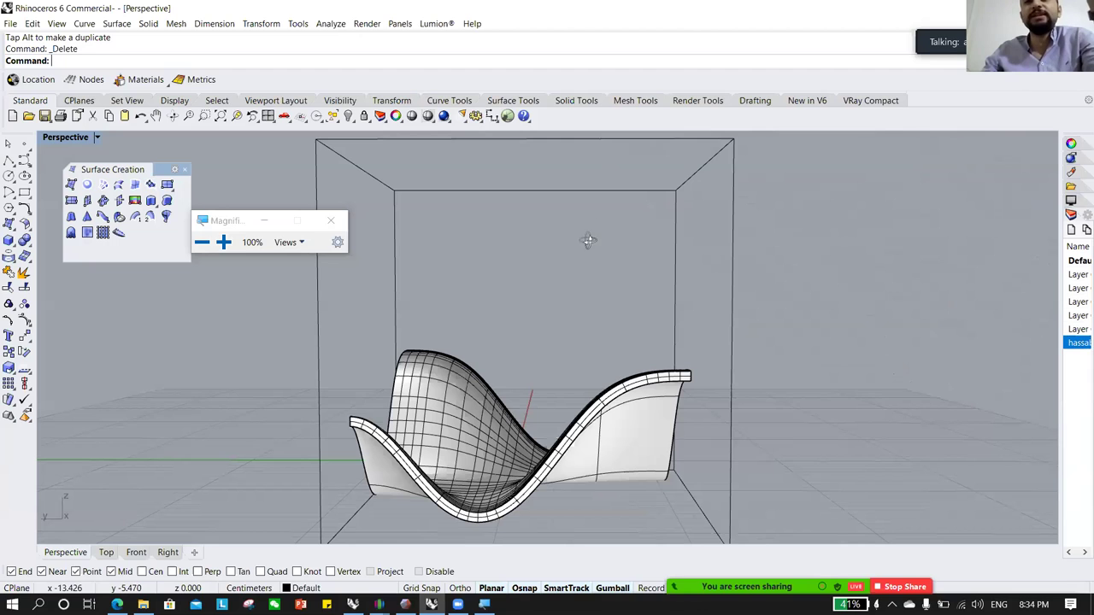
{"action": "mouse_move", "coordinate": [573, 447]}
{"action": "right_mouse_down"}
{"action": "mouse_move", "coordinate": [612, 455]}
{"action": "mouse_move", "coordinate": [714, 401]}
{"action": "right_mouse_up"}
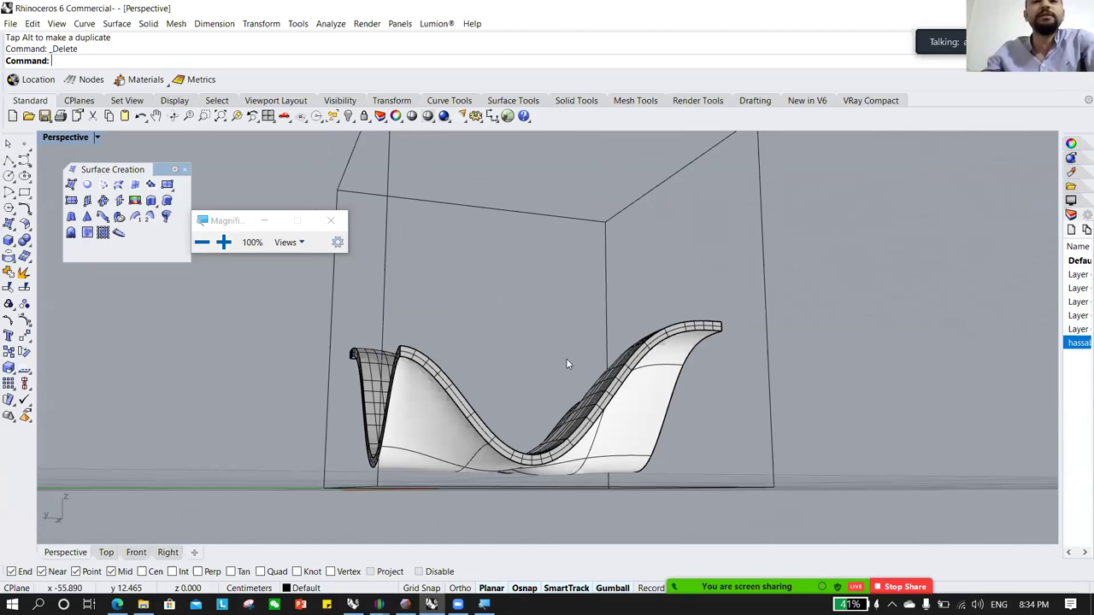
{"action": "right_click_drag", "start_coordinate": [686, 445], "coordinate": [733, 441]}
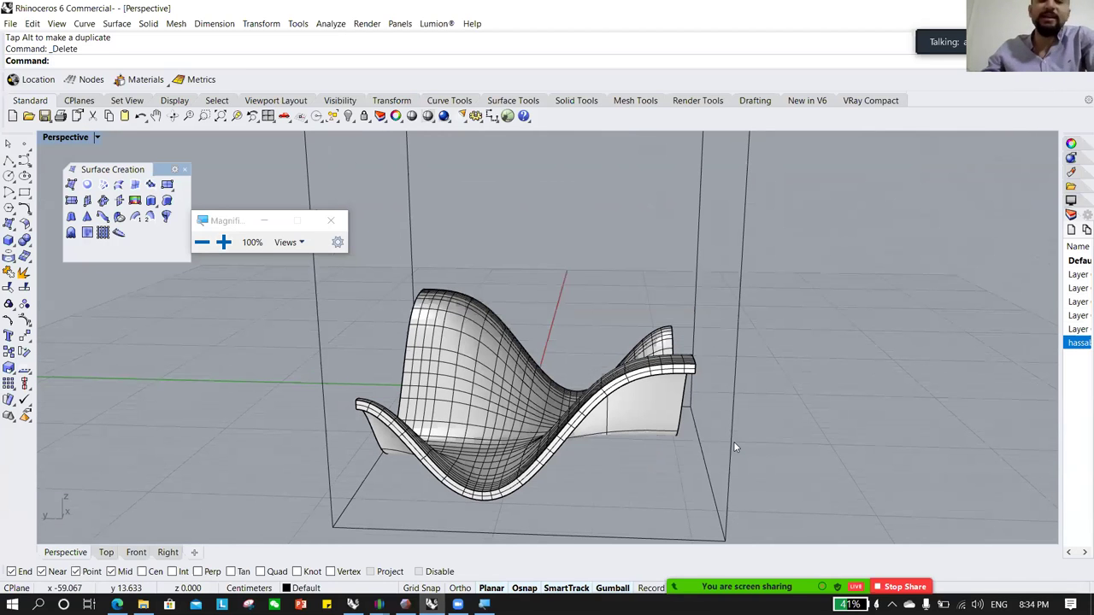
{"action": "scroll", "coordinate": [733, 441], "scroll_direction": "up", "scroll_amount": 5}
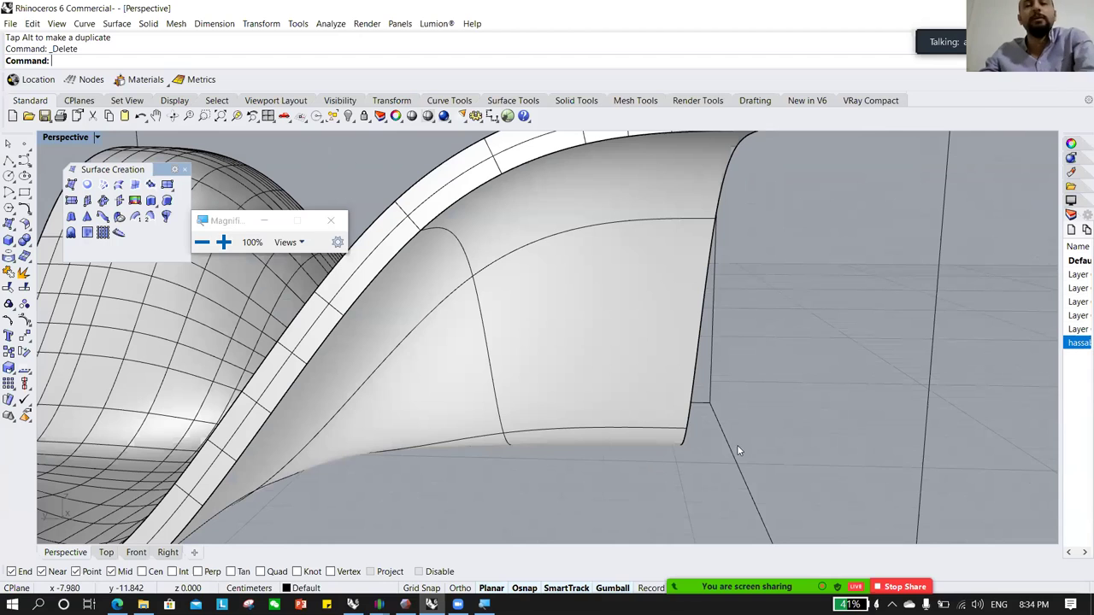
{"action": "scroll", "coordinate": [643, 325], "scroll_direction": "down", "scroll_amount": 3}
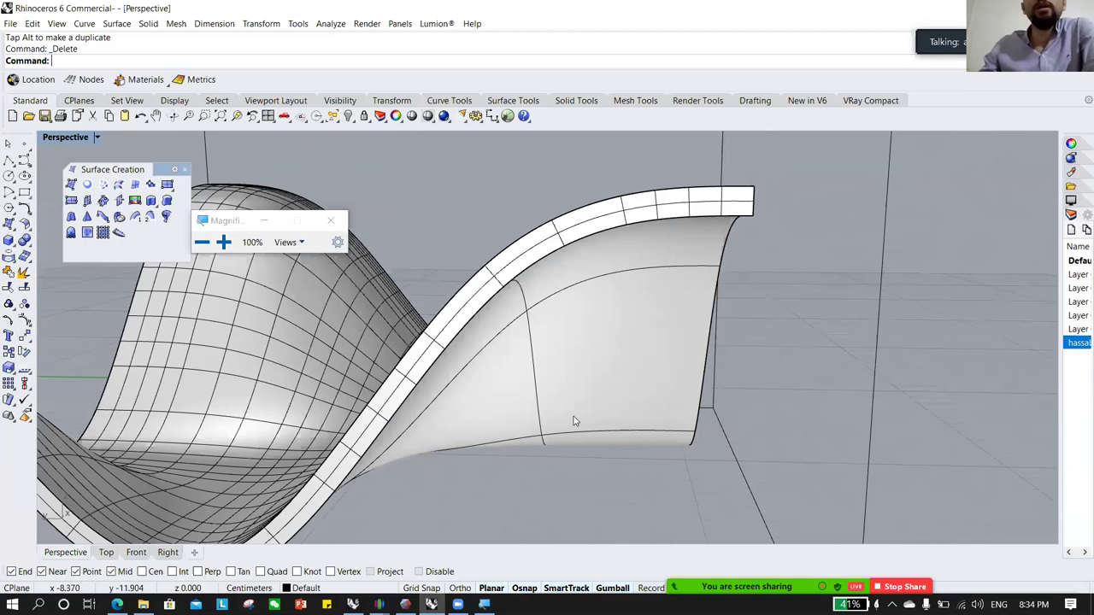
{"action": "scroll", "coordinate": [574, 416], "scroll_direction": "down", "scroll_amount": 3}
{"action": "scroll", "coordinate": [562, 366], "scroll_direction": "down", "scroll_amount": 2}
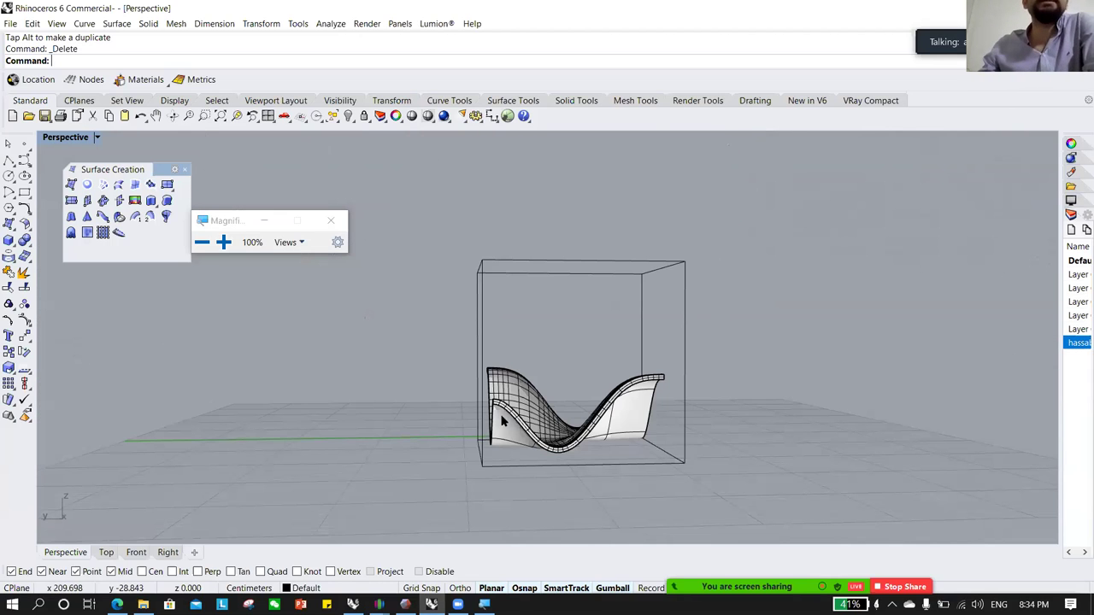
{"action": "scroll", "coordinate": [498, 371], "scroll_direction": "up", "scroll_amount": 4}
{"action": "scroll", "coordinate": [505, 365], "scroll_direction": "up", "scroll_amount": 3}
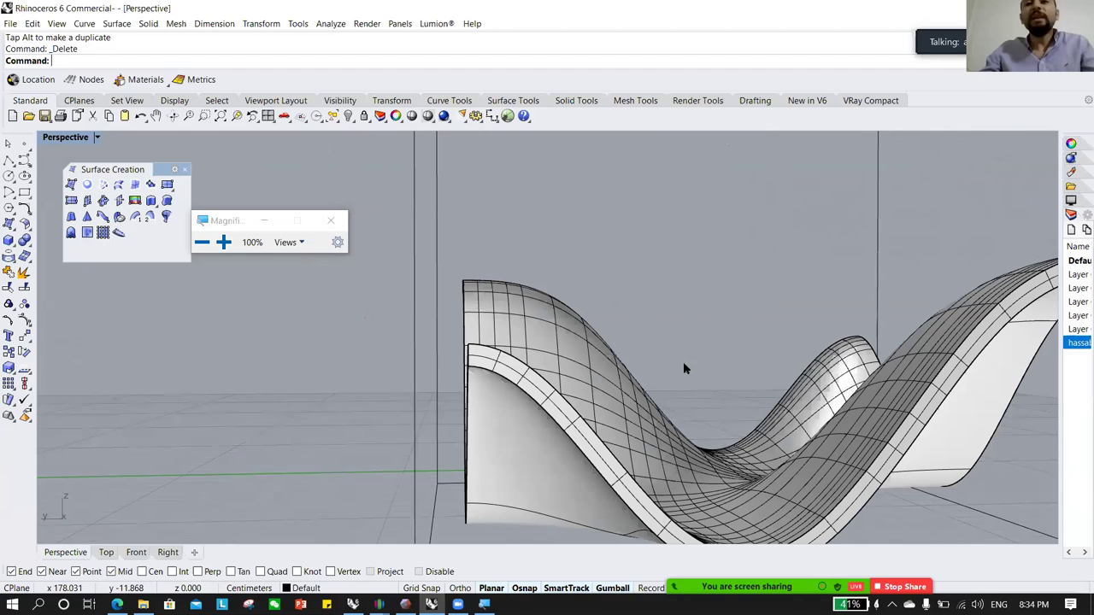
Rotate the S-shaped polysurface upright, orbit to inspect its twist, and bring up Simplify3D.
{"action": "left_click", "coordinate": [699, 411]}
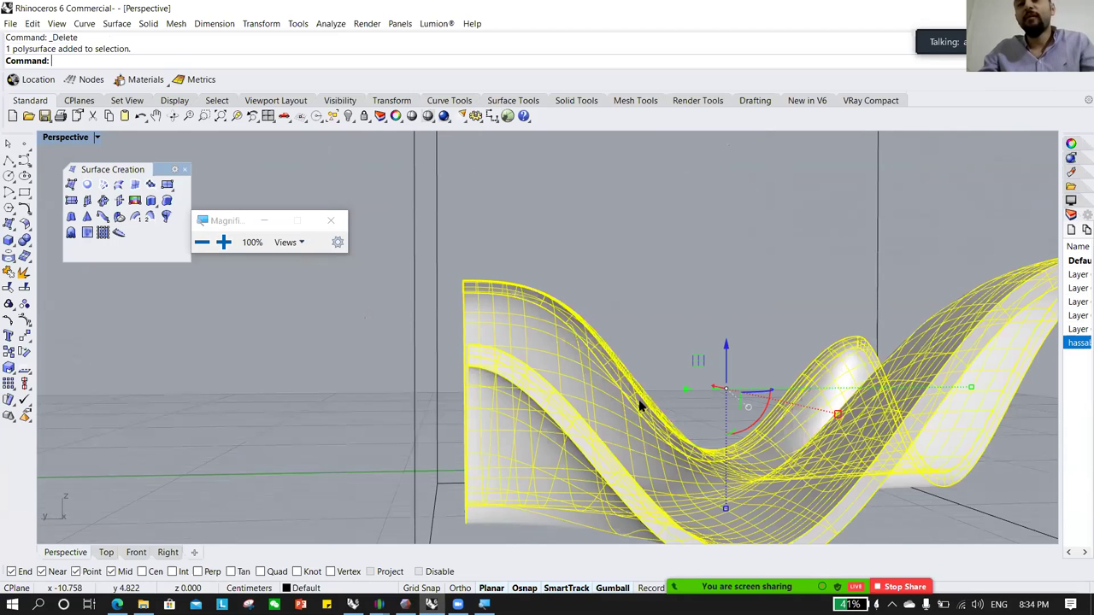
{"action": "scroll", "coordinate": [661, 348], "scroll_direction": "down", "scroll_amount": 2}
{"action": "left_click_drag", "start_coordinate": [705, 389], "coordinate": [668, 346]}
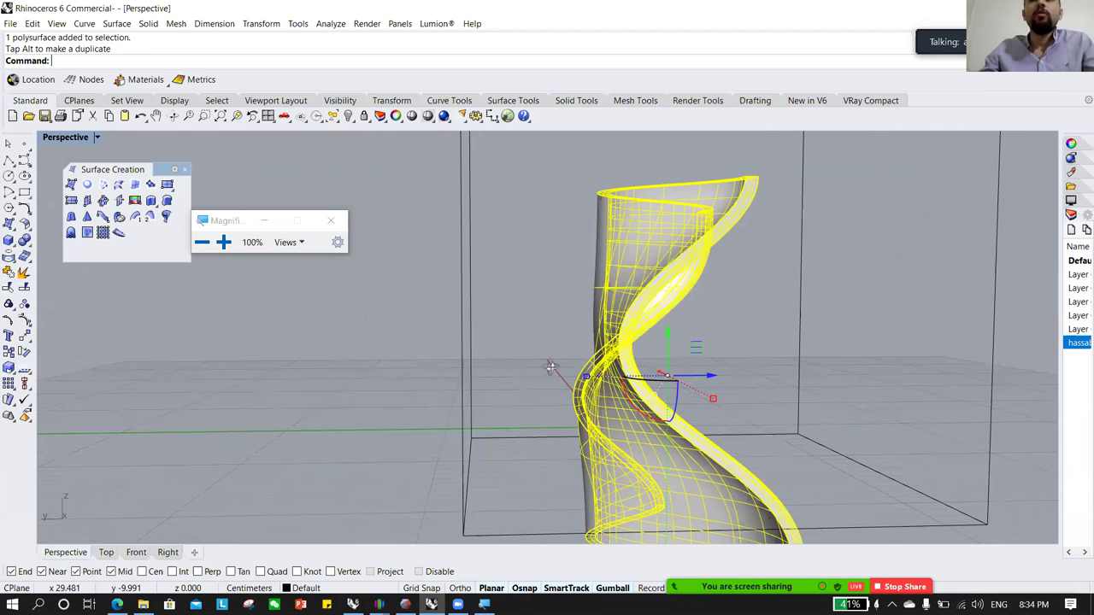
{"action": "right_click_drag", "start_coordinate": [592, 349], "coordinate": [543, 357]}
{"action": "scroll", "coordinate": [589, 334], "scroll_direction": "up", "scroll_amount": 2}
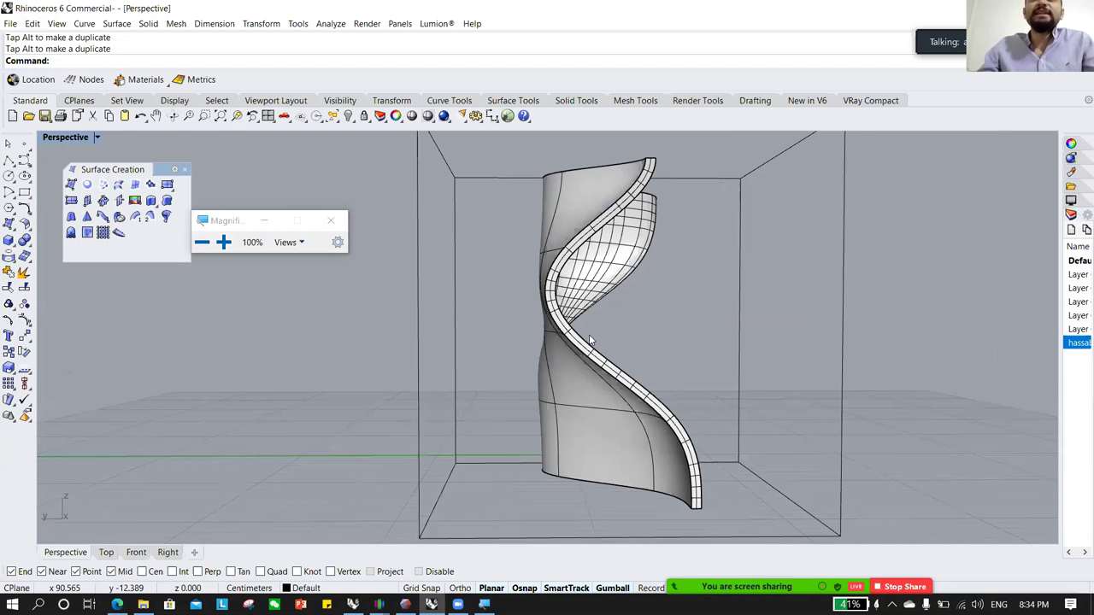
{"action": "right_click_drag", "start_coordinate": [585, 379], "coordinate": [649, 376]}
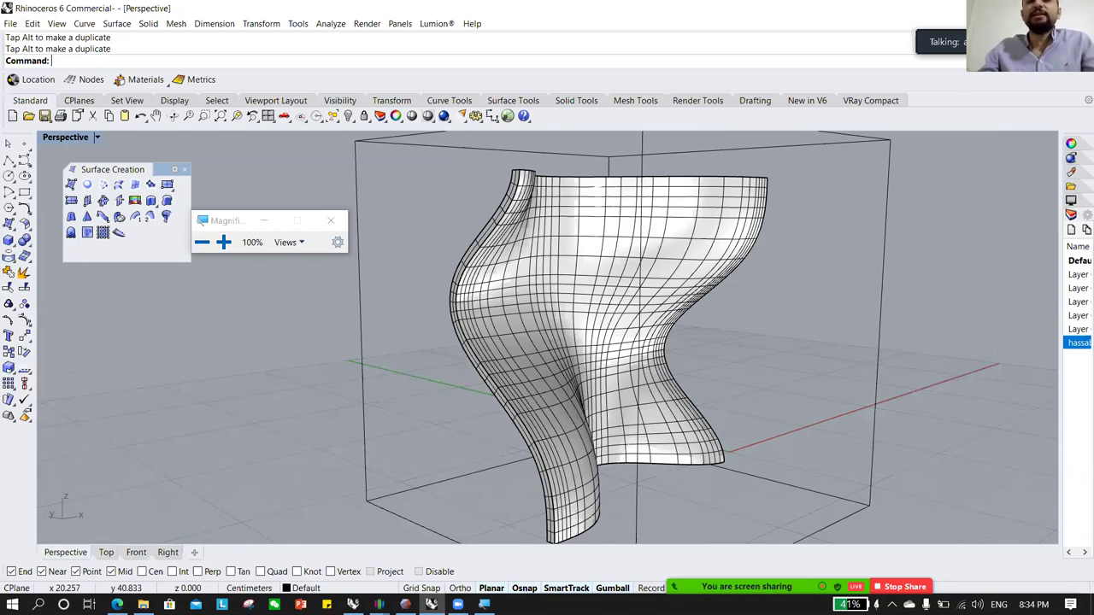
{"action": "left_click", "coordinate": [380, 604]}
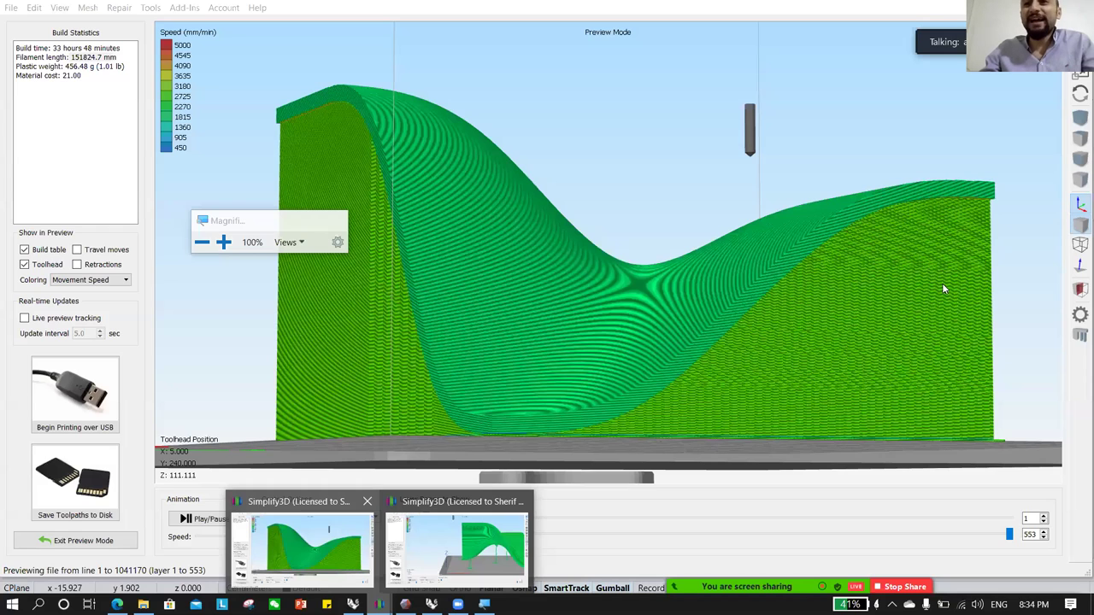
Orbit the wave toolpath preview to isometric and flat side views, then return to Rhino.
{"action": "left_click_drag", "start_coordinate": [574, 396], "coordinate": [527, 363]}
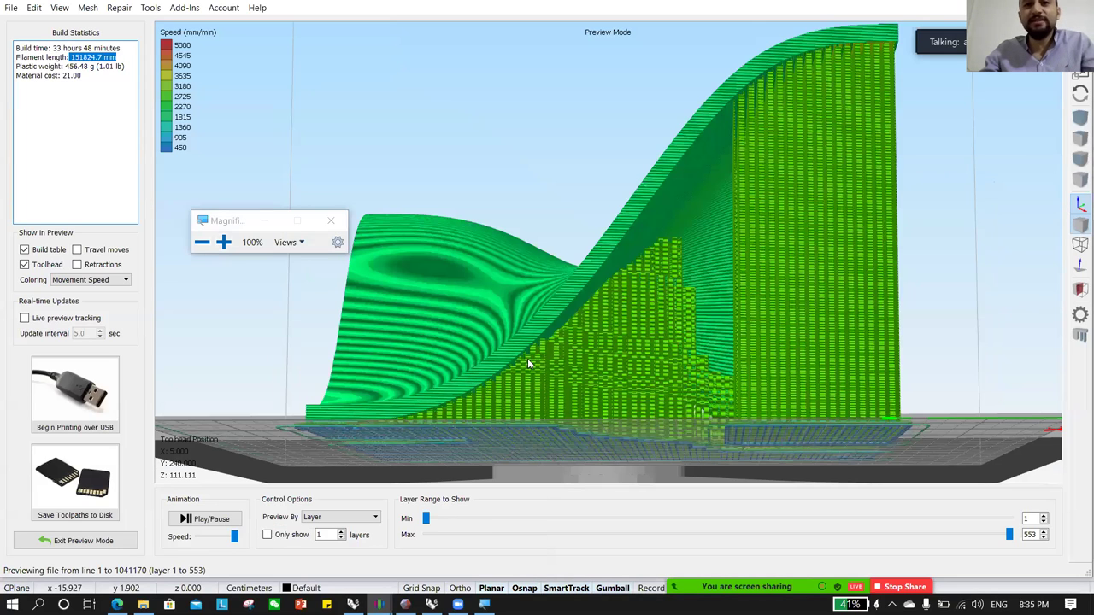
{"action": "mouse_move", "coordinate": [814, 297]}
{"action": "left_mouse_down"}
{"action": "mouse_move", "coordinate": [635, 335]}
{"action": "mouse_move", "coordinate": [616, 361]}
{"action": "left_mouse_up"}
{"action": "key", "text": "ctrl+5"}
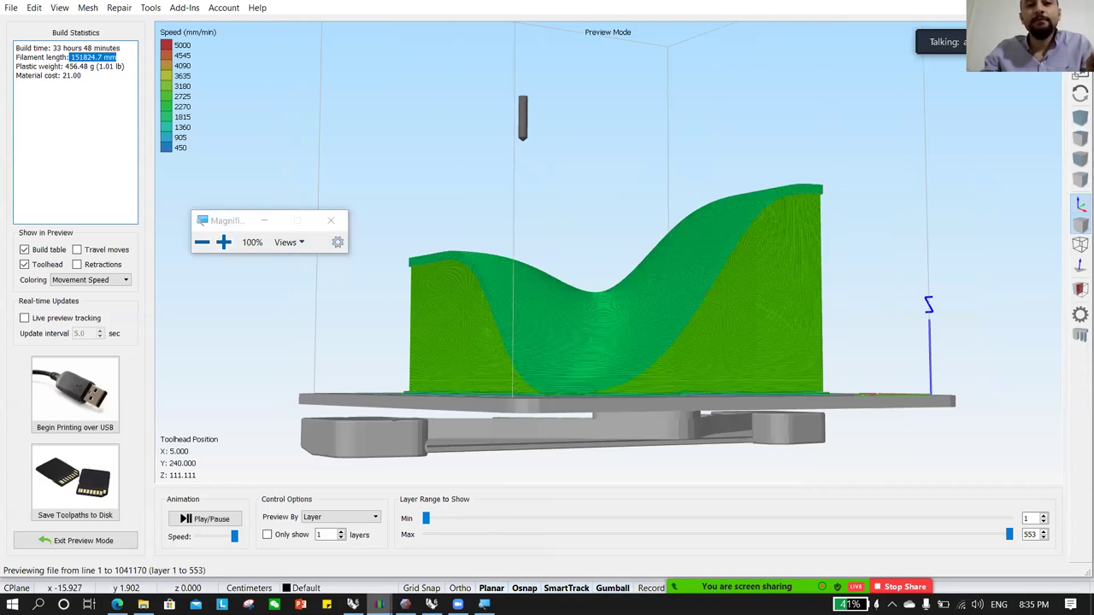
{"action": "left_click", "coordinate": [432, 604]}
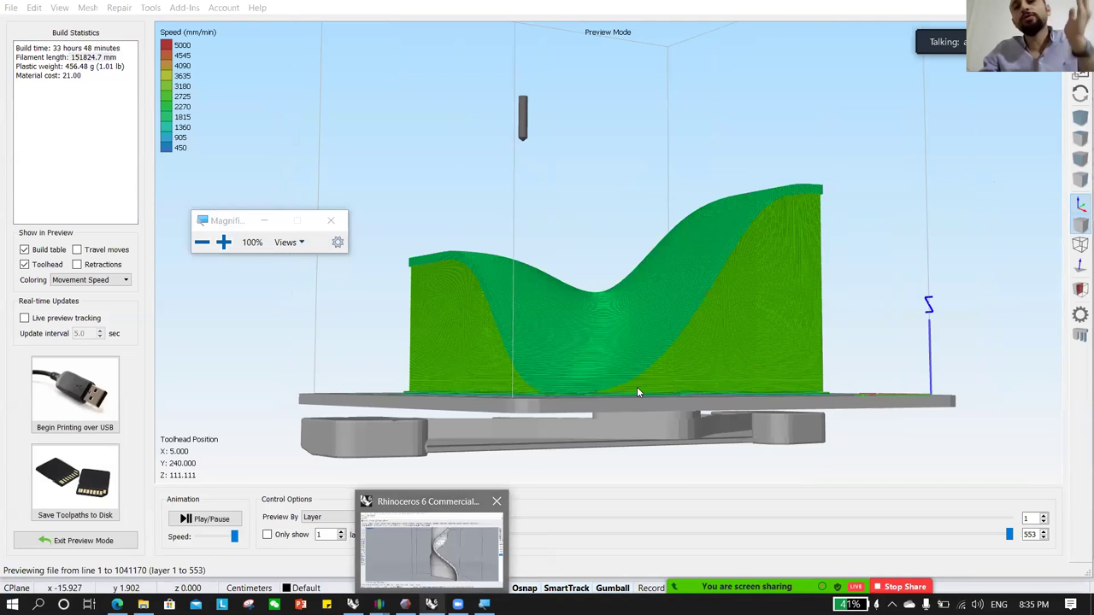
{"action": "scroll", "coordinate": [525, 356], "scroll_direction": "down", "scroll_amount": 5}
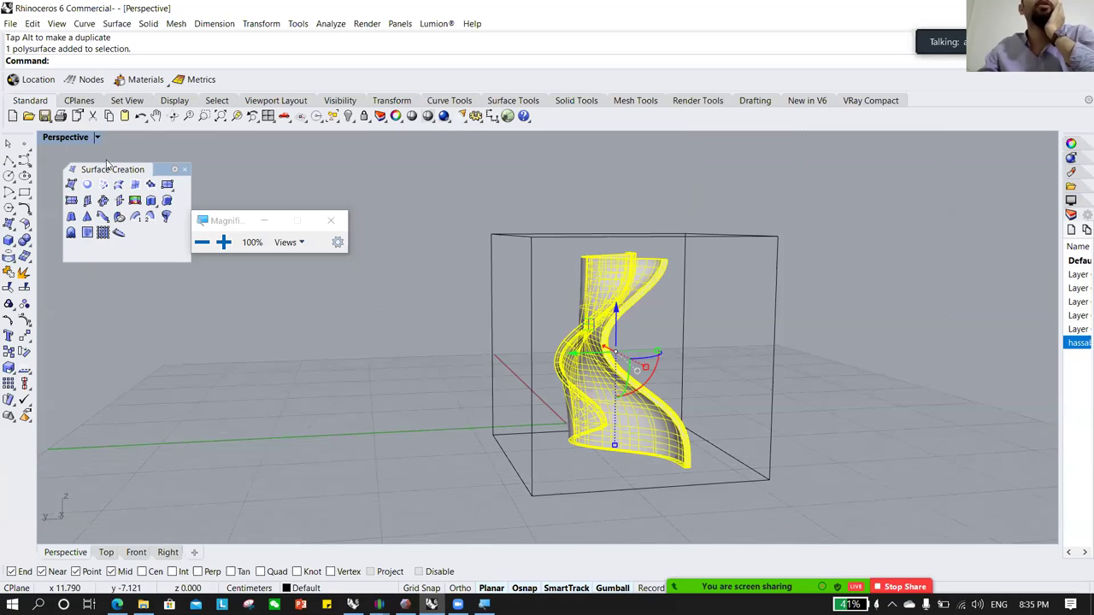
Export the selected surface as 2101.3dm.
{"action": "key", "text": "alt+f"}
{"action": "left_click", "coordinate": [299, 200]}
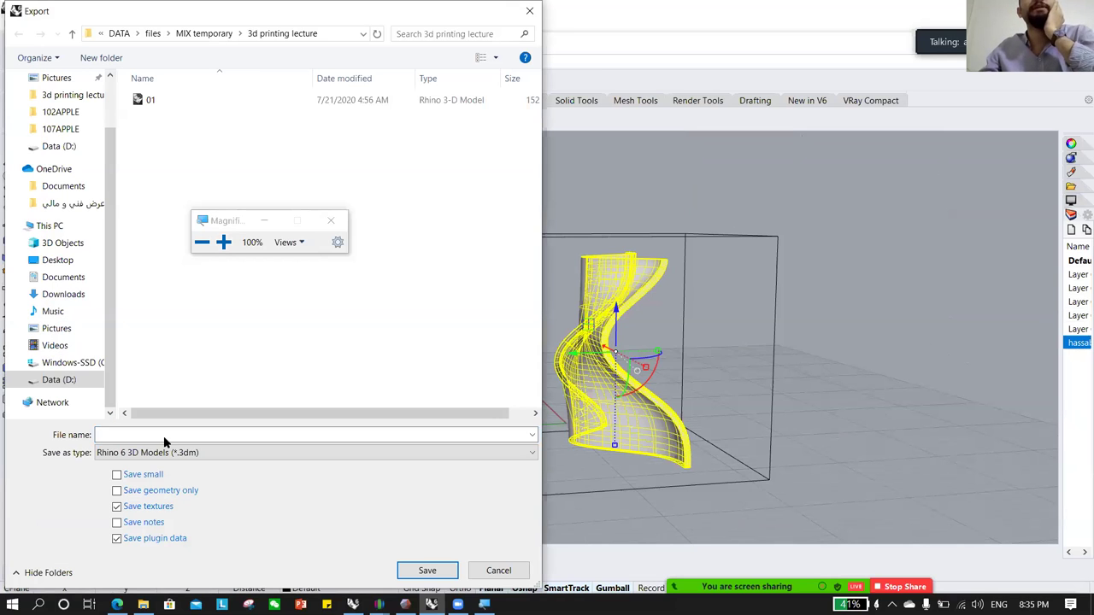
{"action": "left_click", "coordinate": [164, 436]}
{"action": "type", "text": "2101"}
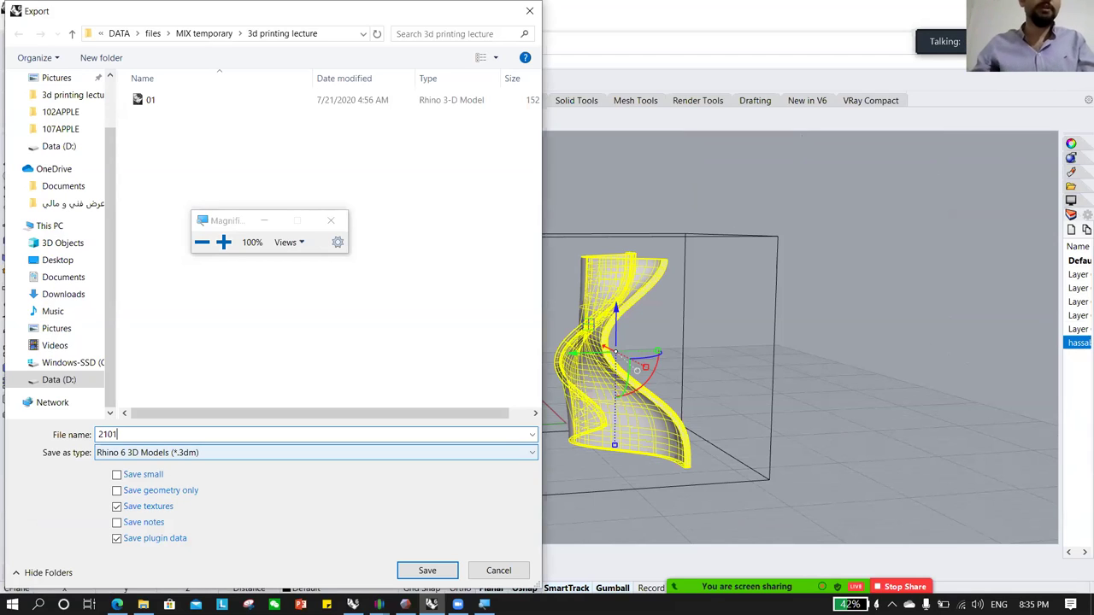
{"action": "key", "text": "Return"}
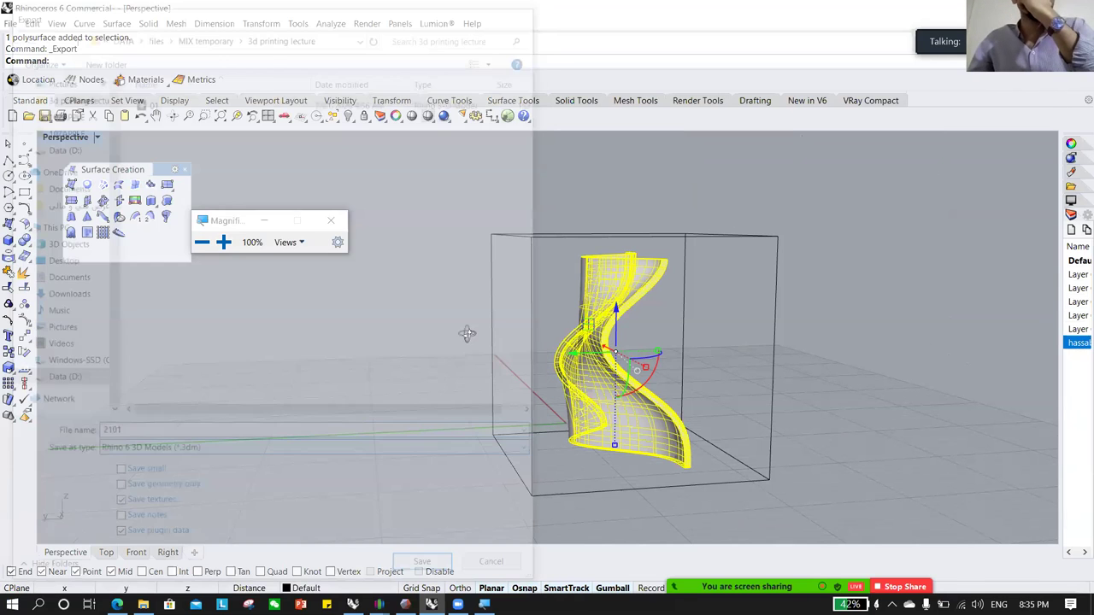
{"action": "key", "text": "Up"}
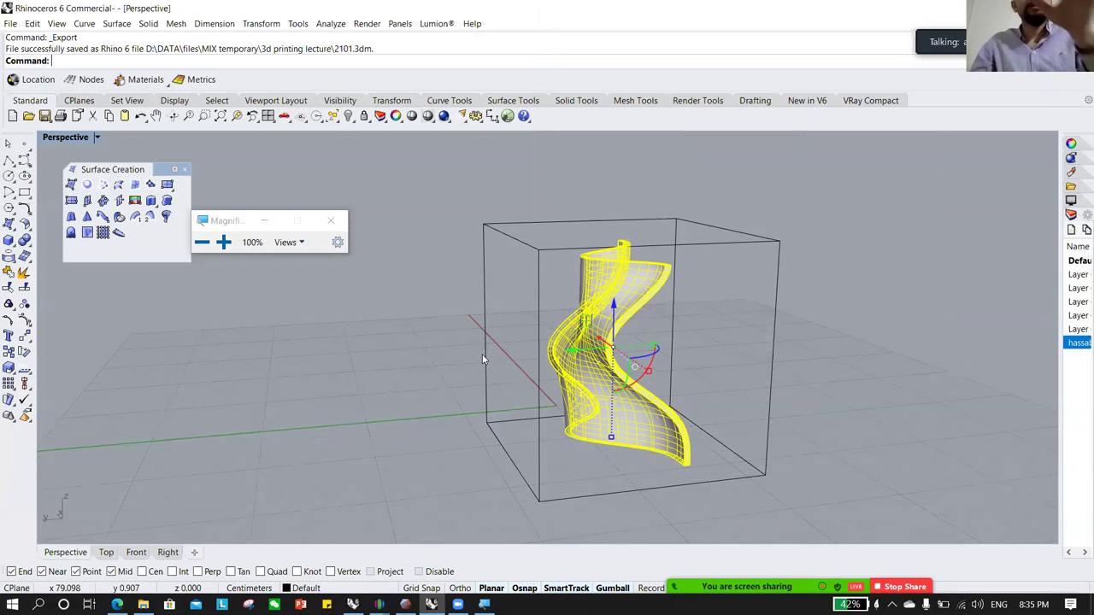
{"action": "key", "text": "Up"}
{"action": "key", "text": "Return"}
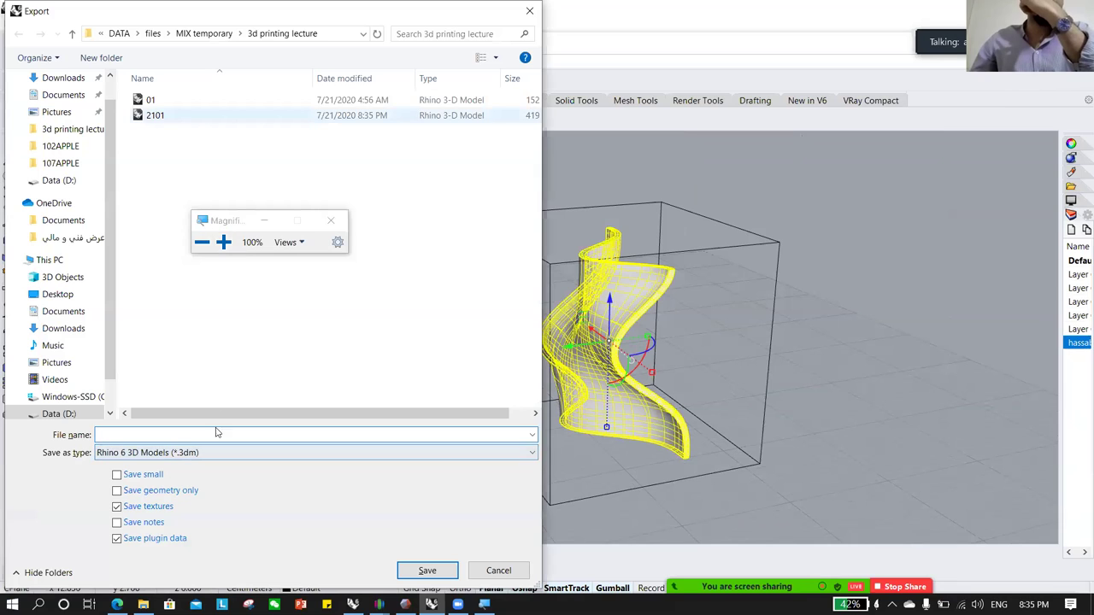
Re-export the surface as STL file 2101 with 0.001 mesh tolerance, then switch to Simplify3D.
{"action": "key", "text": "Tab"}
{"action": "key", "text": "alt+Down"}
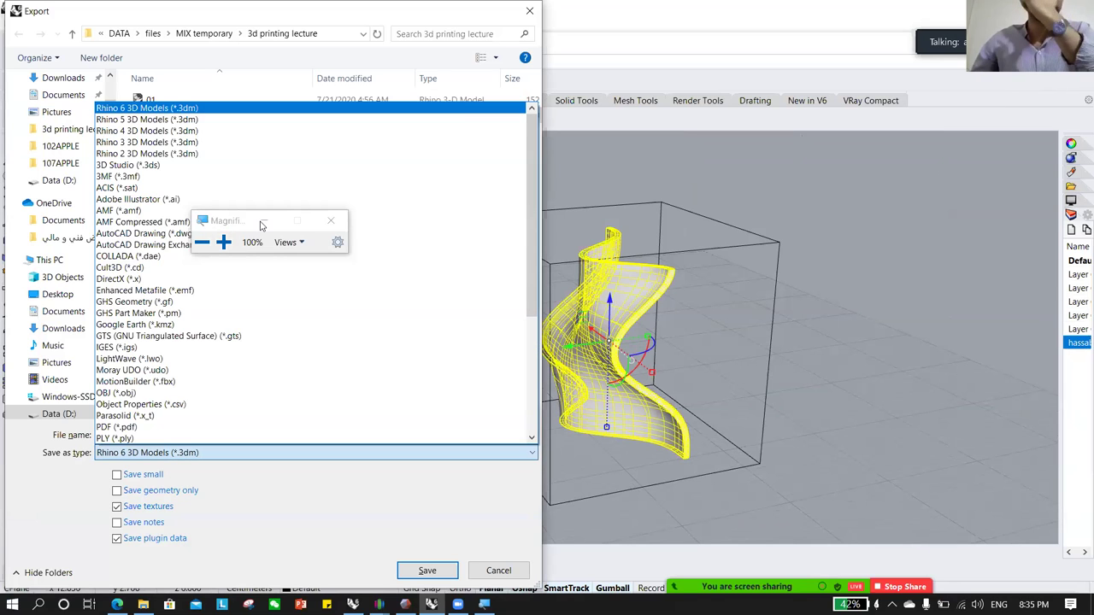
{"action": "left_click", "coordinate": [154, 221]}
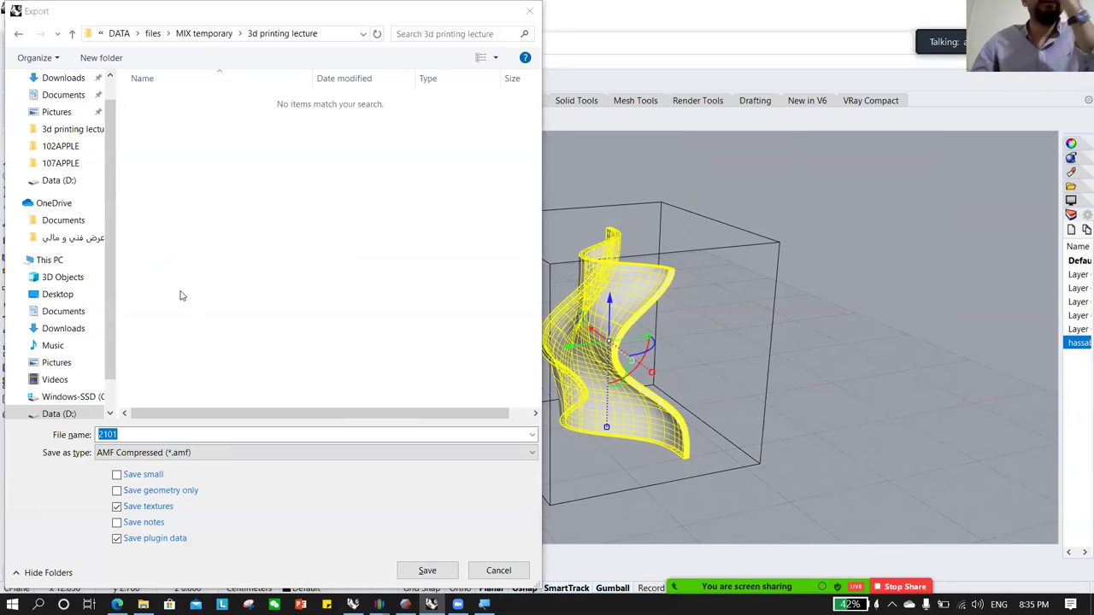
{"action": "key", "text": "Tab"}
{"action": "key", "text": "alt+Down"}
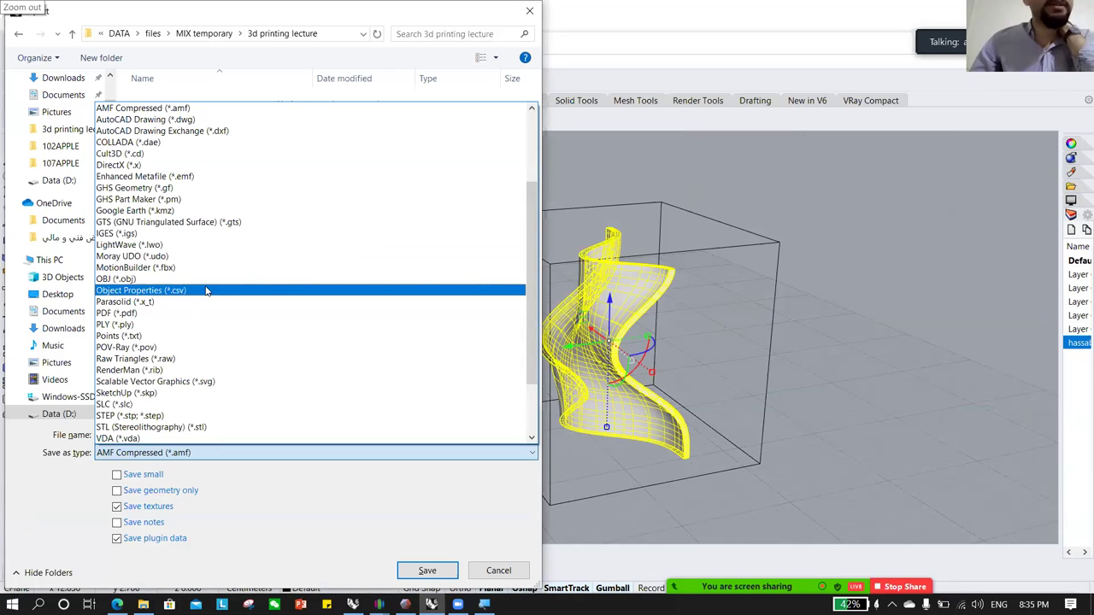
{"action": "scroll", "coordinate": [215, 333], "scroll_direction": "down", "scroll_amount": 1}
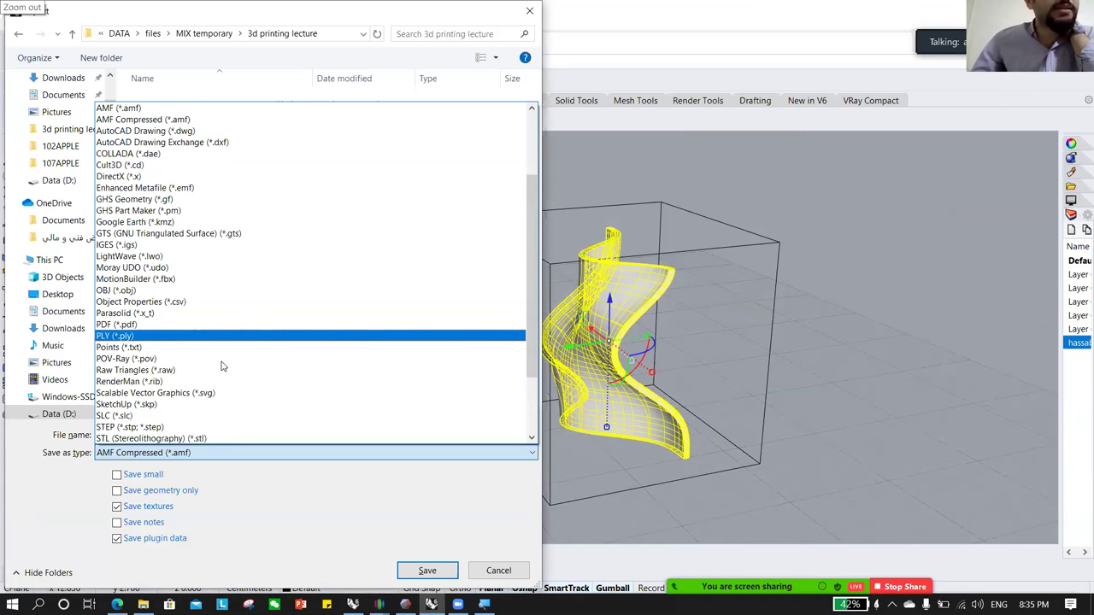
{"action": "scroll", "coordinate": [220, 367], "scroll_direction": "down", "scroll_amount": 1}
{"action": "scroll", "coordinate": [220, 371], "scroll_direction": "down", "scroll_amount": 1}
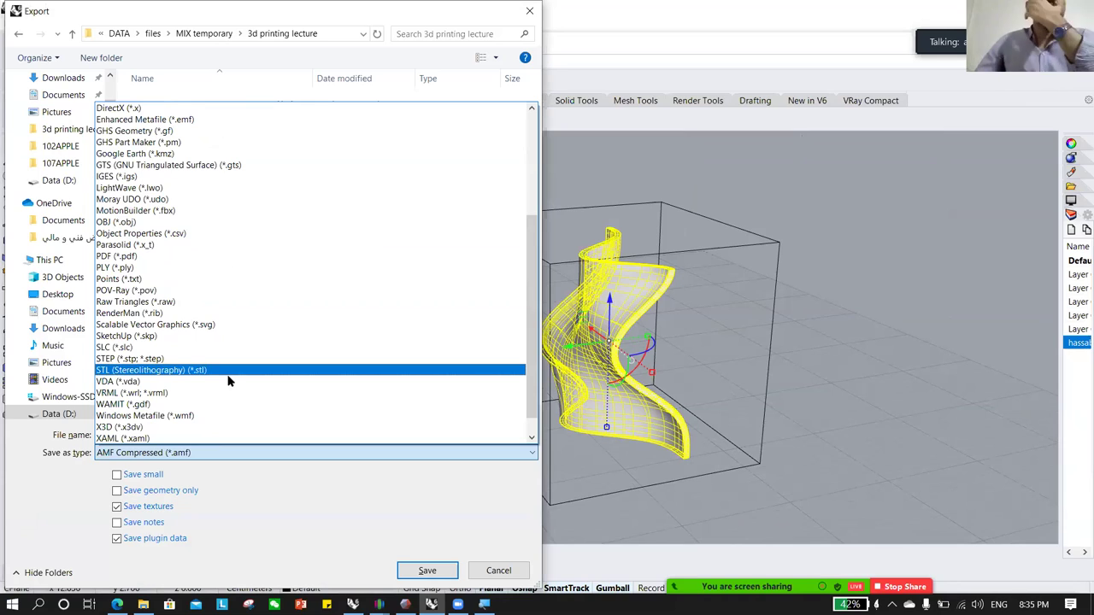
{"action": "left_click", "coordinate": [351, 550]}
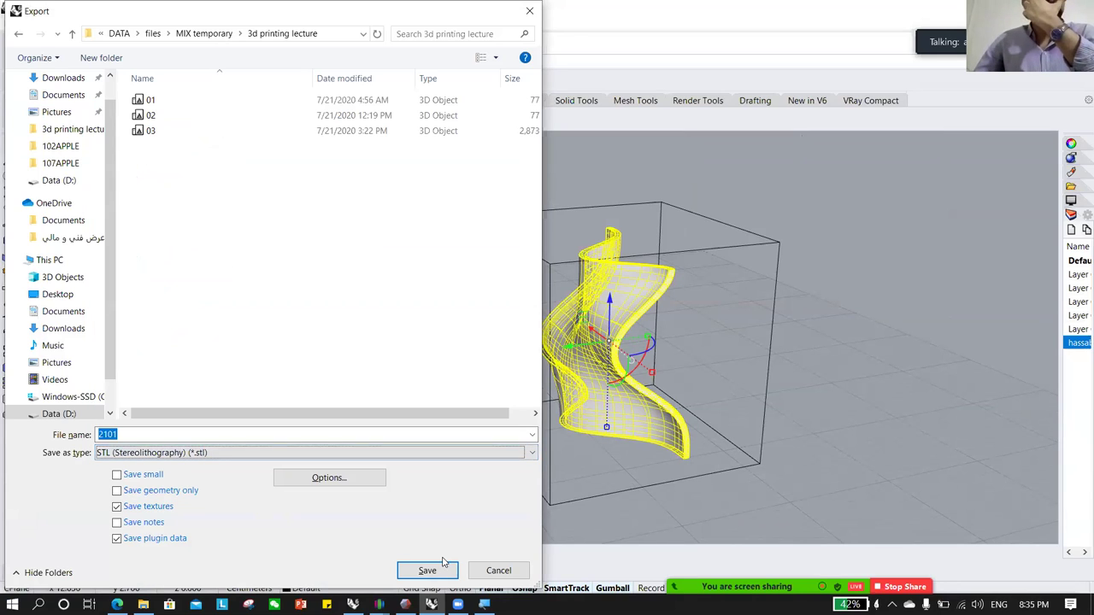
{"action": "left_click", "coordinate": [444, 567]}
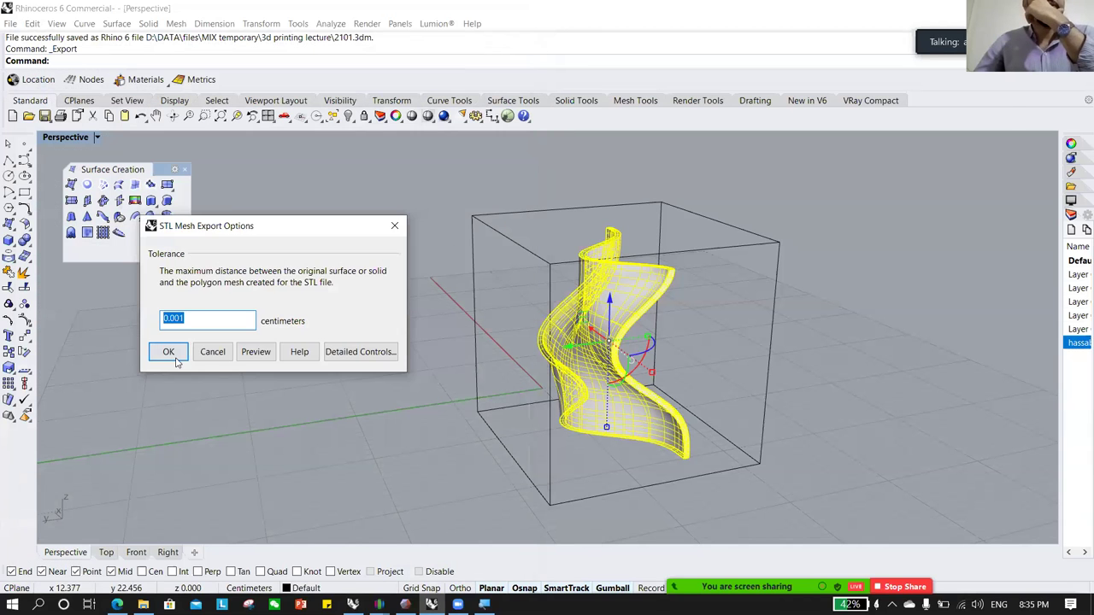
{"action": "left_click", "coordinate": [168, 350]}
{"action": "left_click", "coordinate": [171, 360]}
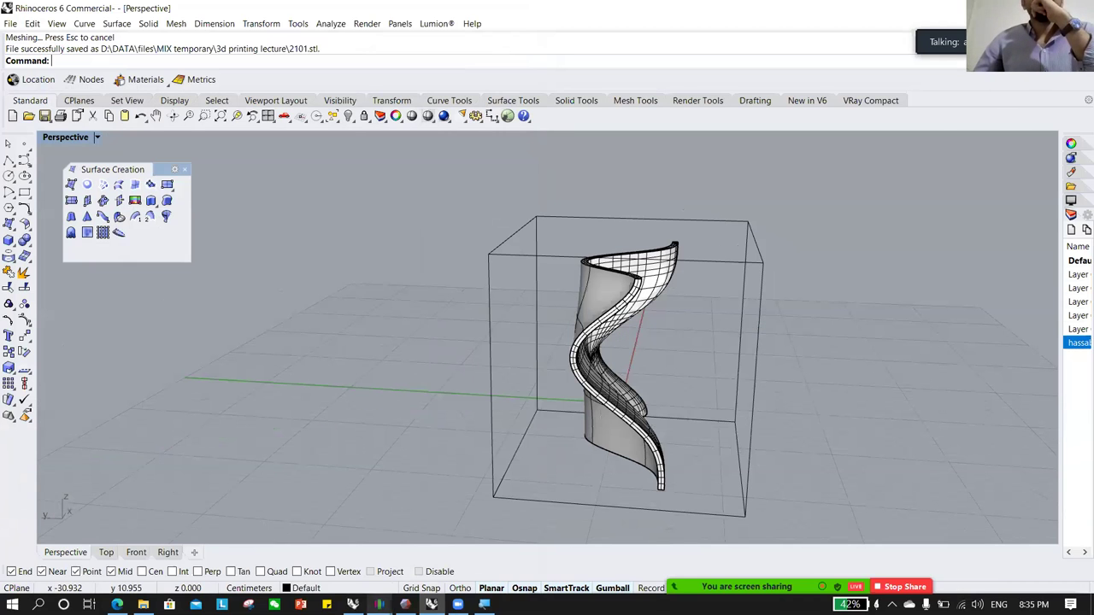
{"action": "left_click", "coordinate": [379, 604]}
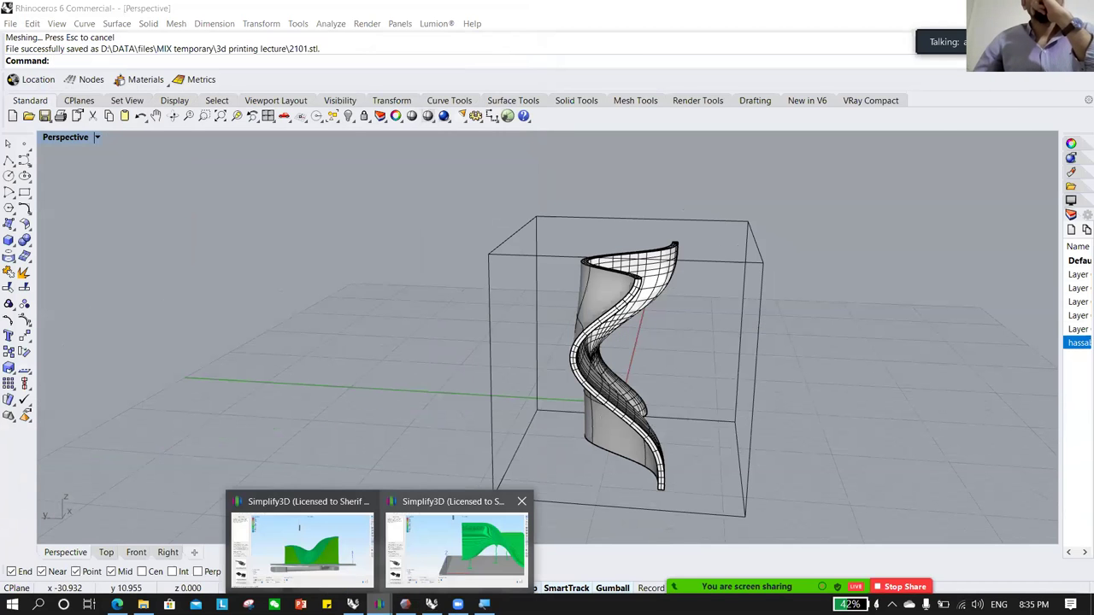
{"action": "left_click", "coordinate": [318, 549]}
Exit the toolpath preview, remove the old 03 model, and view the empty build plate.
{"action": "right_click", "coordinate": [380, 604]}
{"action": "left_click", "coordinate": [136, 279]}
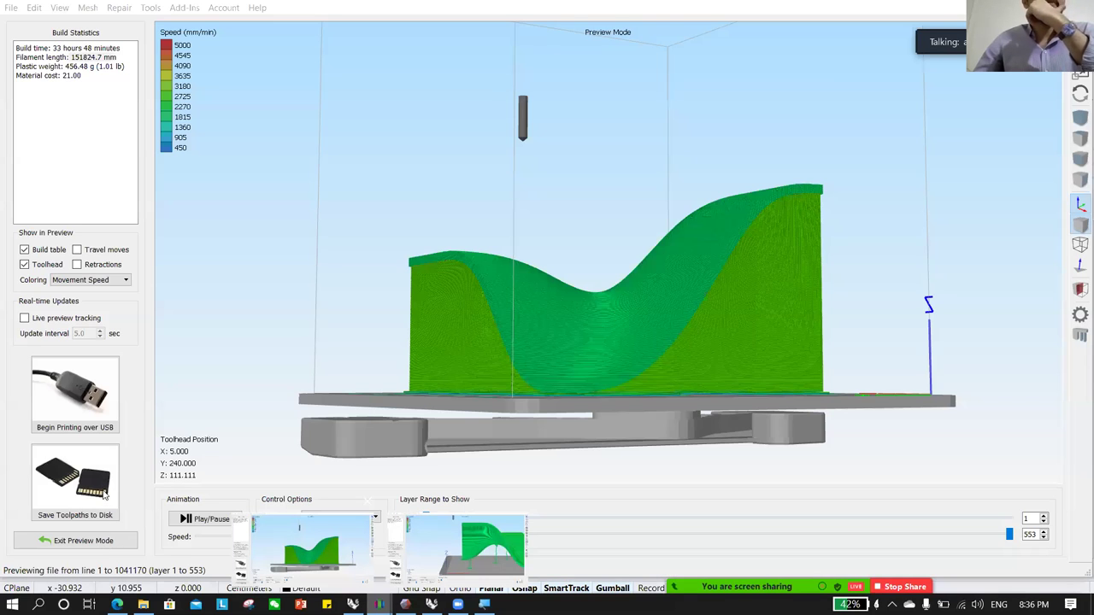
{"action": "left_click", "coordinate": [83, 540]}
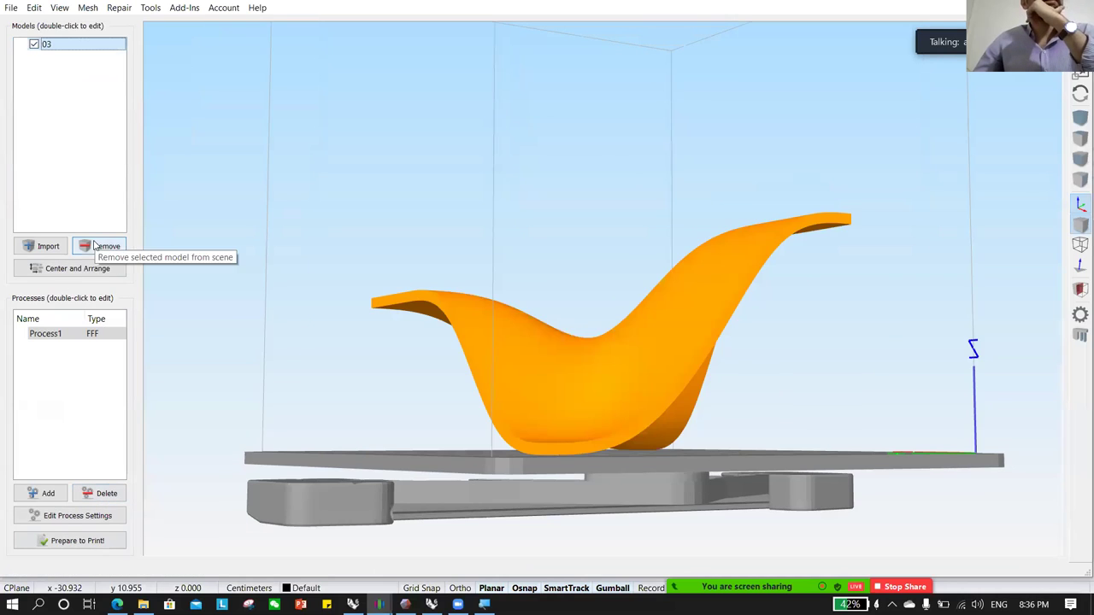
{"action": "left_click", "coordinate": [107, 246]}
{"action": "scroll", "coordinate": [606, 203], "scroll_direction": "up", "scroll_amount": 2}
{"action": "right_click_drag", "start_coordinate": [662, 347], "coordinate": [644, 299]}
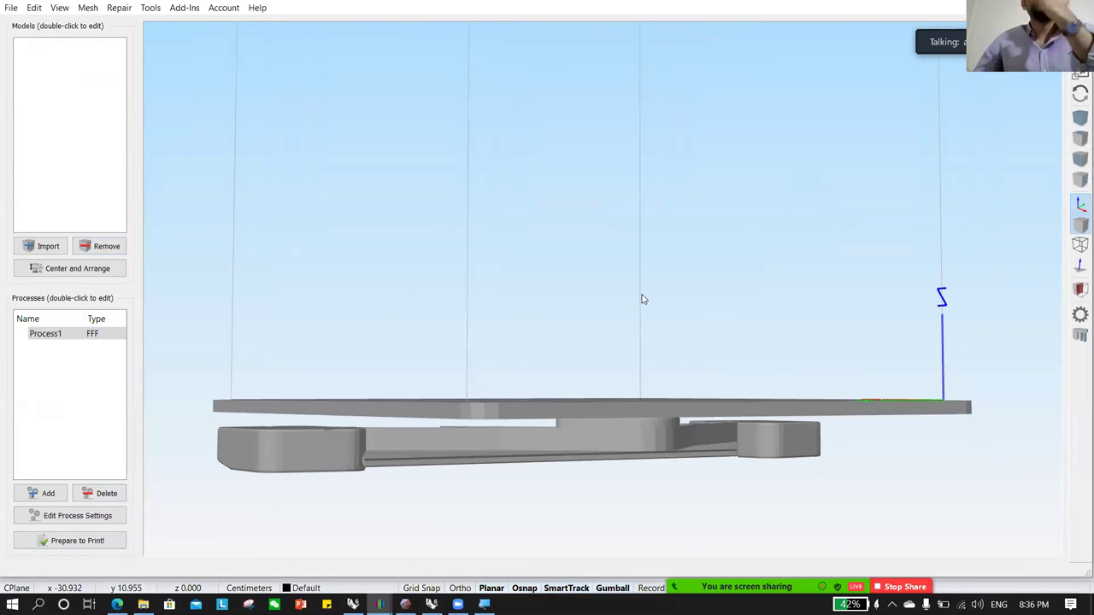
{"action": "key", "text": "ctrl+0"}
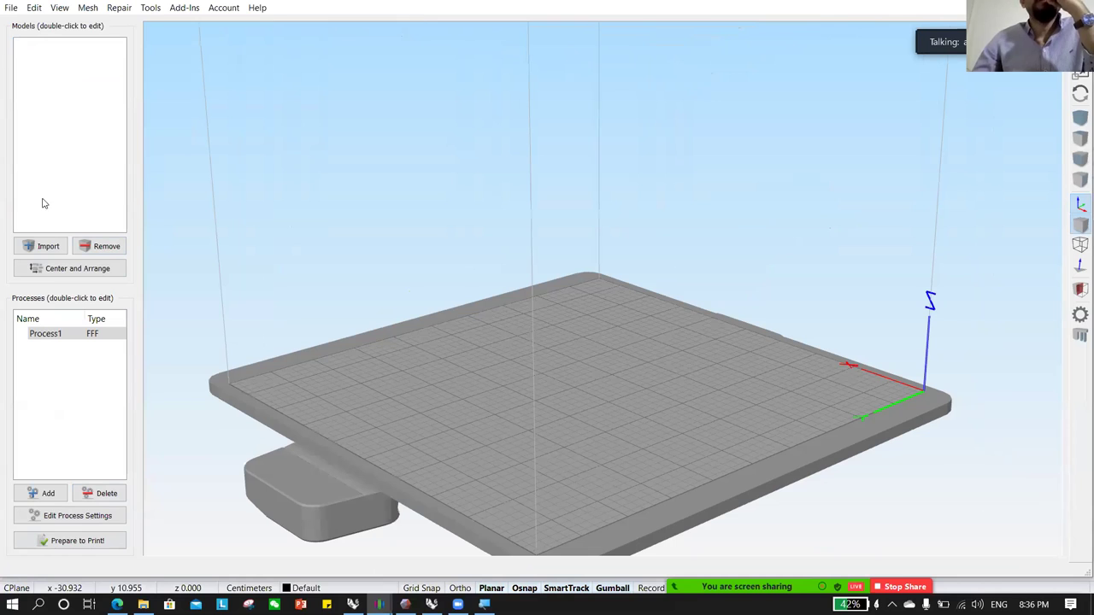
{"action": "key", "text": "Up"}
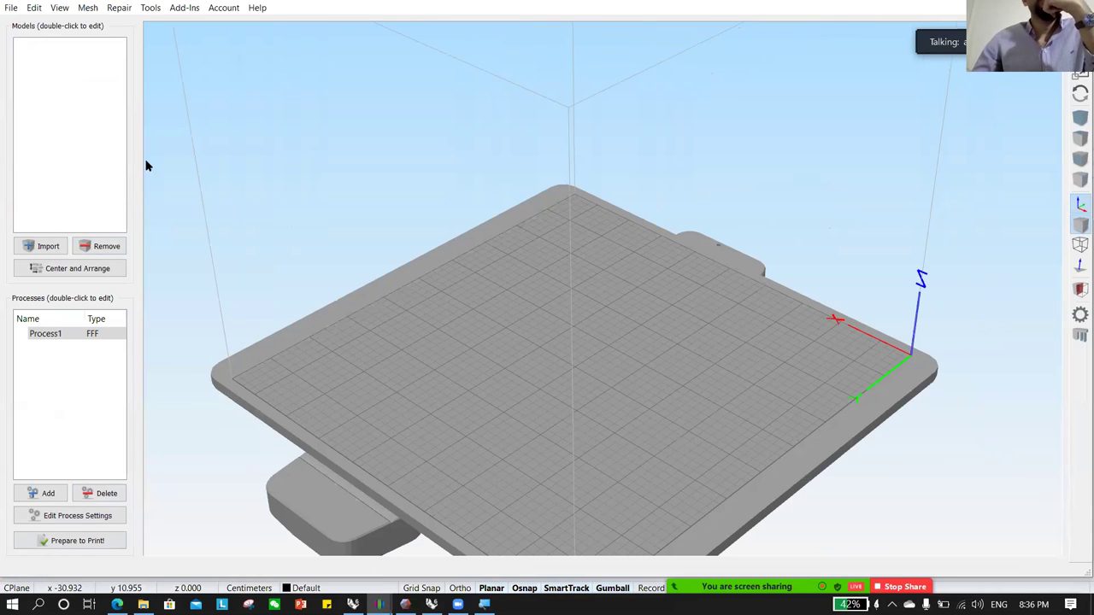
{"action": "key", "text": "Down"}
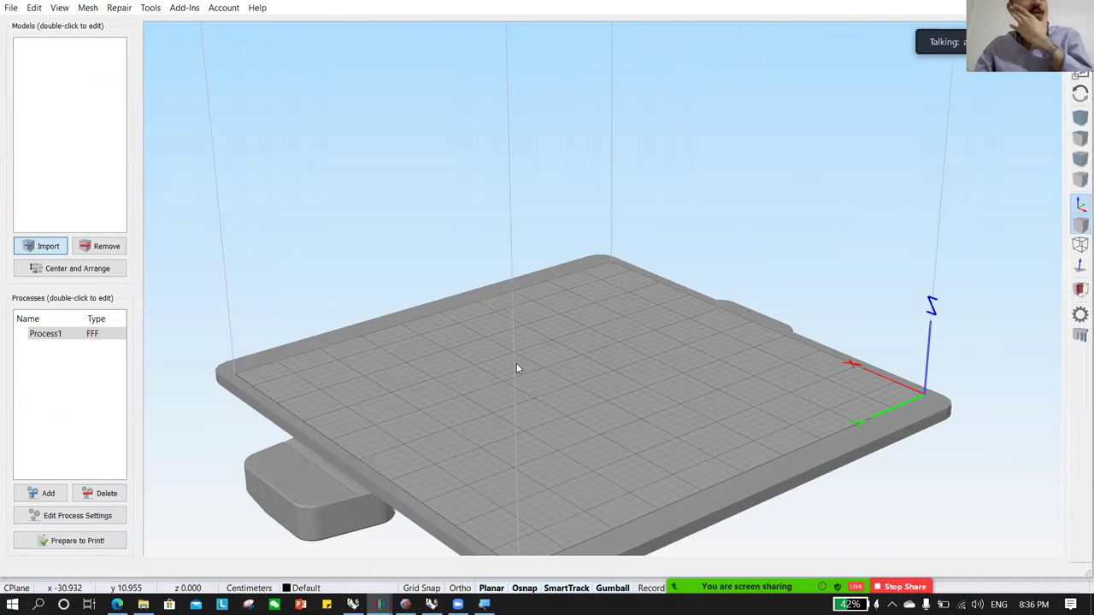
Uniformly scale model 2101 to 160.78 mm X size (958.24%) and orbit to see its height.
{"action": "double_click", "coordinate": [580, 372]}
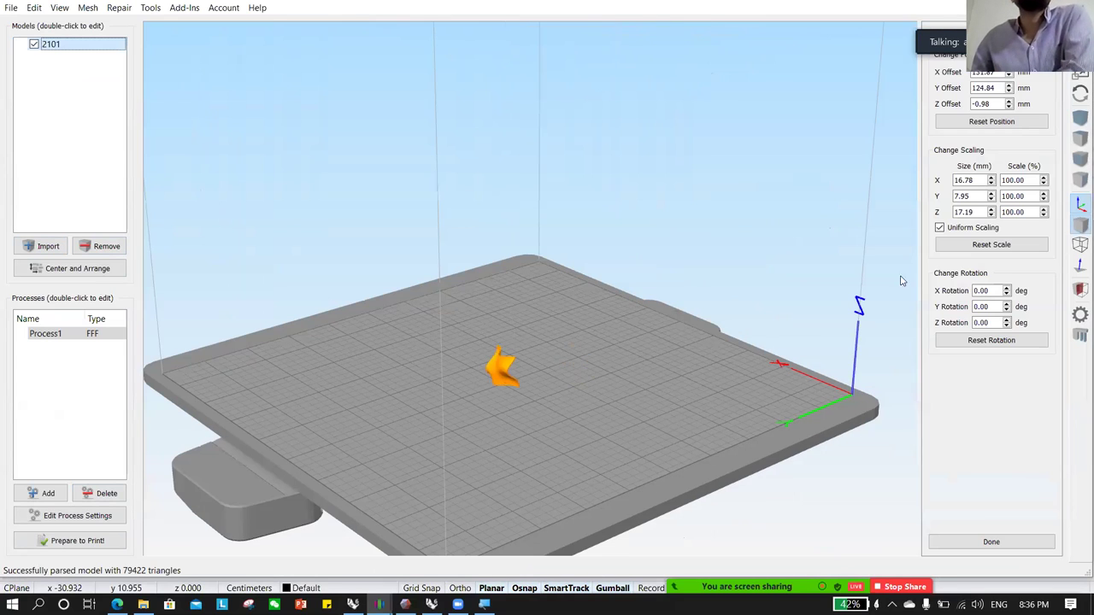
{"action": "left_click", "coordinate": [963, 180]}
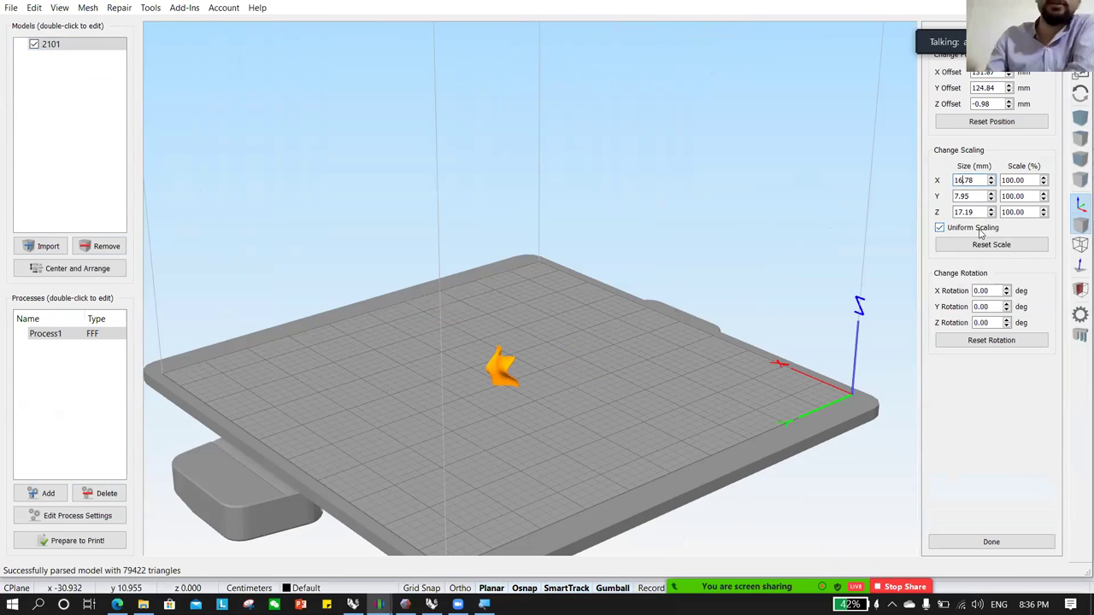
{"action": "type", "text": "0"}
{"action": "key", "text": "Return"}
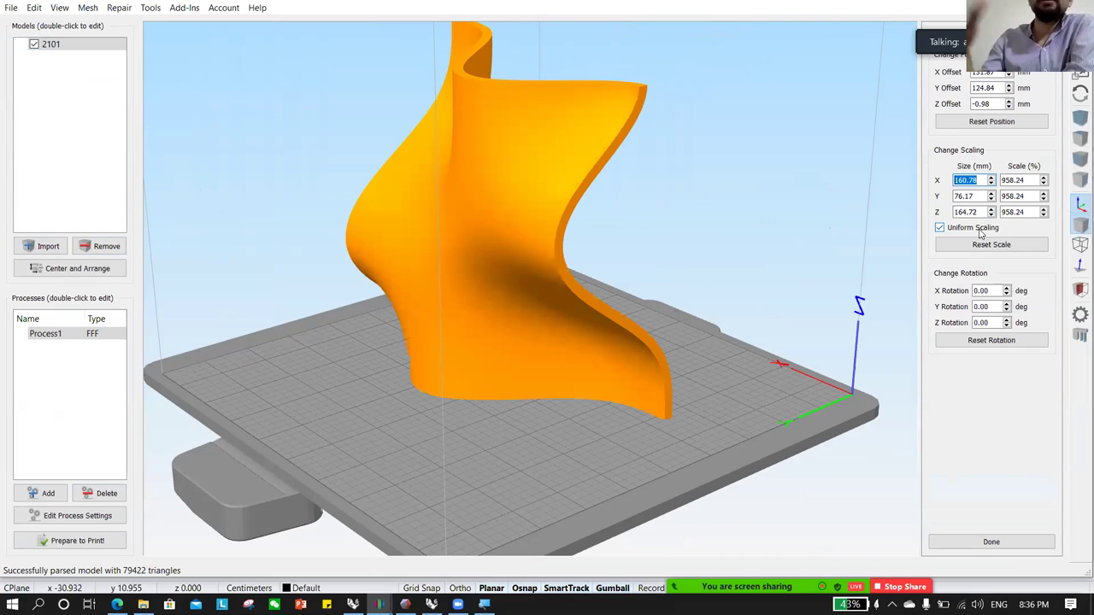
{"action": "left_click", "coordinate": [984, 542]}
{"action": "left_click_drag", "start_coordinate": [685, 238], "coordinate": [266, 190]}
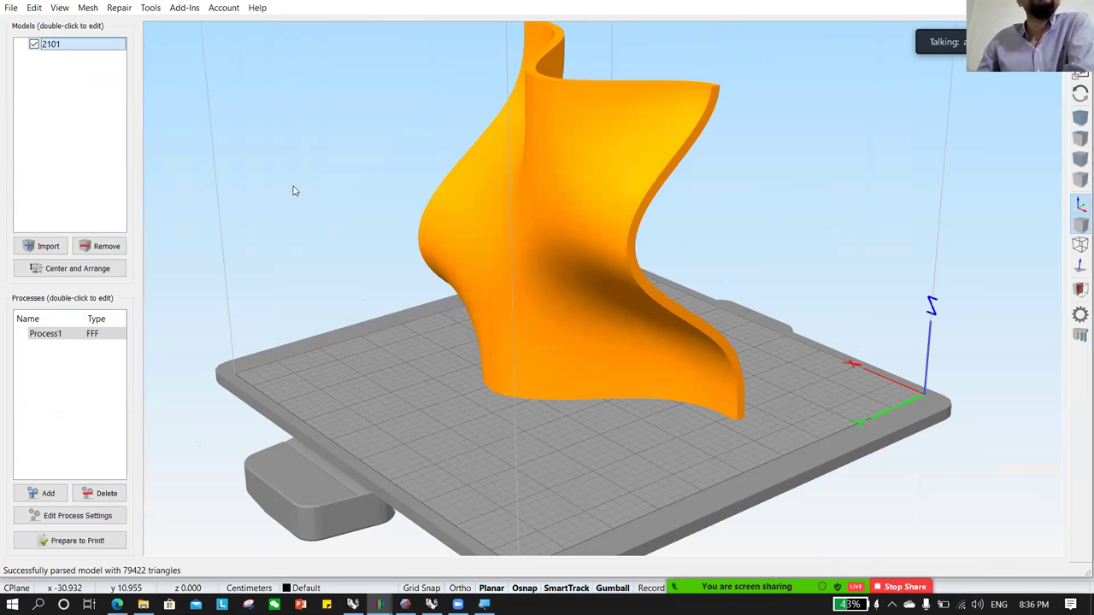
{"action": "left_click_drag", "start_coordinate": [538, 243], "coordinate": [515, 256]}
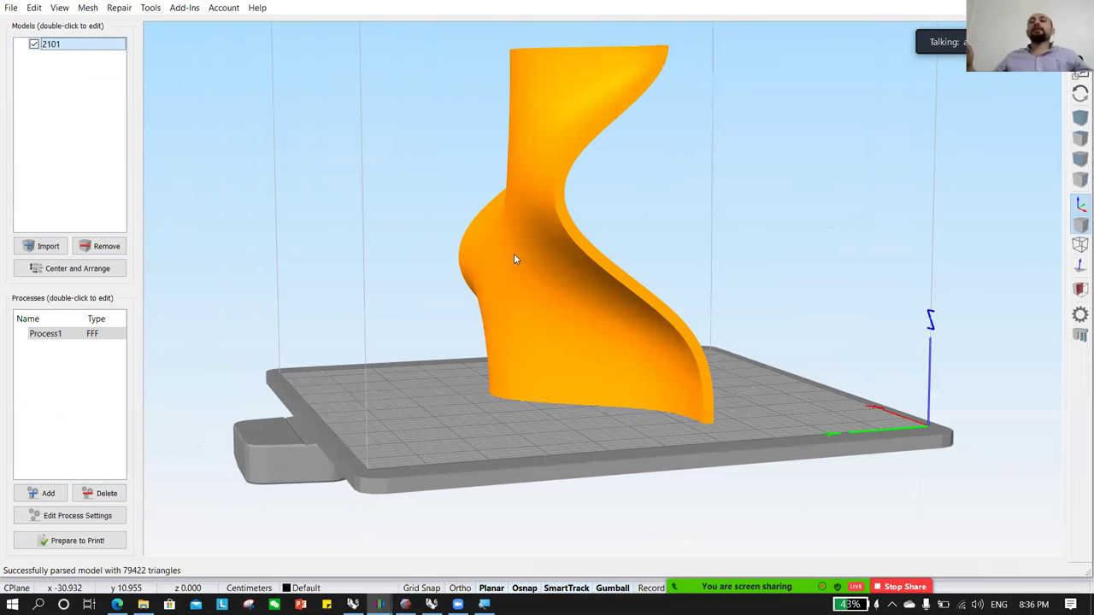
{"action": "left_click_drag", "start_coordinate": [170, 43], "coordinate": [36, 26]}
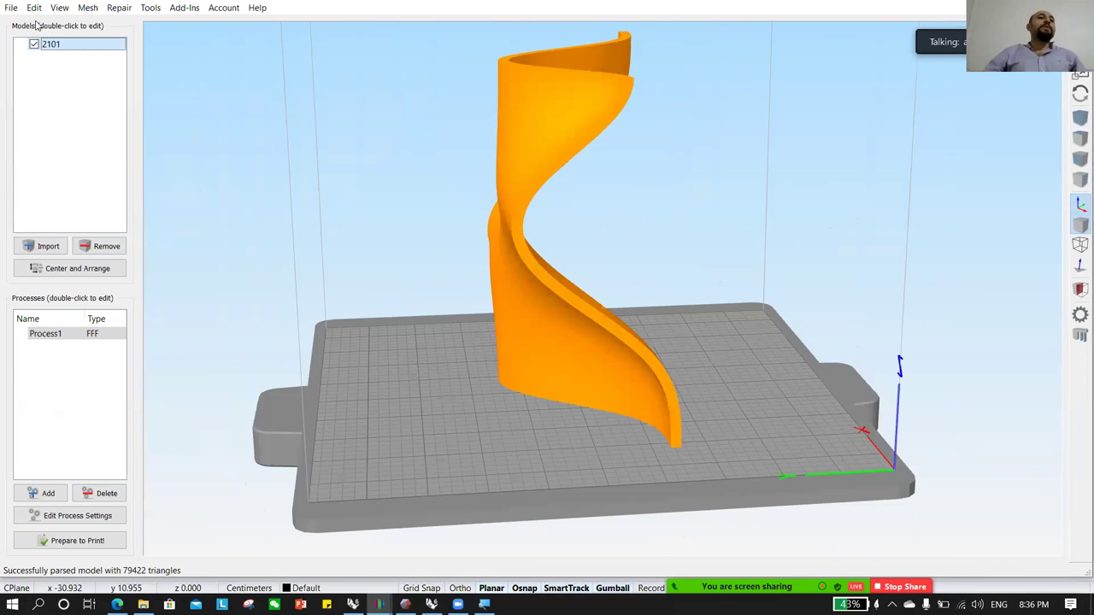
Review the Extruder, Layer and Additions process settings, then switch to the other Simplify3D window.
{"action": "left_click", "coordinate": [109, 517]}
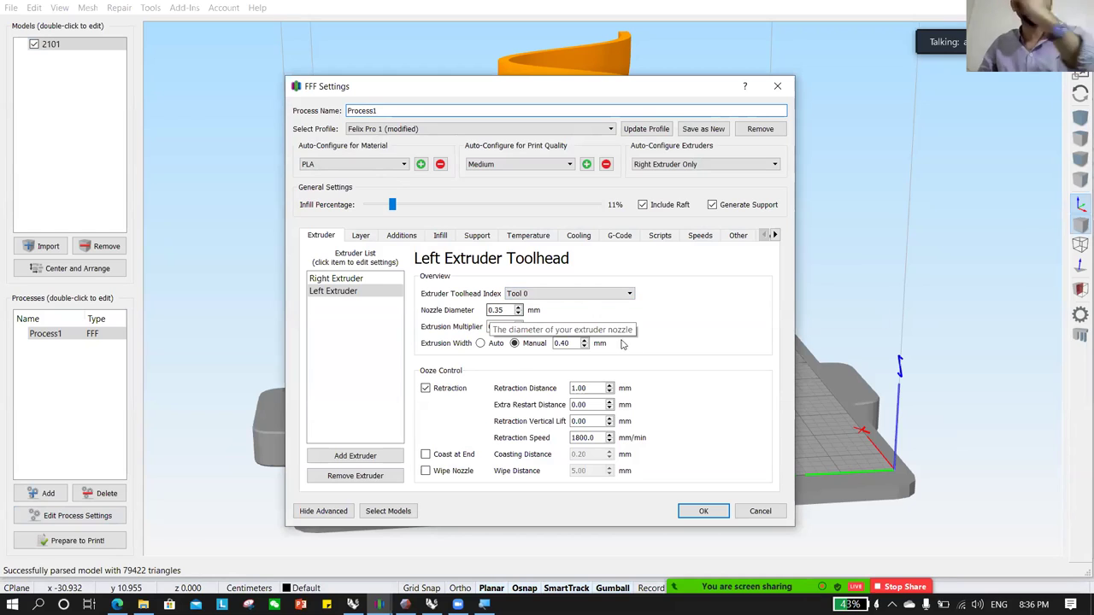
{"action": "left_click", "coordinate": [360, 239]}
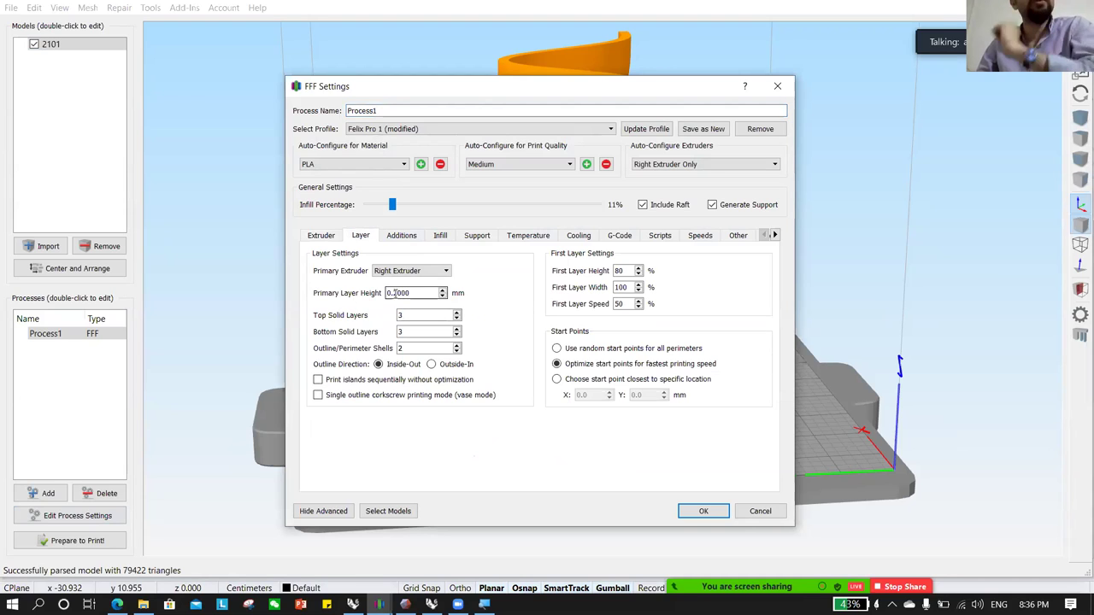
{"action": "left_click", "coordinate": [321, 237]}
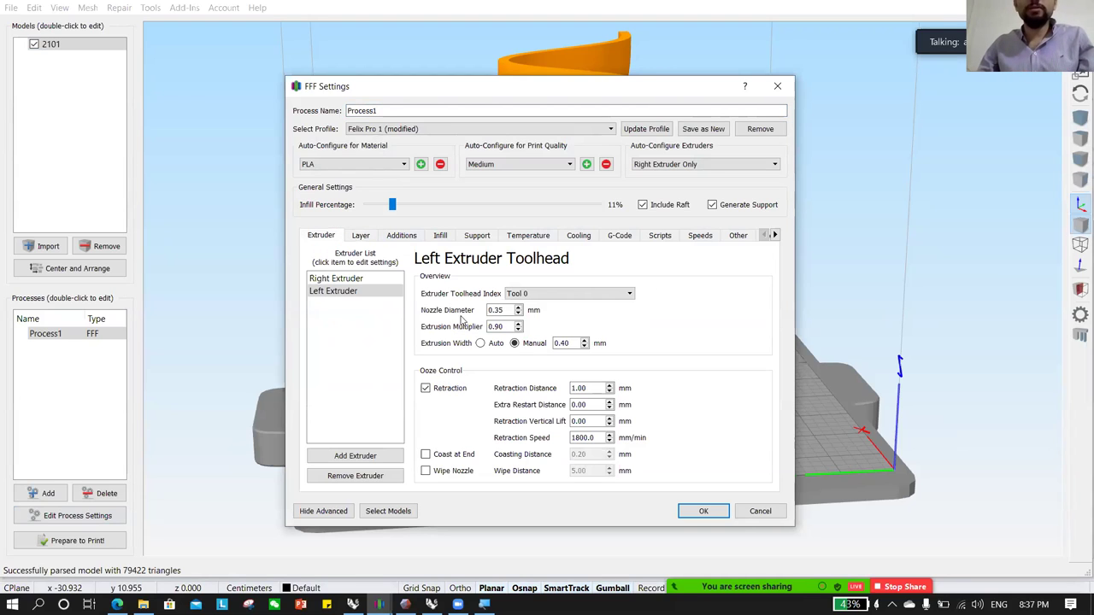
{"action": "left_click", "coordinate": [363, 235]}
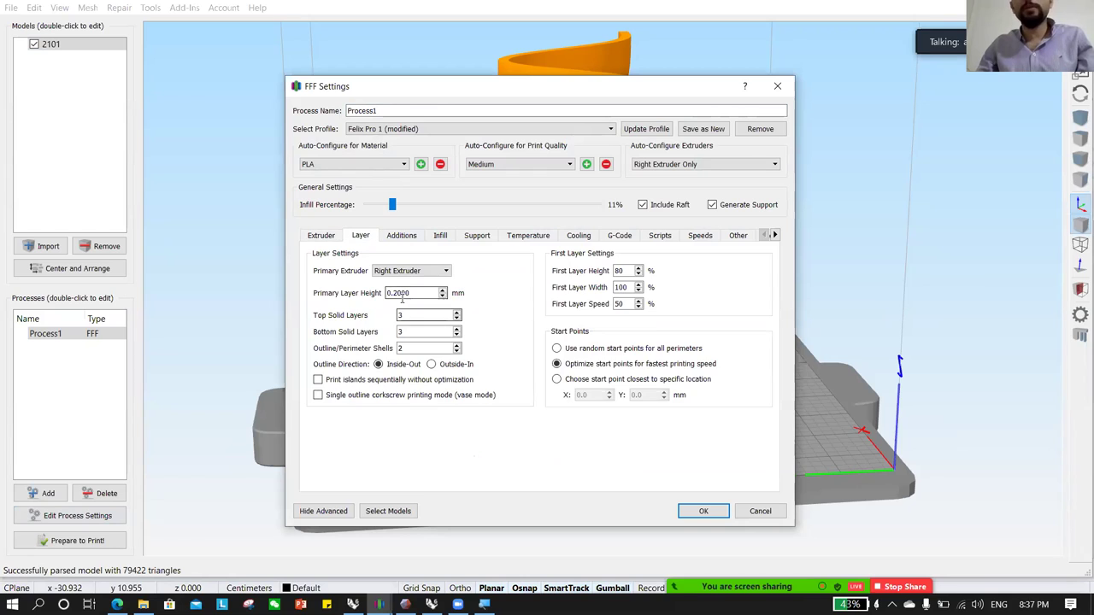
{"action": "mouse_move", "coordinate": [403, 294]}
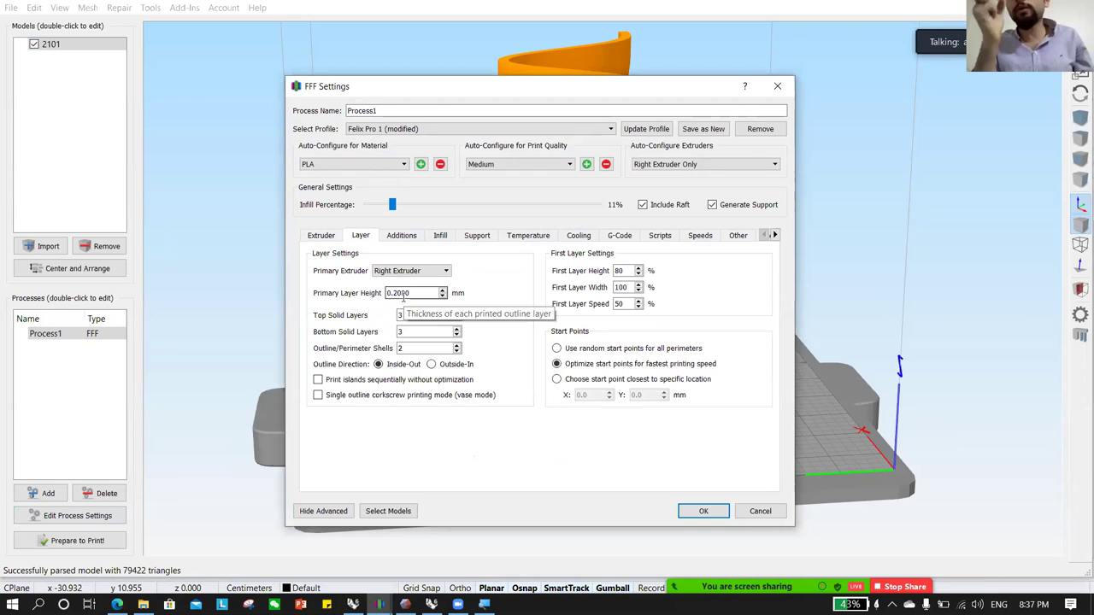
{"action": "left_click", "coordinate": [396, 236]}
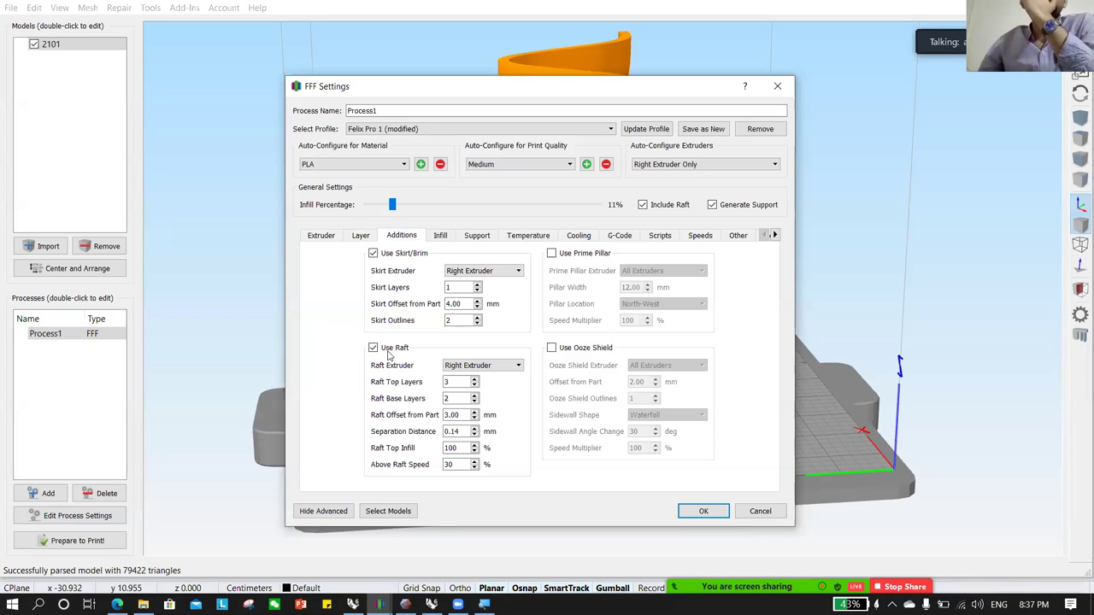
{"action": "mouse_move", "coordinate": [396, 348]}
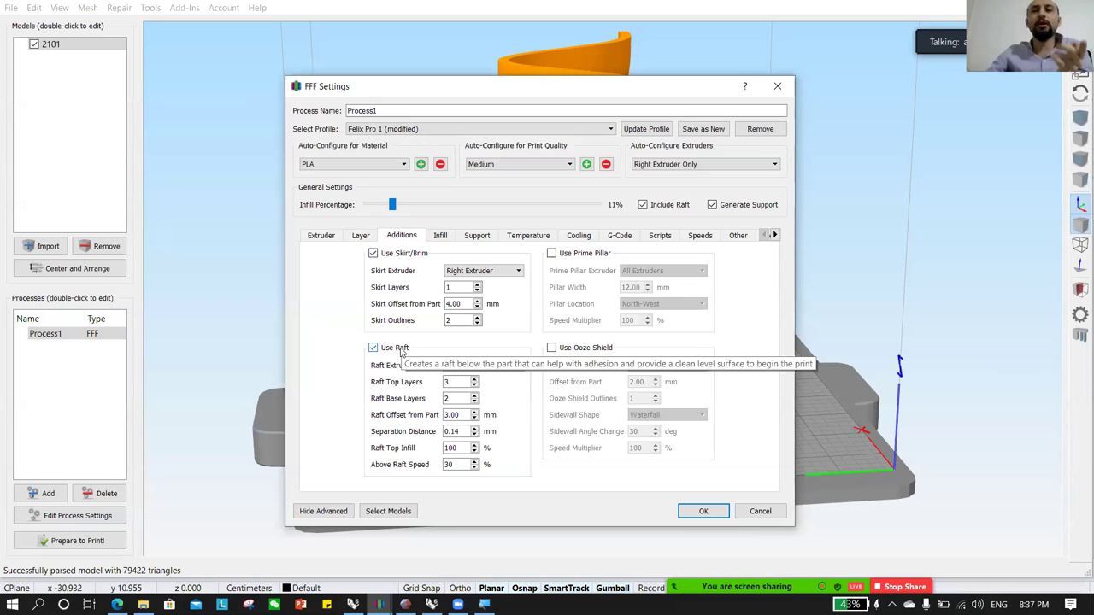
{"action": "left_click", "coordinate": [378, 604]}
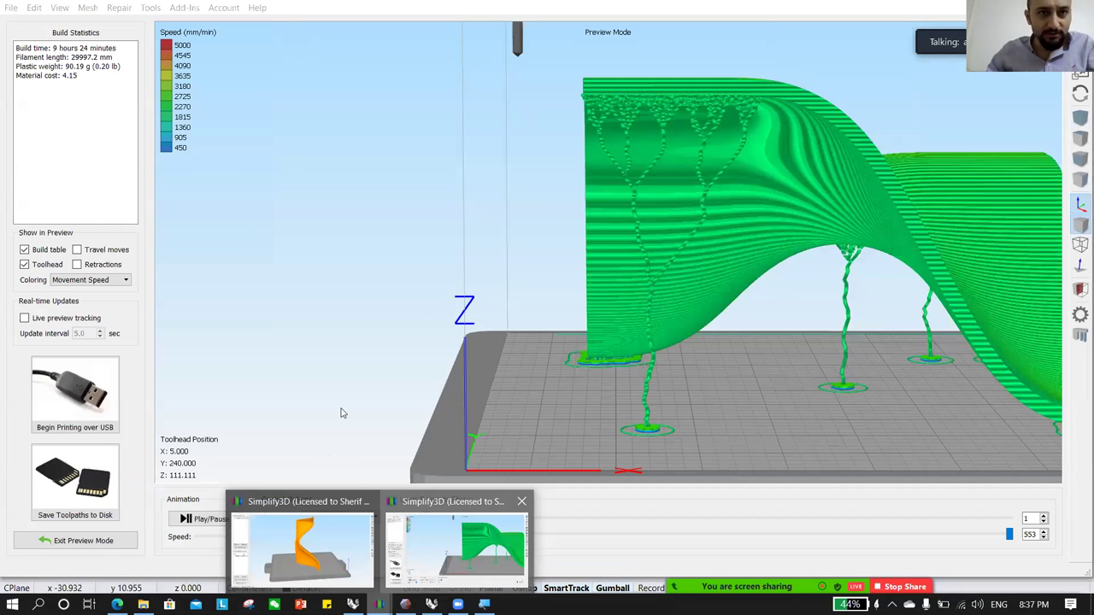
Inspect the tree supports in the sliced preview, then show the Infill settings (rectilinear, 11%).
{"action": "left_click_drag", "start_coordinate": [550, 365], "coordinate": [671, 350]}
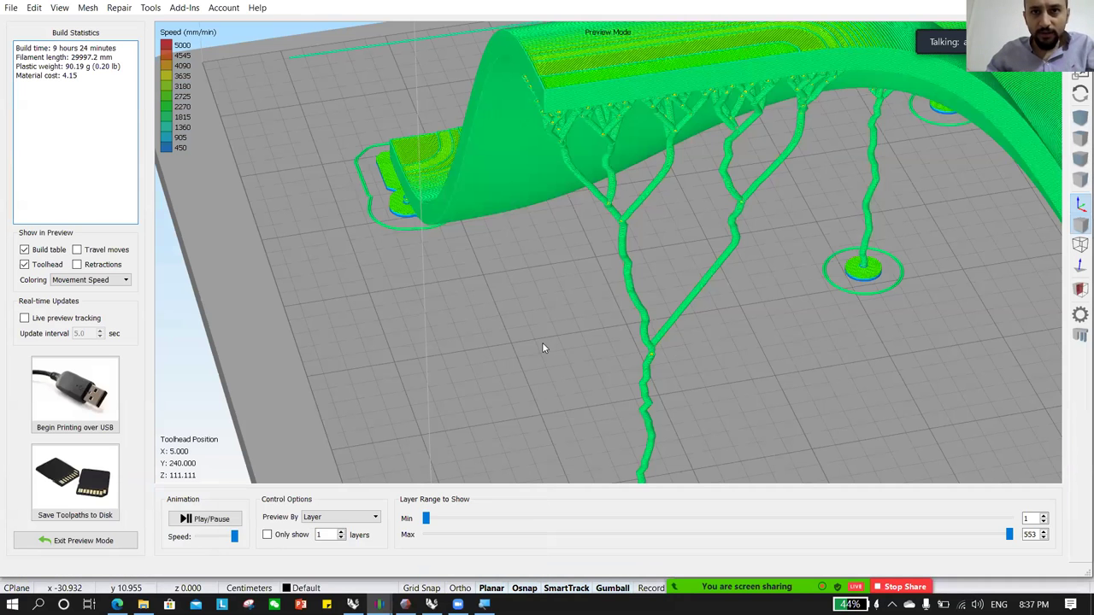
{"action": "left_click_drag", "start_coordinate": [398, 401], "coordinate": [452, 430]}
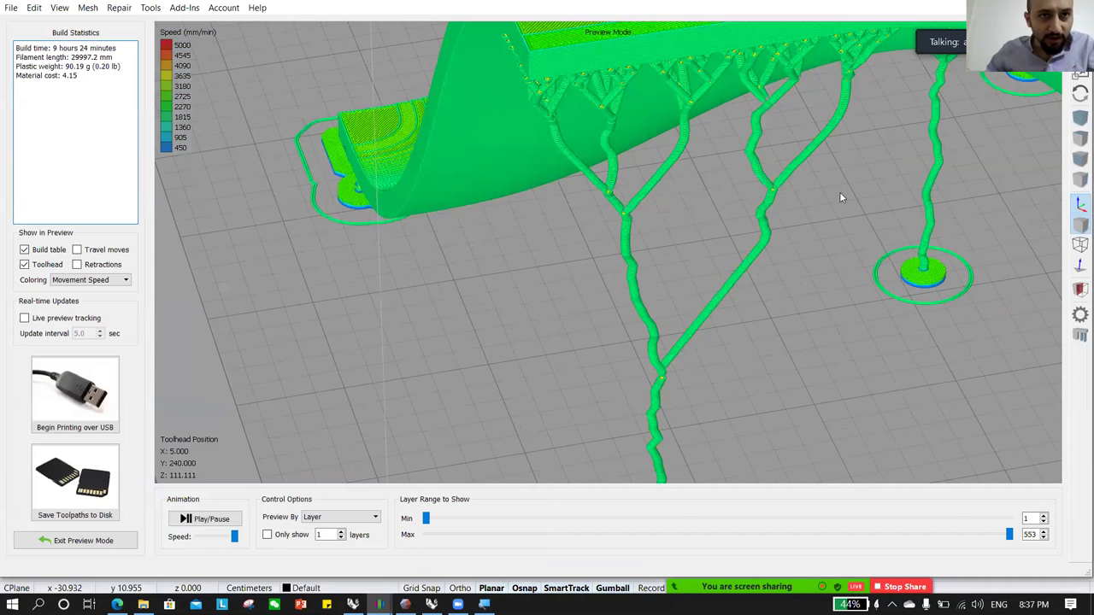
{"action": "key", "text": "ctrl+0"}
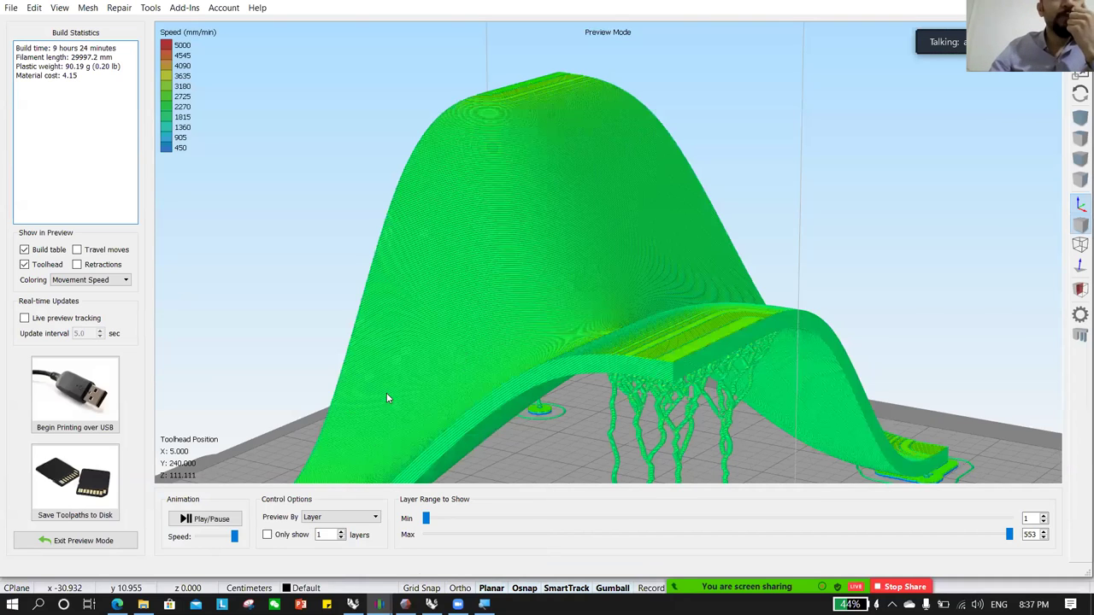
{"action": "left_click_drag", "start_coordinate": [397, 251], "coordinate": [435, 255]}
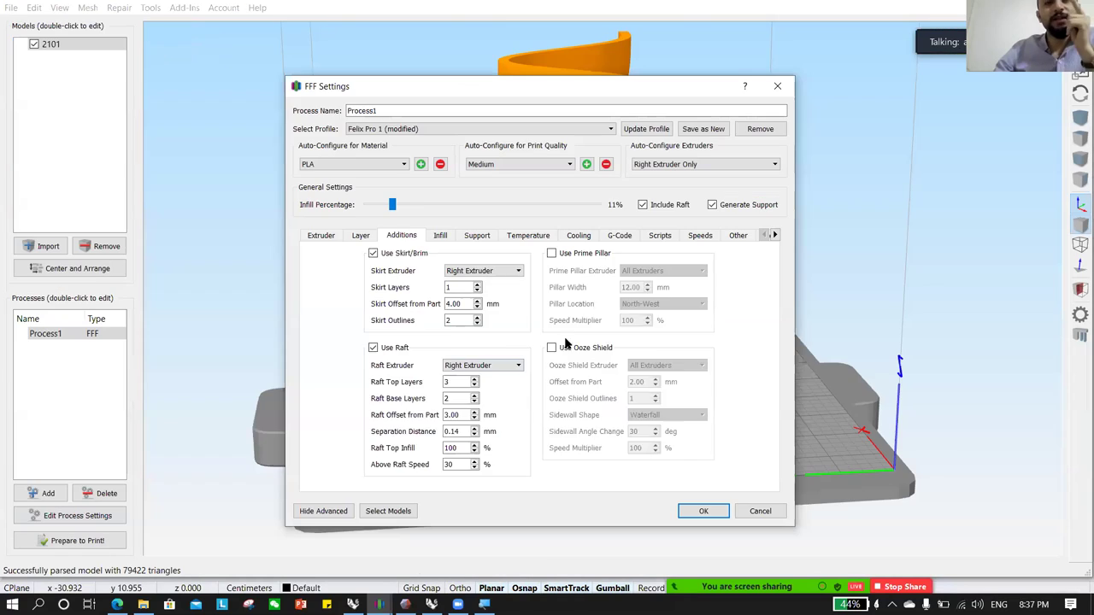
{"action": "left_click", "coordinate": [440, 235]}
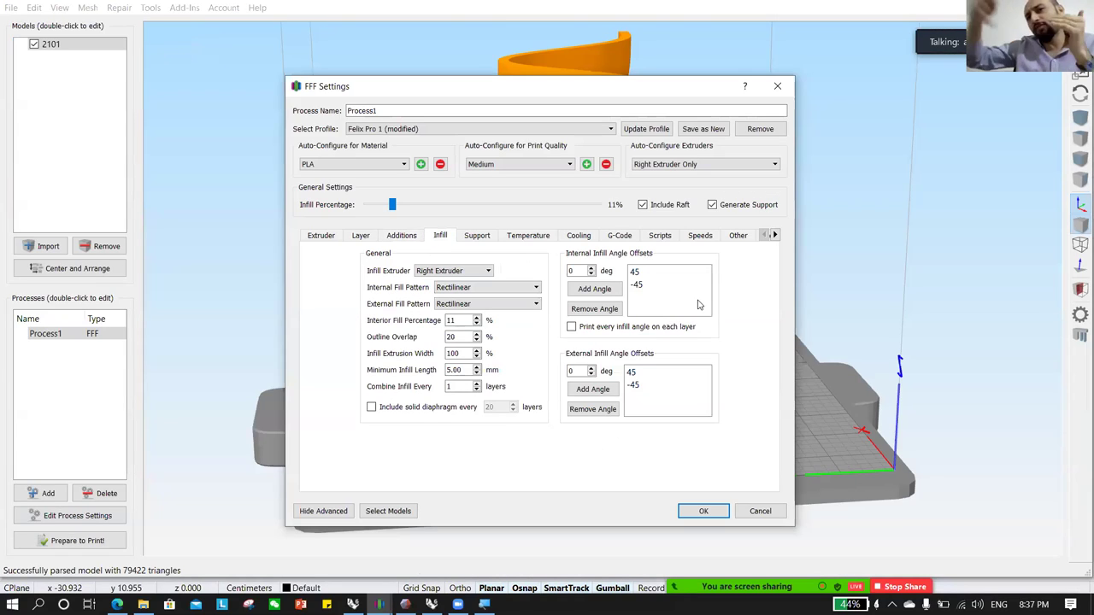
{"action": "mouse_move", "coordinate": [667, 290]}
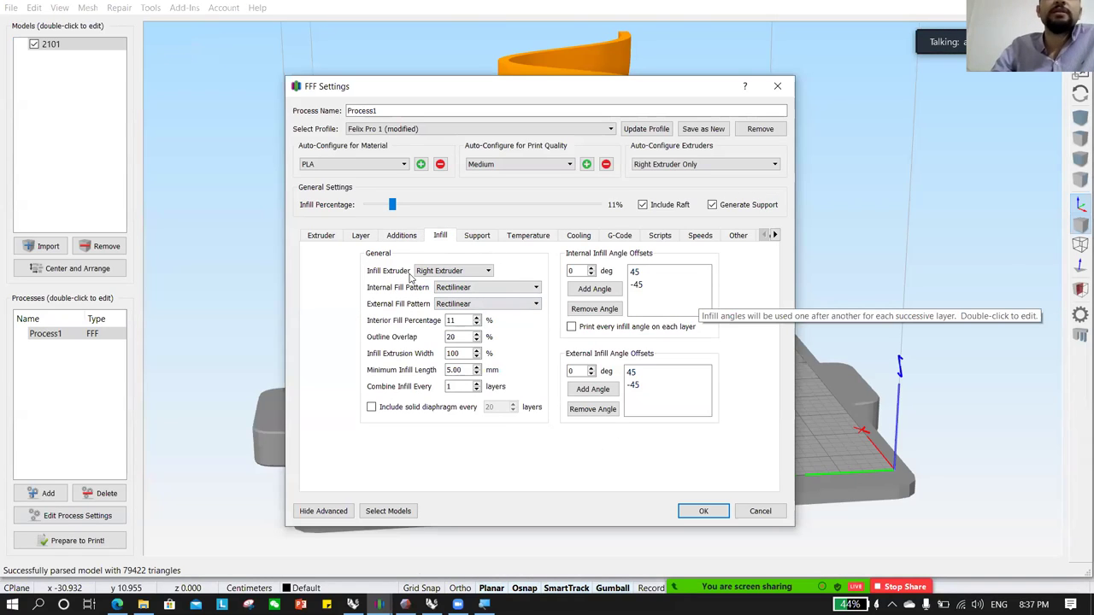
Keep support infill at 30% and slice 2101, giving a 14 h 53 min estimate.
{"action": "key", "text": "ctrl+Tab"}
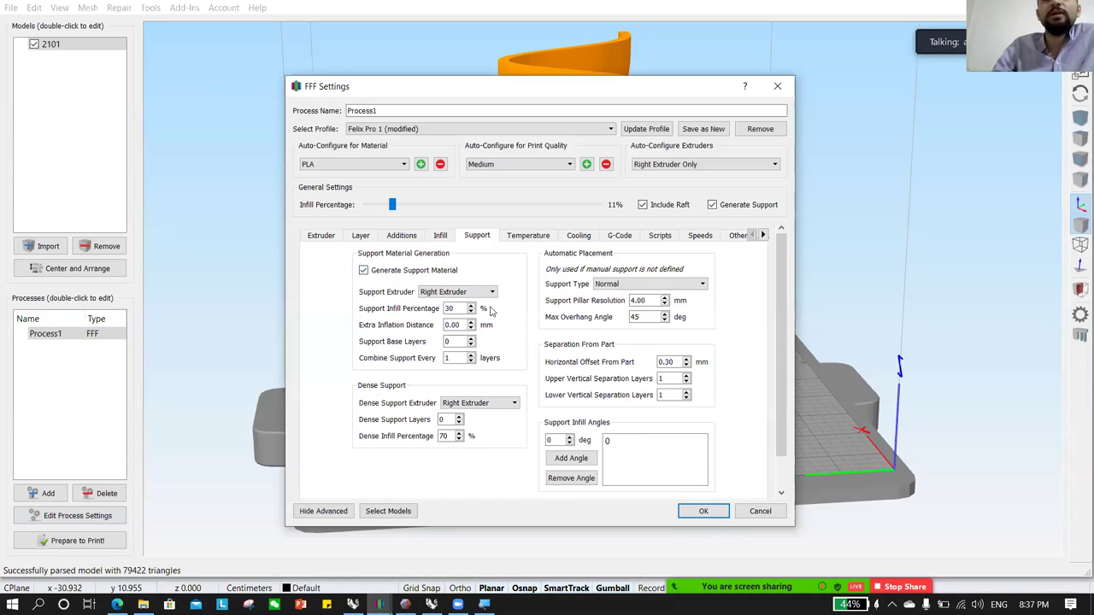
{"action": "double_click", "coordinate": [449, 309]}
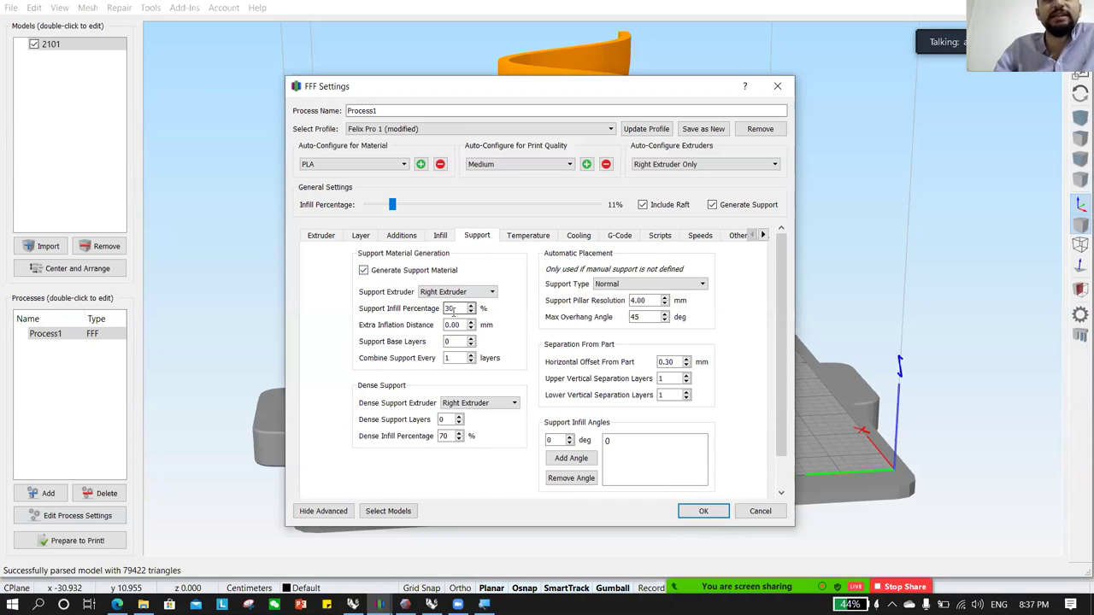
{"action": "left_click", "coordinate": [451, 309]}
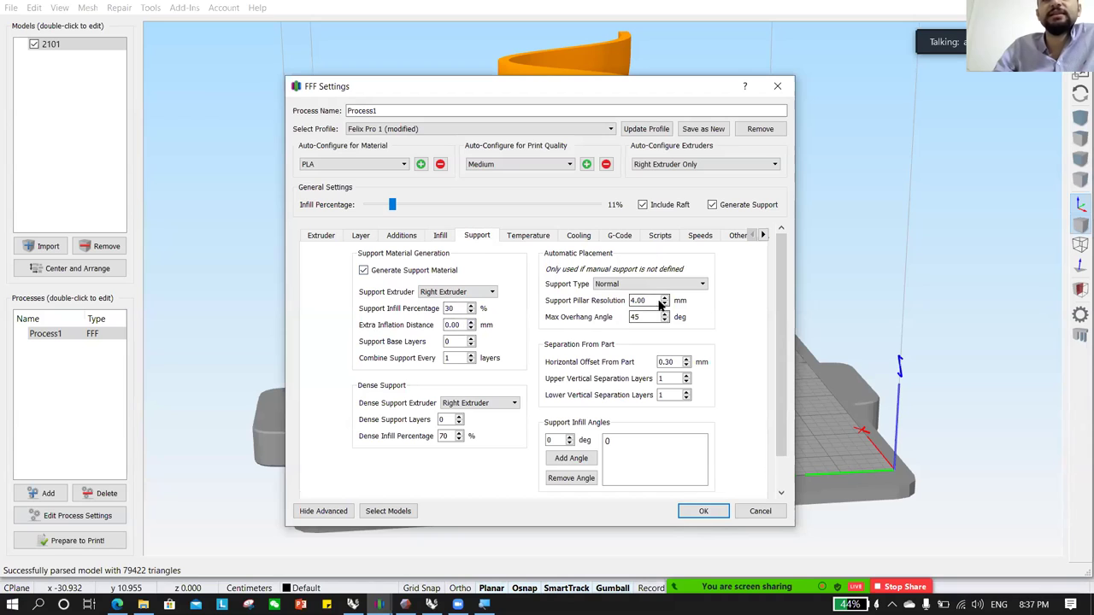
{"action": "left_click", "coordinate": [706, 511]}
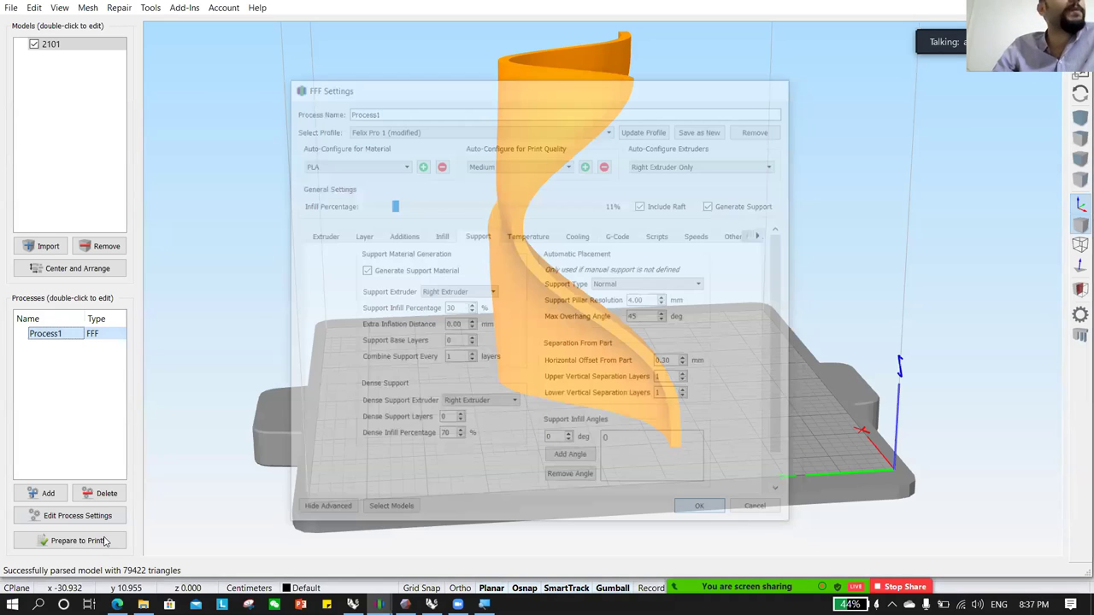
{"action": "left_click", "coordinate": [104, 542]}
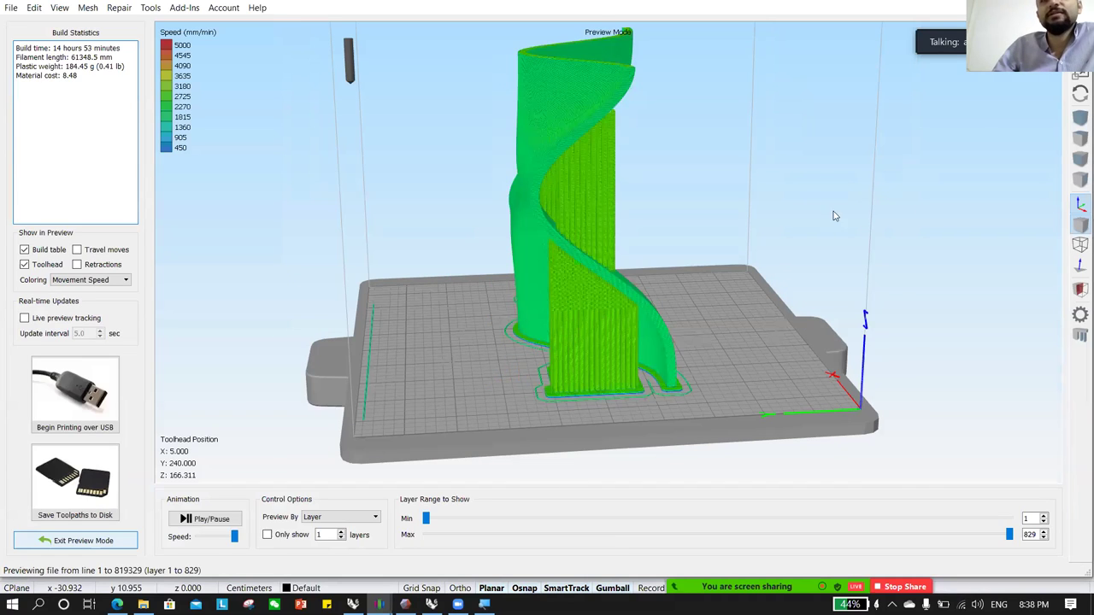
Play the layer-by-layer print animation from a diagonal origin-corner view.
{"action": "key", "text": "0"}
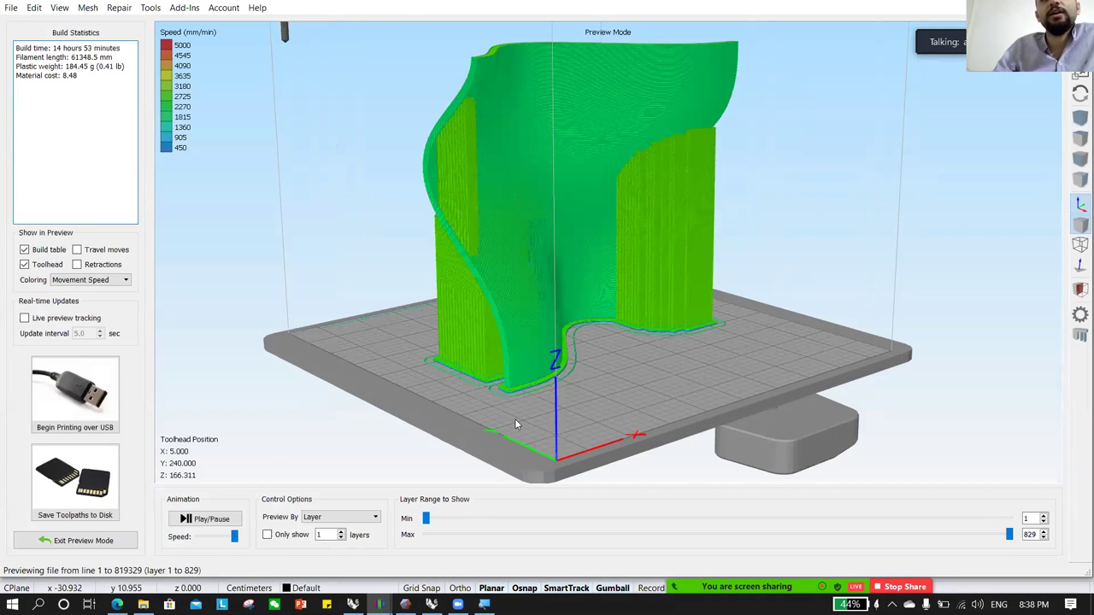
{"action": "scroll", "coordinate": [513, 188], "scroll_direction": "up", "scroll_amount": 5}
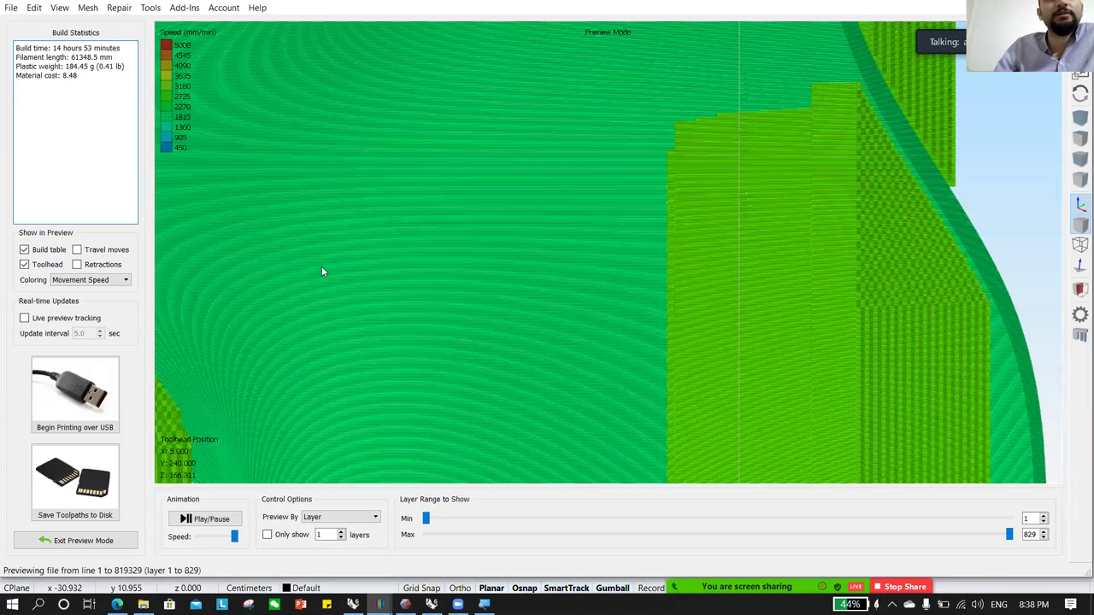
{"action": "scroll", "coordinate": [274, 272], "scroll_direction": "down", "scroll_amount": 5}
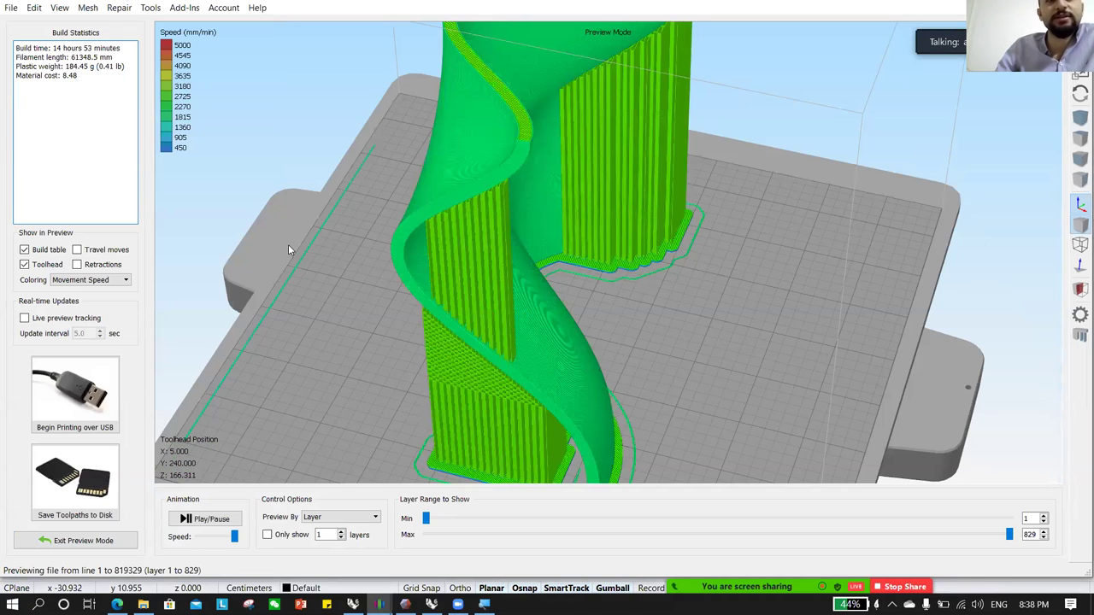
{"action": "scroll", "coordinate": [509, 199], "scroll_direction": "up", "scroll_amount": 5}
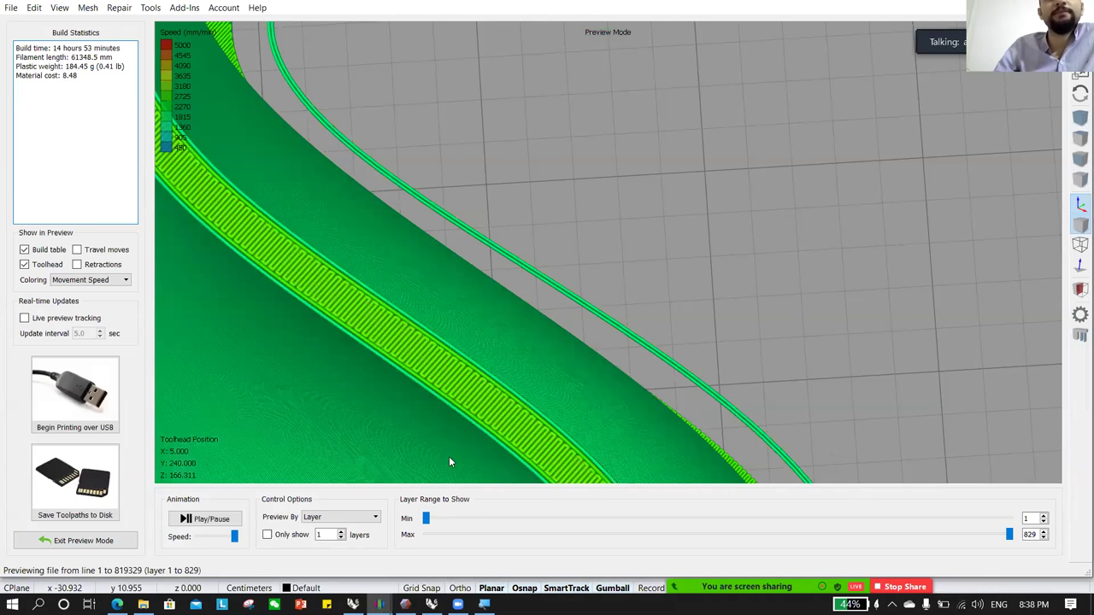
{"action": "scroll", "coordinate": [449, 462], "scroll_direction": "down", "scroll_amount": 5}
{"action": "key", "text": "space"}
{"action": "scroll", "coordinate": [530, 354], "scroll_direction": "down", "scroll_amount": 5}
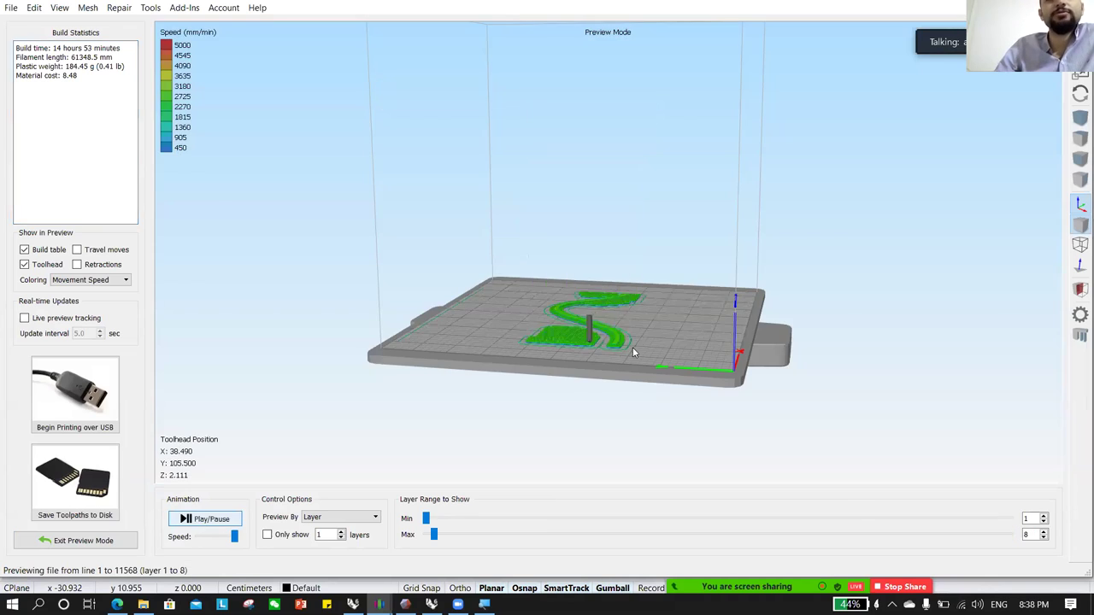
{"action": "scroll", "coordinate": [563, 380], "scroll_direction": "up", "scroll_amount": 2}
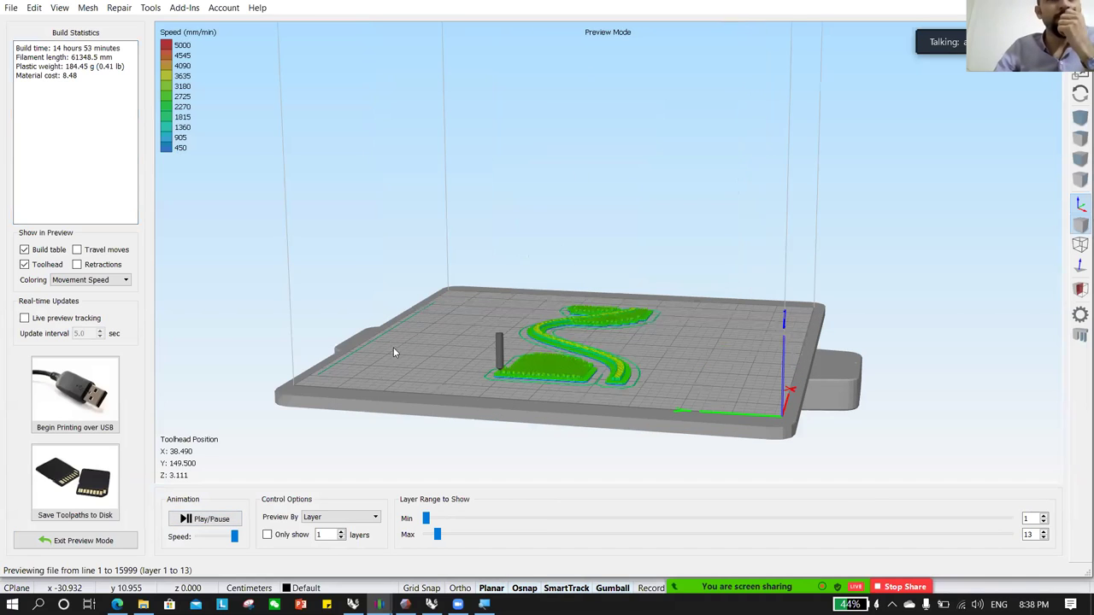
{"action": "scroll", "coordinate": [393, 348], "scroll_direction": "up", "scroll_amount": 3}
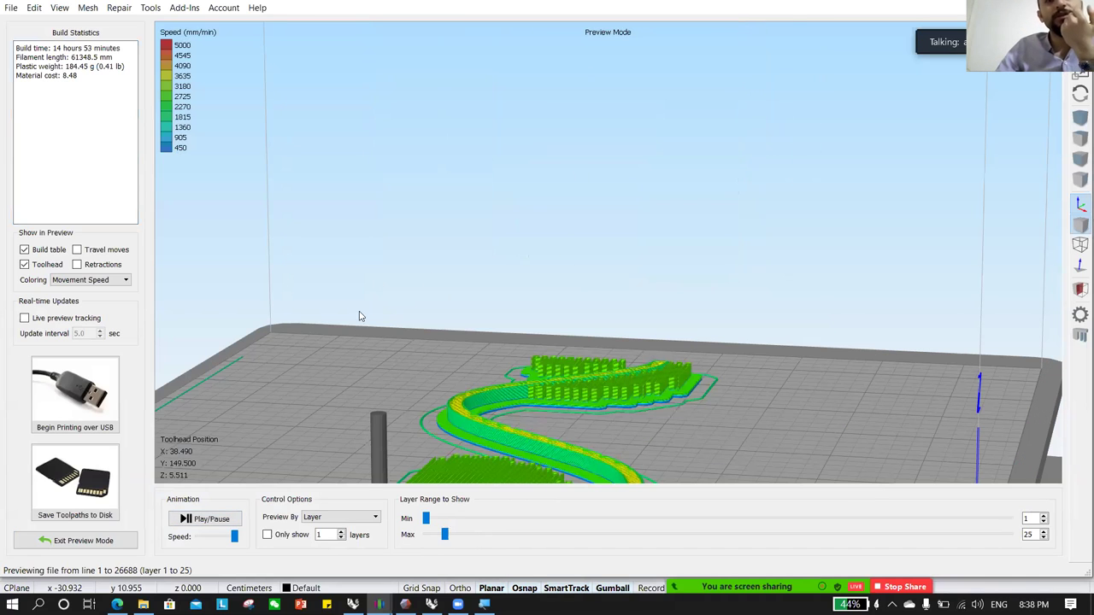
{"action": "scroll", "coordinate": [444, 427], "scroll_direction": "up", "scroll_amount": 5}
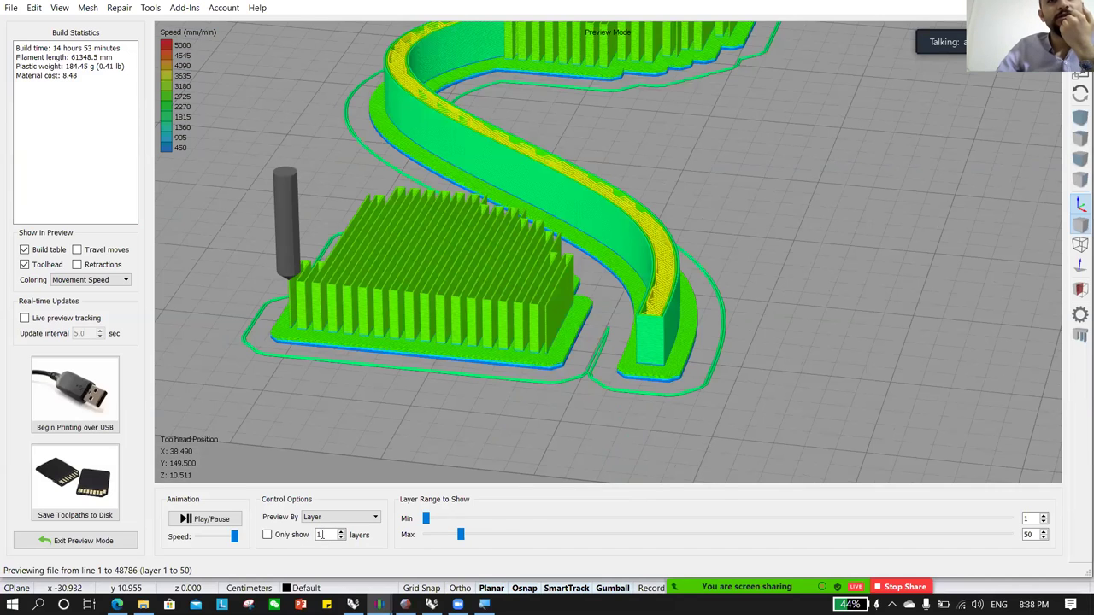
Preview the toolpaths by line, orbit around the S-shaped part, then bring Meshmixer forward.
{"action": "key", "text": "Down"}
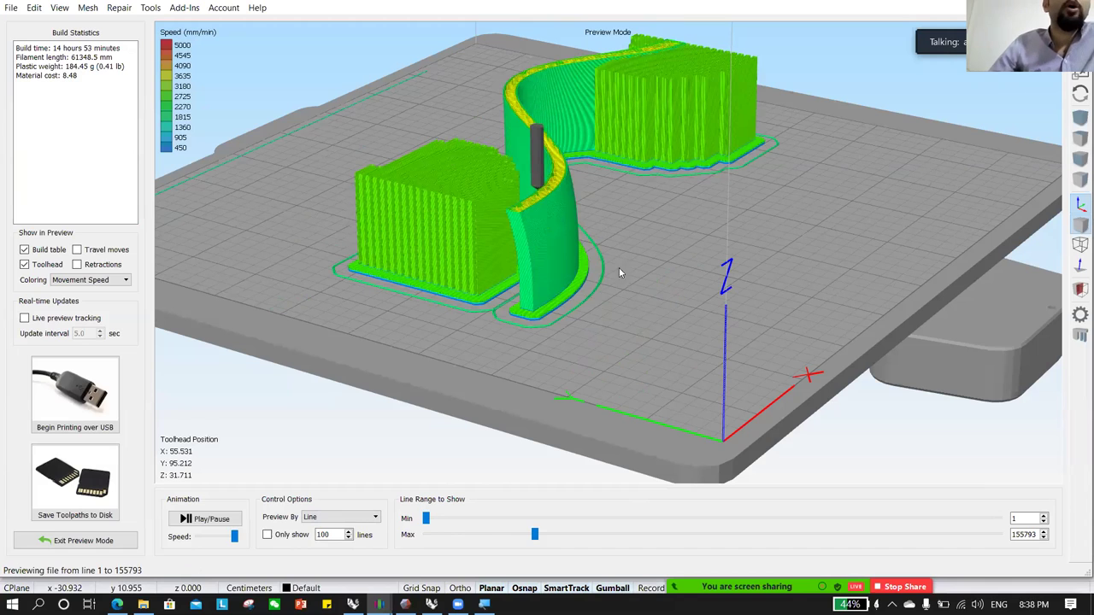
{"action": "left_click_drag", "start_coordinate": [731, 286], "coordinate": [719, 229]}
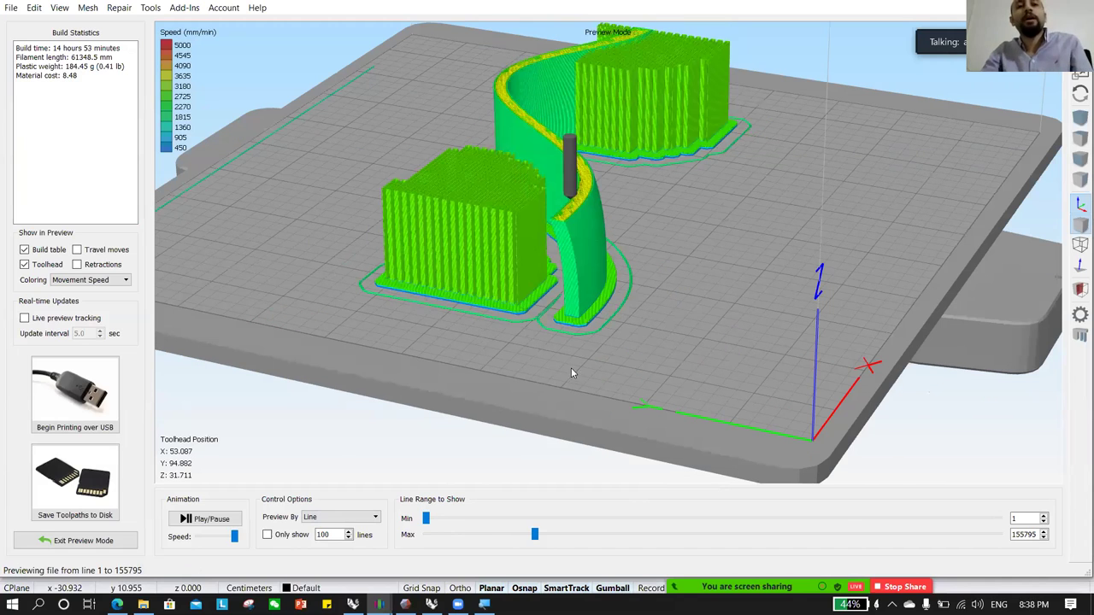
{"action": "scroll", "coordinate": [577, 365], "scroll_direction": "up", "scroll_amount": 5}
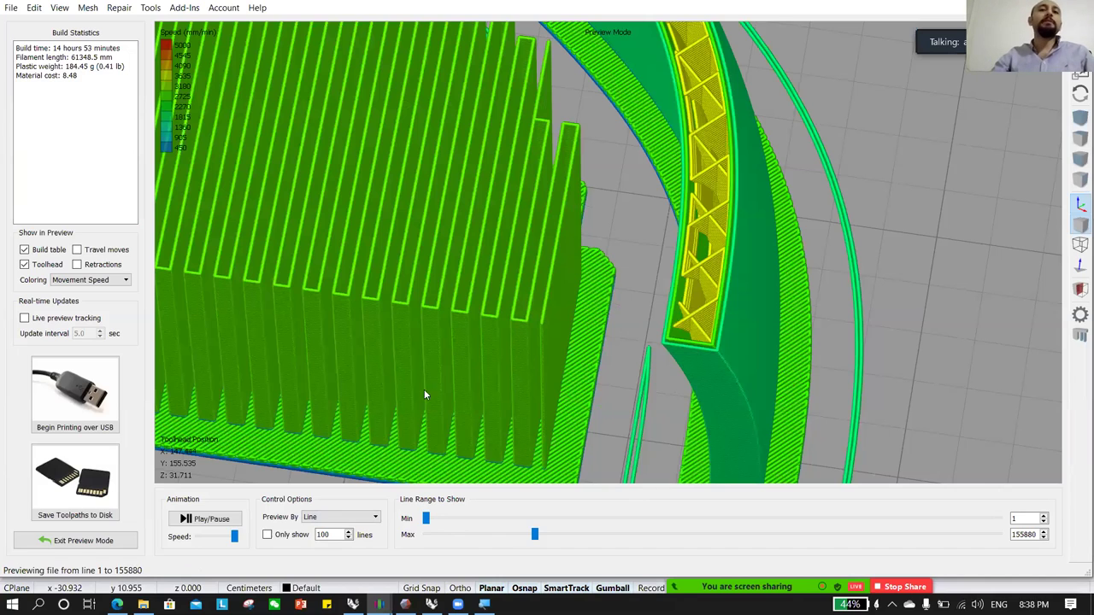
{"action": "scroll", "coordinate": [390, 366], "scroll_direction": "down", "scroll_amount": 5}
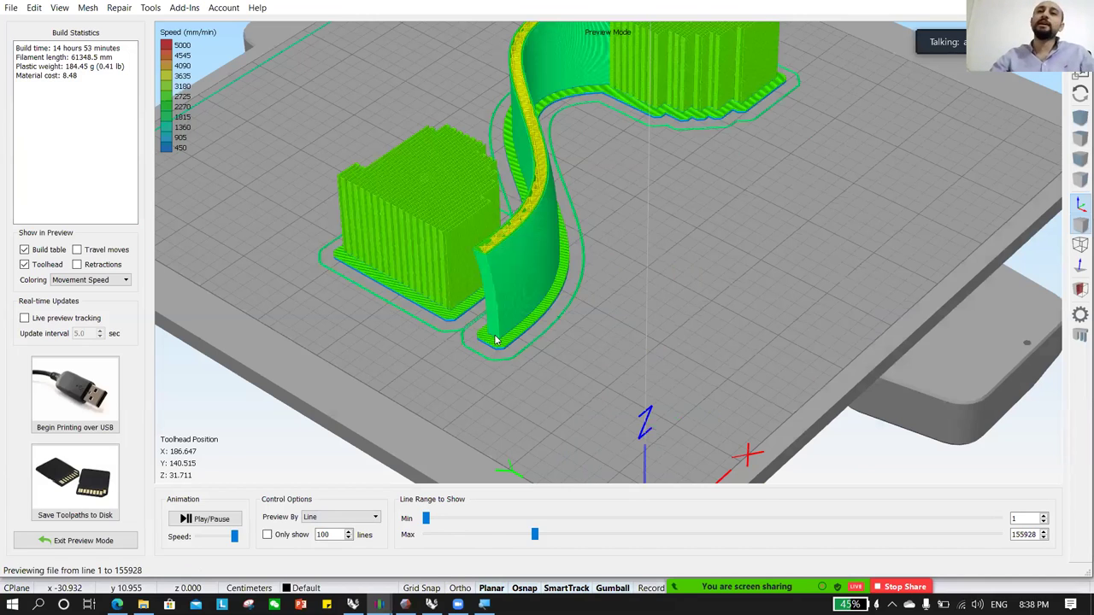
{"action": "scroll", "coordinate": [503, 179], "scroll_direction": "up", "scroll_amount": 5}
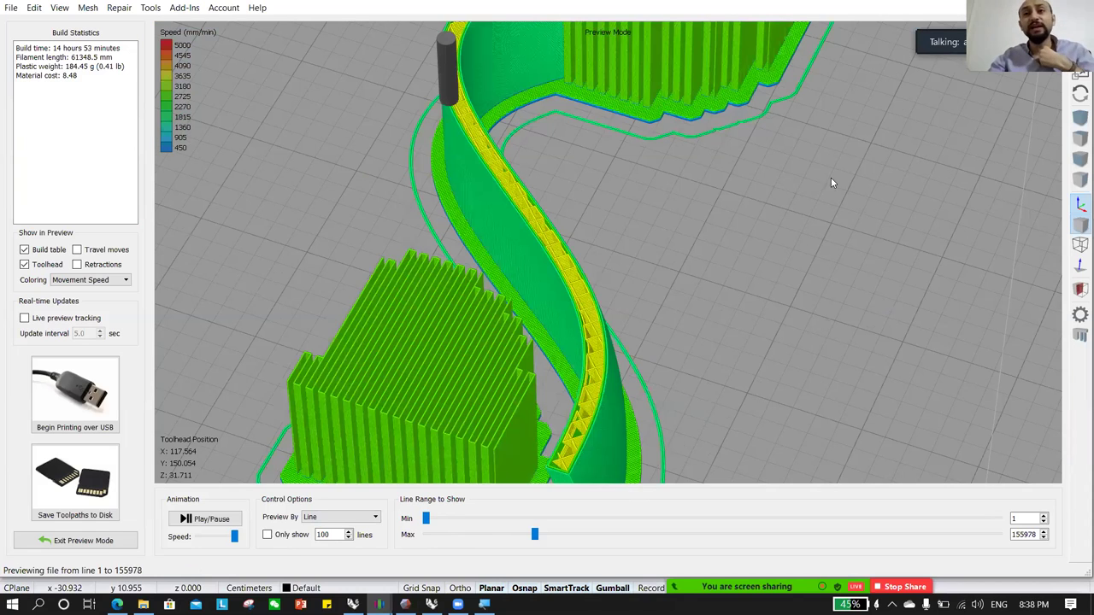
{"action": "scroll", "coordinate": [769, 171], "scroll_direction": "down", "scroll_amount": 3}
{"action": "scroll", "coordinate": [449, 388], "scroll_direction": "up", "scroll_amount": 2}
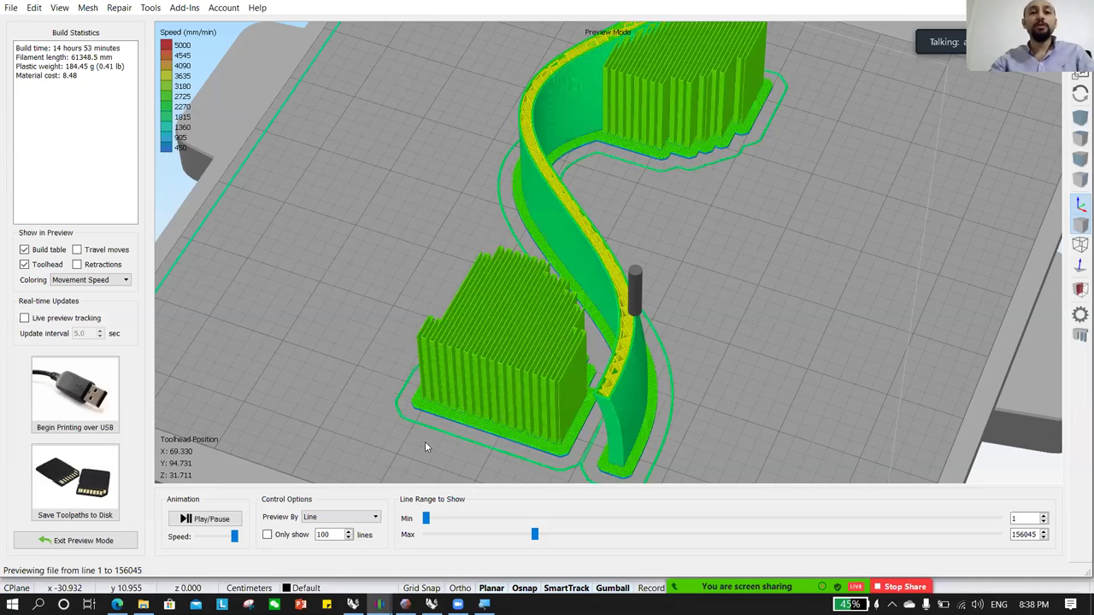
{"action": "left_click_drag", "start_coordinate": [425, 441], "coordinate": [300, 537]}
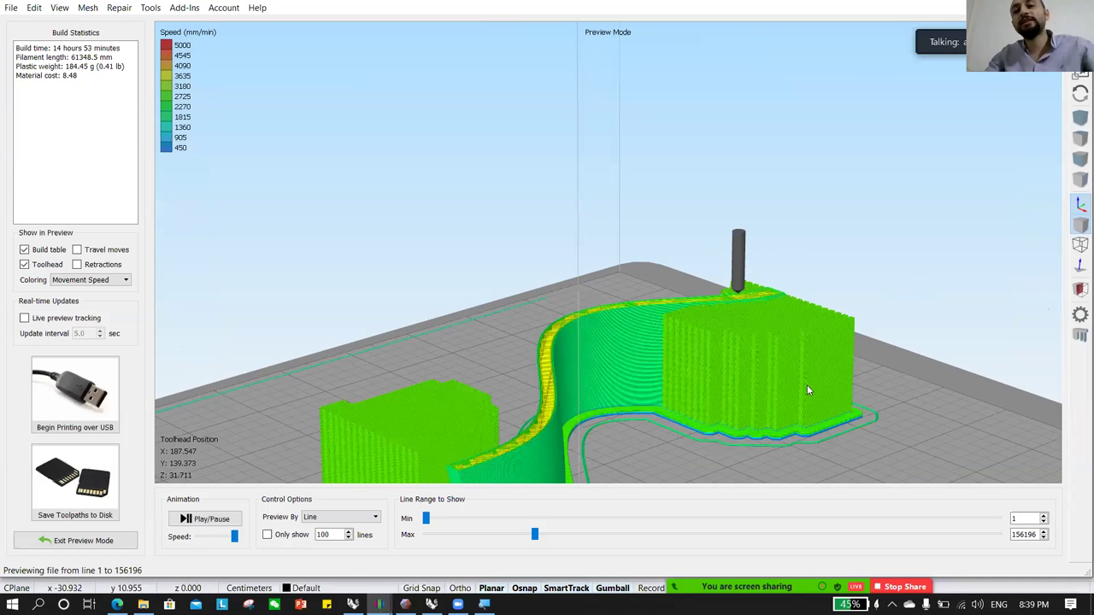
{"action": "scroll", "coordinate": [442, 542], "scroll_direction": "down", "scroll_amount": 5}
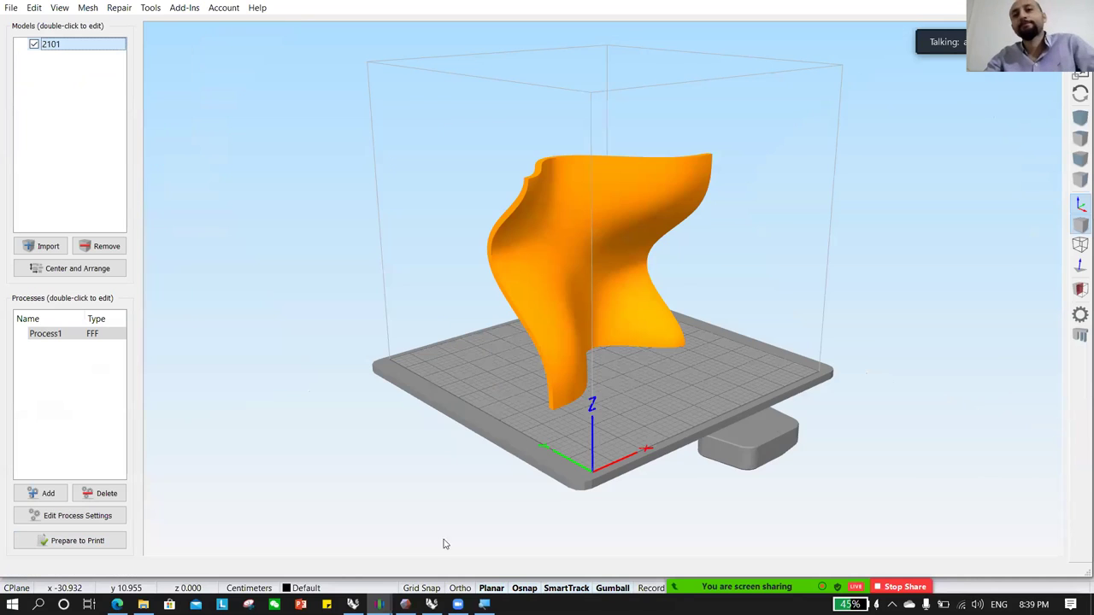
{"action": "key", "text": "alt+Tab"}
{"action": "mouse_move", "coordinate": [969, 235]}
{"action": "right_mouse_down"}
{"action": "mouse_move", "coordinate": [690, 283]}
{"action": "mouse_move", "coordinate": [525, 533]}
{"action": "right_mouse_up"}
Start a fresh Meshmixer session, dismiss crash recovery, and import 2101.stl.
{"action": "mouse_move", "coordinate": [725, 457]}
{"action": "right_mouse_down"}
{"action": "mouse_move", "coordinate": [598, 478]}
{"action": "mouse_move", "coordinate": [478, 530]}
{"action": "right_mouse_up"}
{"action": "right_click", "coordinate": [405, 605]}
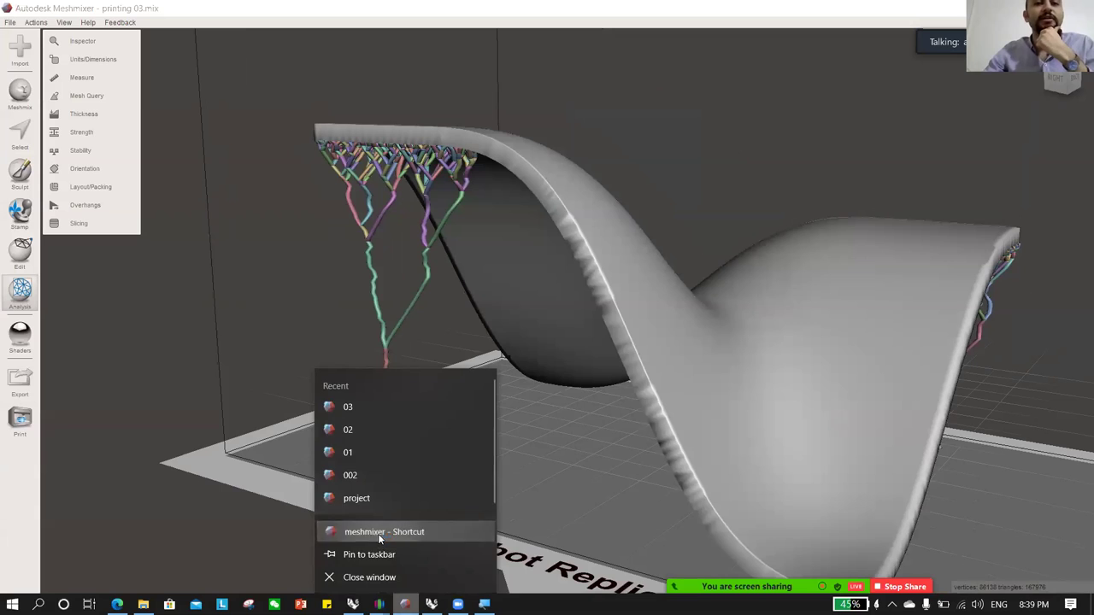
{"action": "left_click", "coordinate": [377, 534]}
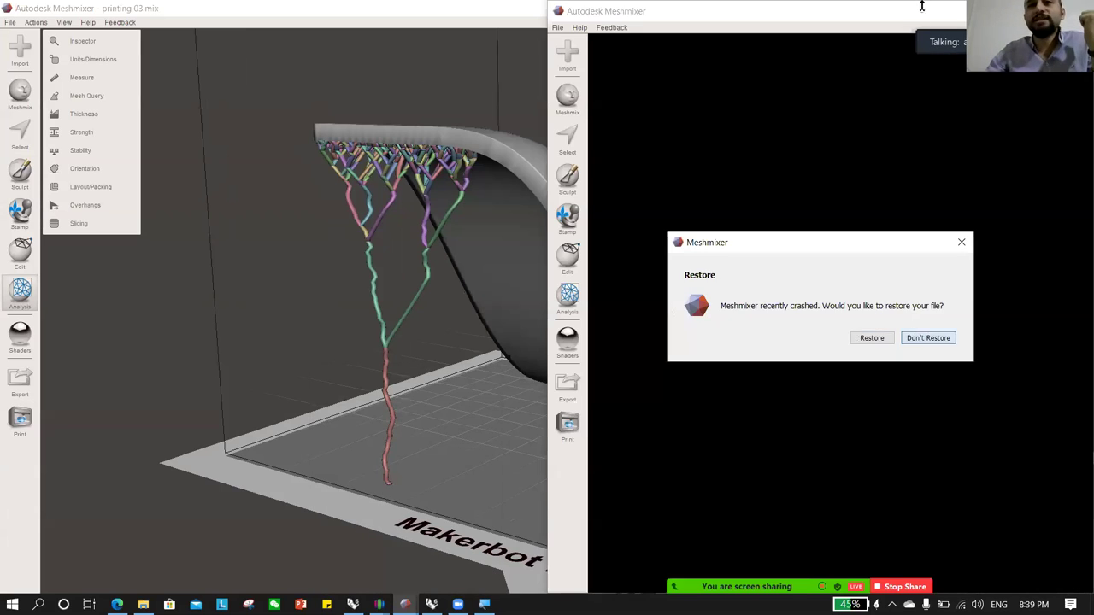
{"action": "left_click", "coordinate": [926, 338]}
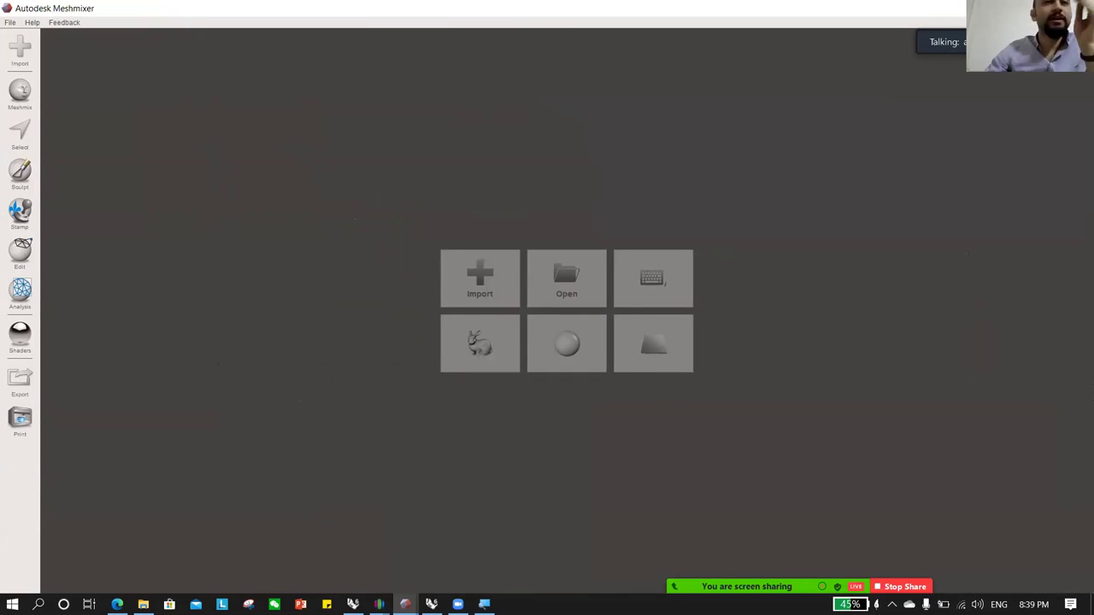
{"action": "left_click", "coordinate": [511, 270]}
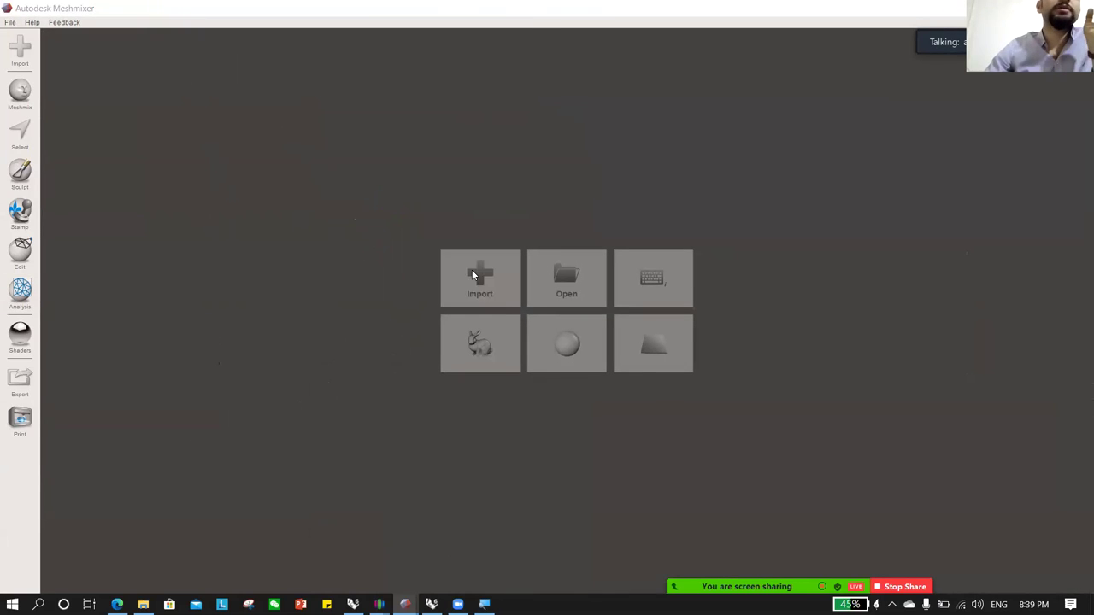
{"action": "double_click", "coordinate": [152, 195]}
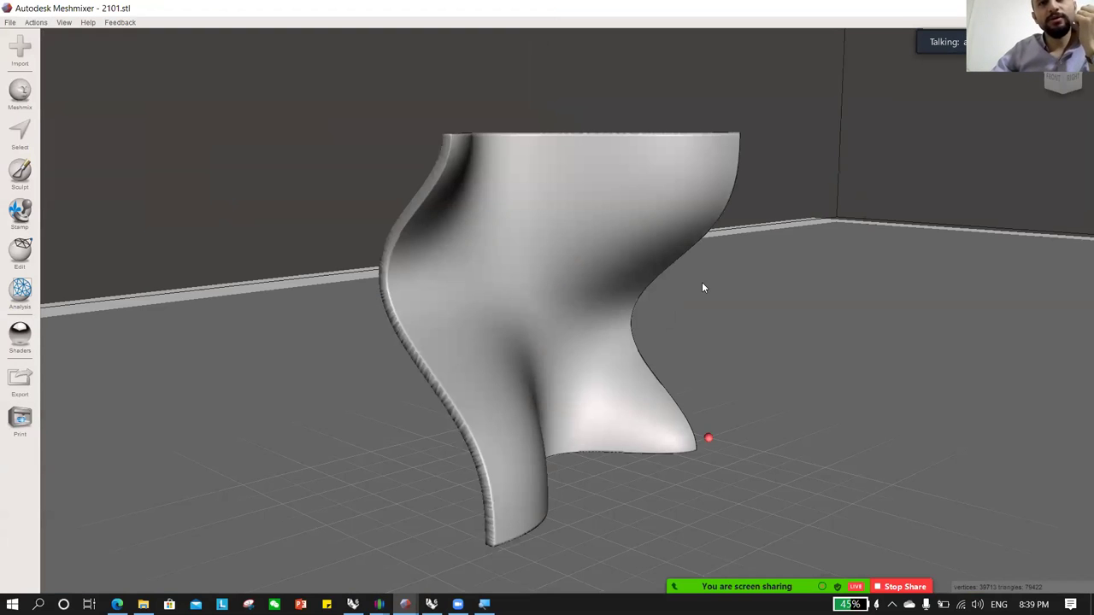
Resize the 2101 model to 160.7 mm in X via Units/Dimensions.
{"action": "mouse_move", "coordinate": [597, 323]}
{"action": "right_mouse_down"}
{"action": "mouse_move", "coordinate": [706, 346]}
{"action": "mouse_move", "coordinate": [533, 276]}
{"action": "mouse_move", "coordinate": [532, 293]}
{"action": "right_mouse_up"}
{"action": "scroll", "coordinate": [531, 293], "scroll_direction": "down", "scroll_amount": 5}
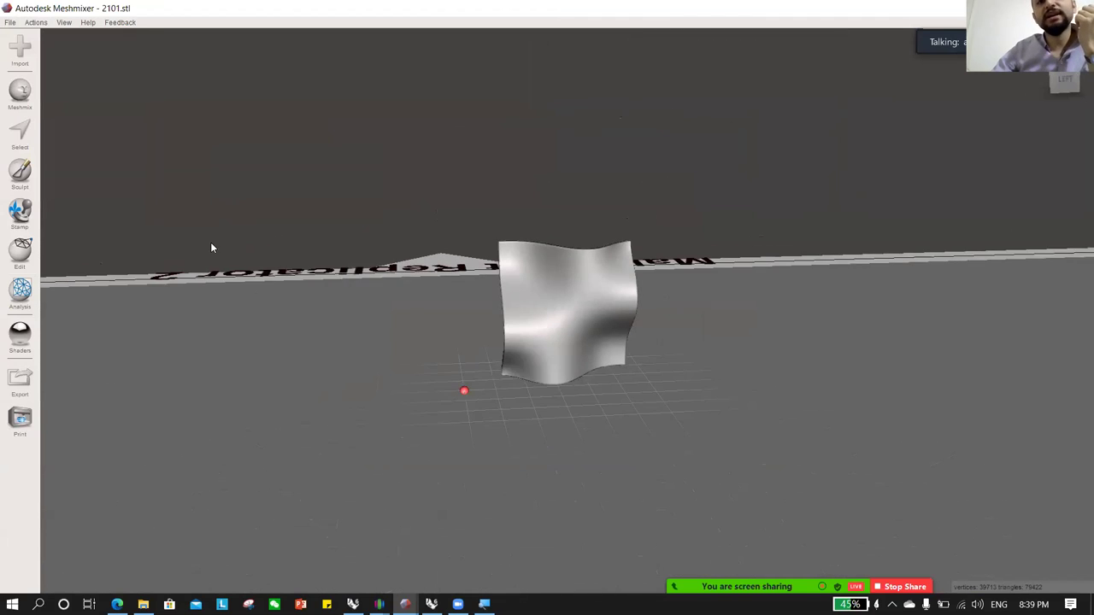
{"action": "left_click", "coordinate": [35, 22]}
{"action": "left_click", "coordinate": [74, 128]}
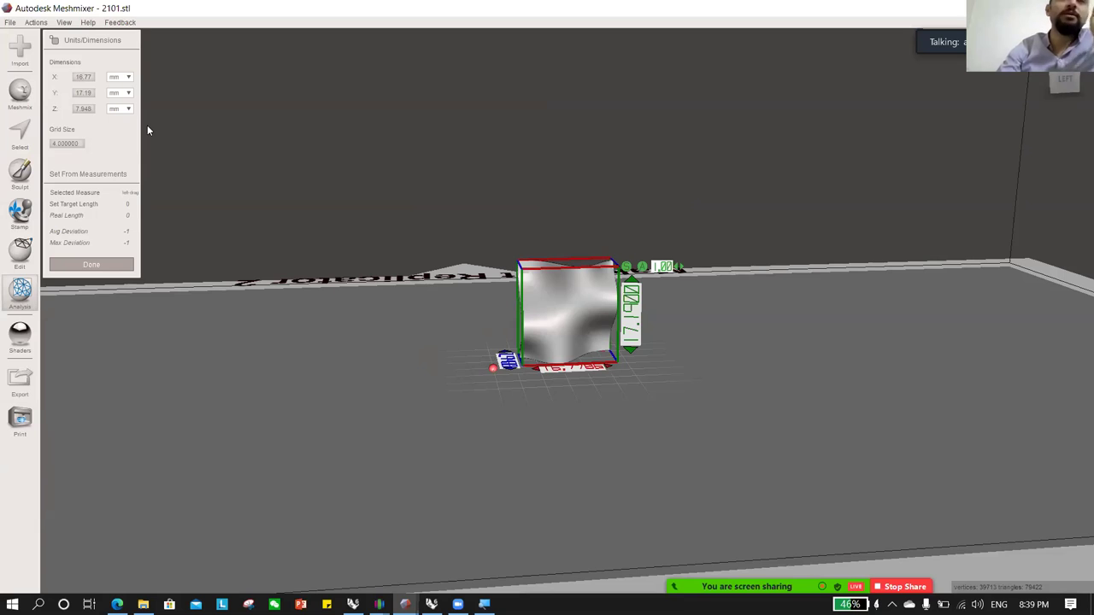
{"action": "type", "text": "160.7"}
{"action": "key", "text": "Return"}
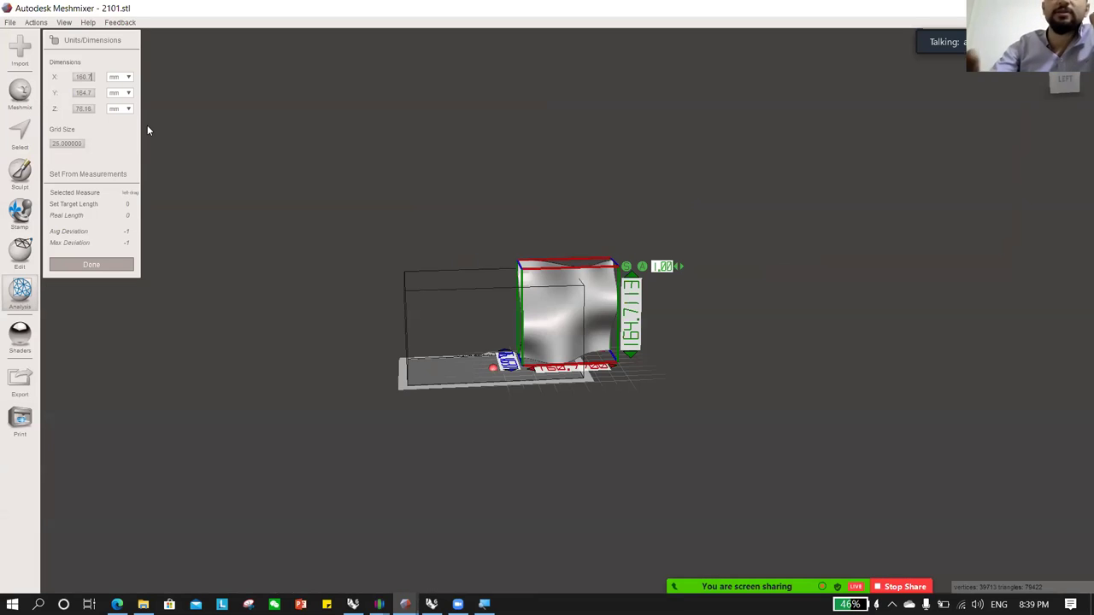
{"action": "left_click", "coordinate": [120, 264]}
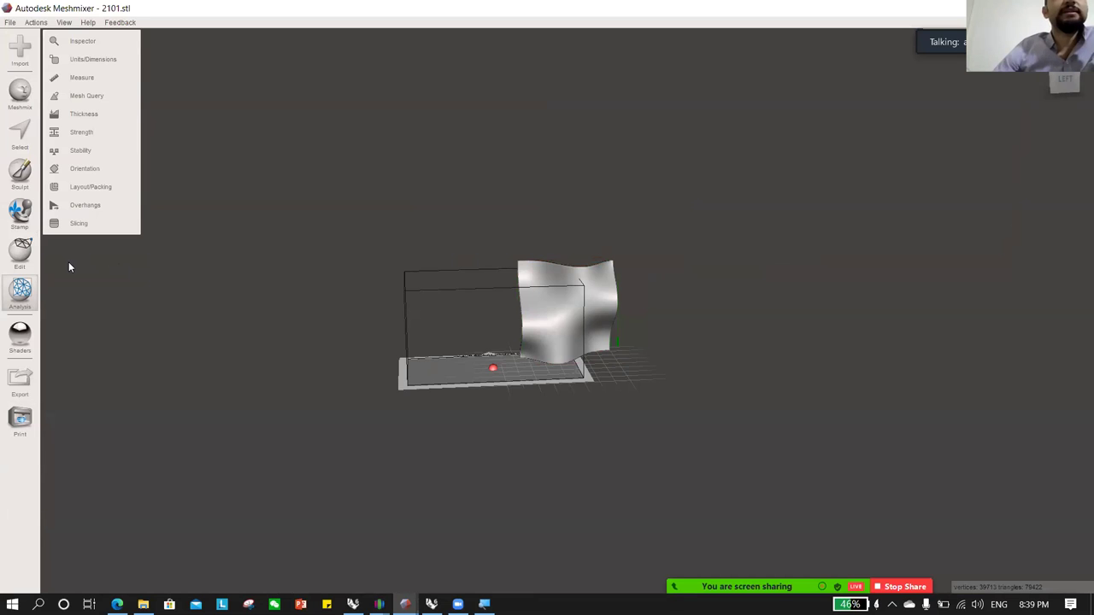
Translate the twisted model to X 18.75 on the plate and accept the transform.
{"action": "left_click", "coordinate": [20, 249]}
{"action": "mouse_move", "coordinate": [537, 239]}
{"action": "right_mouse_down"}
{"action": "mouse_move", "coordinate": [538, 346]}
{"action": "mouse_move", "coordinate": [538, 323]}
{"action": "right_mouse_up"}
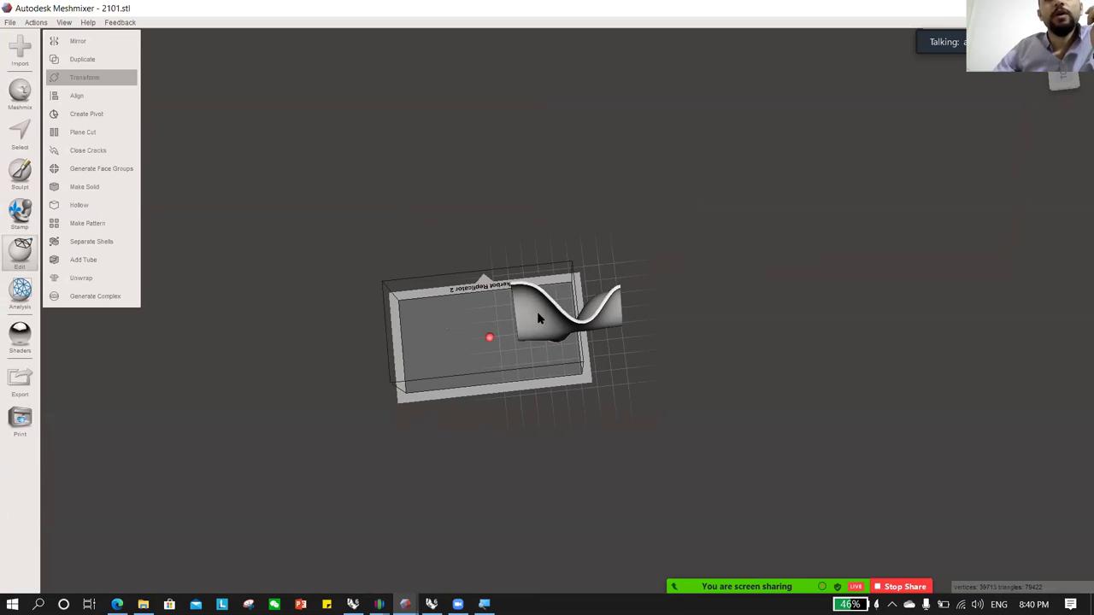
{"action": "key", "text": "t"}
{"action": "left_click_drag", "start_coordinate": [526, 314], "coordinate": [440, 315]}
{"action": "mouse_move", "coordinate": [642, 239]}
{"action": "right_mouse_down"}
{"action": "mouse_move", "coordinate": [692, 310]}
{"action": "mouse_move", "coordinate": [700, 388]}
{"action": "mouse_move", "coordinate": [492, 261]}
{"action": "mouse_move", "coordinate": [668, 300]}
{"action": "mouse_move", "coordinate": [774, 154]}
{"action": "mouse_move", "coordinate": [936, 86]}
{"action": "right_mouse_up"}
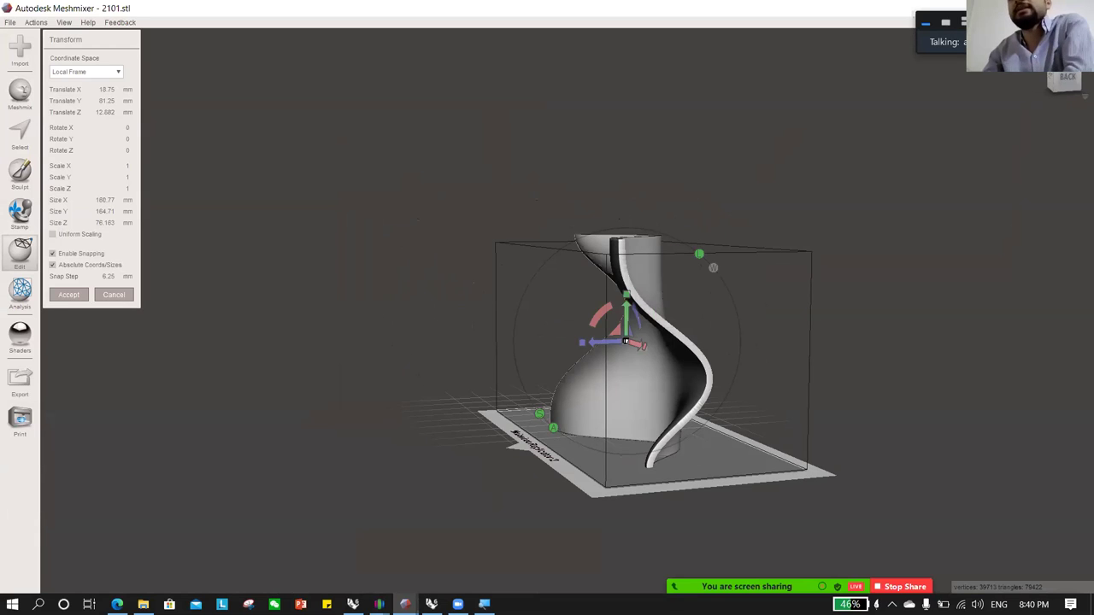
{"action": "left_click", "coordinate": [983, 36]}
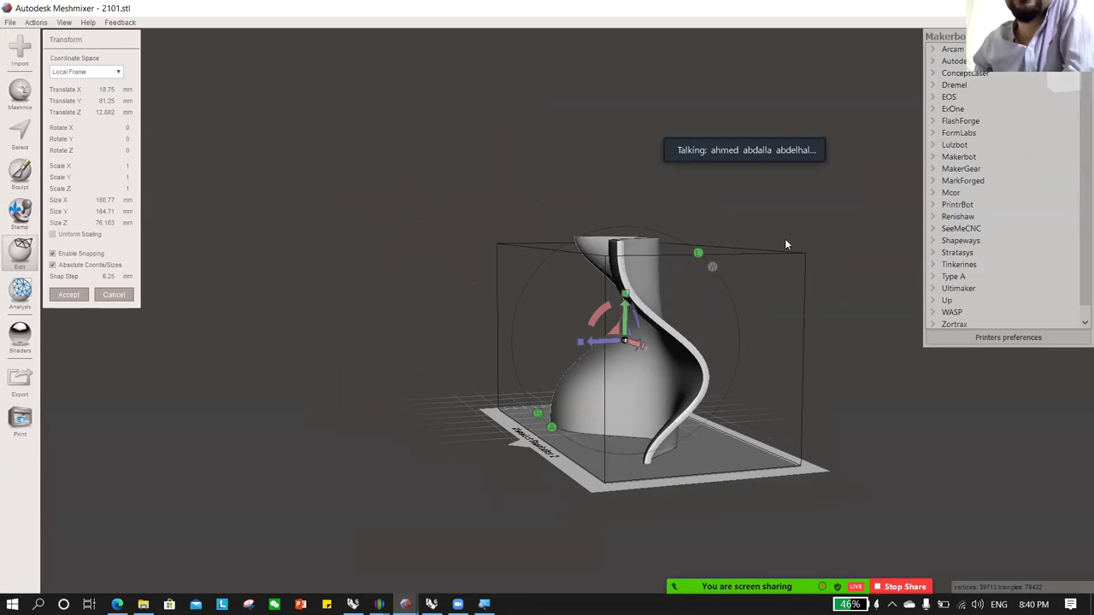
{"action": "right_click_drag", "start_coordinate": [784, 242], "coordinate": [738, 366]}
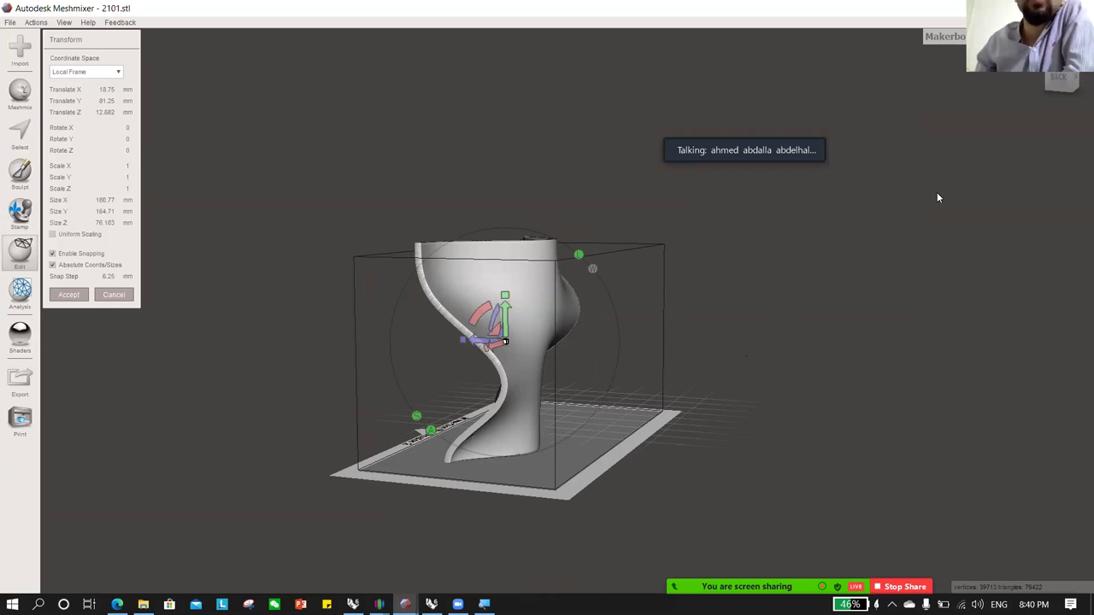
{"action": "right_click_drag", "start_coordinate": [937, 192], "coordinate": [814, 259]}
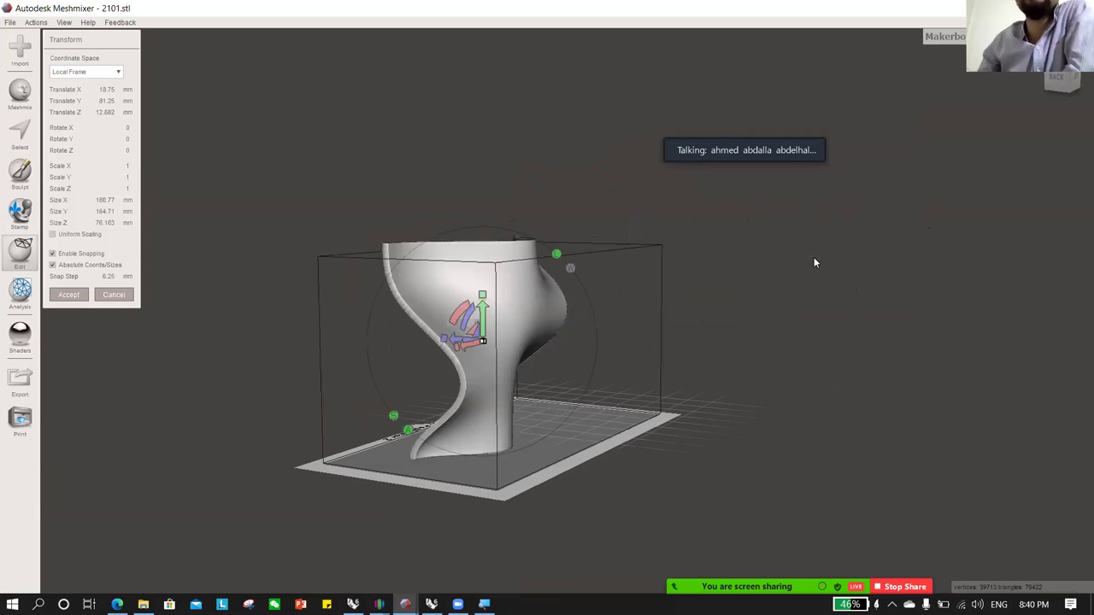
{"action": "left_click", "coordinate": [69, 294]}
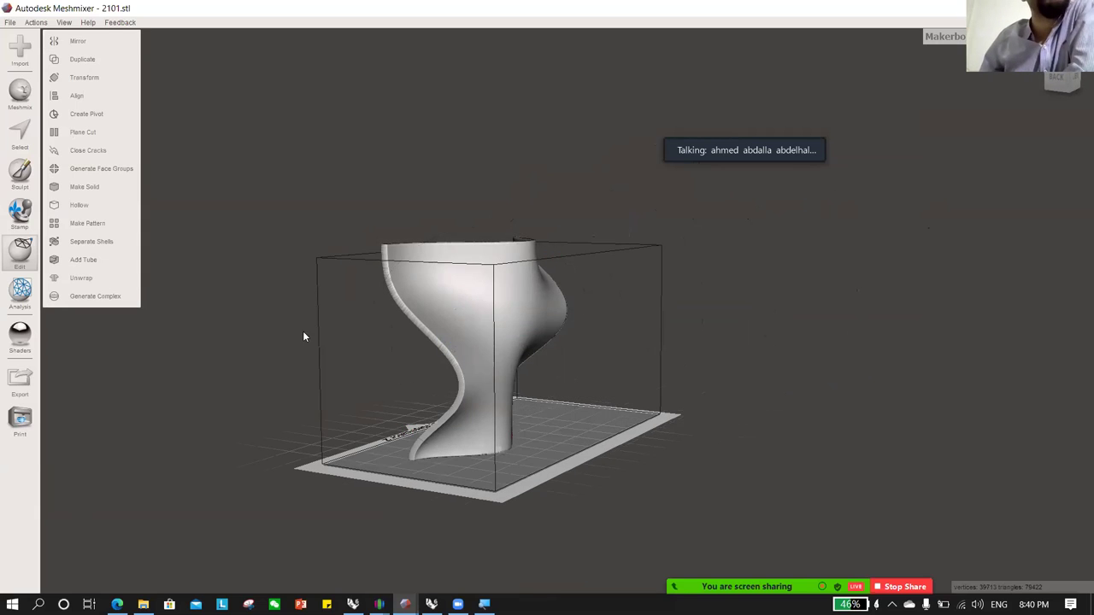
Scale the model along Y to 156.25 mm (0.9486), move it to Y 75, and accept.
{"action": "left_click", "coordinate": [79, 78]}
{"action": "right_click_drag", "start_coordinate": [548, 388], "coordinate": [579, 267]}
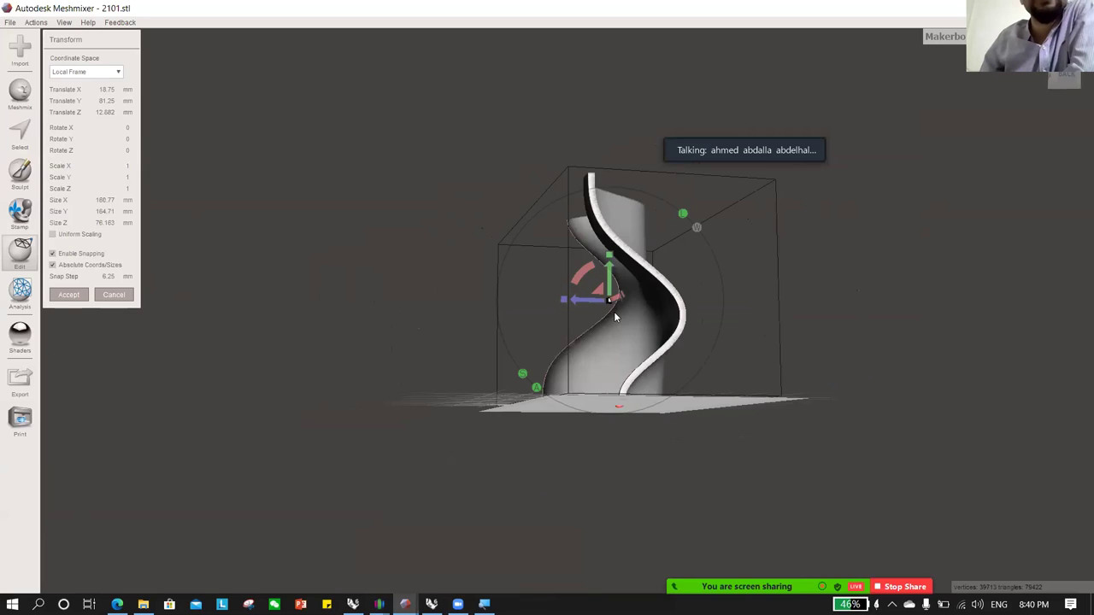
{"action": "left_click_drag", "start_coordinate": [579, 270], "coordinate": [582, 275]}
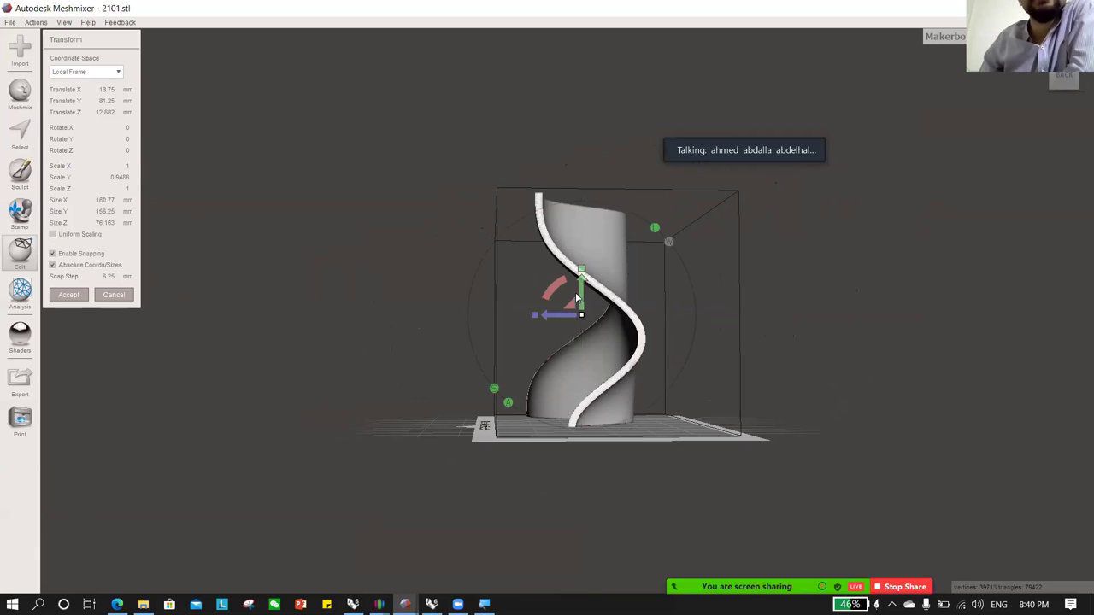
{"action": "right_click_drag", "start_coordinate": [589, 295], "coordinate": [577, 296]}
{"action": "left_click_drag", "start_coordinate": [578, 297], "coordinate": [864, 306]}
{"action": "mouse_move", "coordinate": [865, 307]}
{"action": "right_mouse_down"}
{"action": "mouse_move", "coordinate": [441, 383]}
{"action": "mouse_move", "coordinate": [624, 378]}
{"action": "right_mouse_up"}
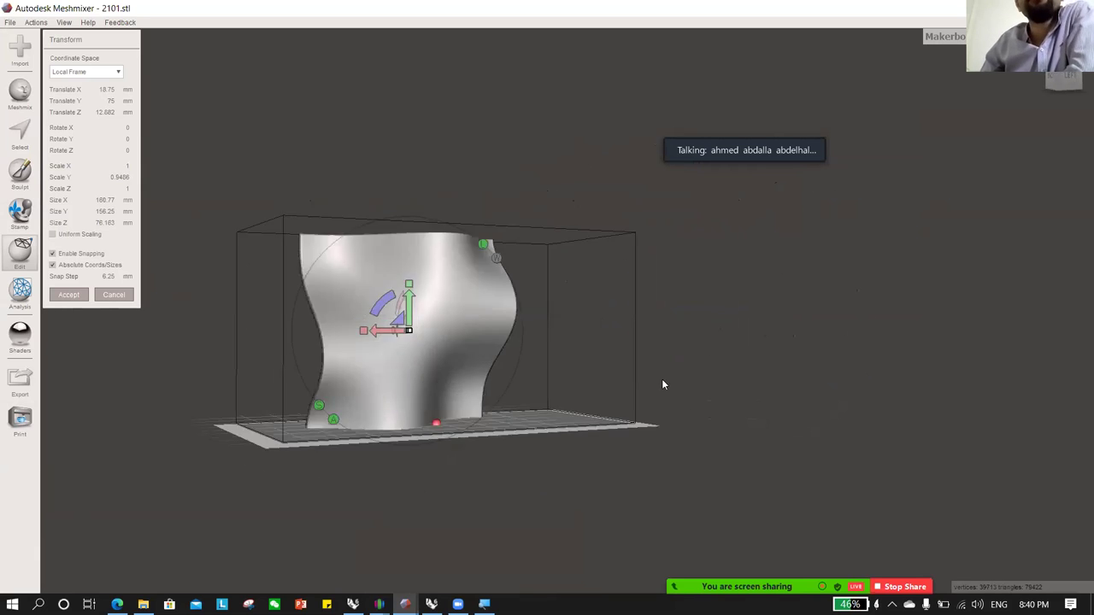
{"action": "key", "text": "f"}
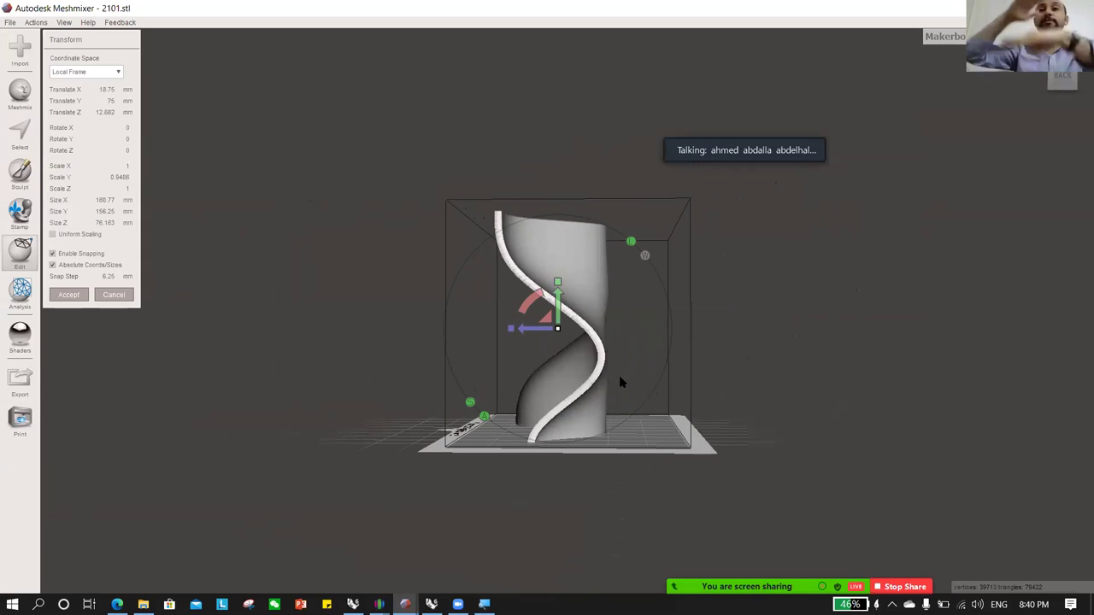
{"action": "mouse_move", "coordinate": [705, 334]}
{"action": "right_mouse_down"}
{"action": "mouse_move", "coordinate": [560, 371]}
{"action": "mouse_move", "coordinate": [435, 365]}
{"action": "right_mouse_up"}
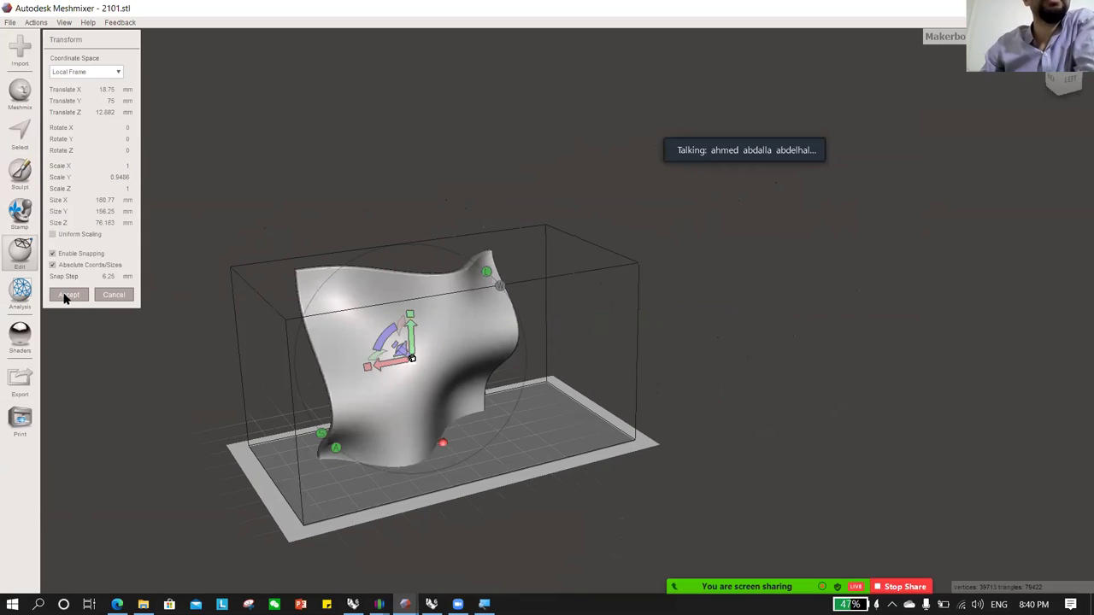
{"action": "left_click", "coordinate": [68, 295]}
{"action": "left_click", "coordinate": [12, 295]}
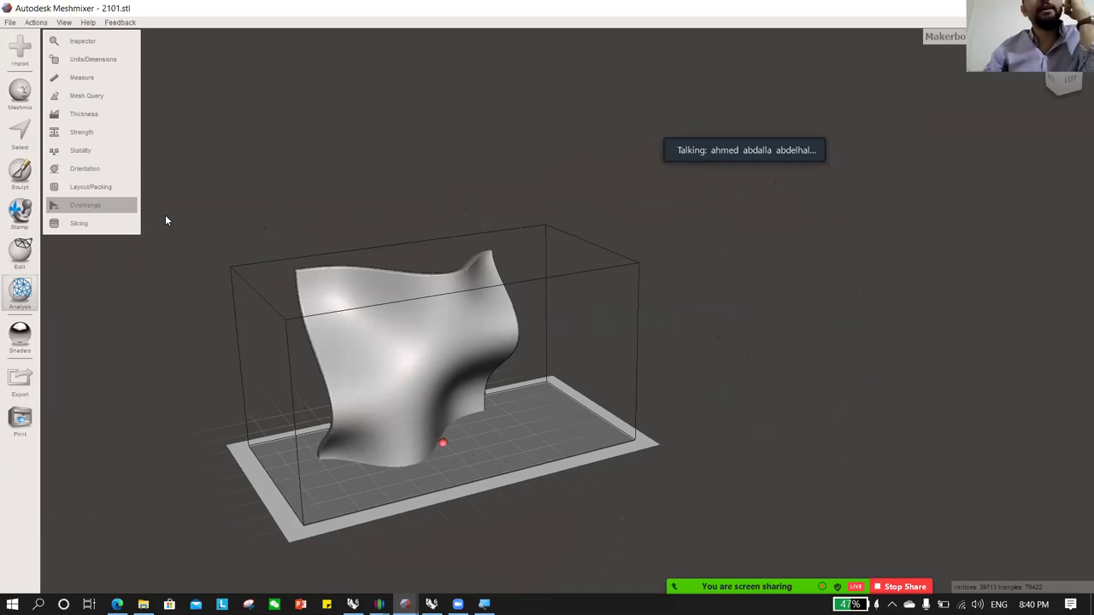
Run the Overhangs analysis with a 70° angle threshold.
{"action": "left_click", "coordinate": [86, 205]}
{"action": "mouse_move", "coordinate": [342, 376]}
{"action": "right_mouse_down"}
{"action": "mouse_move", "coordinate": [653, 317]}
{"action": "mouse_move", "coordinate": [803, 313]}
{"action": "mouse_move", "coordinate": [647, 329]}
{"action": "mouse_move", "coordinate": [429, 317]}
{"action": "mouse_move", "coordinate": [118, 177]}
{"action": "right_mouse_up"}
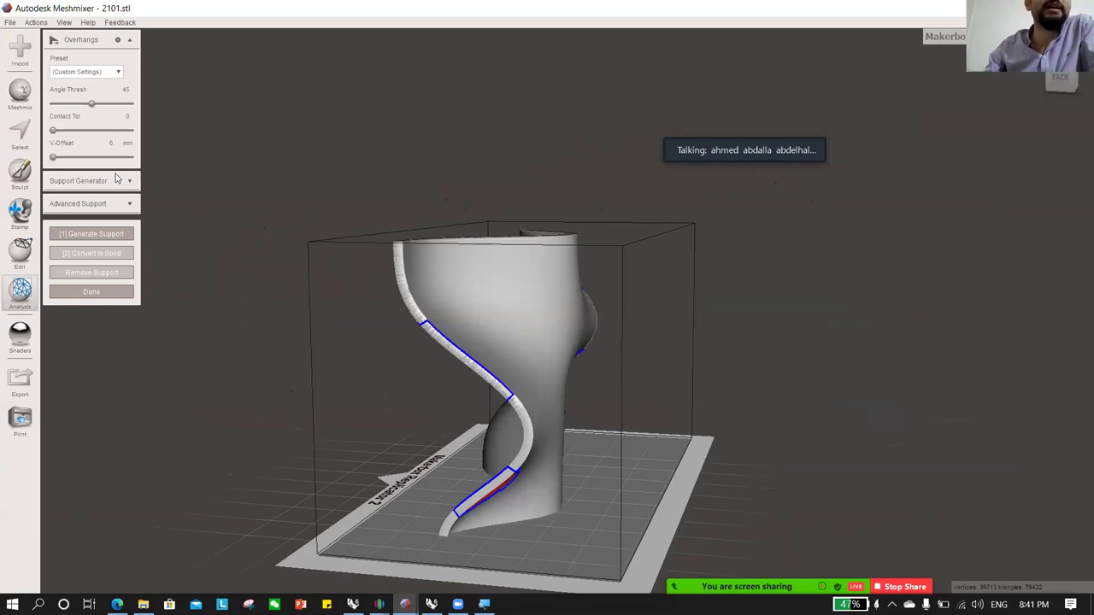
{"action": "left_click_drag", "start_coordinate": [94, 110], "coordinate": [124, 107]}
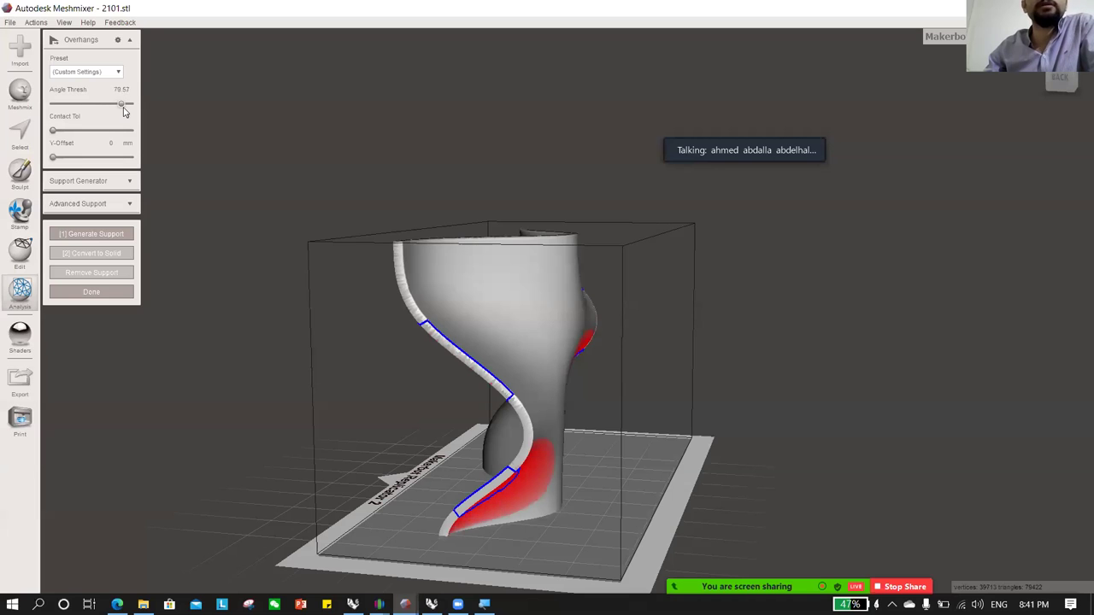
{"action": "key", "text": "Escape"}
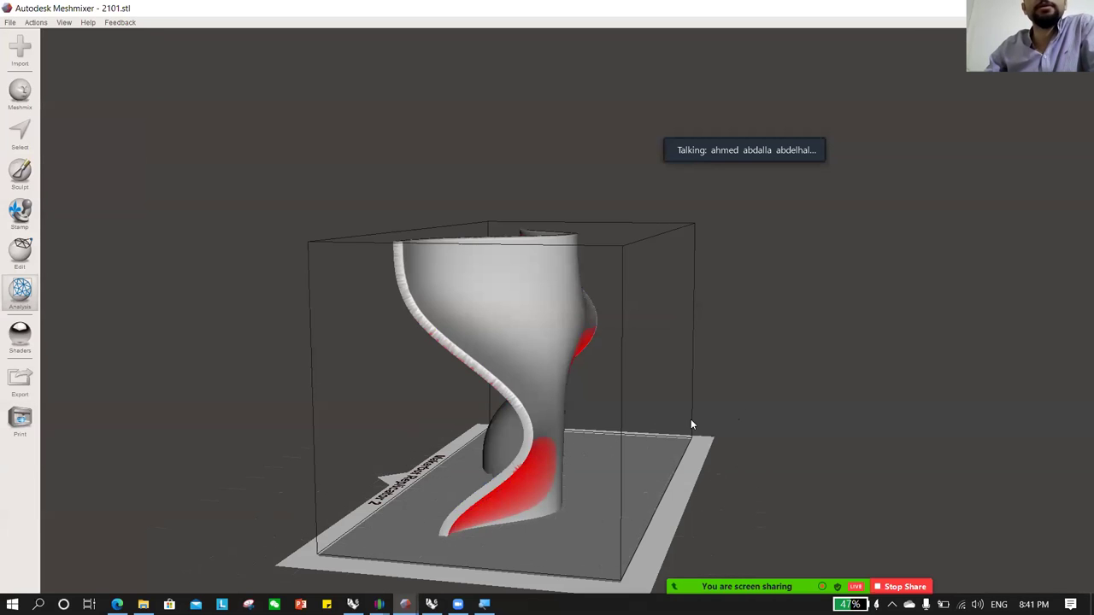
{"action": "mouse_move", "coordinate": [518, 416]}
{"action": "right_mouse_down"}
{"action": "mouse_move", "coordinate": [648, 402]}
{"action": "mouse_move", "coordinate": [302, 280]}
{"action": "right_mouse_up"}
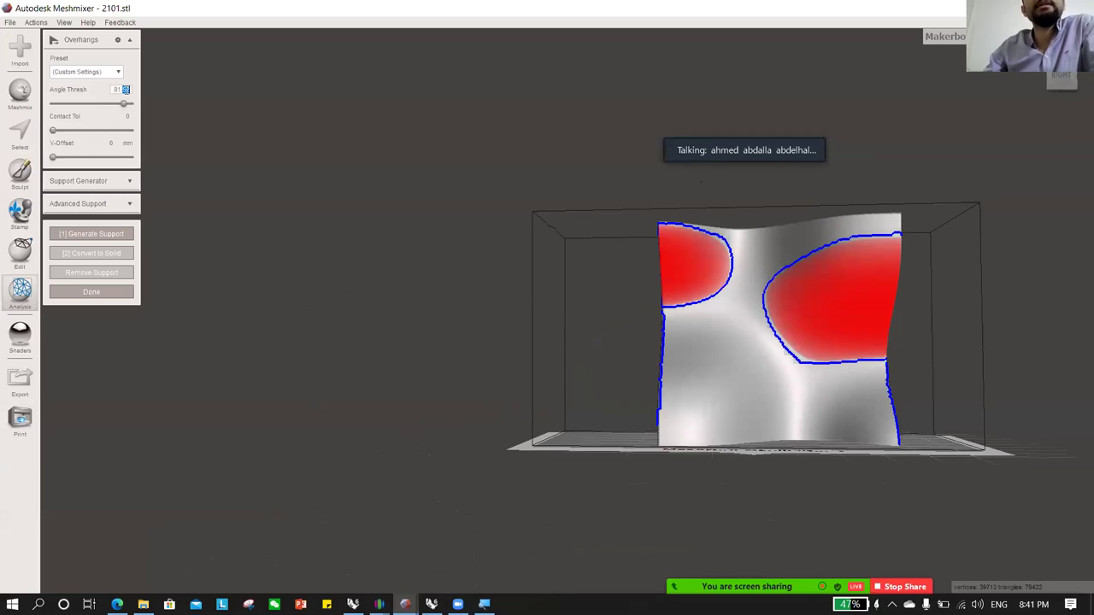
{"action": "type", "text": "70"}
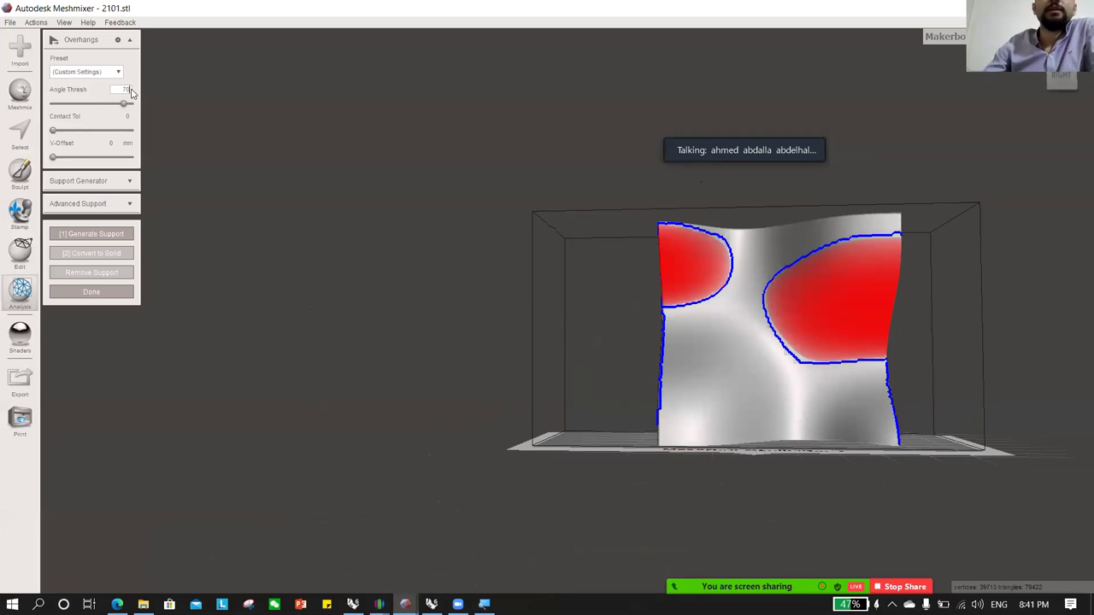
{"action": "key", "text": "Return"}
Generate tree supports under the red overhangs from the Support Generator.
{"action": "mouse_move", "coordinate": [891, 322]}
{"action": "right_mouse_down"}
{"action": "mouse_move", "coordinate": [718, 334]}
{"action": "mouse_move", "coordinate": [715, 317]}
{"action": "mouse_move", "coordinate": [410, 257]}
{"action": "right_mouse_up"}
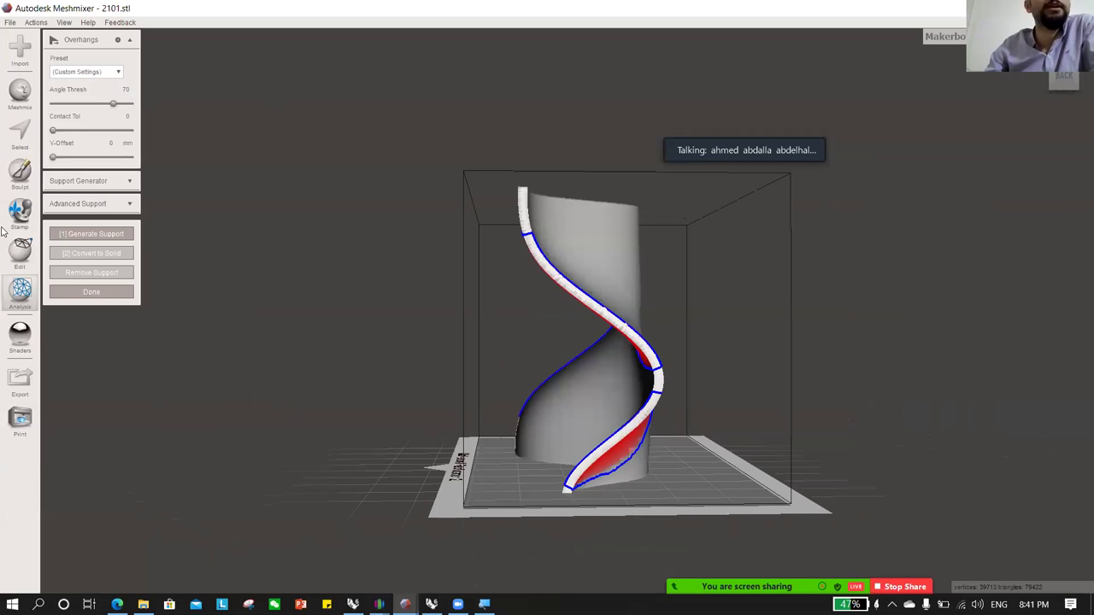
{"action": "left_click", "coordinate": [130, 182]}
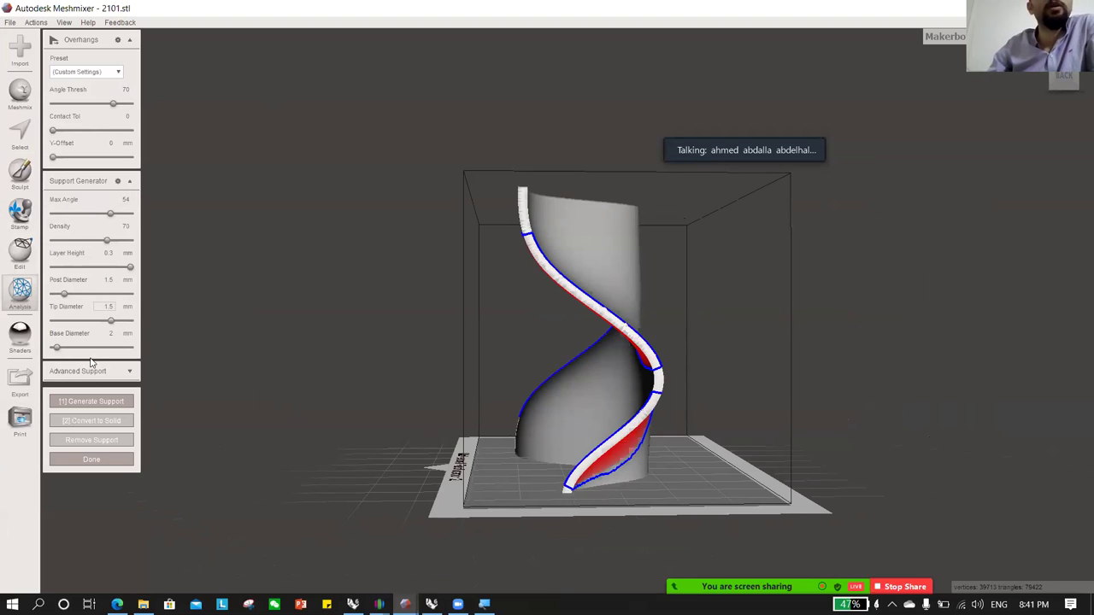
{"action": "left_click", "coordinate": [84, 405]}
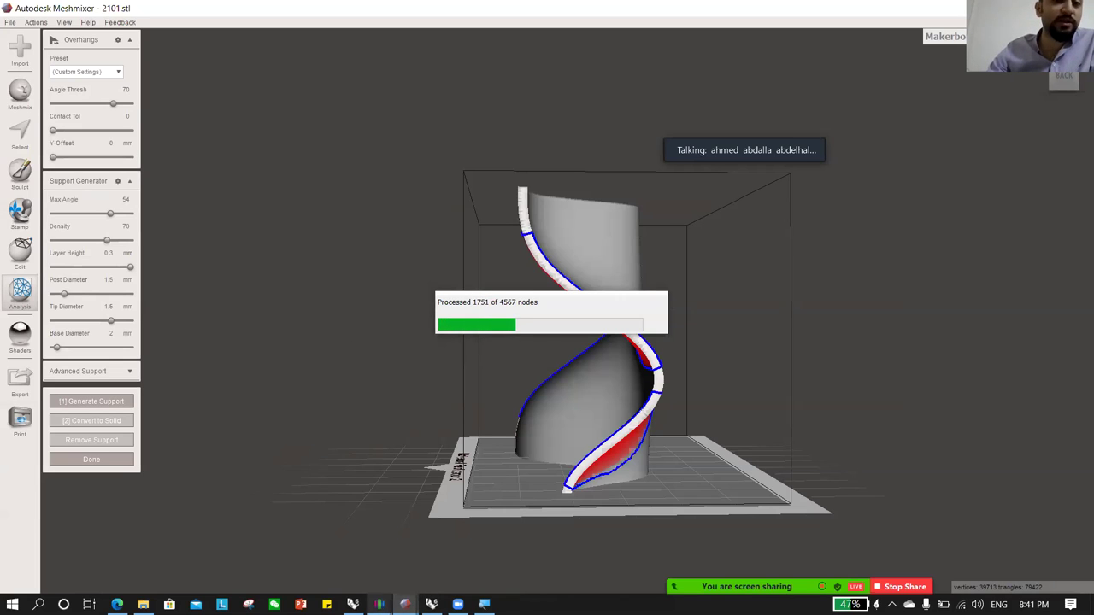
Uncheck Generate Support Material in Process1's Support settings.
{"action": "left_click", "coordinate": [301, 547]}
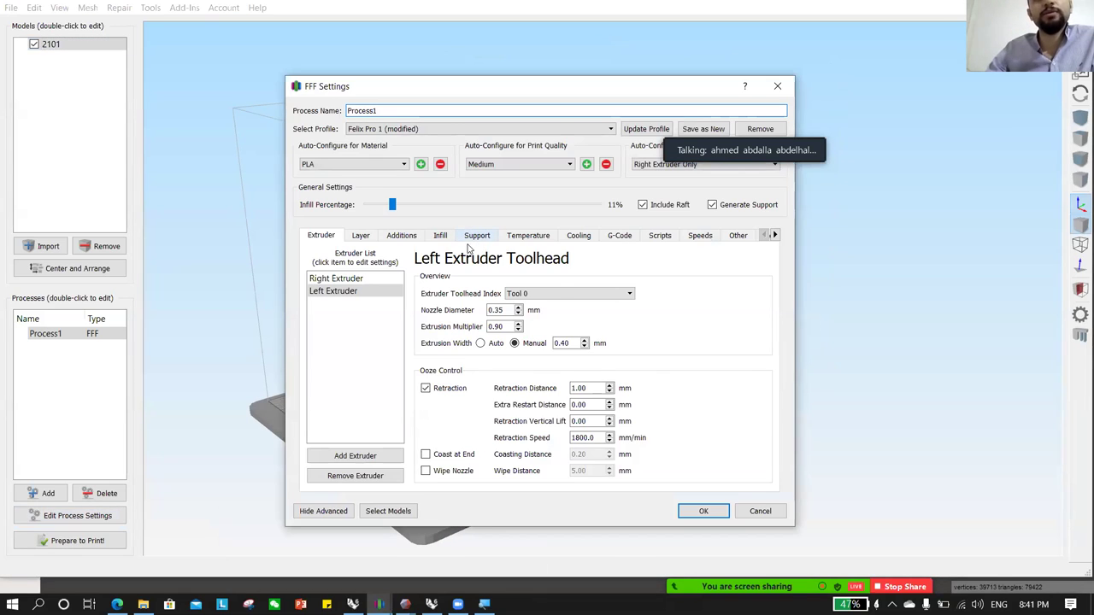
{"action": "left_click", "coordinate": [475, 235]}
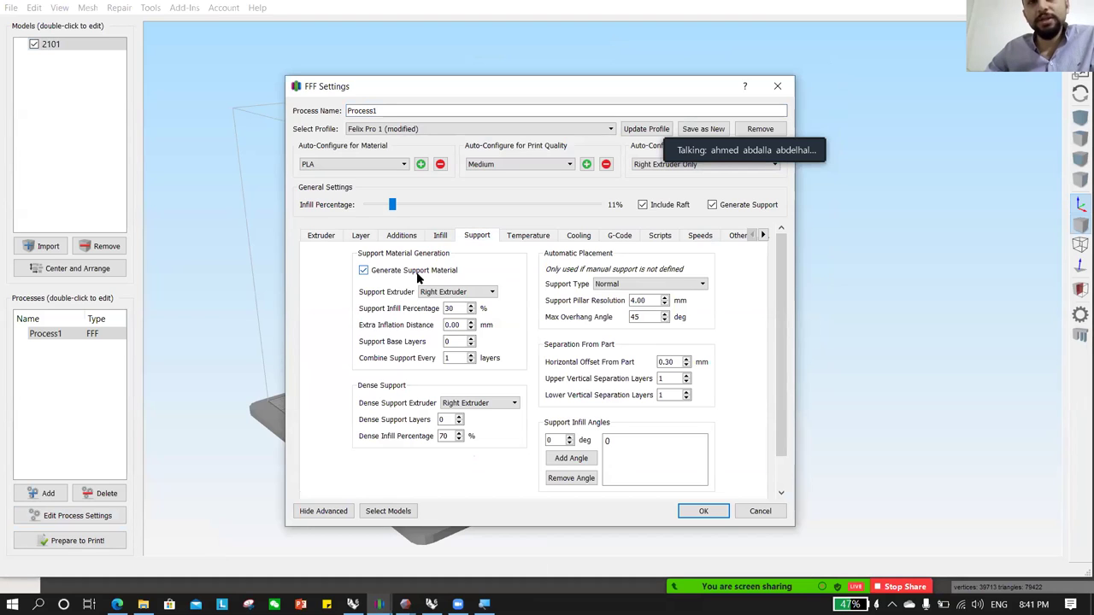
{"action": "left_click", "coordinate": [417, 271]}
Inspect the other model's sliced preview with its supports, then return to Meshmixer.
{"action": "left_click", "coordinate": [380, 604]}
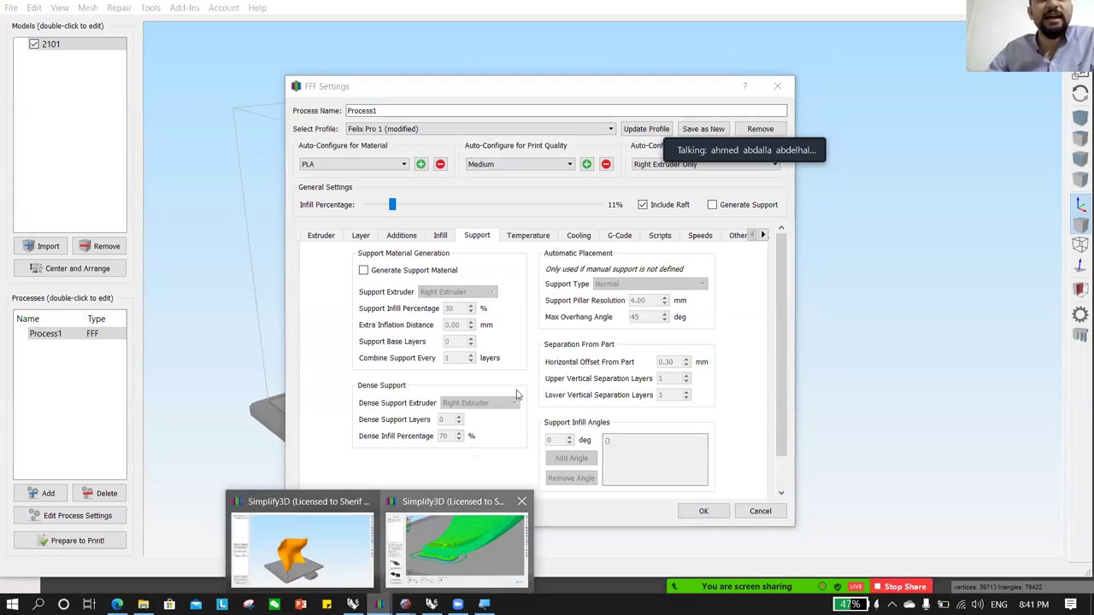
{"action": "left_click", "coordinate": [456, 547]}
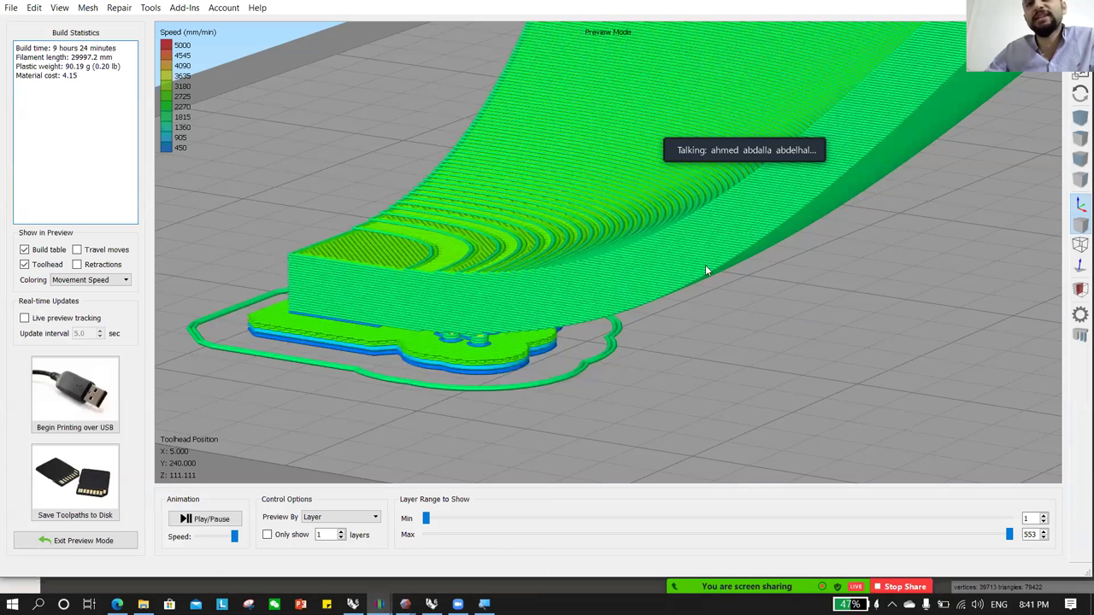
{"action": "mouse_move", "coordinate": [782, 214]}
{"action": "left_mouse_down"}
{"action": "mouse_move", "coordinate": [683, 218]}
{"action": "mouse_move", "coordinate": [459, 545]}
{"action": "left_mouse_up"}
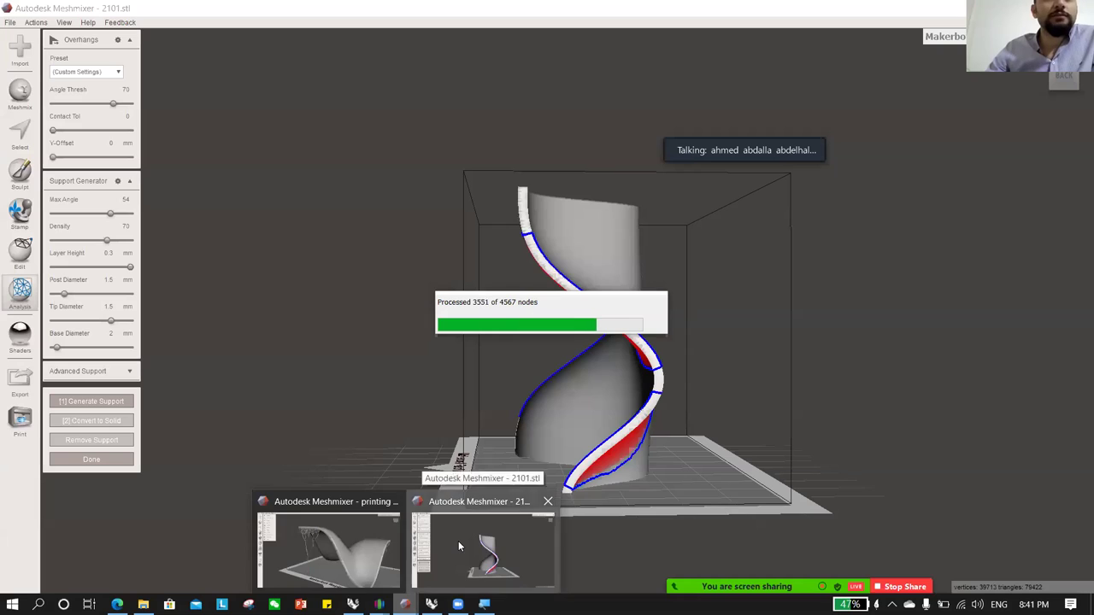
{"action": "left_click", "coordinate": [458, 541]}
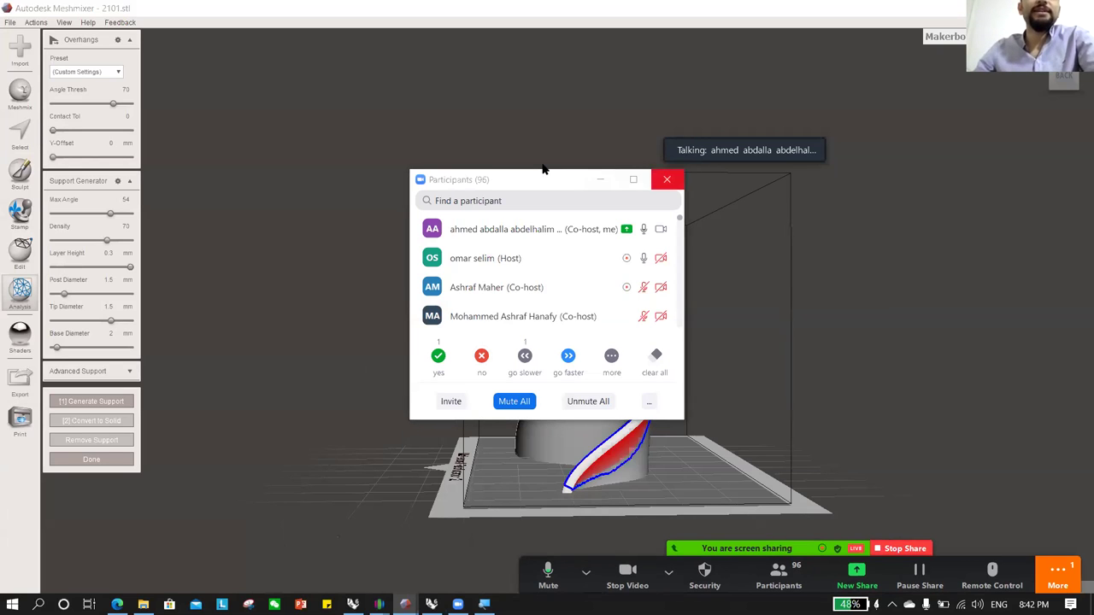
Clear the Zoom participant list and group chat off the model, then show the workflow slide.
{"action": "left_click", "coordinate": [666, 180]}
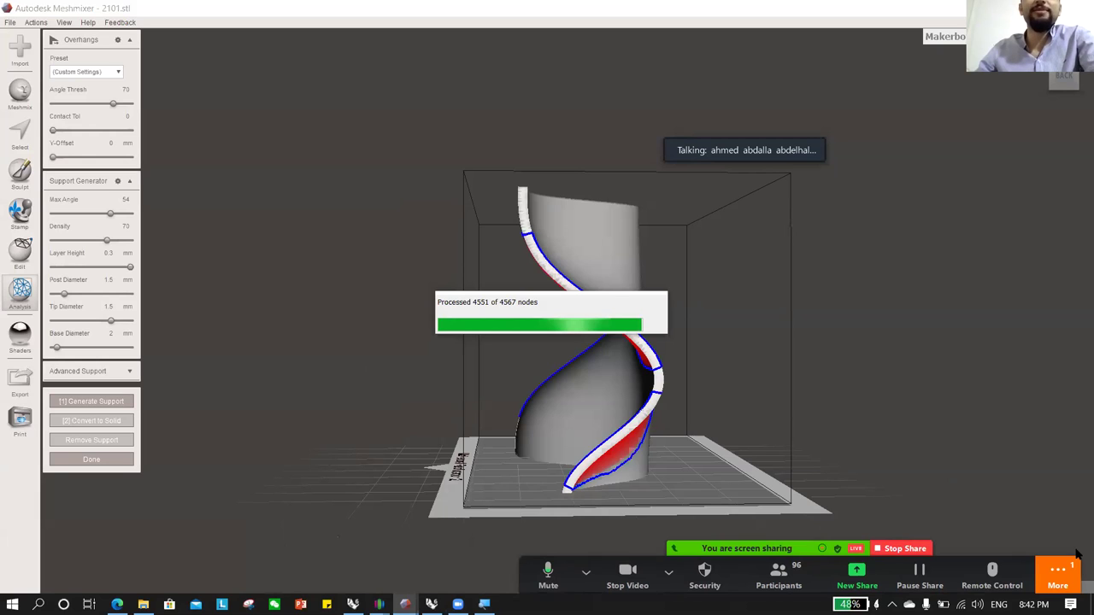
{"action": "left_click", "coordinate": [1076, 553]}
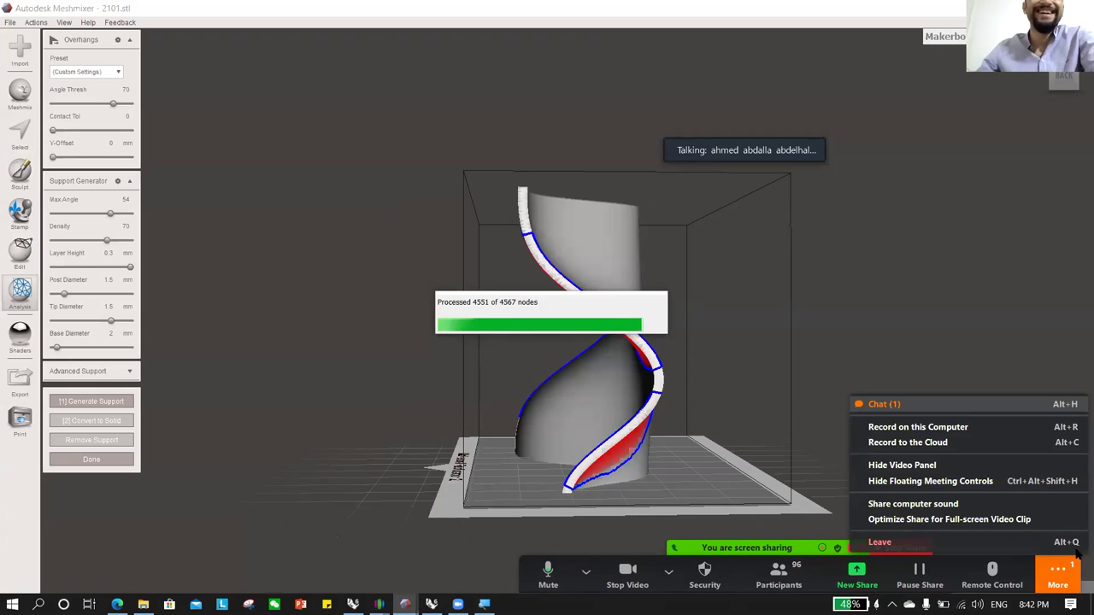
{"action": "key", "text": "alt+h"}
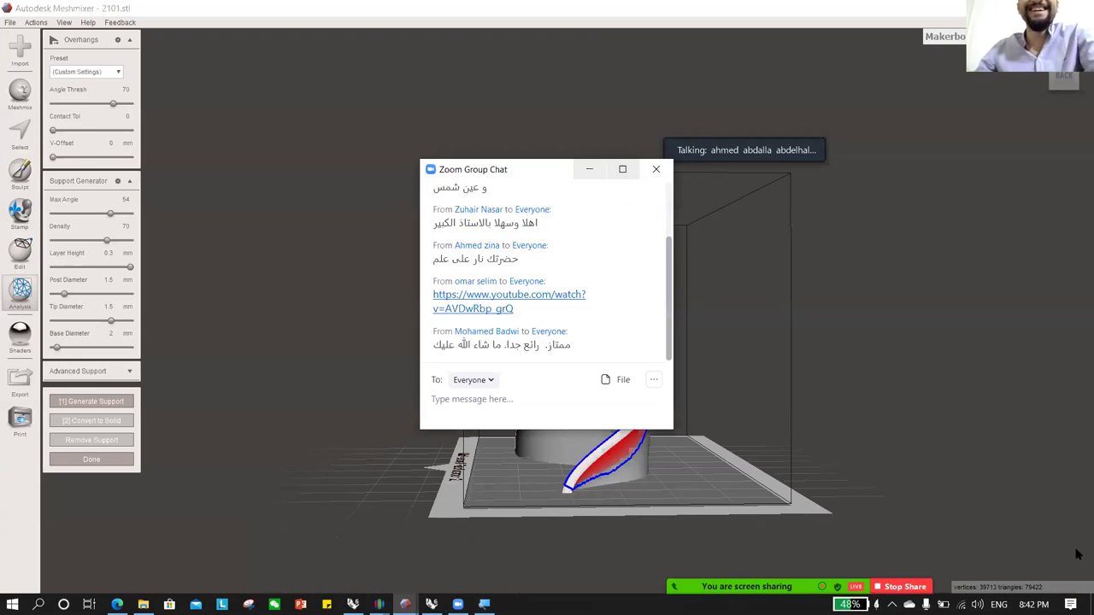
{"action": "left_click", "coordinate": [733, 421]}
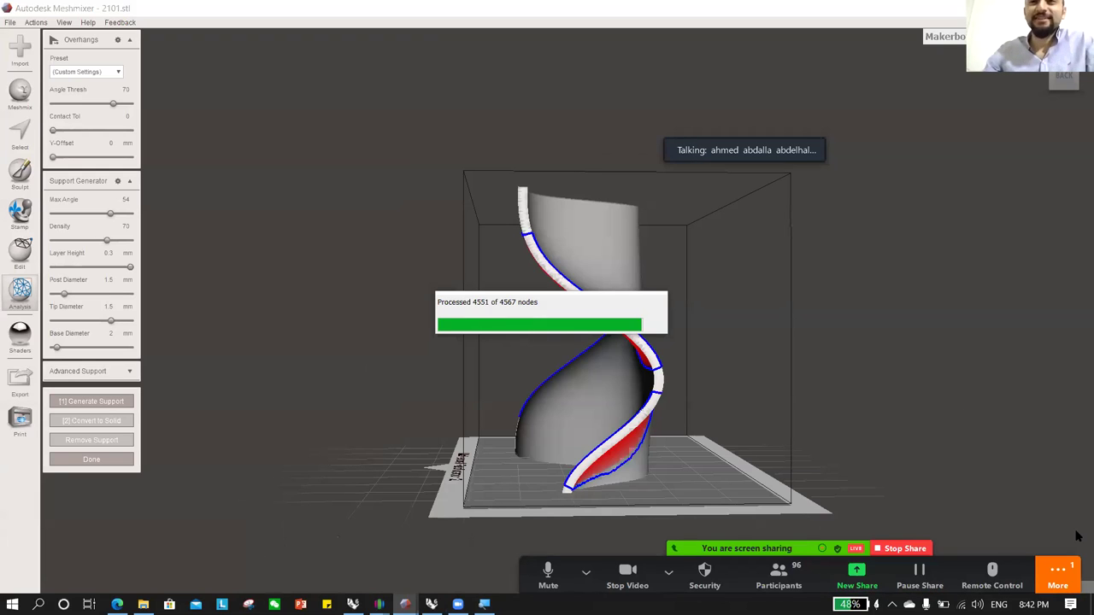
{"action": "key", "text": "alt+h"}
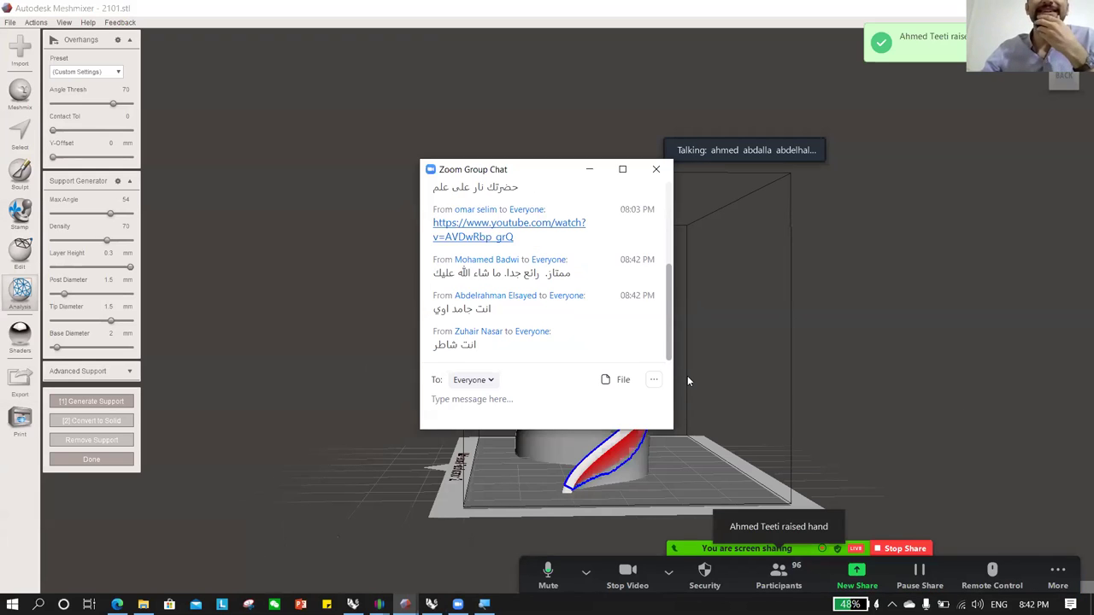
{"action": "key", "text": "alt+h"}
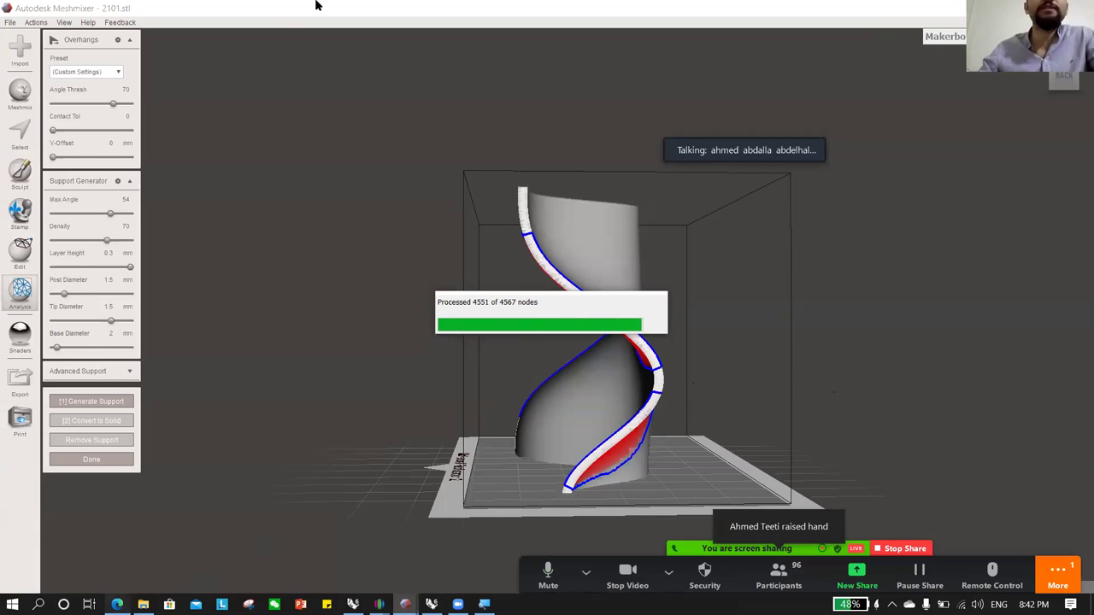
{"action": "key", "text": "alt+Tab"}
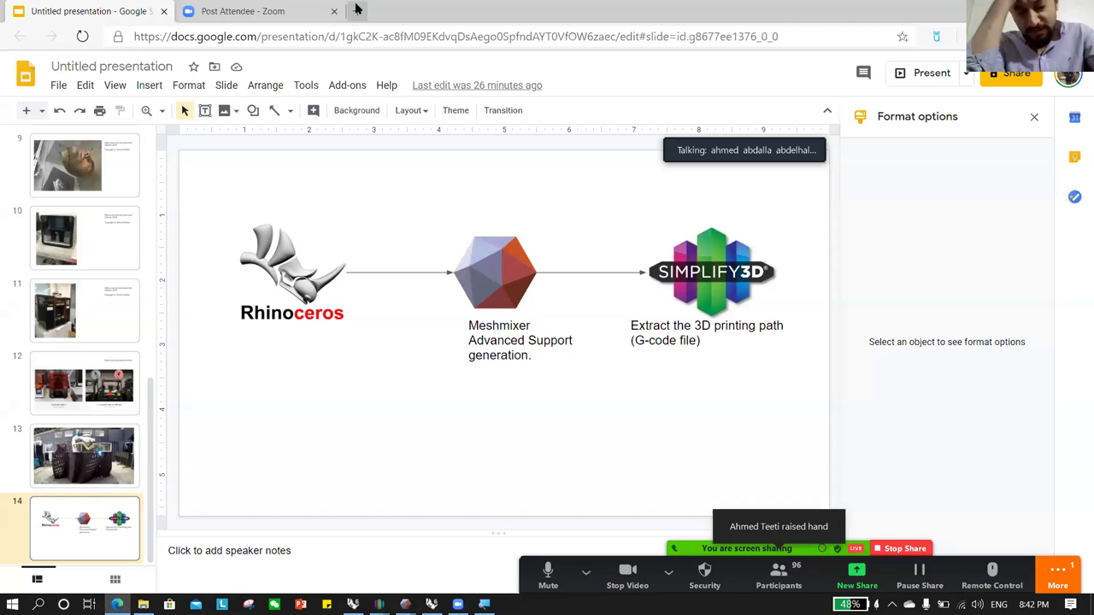
Search the web for 'instructabels' in a new browser tab.
{"action": "left_click", "coordinate": [357, 8]}
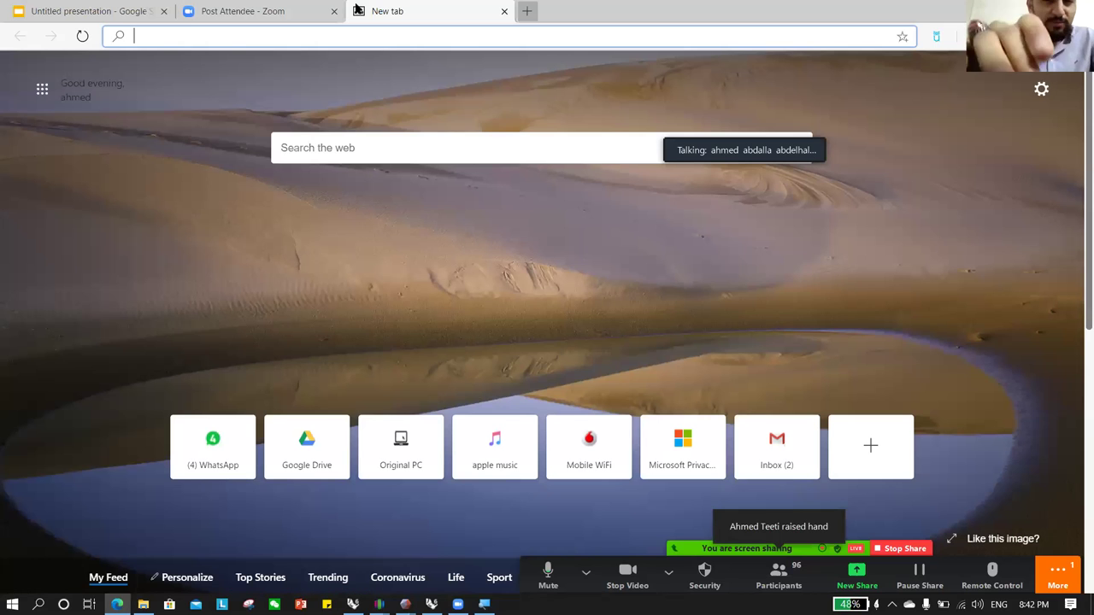
{"action": "type", "text": "instru"}
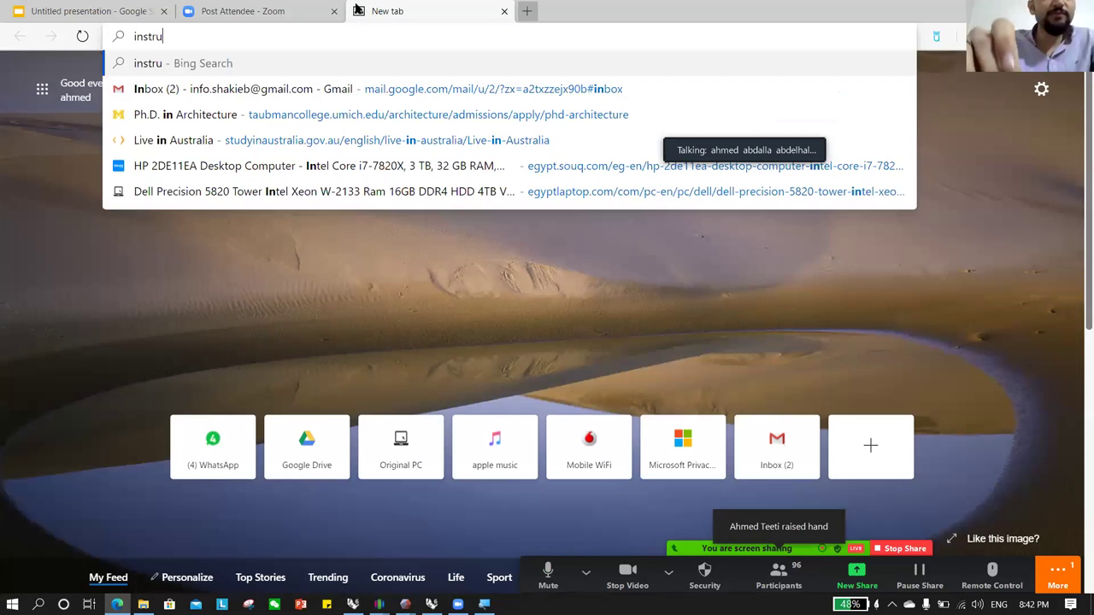
{"action": "type", "text": "ctabels"}
{"action": "key", "text": "Return"}
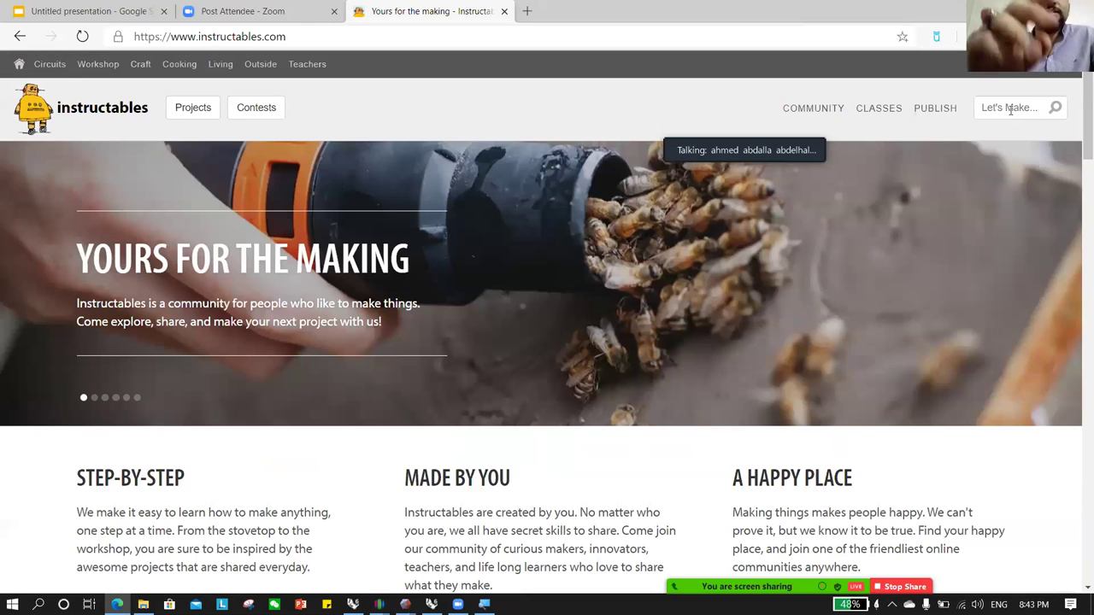
Search Instructables for '3ds printer' and scroll through the printer projects.
{"action": "left_click", "coordinate": [1011, 109]}
{"action": "type", "text": "3ds printer"}
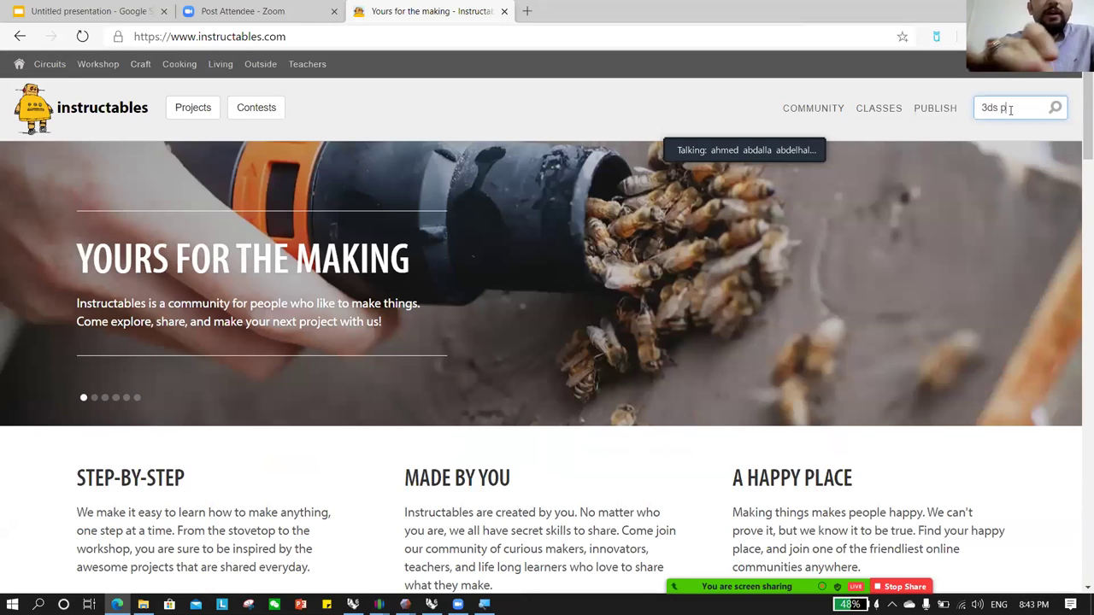
{"action": "key", "text": "Return"}
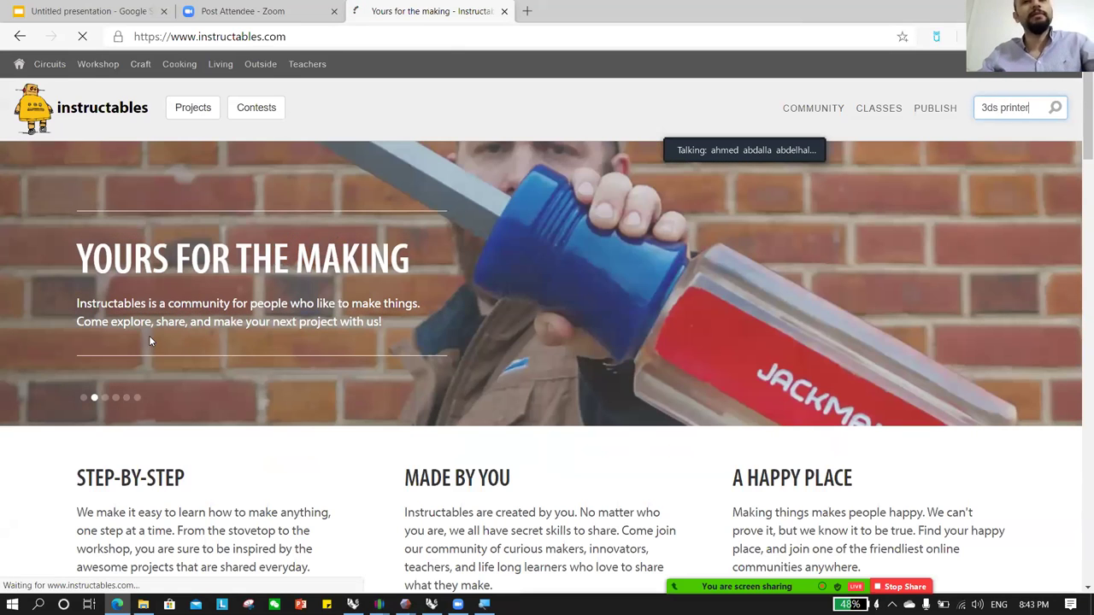
{"action": "scroll", "coordinate": [726, 303], "scroll_direction": "down", "scroll_amount": 3}
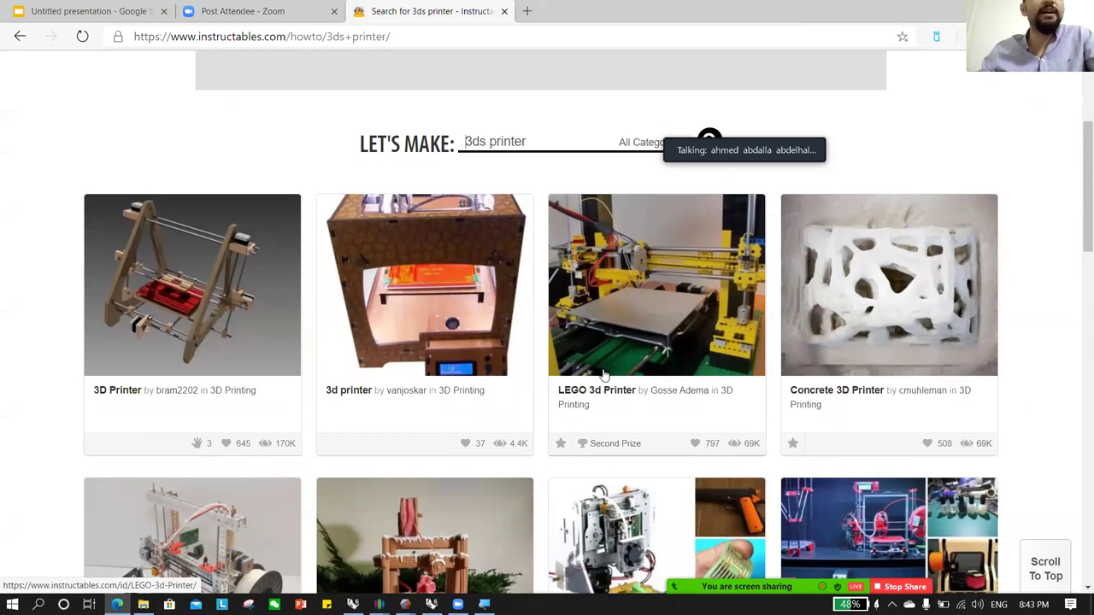
{"action": "scroll", "coordinate": [604, 374], "scroll_direction": "down", "scroll_amount": 2}
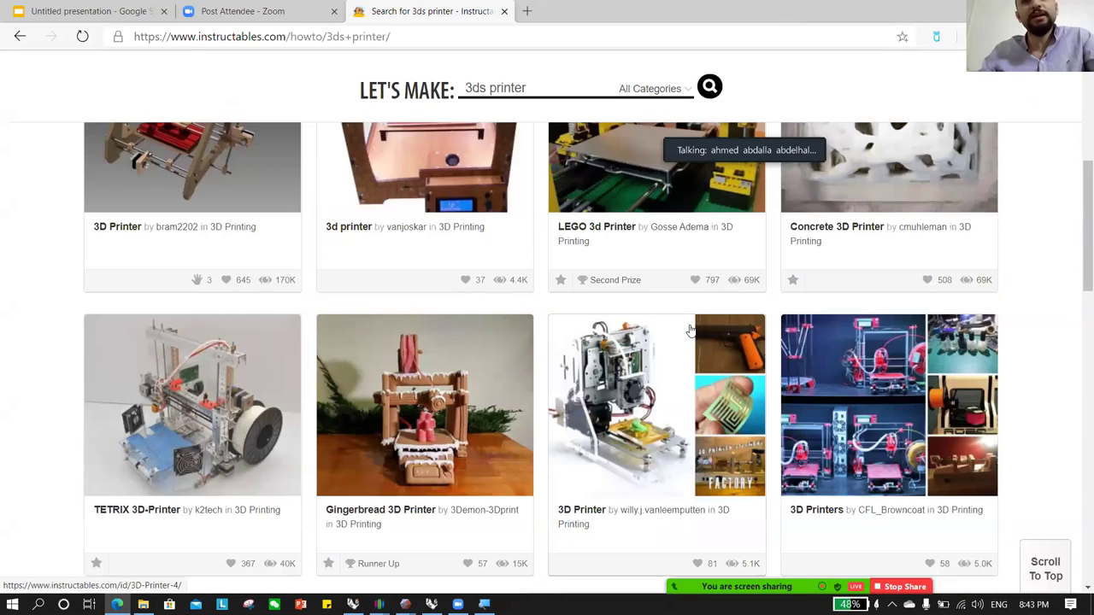
{"action": "scroll", "coordinate": [290, 382], "scroll_direction": "down", "scroll_amount": 1}
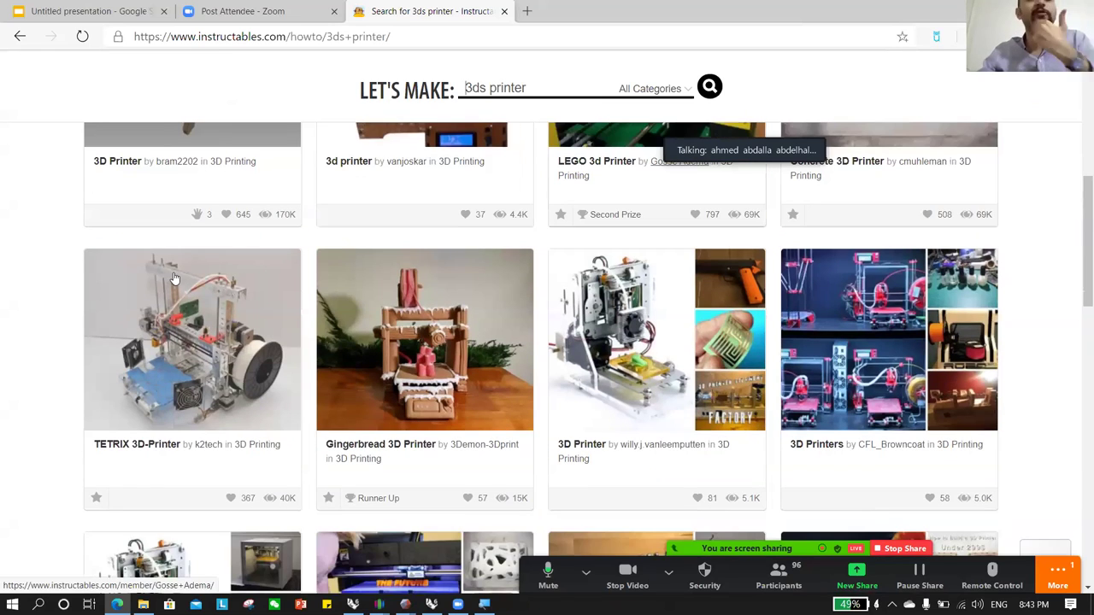
{"action": "scroll", "coordinate": [158, 336], "scroll_direction": "down", "scroll_amount": 2}
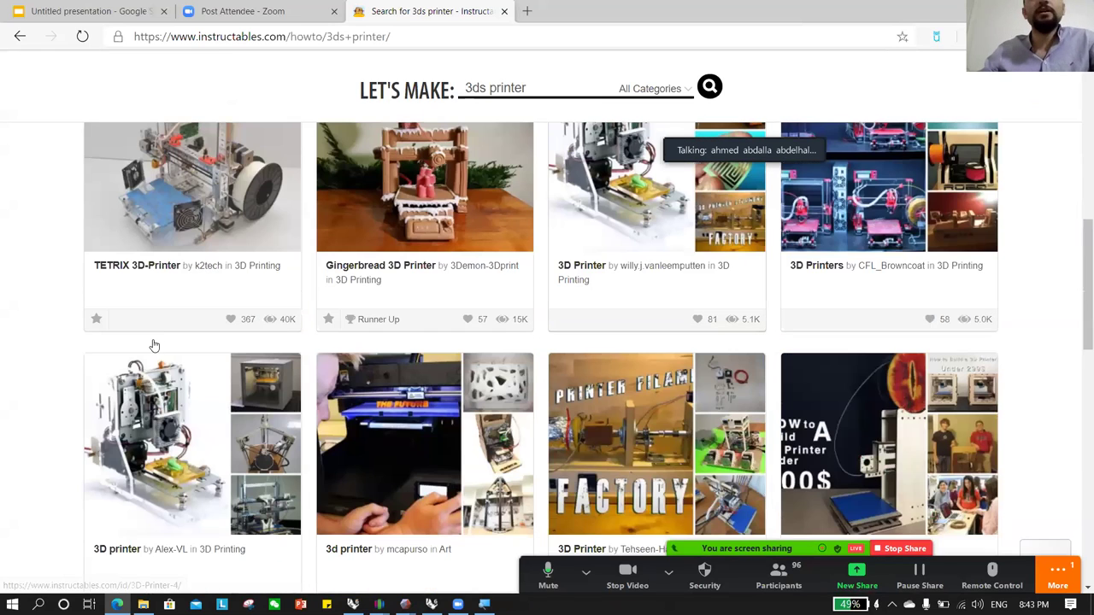
{"action": "scroll", "coordinate": [154, 345], "scroll_direction": "down", "scroll_amount": 2}
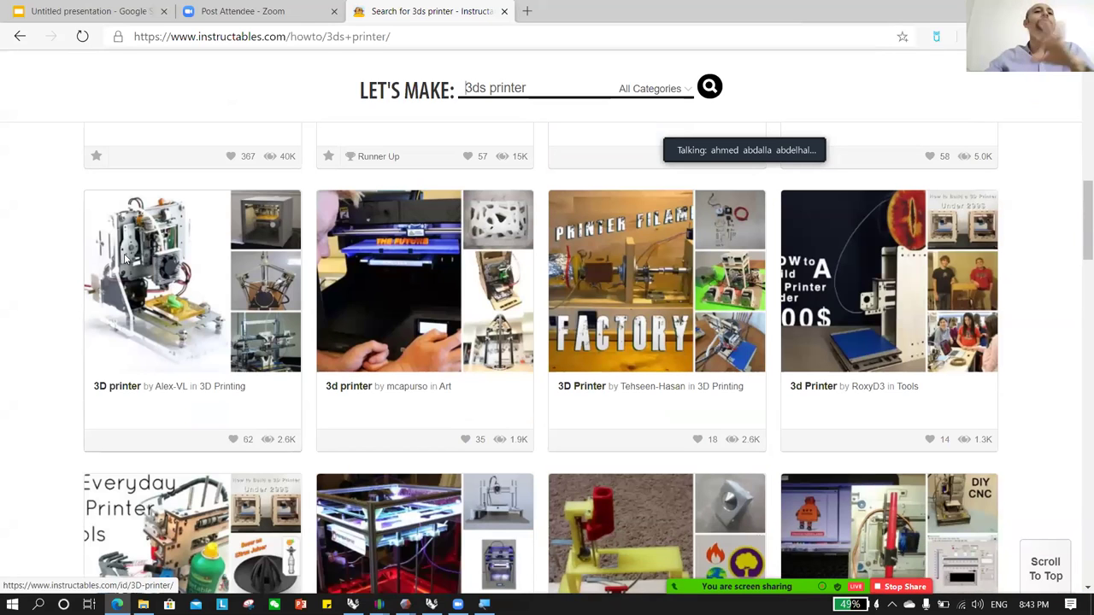
{"action": "key", "text": "Page_Down"}
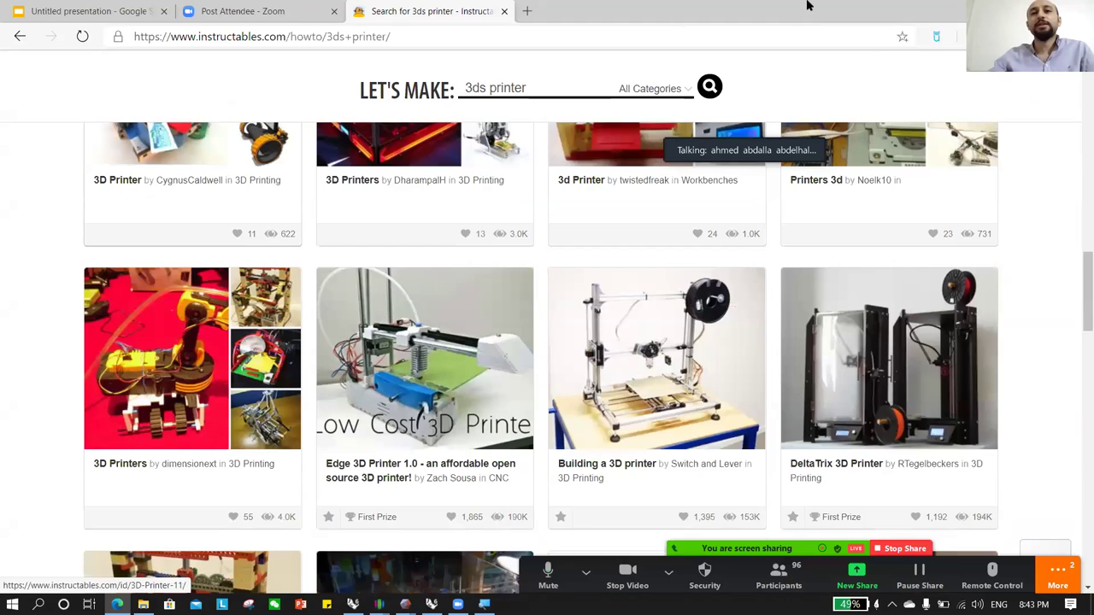
{"action": "scroll", "coordinate": [850, 359], "scroll_direction": "down", "scroll_amount": 3}
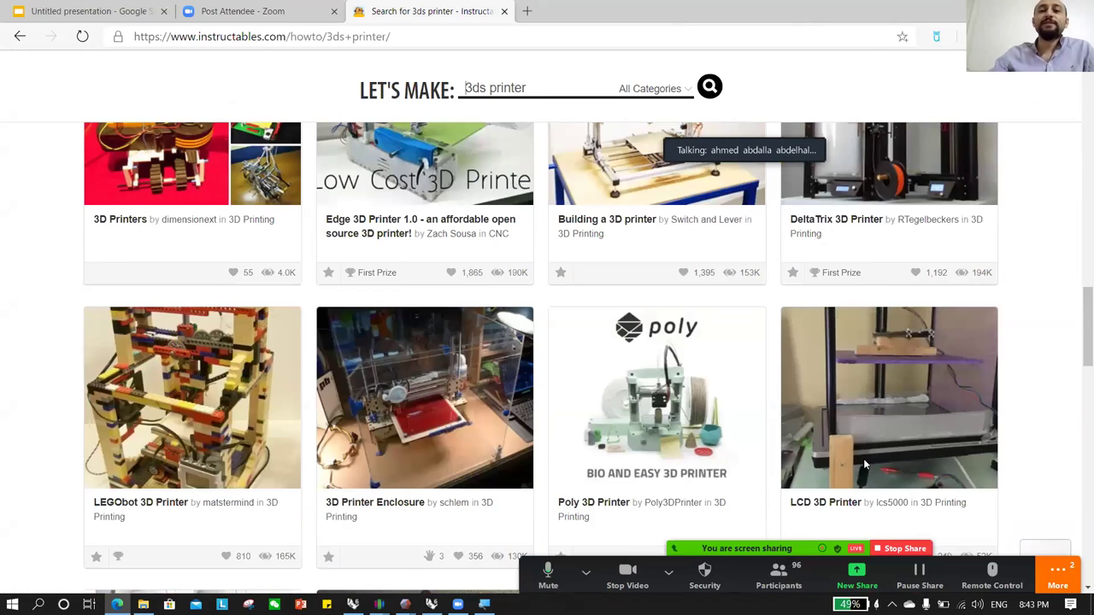
Show Simplify3D's supported toolpath preview (9 h 24 min, 90.19 g), then switch back to Meshmixer.
{"action": "key", "text": "alt+Tab"}
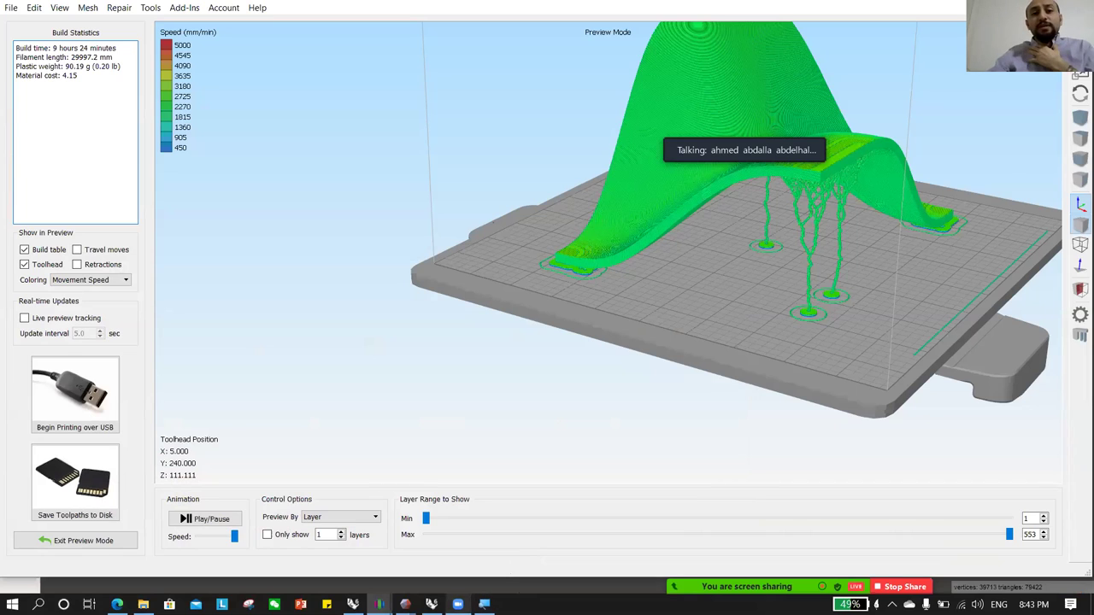
{"action": "mouse_move", "coordinate": [405, 604]}
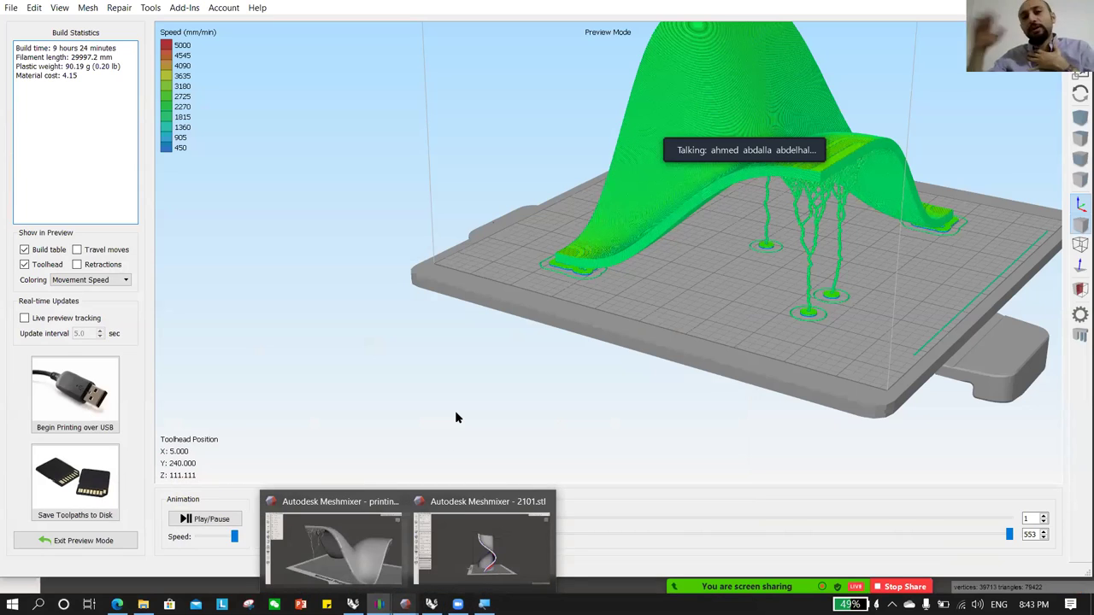
{"action": "key", "text": "alt+Tab"}
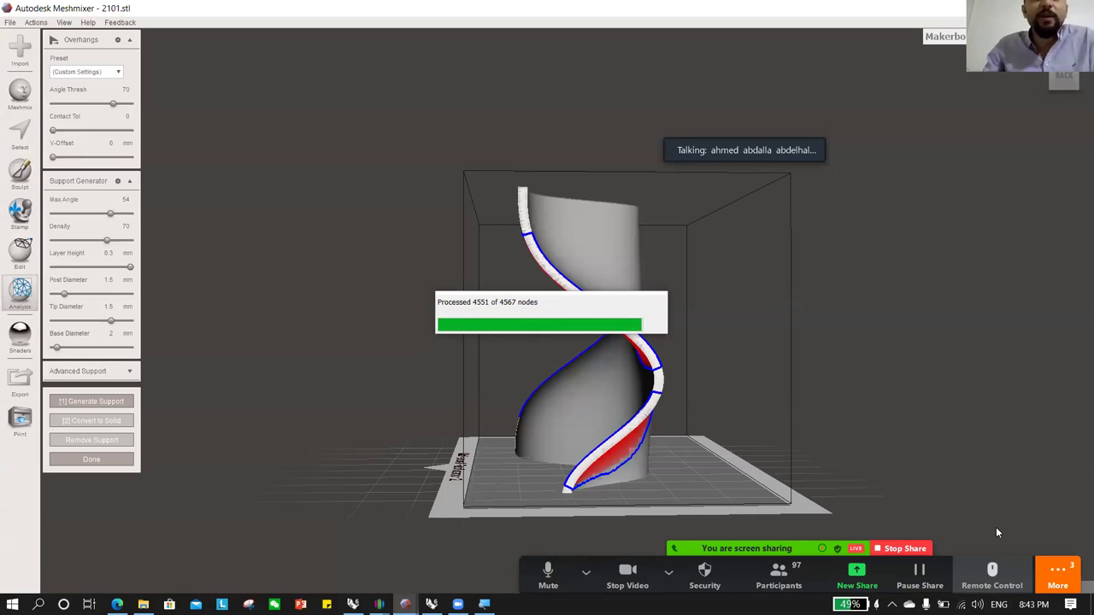
Open the Zoom group chat over Meshmixer and drag it aside.
{"action": "key", "text": "alt+h"}
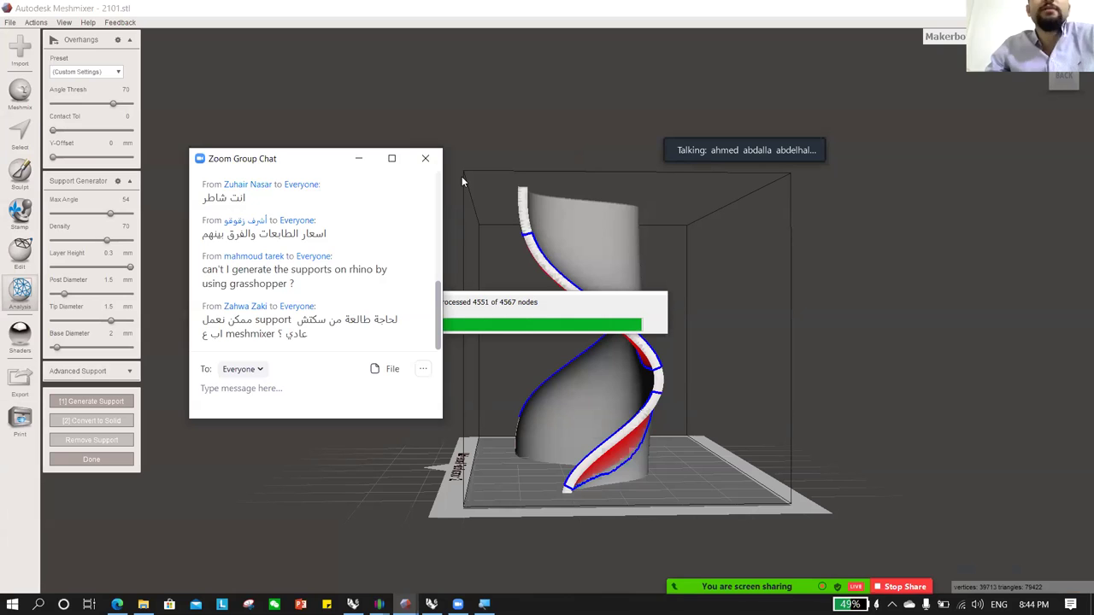
{"action": "left_click_drag", "start_coordinate": [410, 158], "coordinate": [385, 112]}
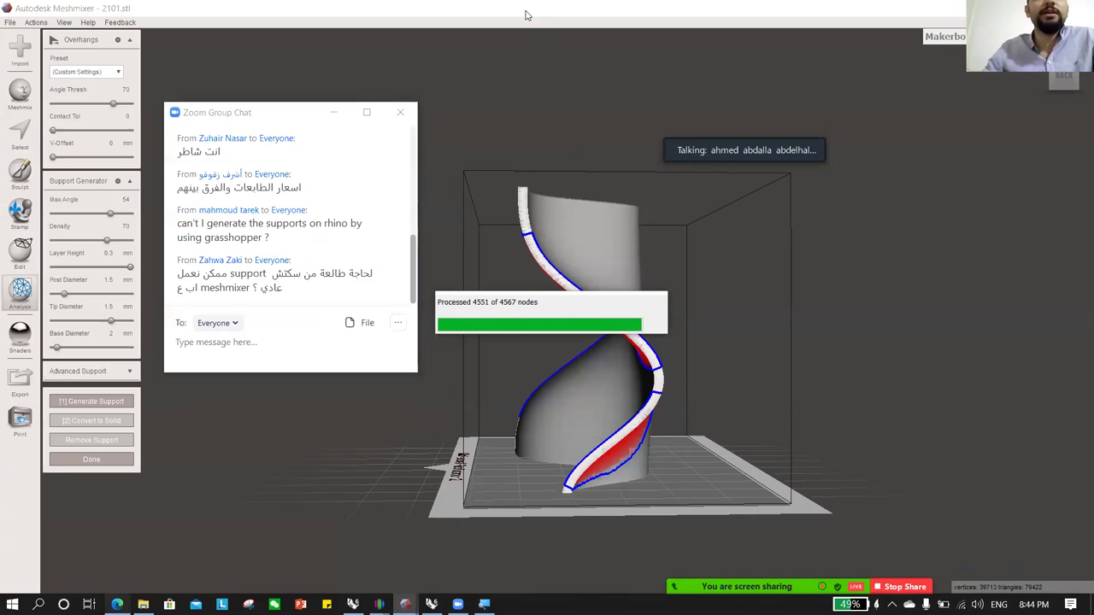
Open the Food4Rhino website in a new browser tab.
{"action": "key", "text": "alt+Tab"}
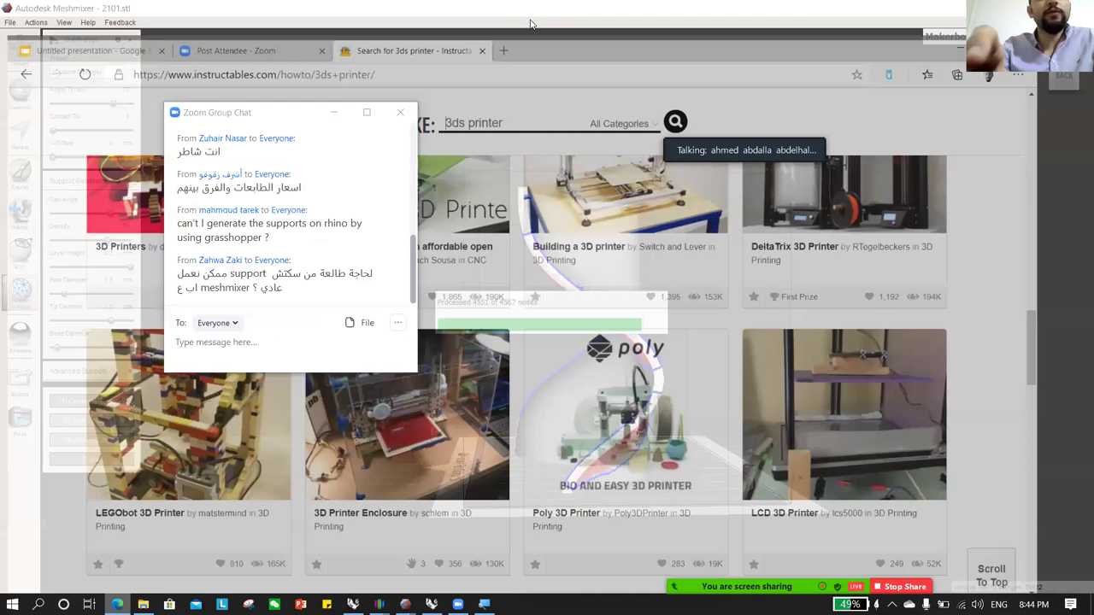
{"action": "left_click", "coordinate": [528, 14]}
{"action": "type", "text": "fo"}
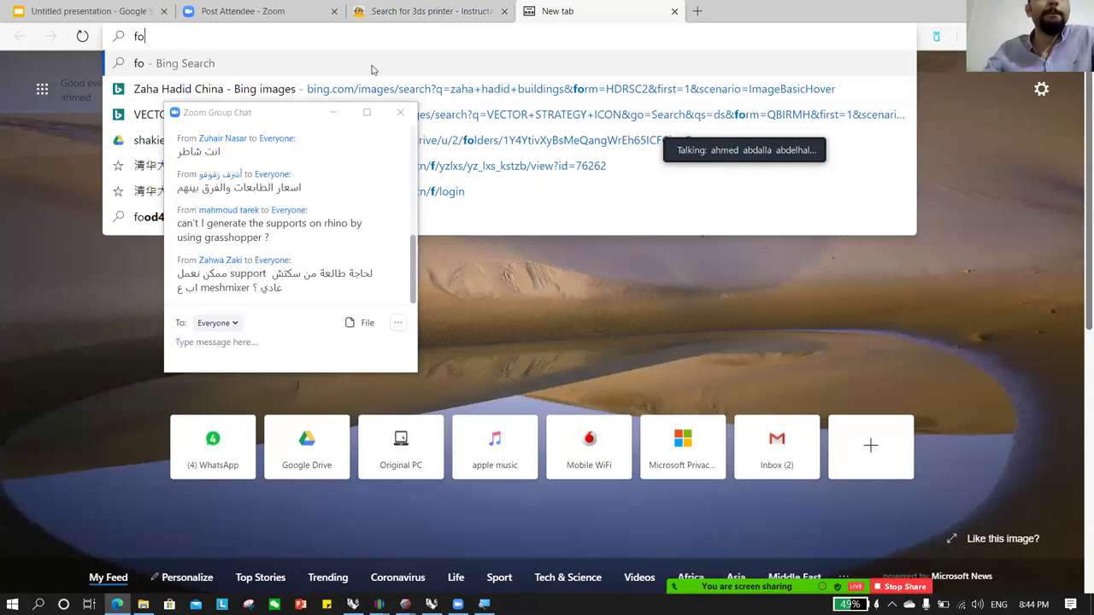
{"action": "left_click", "coordinate": [136, 216]}
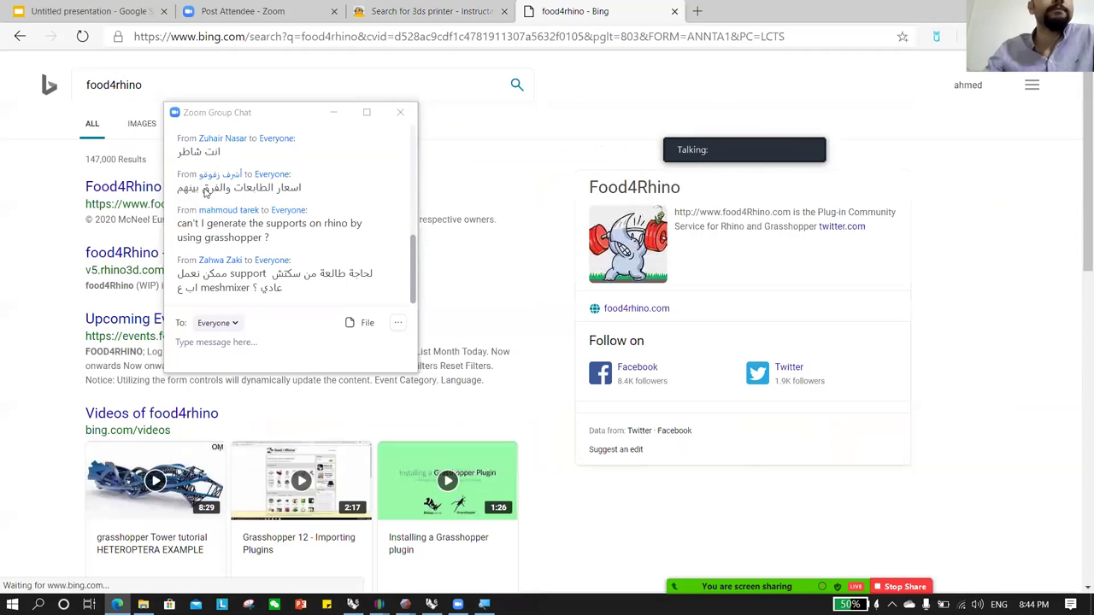
{"action": "left_click", "coordinate": [98, 205]}
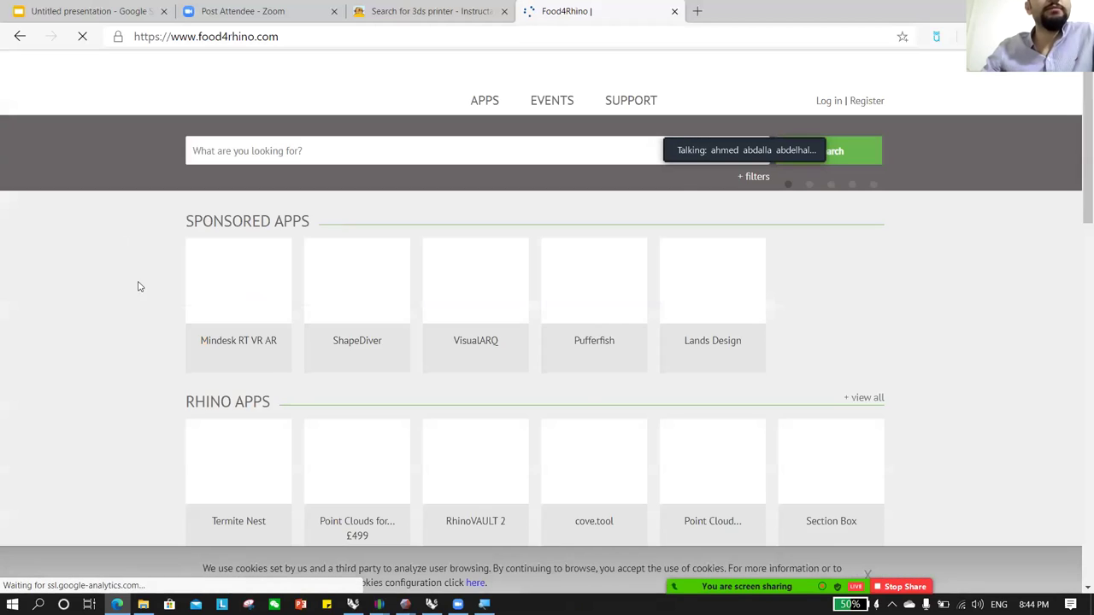
{"action": "scroll", "coordinate": [838, 181], "scroll_direction": "down", "scroll_amount": 1}
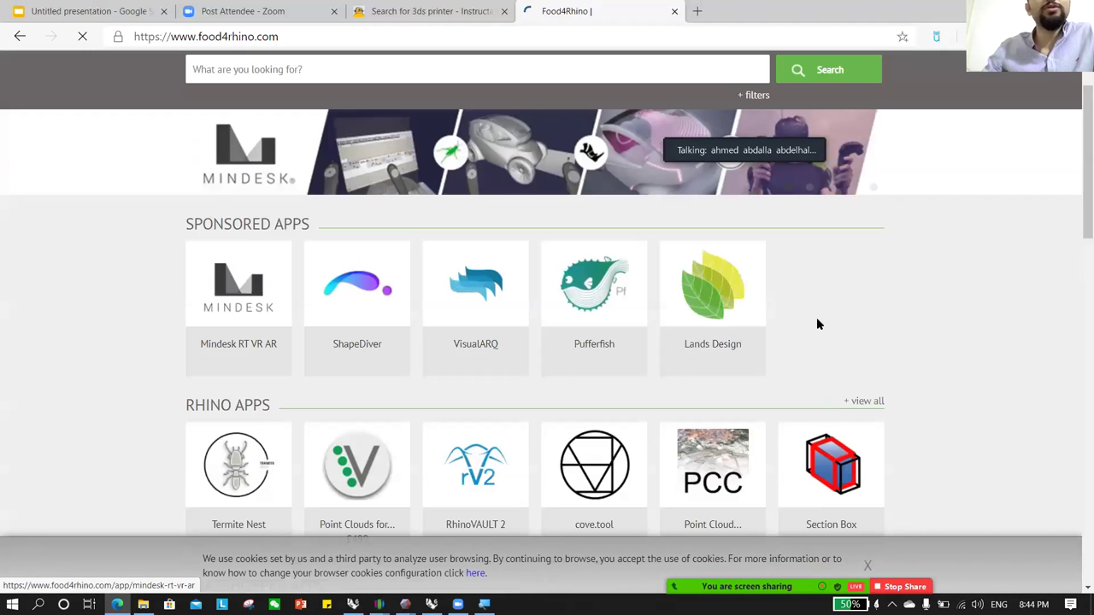
{"action": "scroll", "coordinate": [860, 334], "scroll_direction": "down", "scroll_amount": 3}
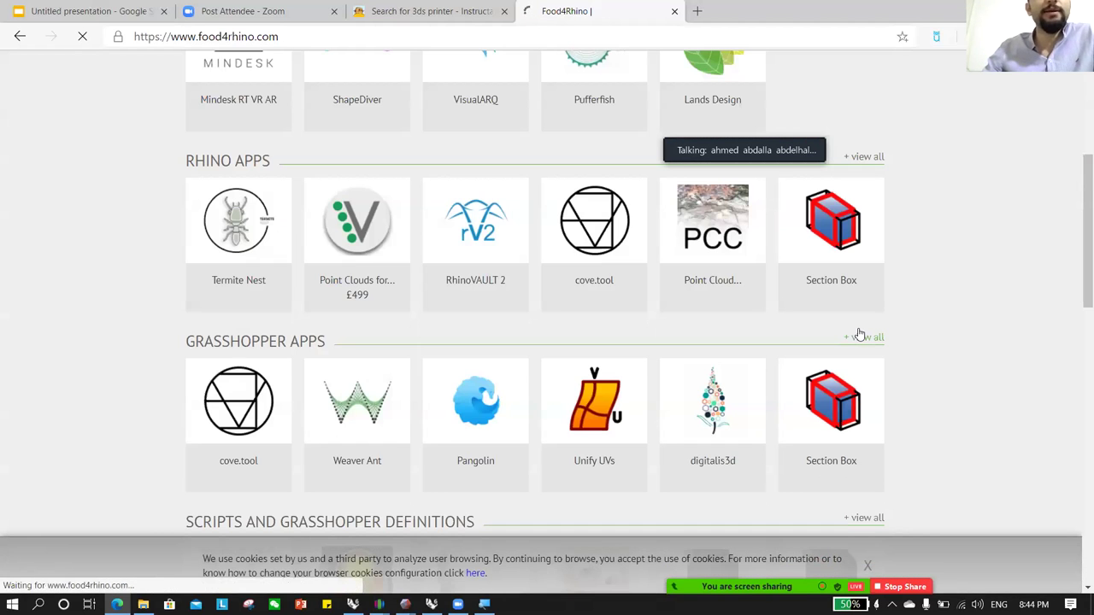
Browse Grasshopper apps filtered to Manufacturing & Fabrication, paging through the listings.
{"action": "left_click", "coordinate": [860, 334]}
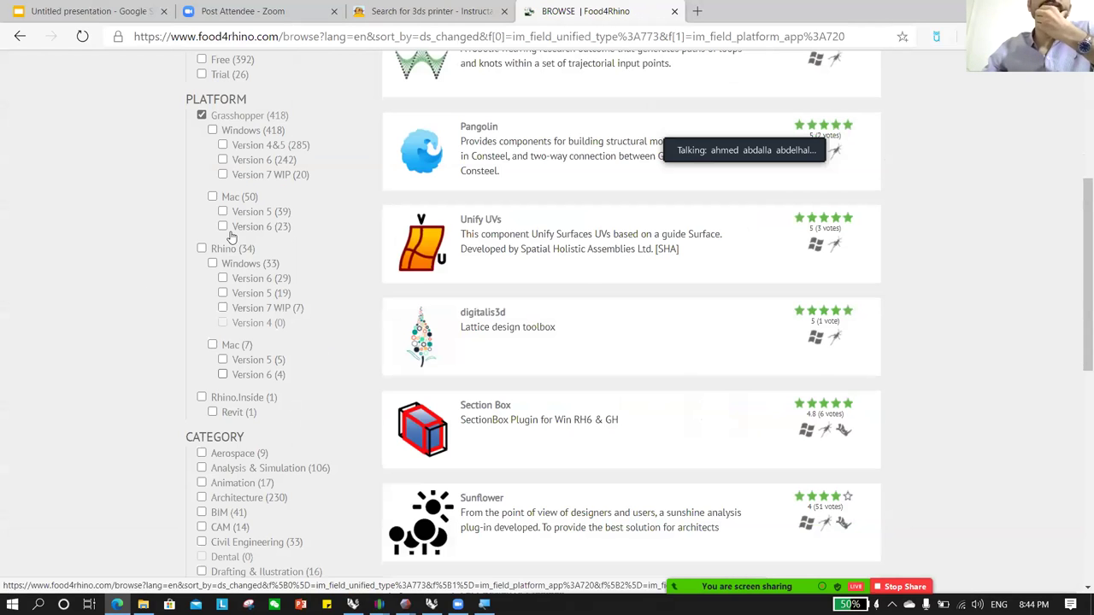
{"action": "scroll", "coordinate": [233, 240], "scroll_direction": "down", "scroll_amount": 3}
{"action": "scroll", "coordinate": [256, 256], "scroll_direction": "down", "scroll_amount": 1}
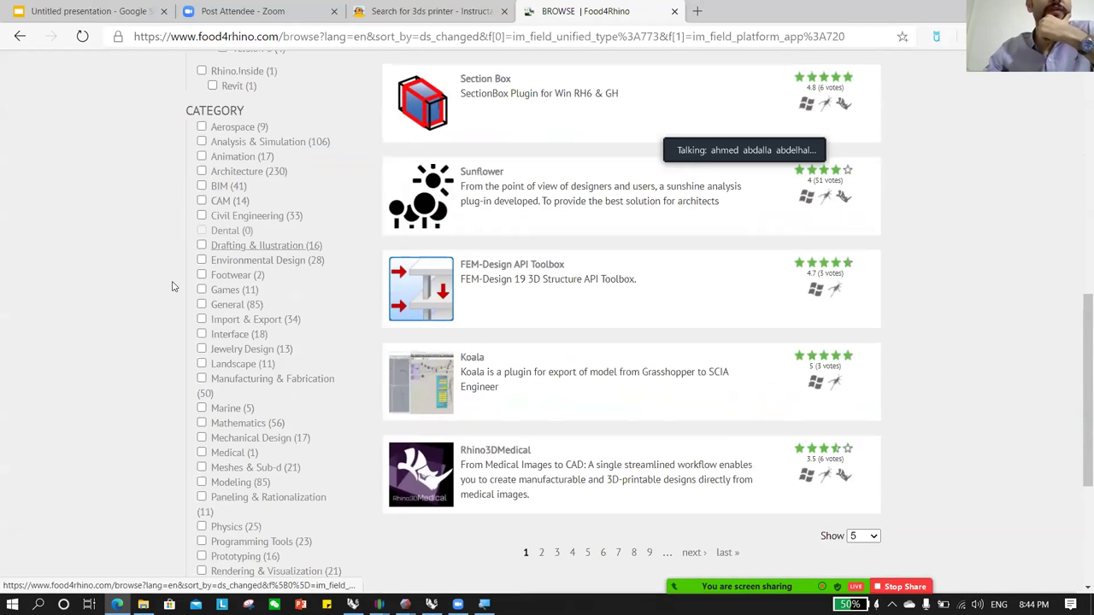
{"action": "scroll", "coordinate": [171, 286], "scroll_direction": "down", "scroll_amount": 2}
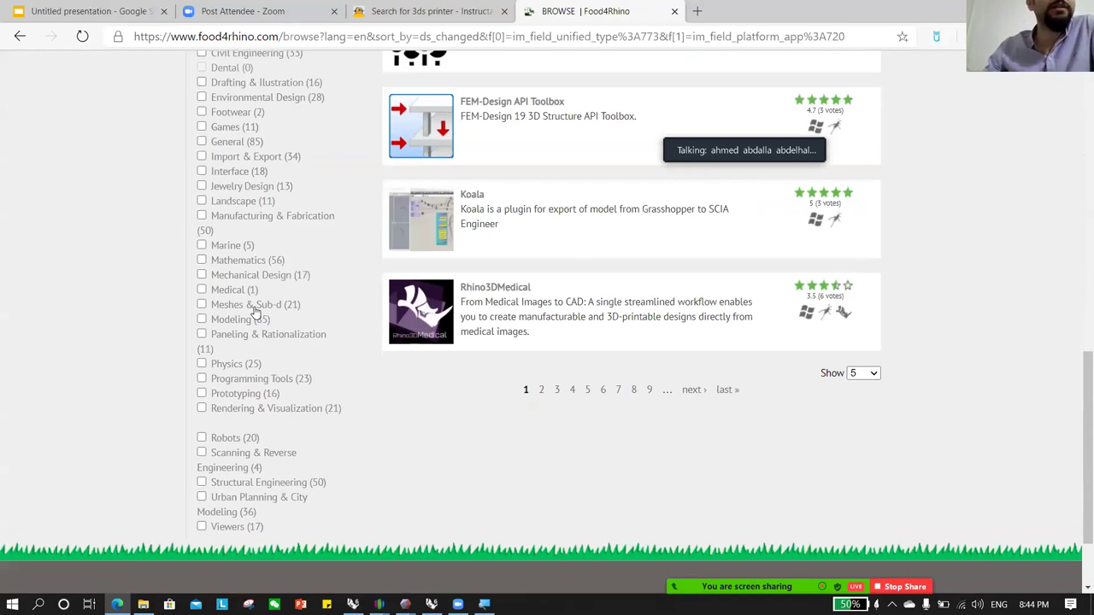
{"action": "scroll", "coordinate": [269, 379], "scroll_direction": "up", "scroll_amount": 2}
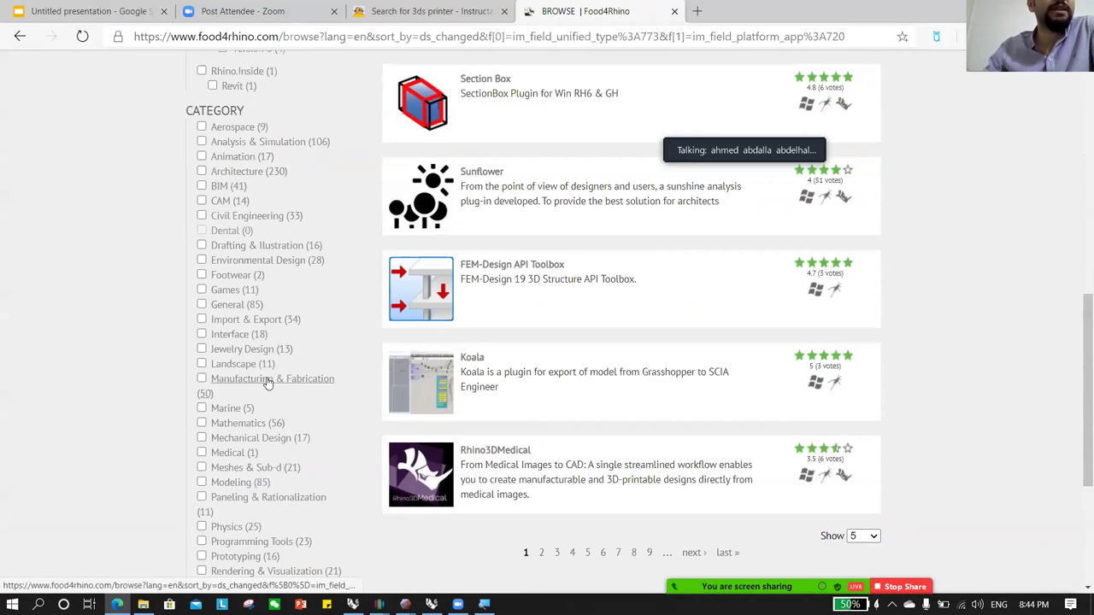
{"action": "left_click", "coordinate": [267, 383]}
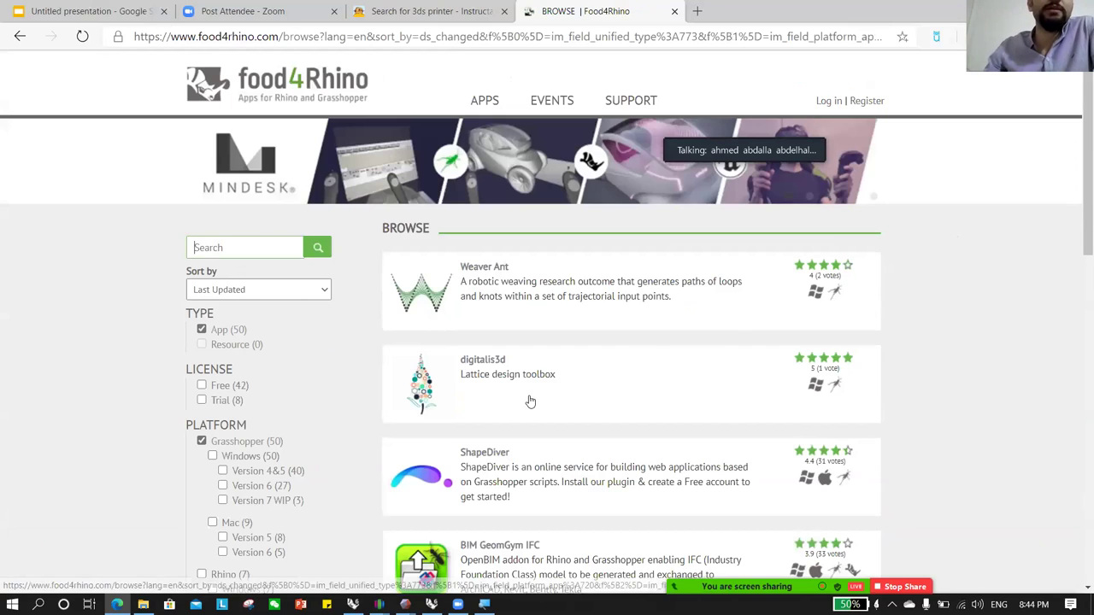
{"action": "scroll", "coordinate": [529, 401], "scroll_direction": "down", "scroll_amount": 3}
{"action": "scroll", "coordinate": [632, 473], "scroll_direction": "down", "scroll_amount": 5}
{"action": "scroll", "coordinate": [672, 476], "scroll_direction": "down", "scroll_amount": 1}
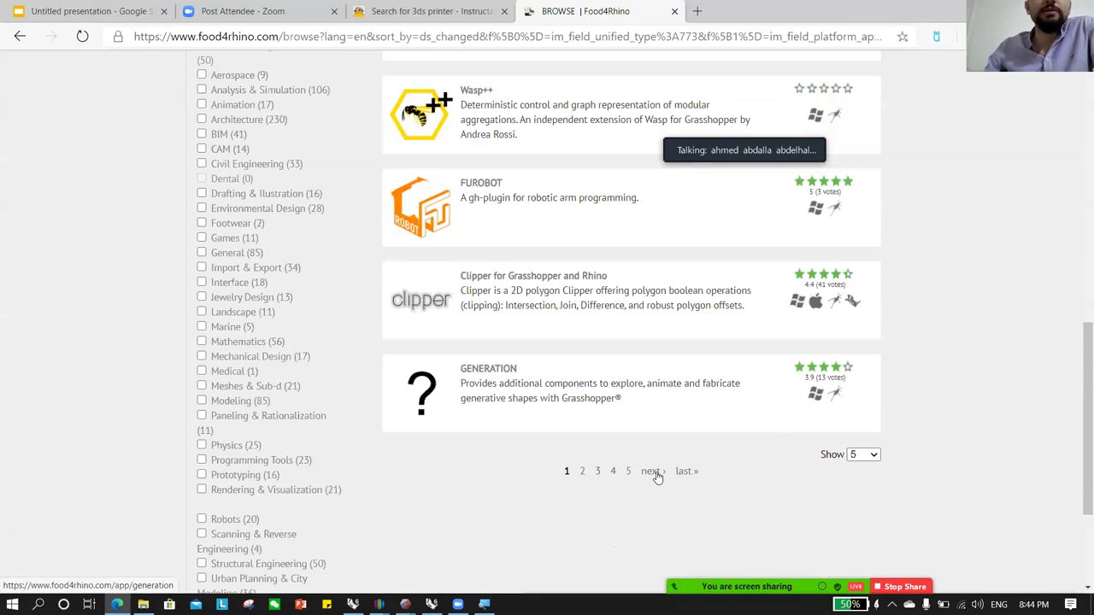
{"action": "left_click", "coordinate": [652, 470]}
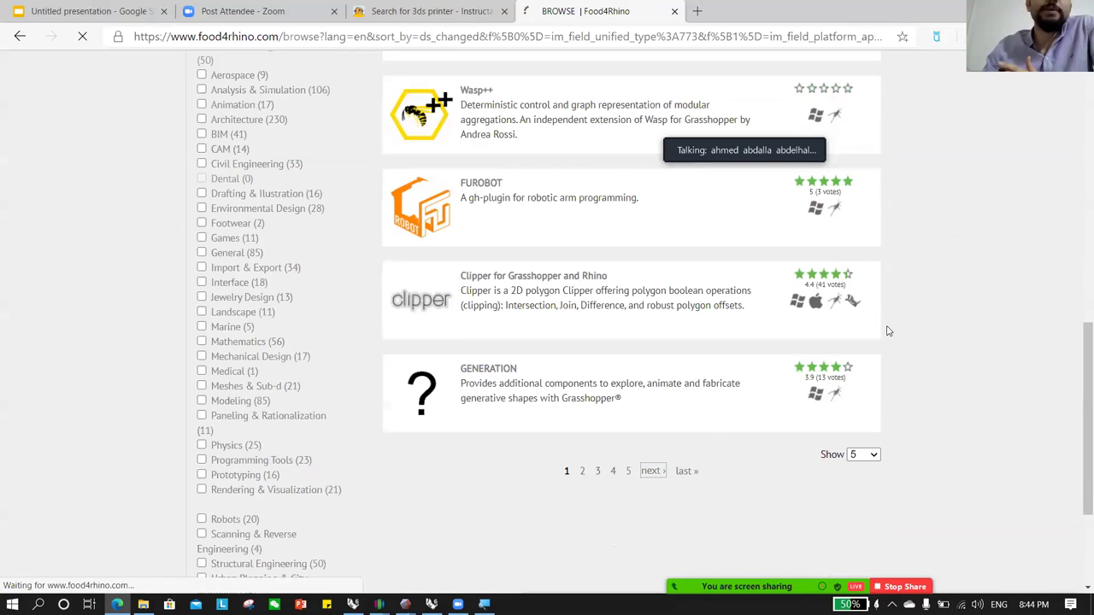
{"action": "scroll", "coordinate": [916, 287], "scroll_direction": "down", "scroll_amount": 1}
{"action": "scroll", "coordinate": [917, 287], "scroll_direction": "down", "scroll_amount": 2}
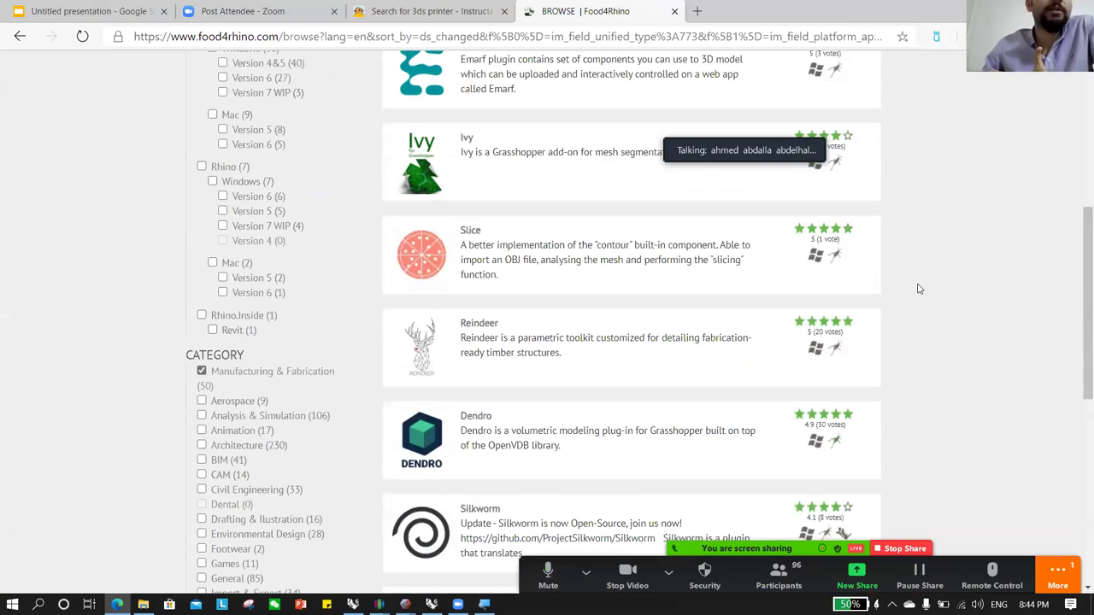
{"action": "scroll", "coordinate": [632, 338], "scroll_direction": "down", "scroll_amount": 4}
{"action": "left_click", "coordinate": [697, 390]}
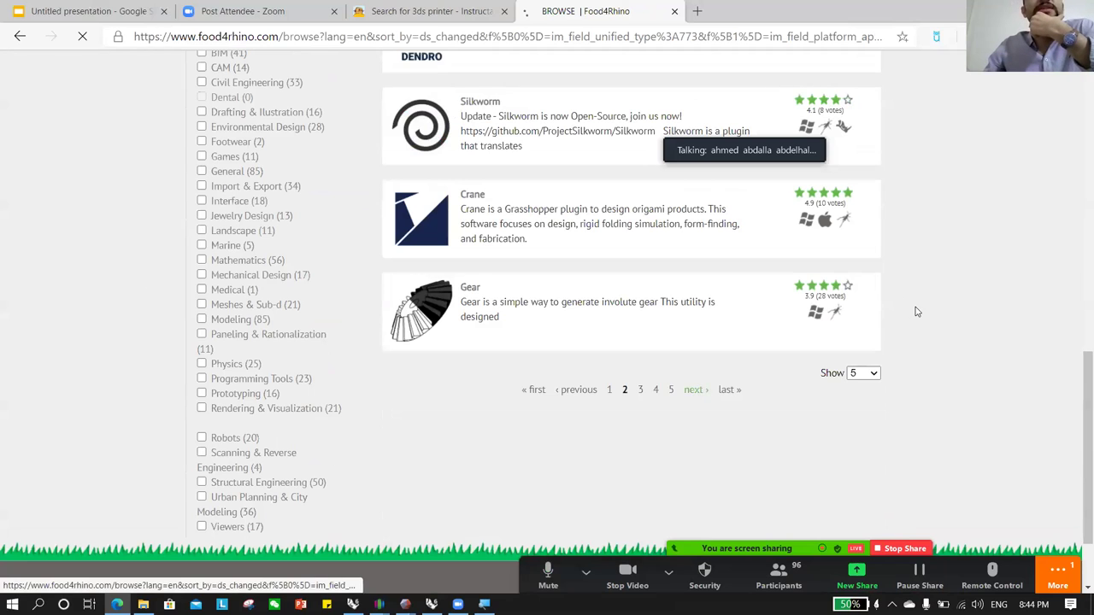
{"action": "scroll", "coordinate": [219, 258], "scroll_direction": "down", "scroll_amount": 2}
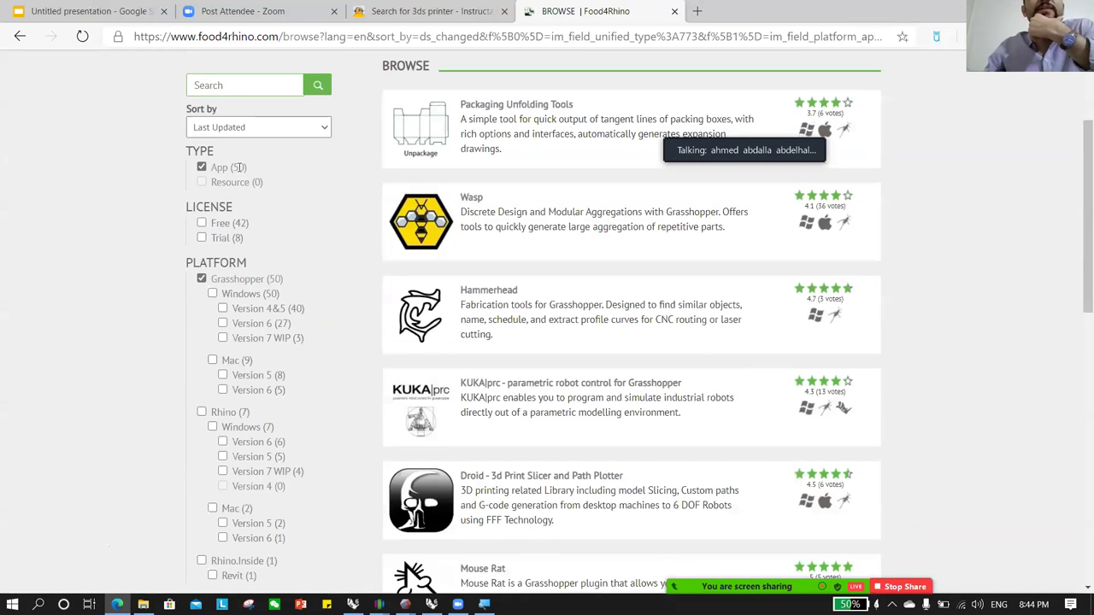
{"action": "scroll", "coordinate": [240, 167], "scroll_direction": "up", "scroll_amount": 1}
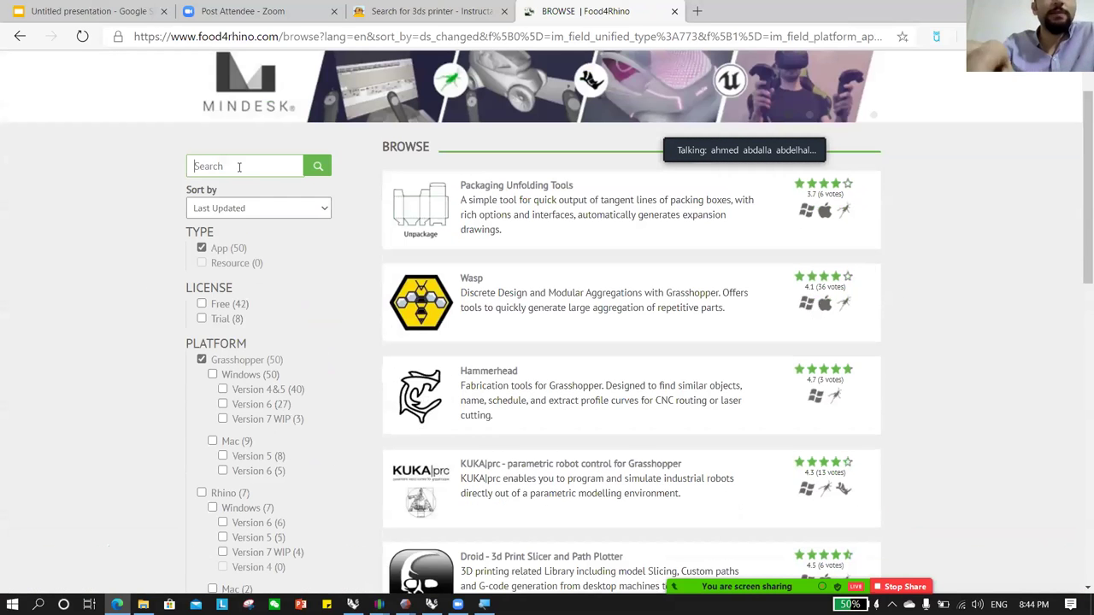
Search the apps for '3d printing' and look through the 11 matching results.
{"action": "left_click", "coordinate": [239, 167]}
{"action": "type", "text": "3d printing"}
{"action": "key", "text": "Return"}
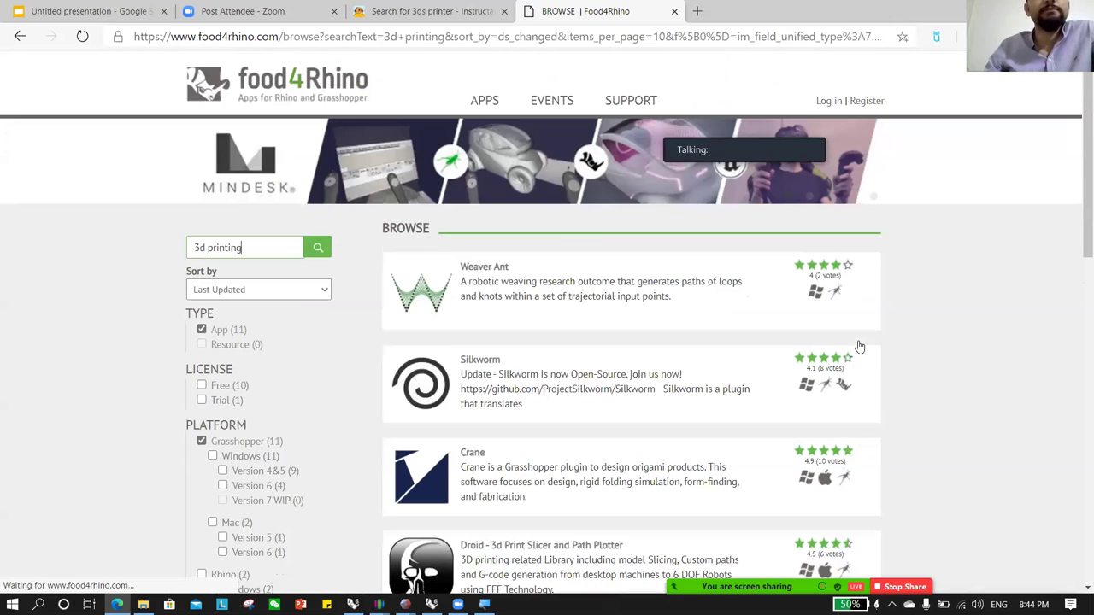
{"action": "scroll", "coordinate": [485, 126], "scroll_direction": "down", "scroll_amount": 3}
{"action": "scroll", "coordinate": [519, 115], "scroll_direction": "down", "scroll_amount": 4}
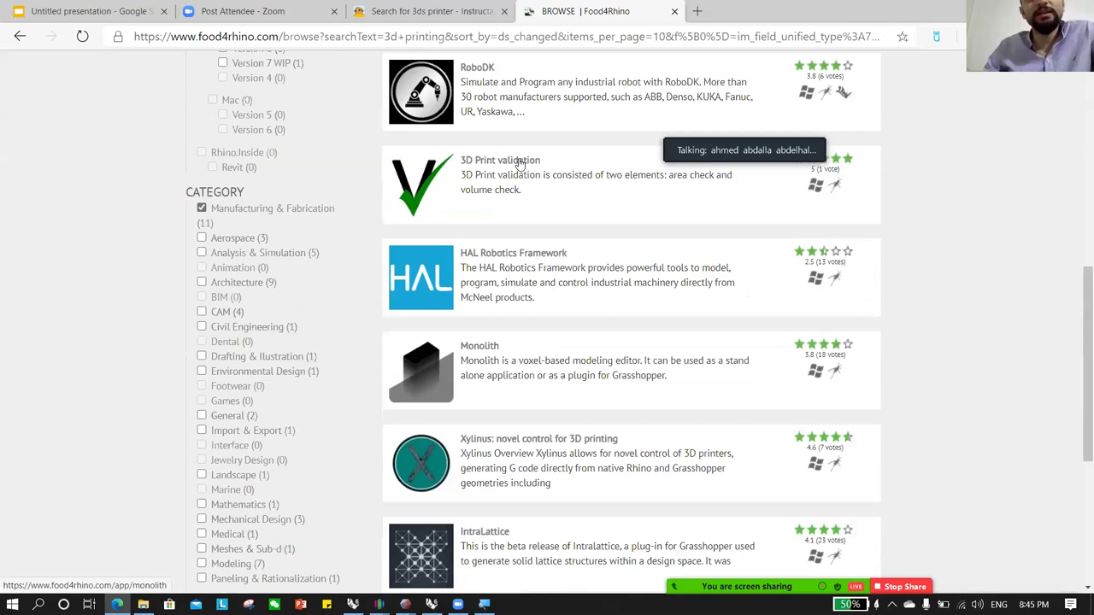
{"action": "scroll", "coordinate": [624, 311], "scroll_direction": "down", "scroll_amount": 2}
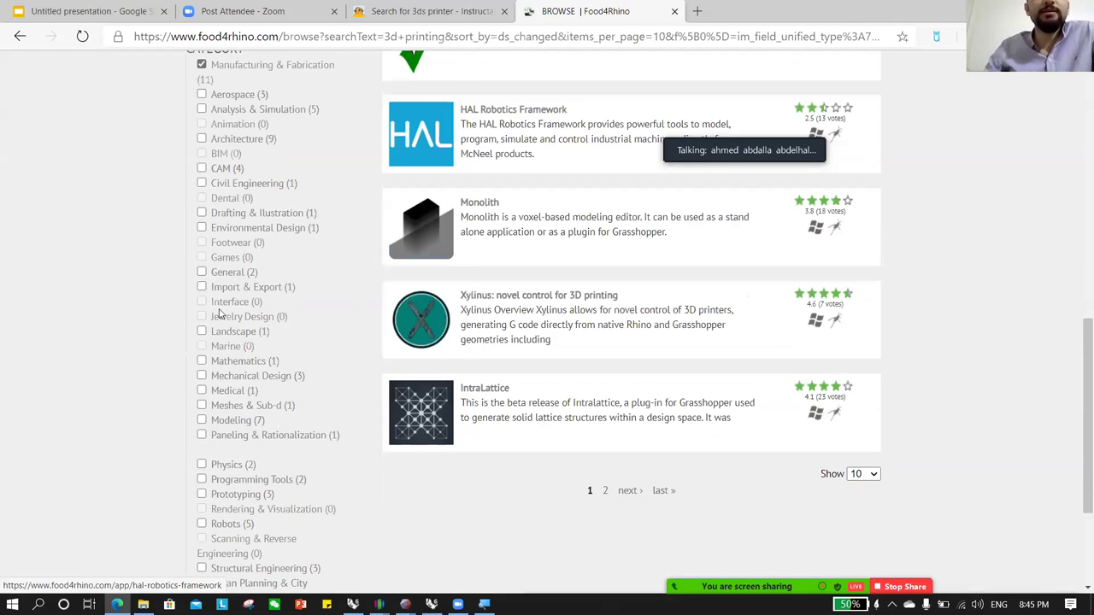
{"action": "scroll", "coordinate": [34, 300], "scroll_direction": "down", "scroll_amount": 2}
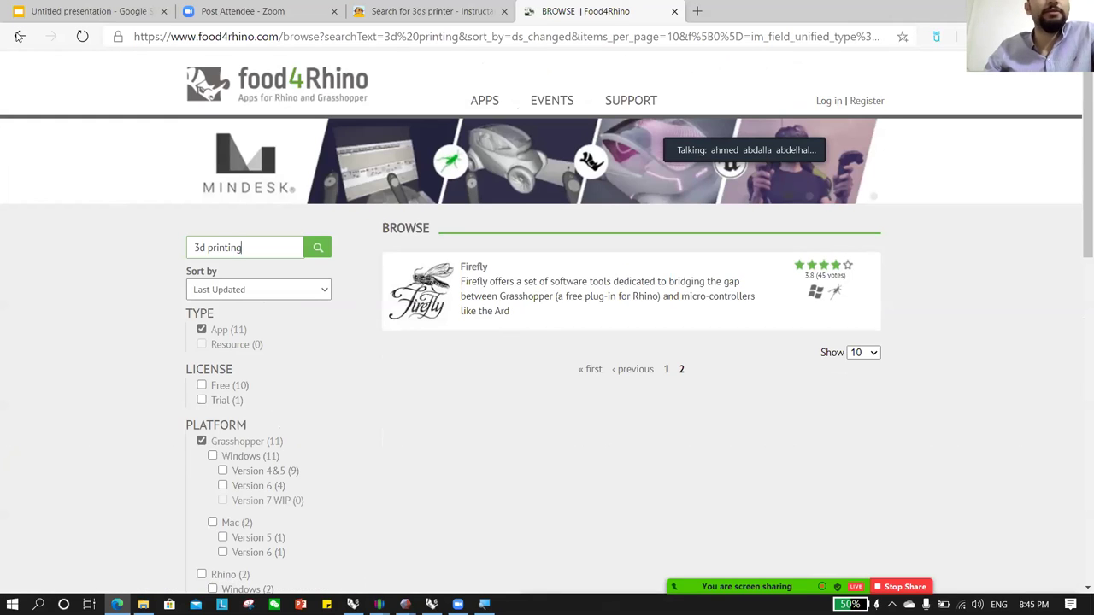
{"action": "left_click", "coordinate": [19, 35]}
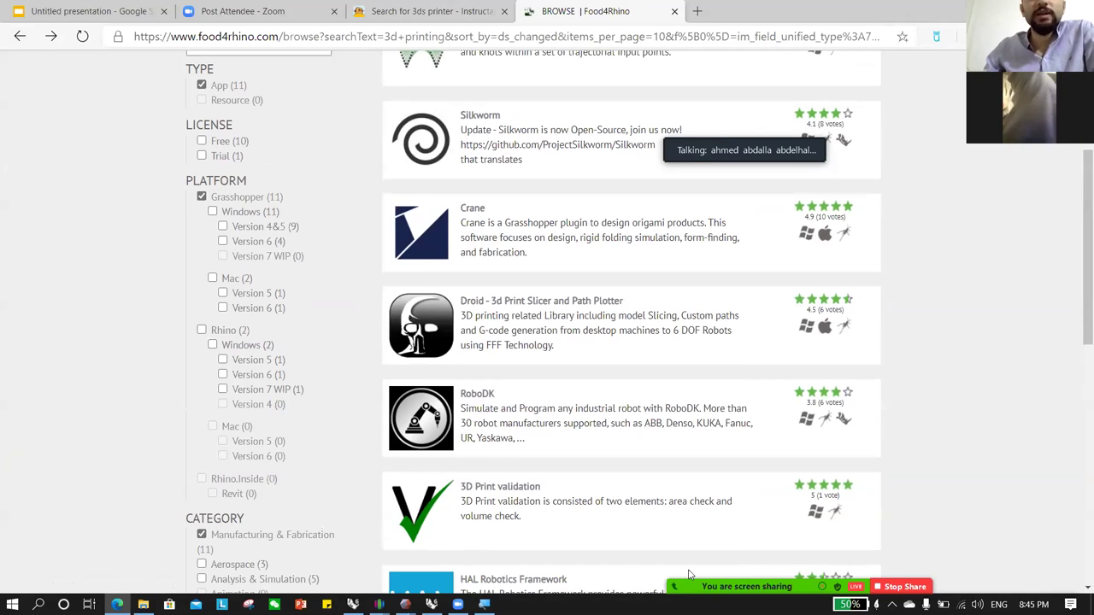
Switch past the Simplify3D preview to Meshmixer and open the Zoom group chat.
{"action": "key", "text": "alt+Tab"}
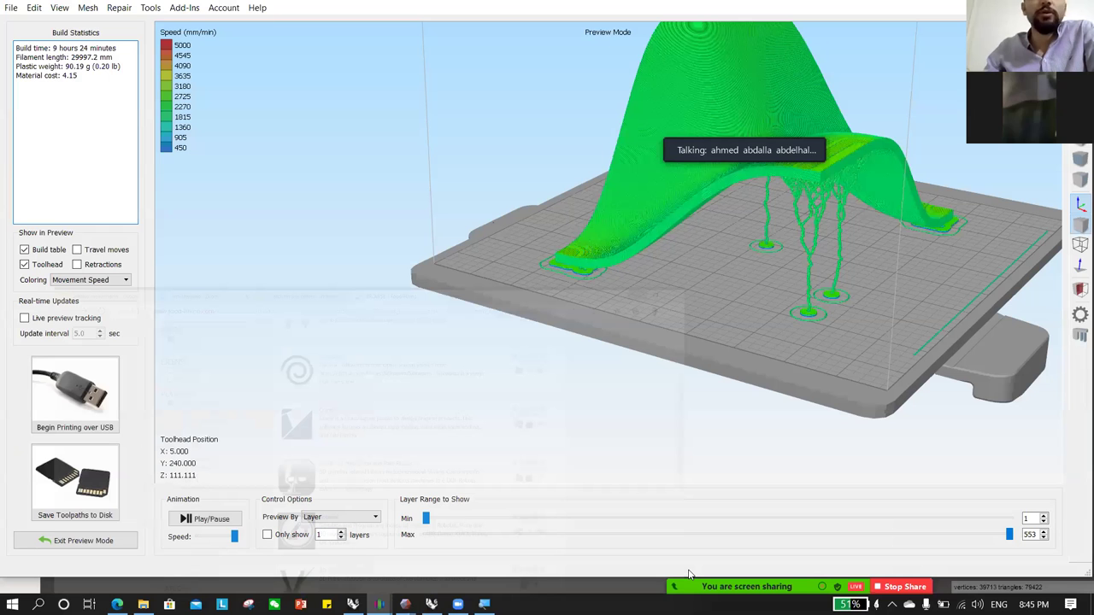
{"action": "key", "text": "alt+Tab"}
{"action": "key", "text": "alt+h"}
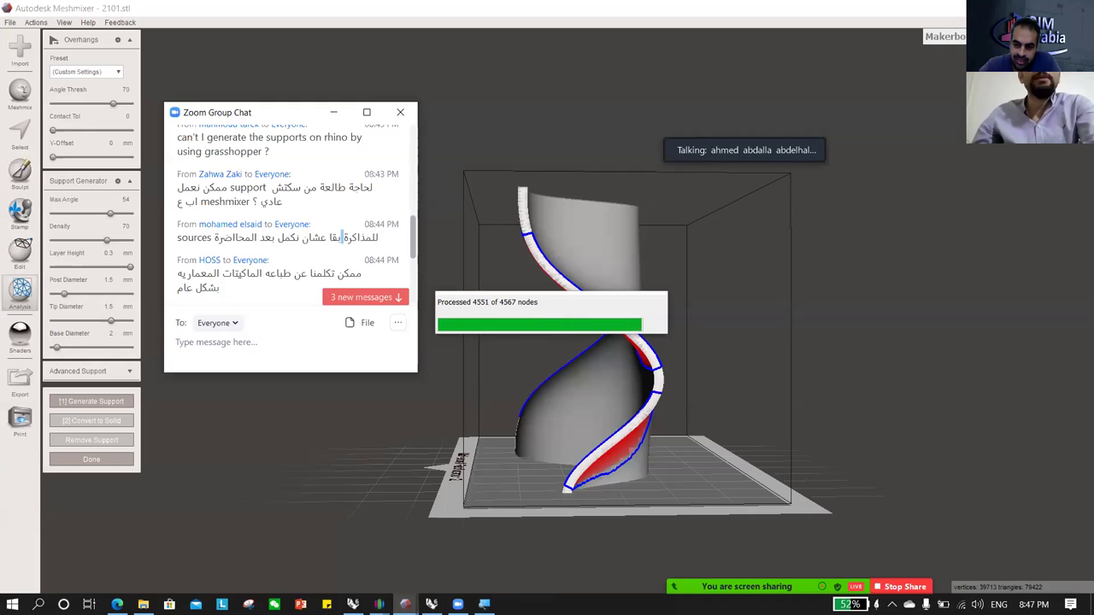
Scroll through the meeting chat while Meshmixer's overhang analysis finishes.
{"action": "scroll", "coordinate": [342, 237], "scroll_direction": "down", "scroll_amount": 1}
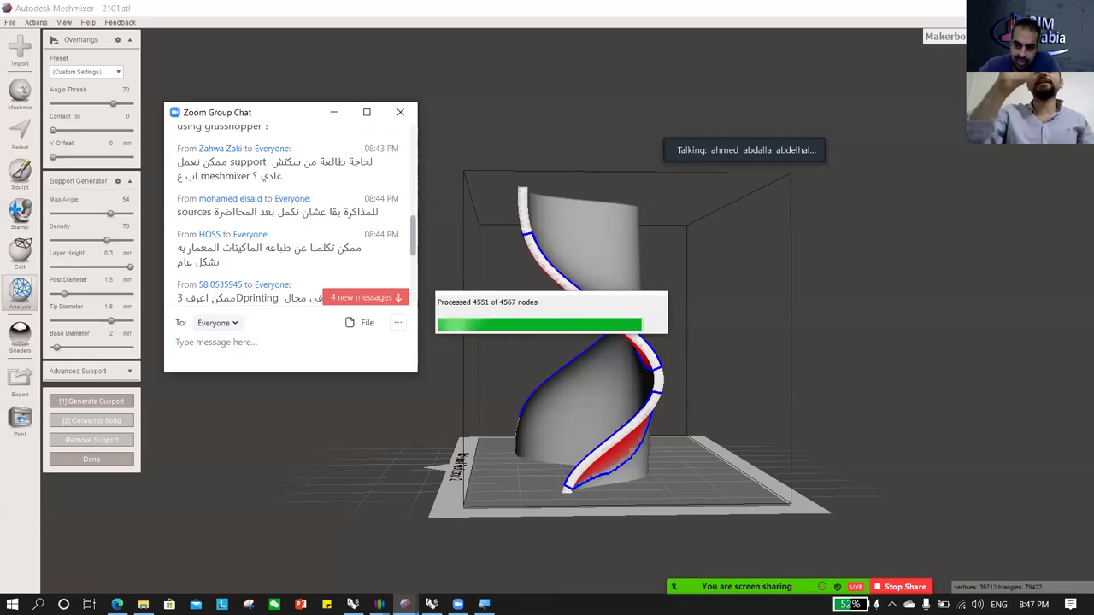
{"action": "scroll", "coordinate": [297, 213], "scroll_direction": "down", "scroll_amount": 2}
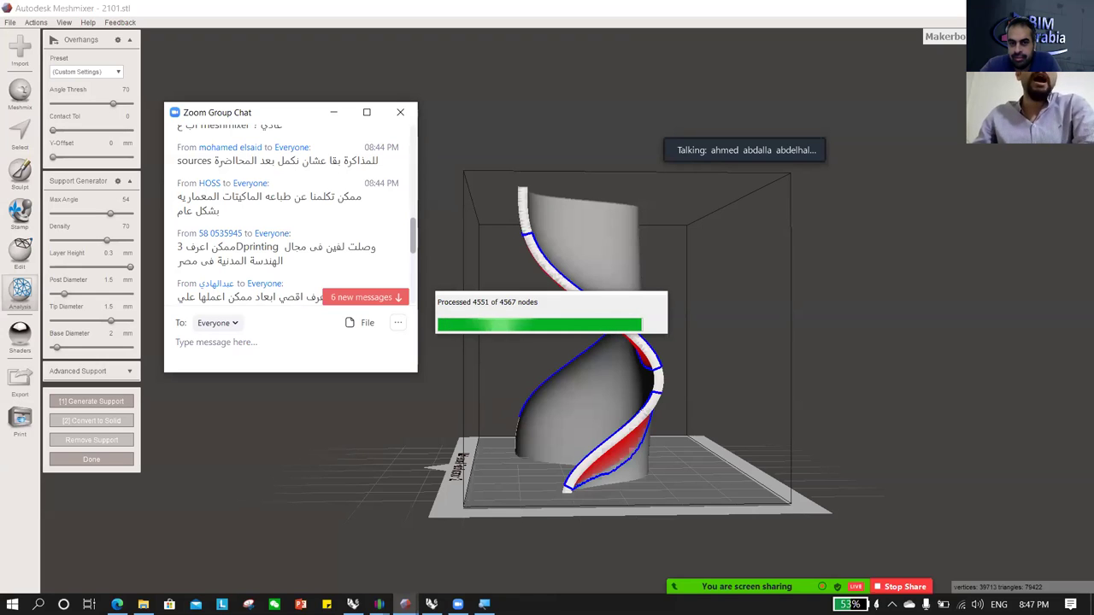
{"action": "scroll", "coordinate": [291, 214], "scroll_direction": "down", "scroll_amount": 1}
{"action": "scroll", "coordinate": [290, 214], "scroll_direction": "down", "scroll_amount": 1}
{"action": "scroll", "coordinate": [291, 214], "scroll_direction": "down", "scroll_amount": 1}
{"action": "scroll", "coordinate": [291, 214], "scroll_direction": "down", "scroll_amount": 1}
{"action": "scroll", "coordinate": [291, 214], "scroll_direction": "down", "scroll_amount": 1}
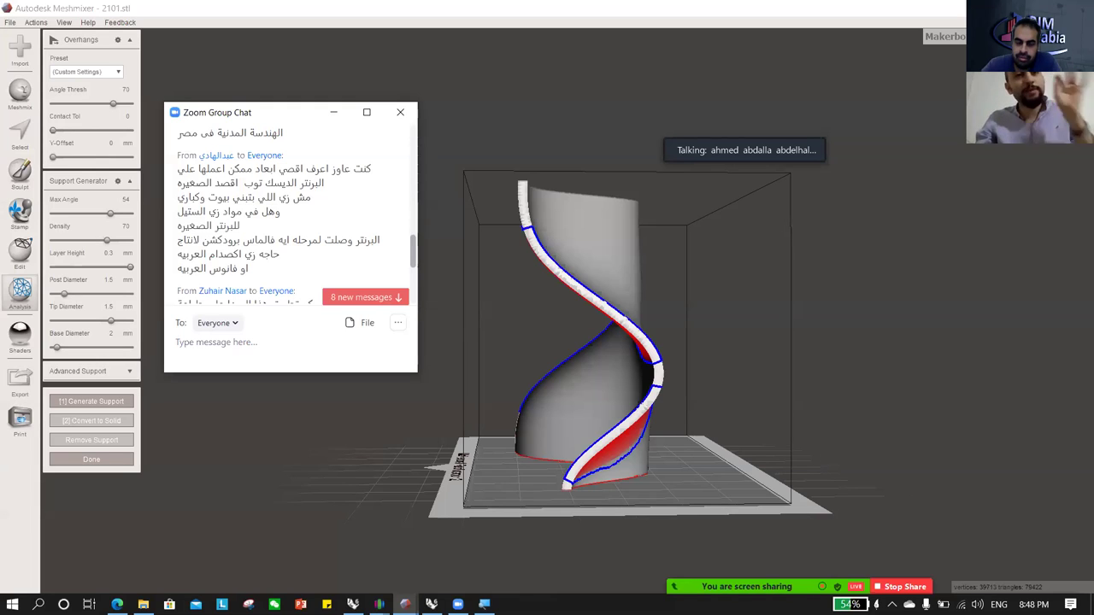
Leave Meshmixer's overhang view and return to Food4Rhino's 3D printing app listings in Edge.
{"action": "scroll", "coordinate": [291, 213], "scroll_direction": "down", "scroll_amount": 1}
{"action": "scroll", "coordinate": [290, 214], "scroll_direction": "down", "scroll_amount": 1}
{"action": "scroll", "coordinate": [290, 214], "scroll_direction": "down", "scroll_amount": 1}
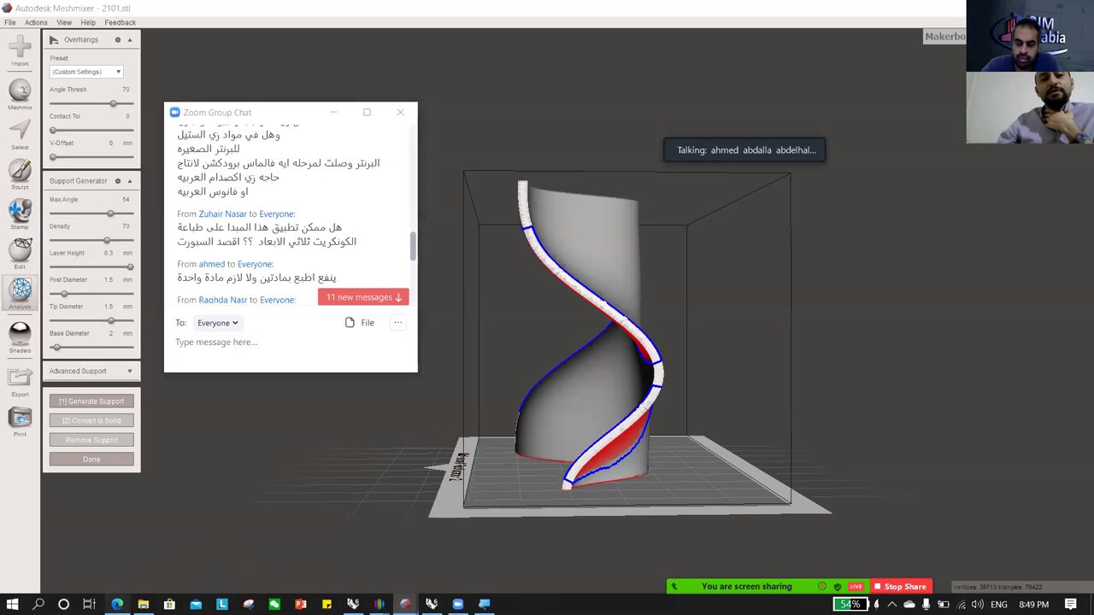
{"action": "key", "text": "alt+Tab"}
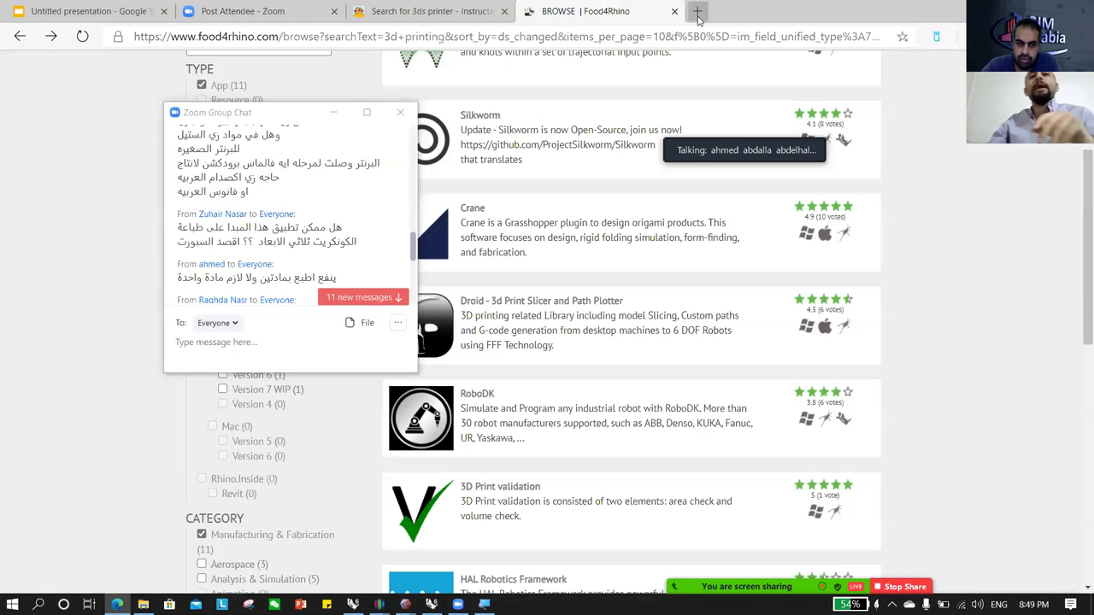
Open a spare new tab, then search Food4Rhino for 'ameba', which finds no results.
{"action": "left_click", "coordinate": [698, 19]}
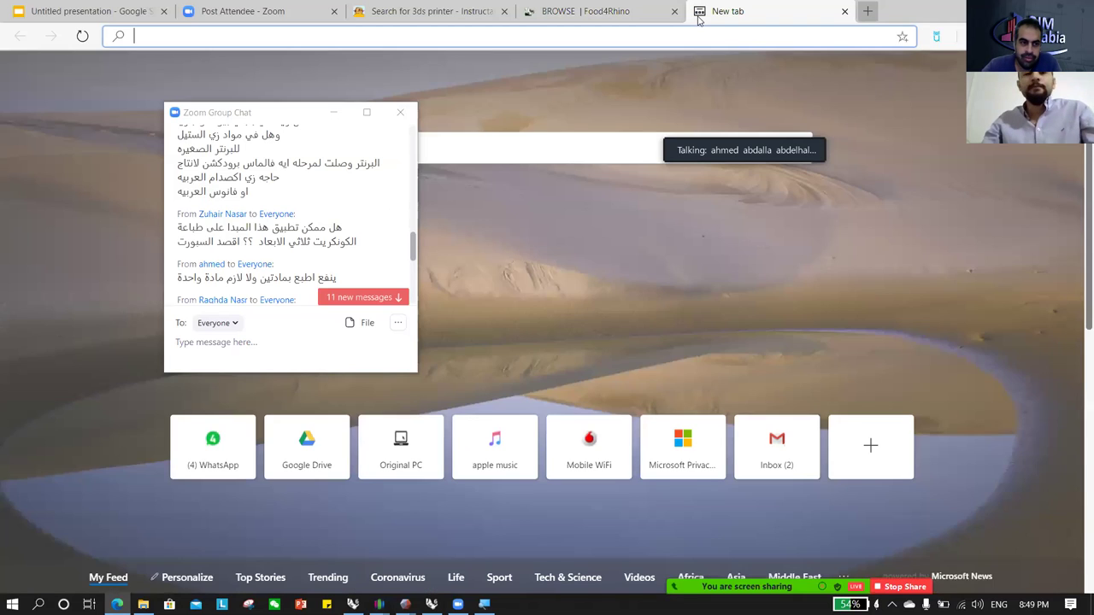
{"action": "type", "text": "a"}
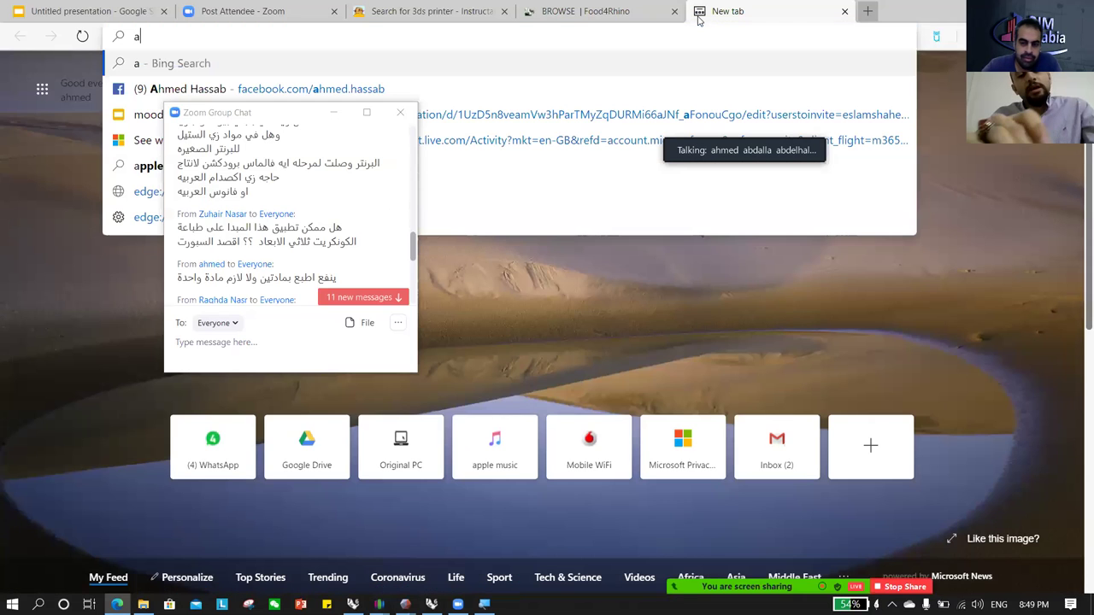
{"action": "type", "text": "meba"}
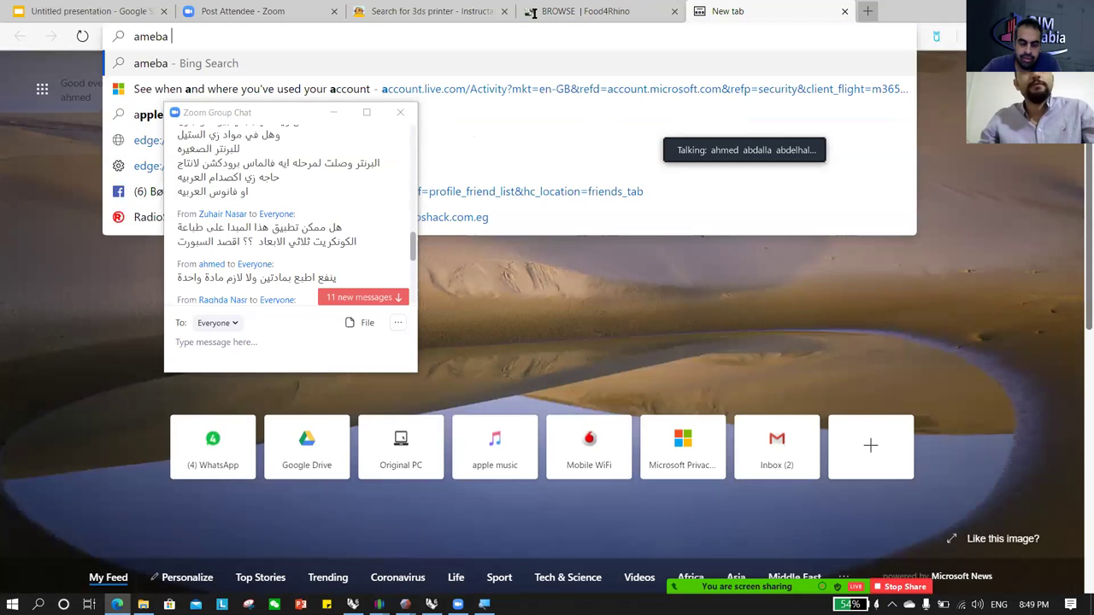
{"action": "left_click", "coordinate": [531, 11]}
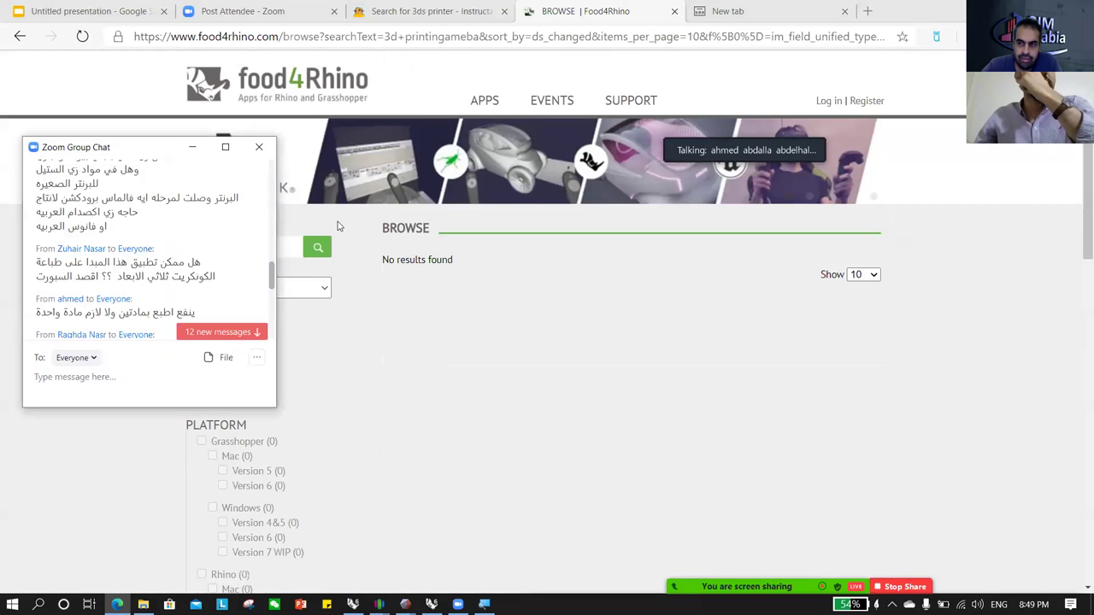
{"action": "triple_click", "coordinate": [264, 248]}
{"action": "type", "text": "ameba"}
{"action": "key", "text": "Return"}
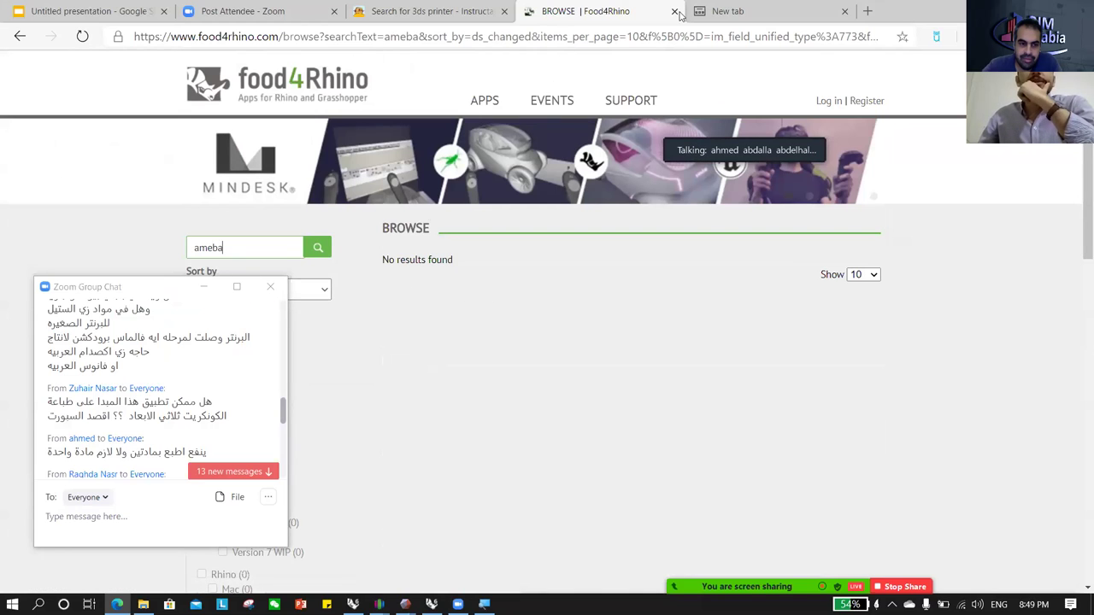
{"action": "left_click", "coordinate": [300, 246]}
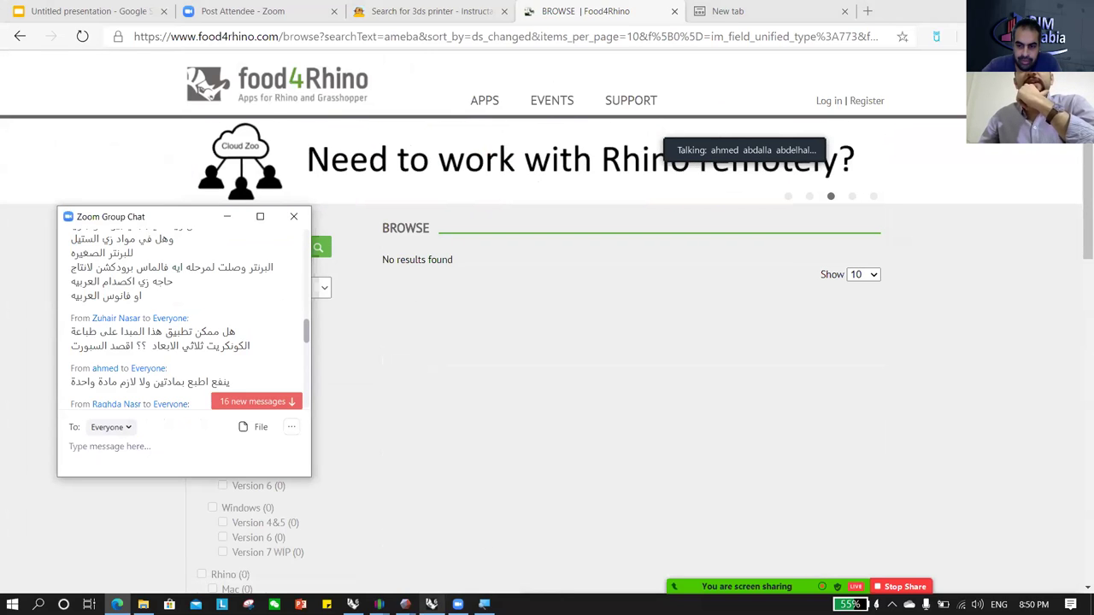
{"action": "mouse_move", "coordinate": [405, 604]}
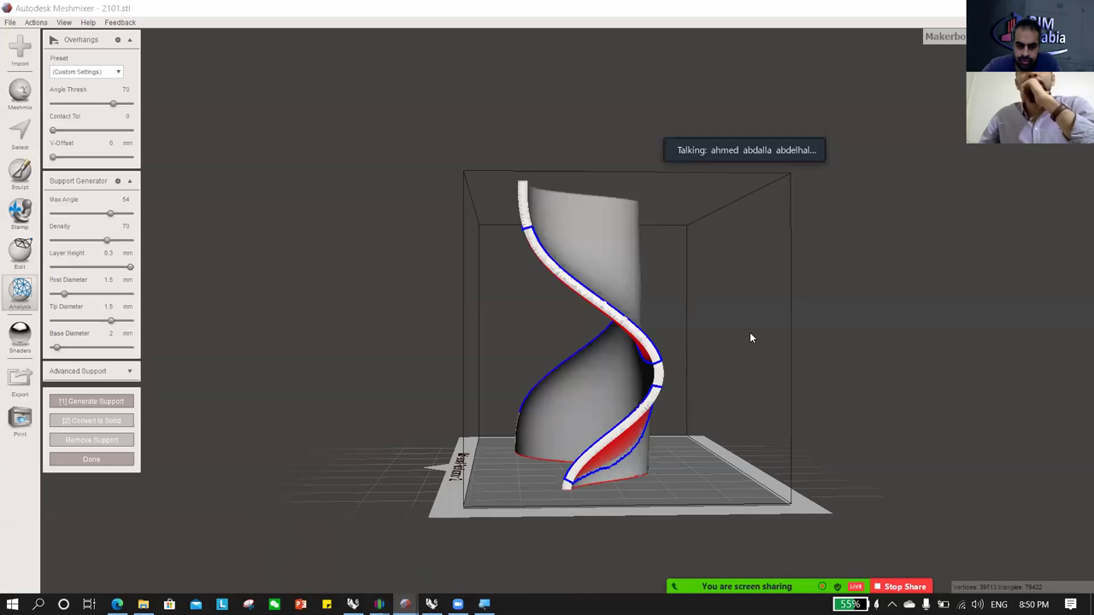
Bring Meshmixer back and orbit the 2101 model to see its overhangs from another side.
{"action": "left_click", "coordinate": [483, 547]}
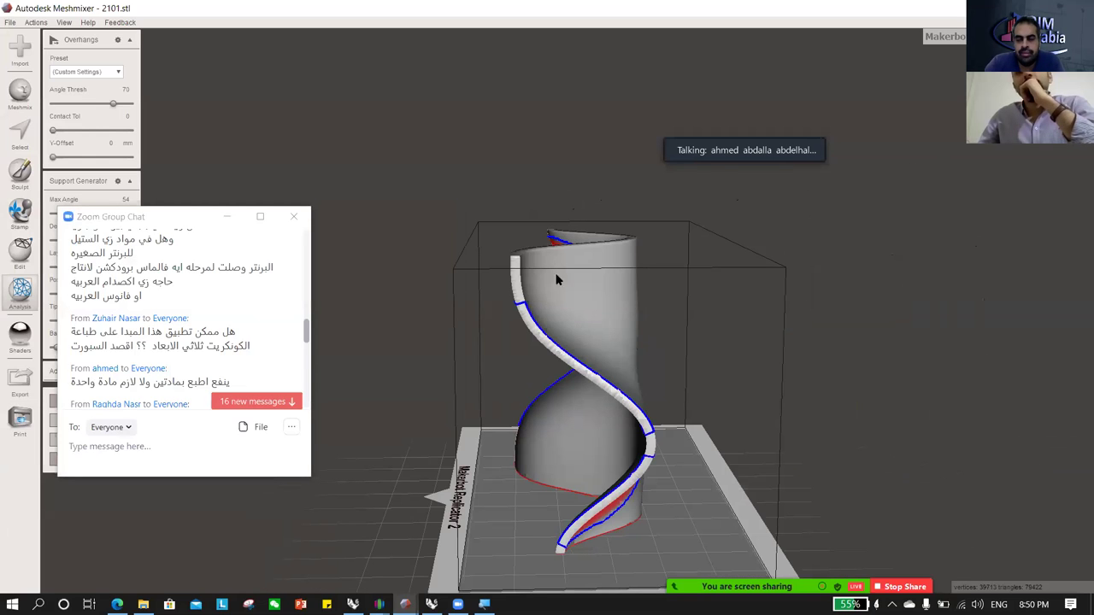
{"action": "right_click_drag", "start_coordinate": [555, 280], "coordinate": [578, 309]}
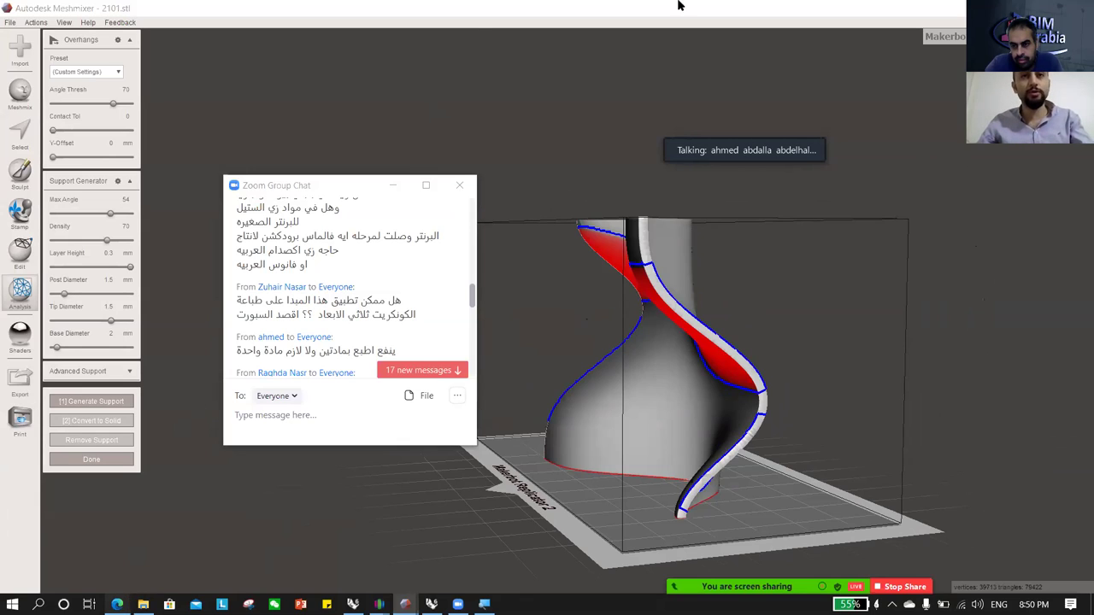
In the new Edge tab, run a Bing search for 'ameba grasshopper'.
{"action": "key", "text": "alt+Tab"}
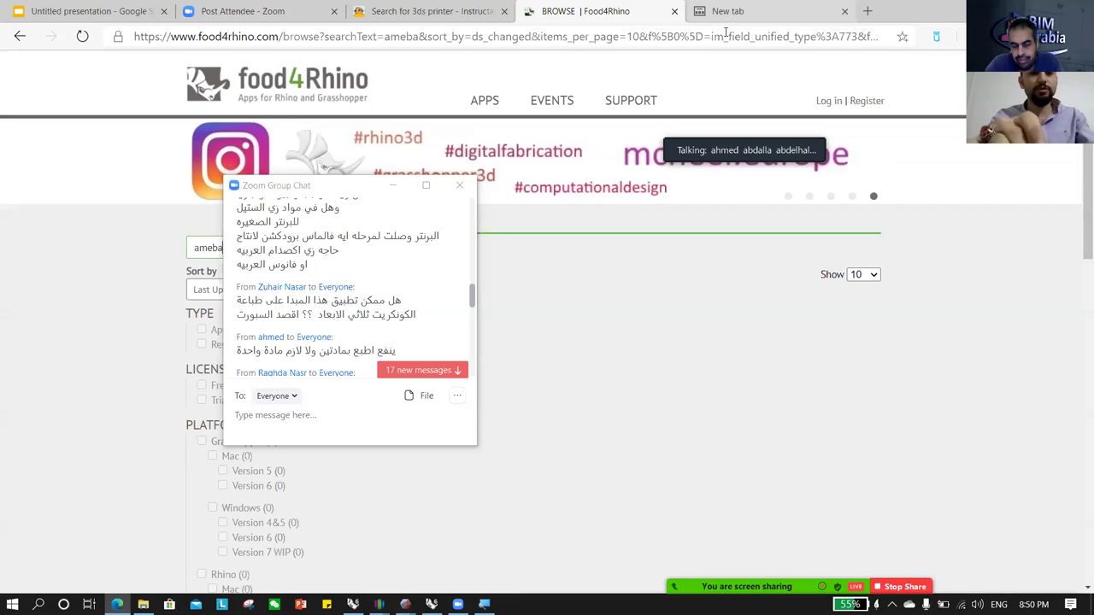
{"action": "key", "text": "ctrl+Tab"}
{"action": "type", "text": "ameba"}
{"action": "key", "text": "BackSpace"}
{"action": "key", "text": "BackSpace"}
{"action": "key", "text": "BackSpace"}
{"action": "key", "text": "BackSpace"}
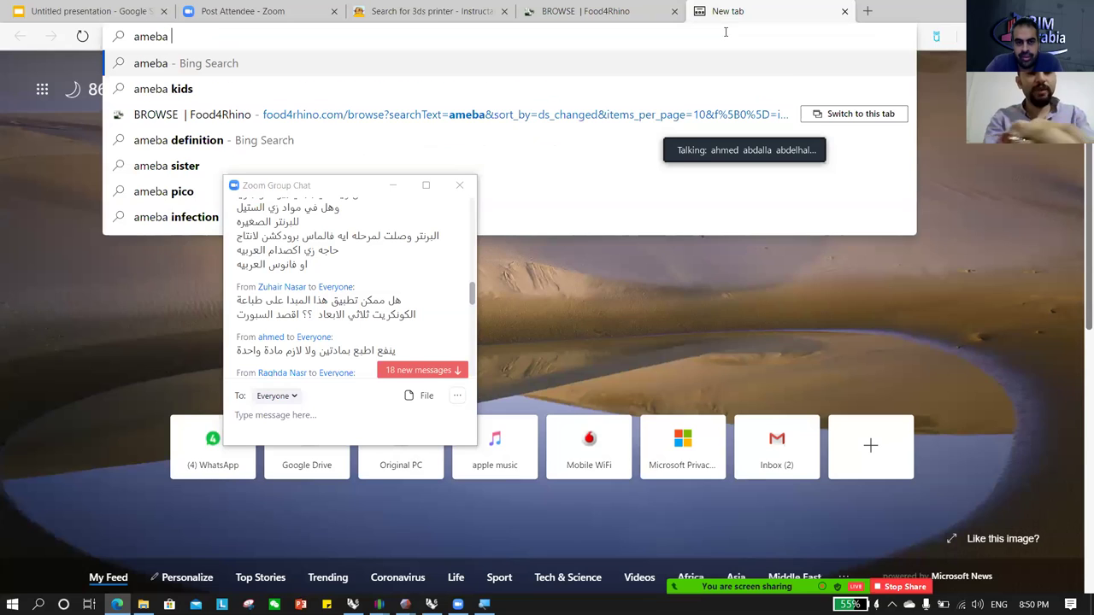
{"action": "type", "text": "grasshopper"}
{"action": "key", "text": "Return"}
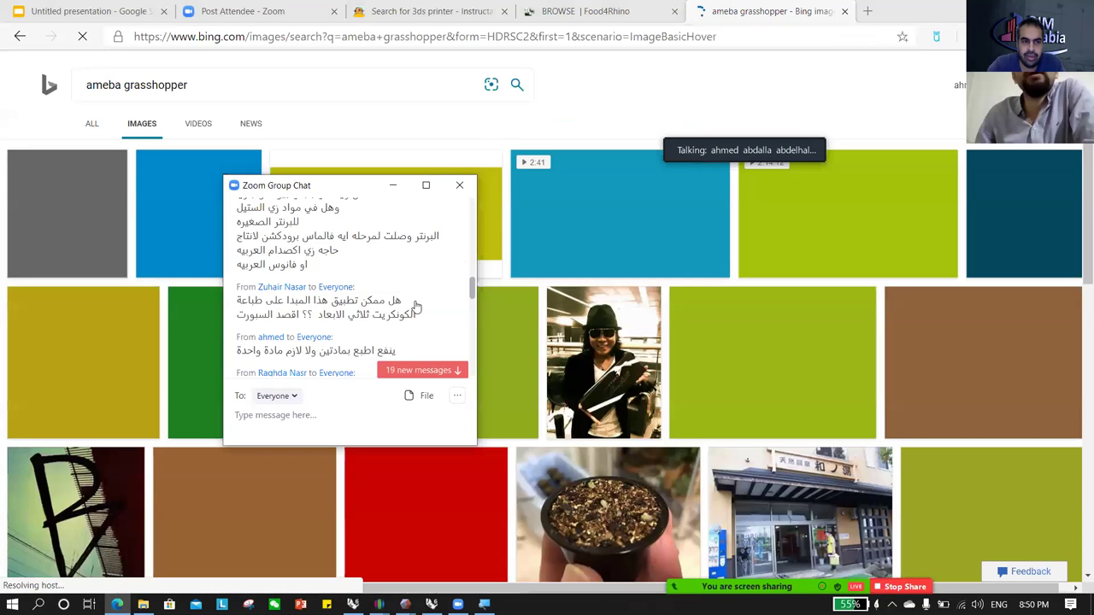
View the blue Ameba logo image enlarged, then return to Meshmixer.
{"action": "left_click", "coordinate": [452, 317]}
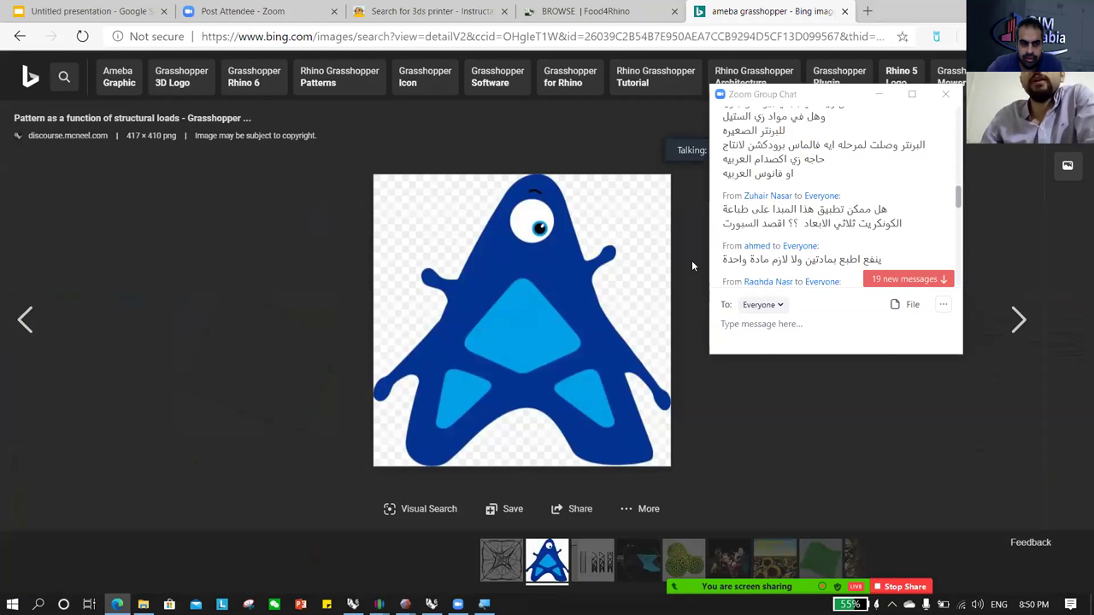
{"action": "key", "text": "alt+Tab"}
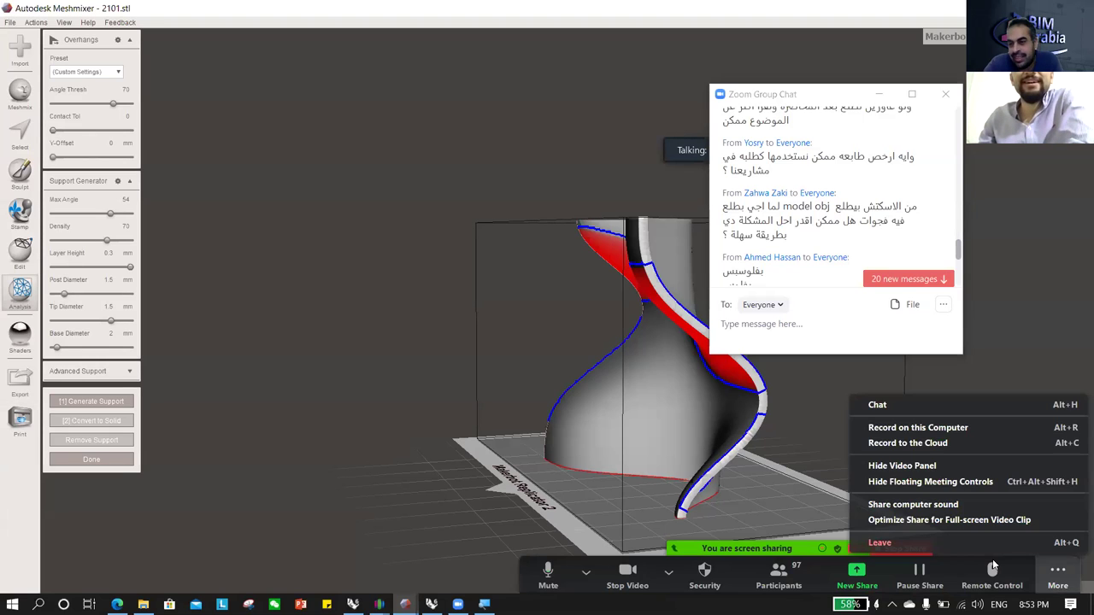
{"action": "key", "text": "Escape"}
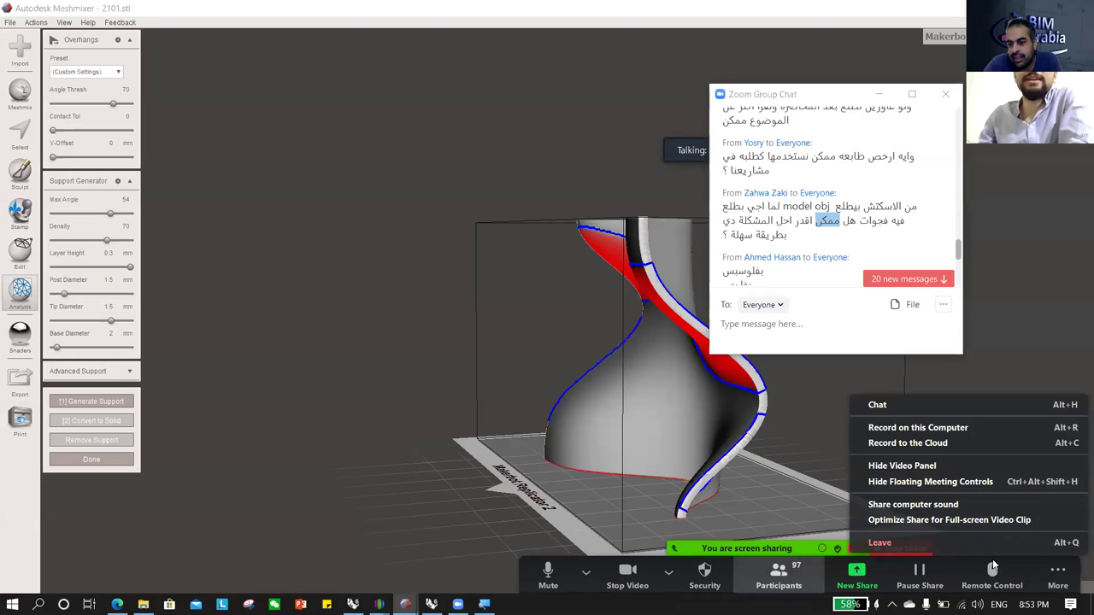
{"action": "key", "text": "alt+u"}
{"action": "left_click", "coordinate": [688, 193]}
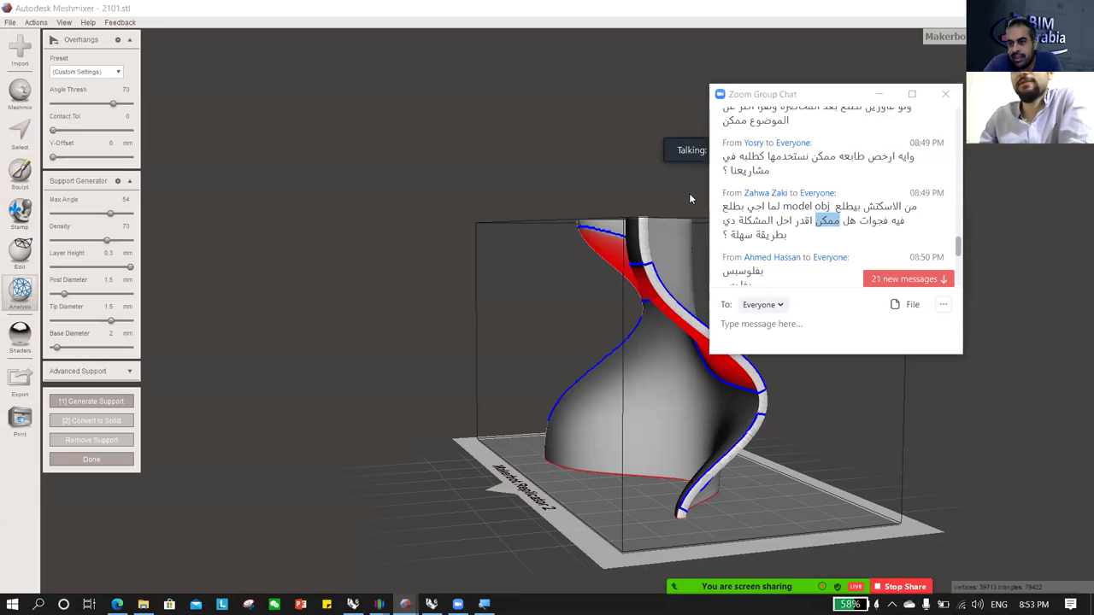
{"action": "key", "text": "alt+Tab"}
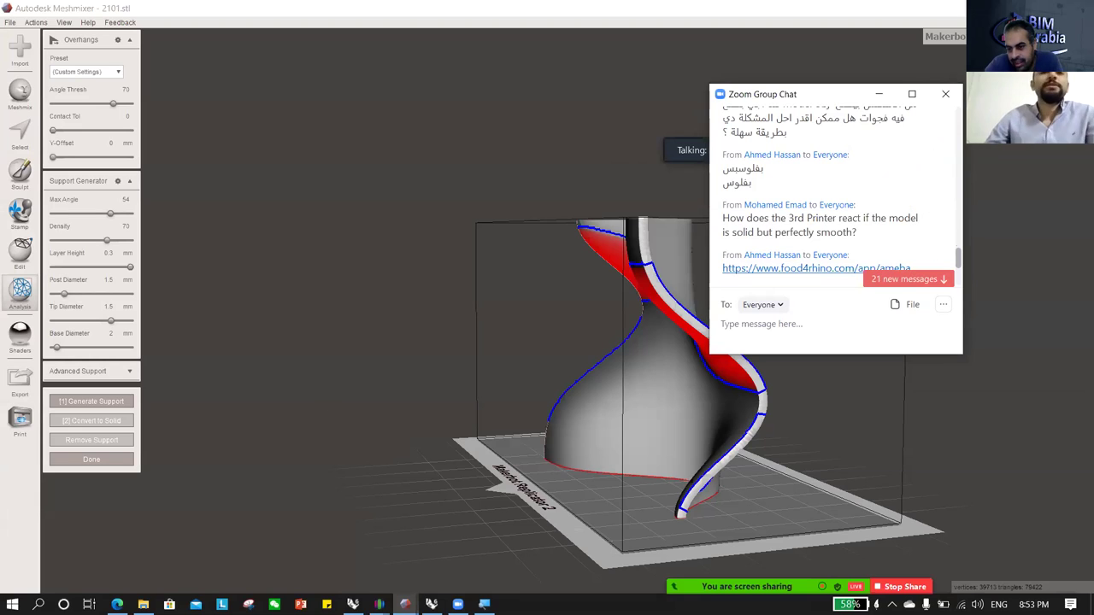
In Simplify3D's FFF Settings, enable Generate Support Material and view the Layer and Extruder settings.
{"action": "left_click", "coordinate": [379, 604]}
{"action": "left_click", "coordinate": [345, 545]}
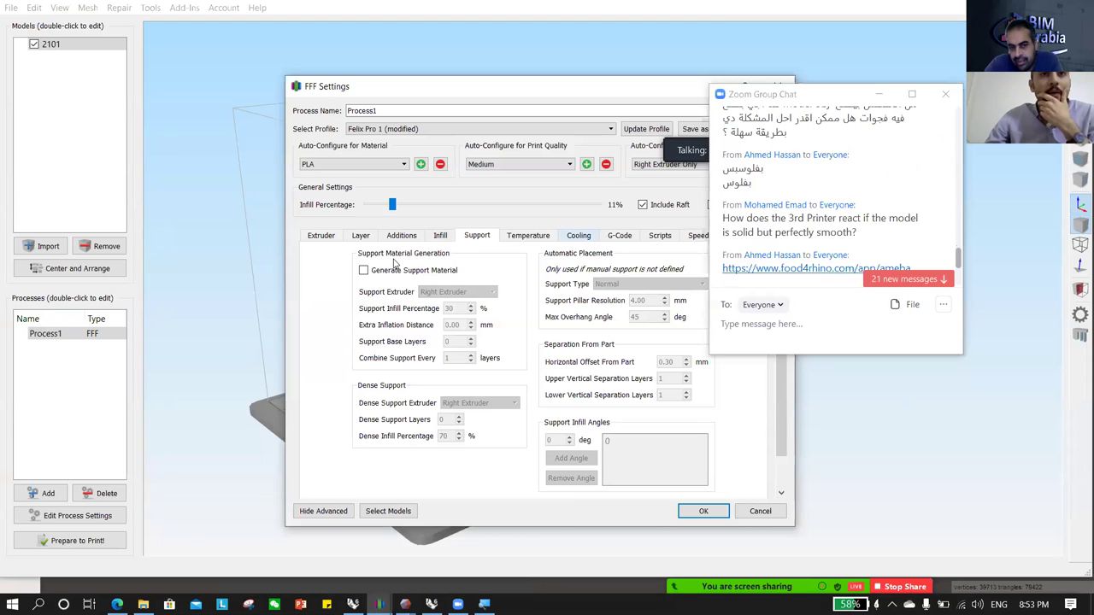
{"action": "left_click", "coordinate": [364, 270]}
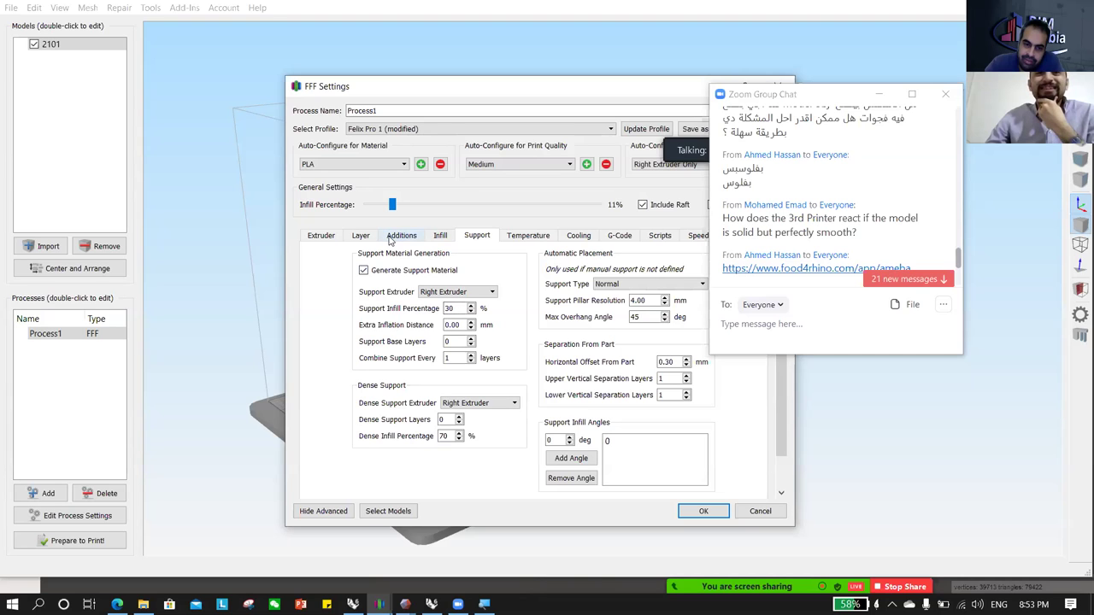
{"action": "left_click", "coordinate": [360, 235]}
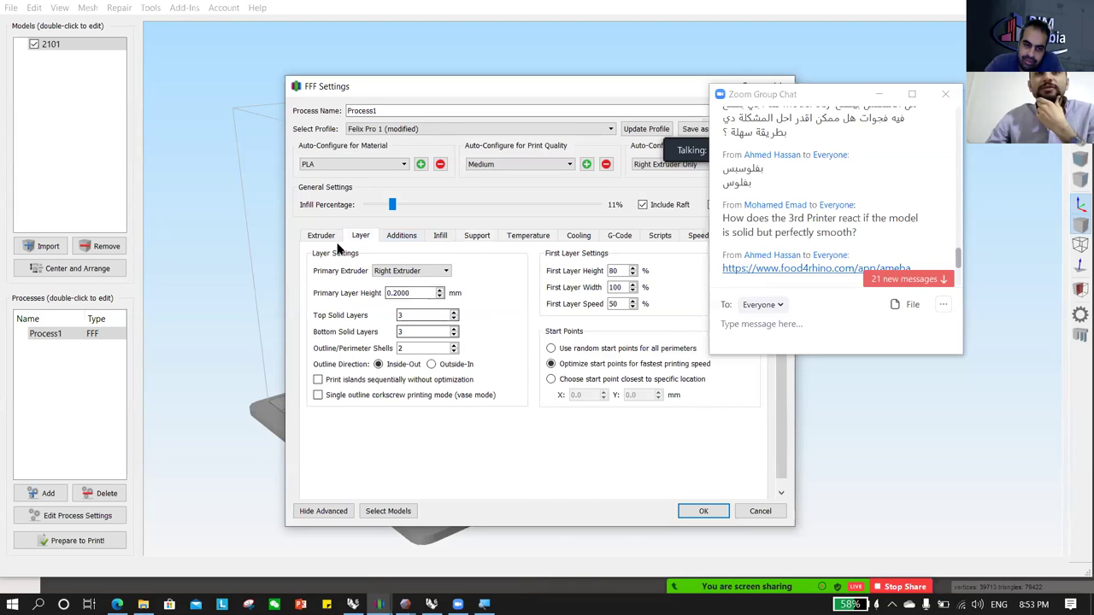
{"action": "left_click", "coordinate": [322, 235]}
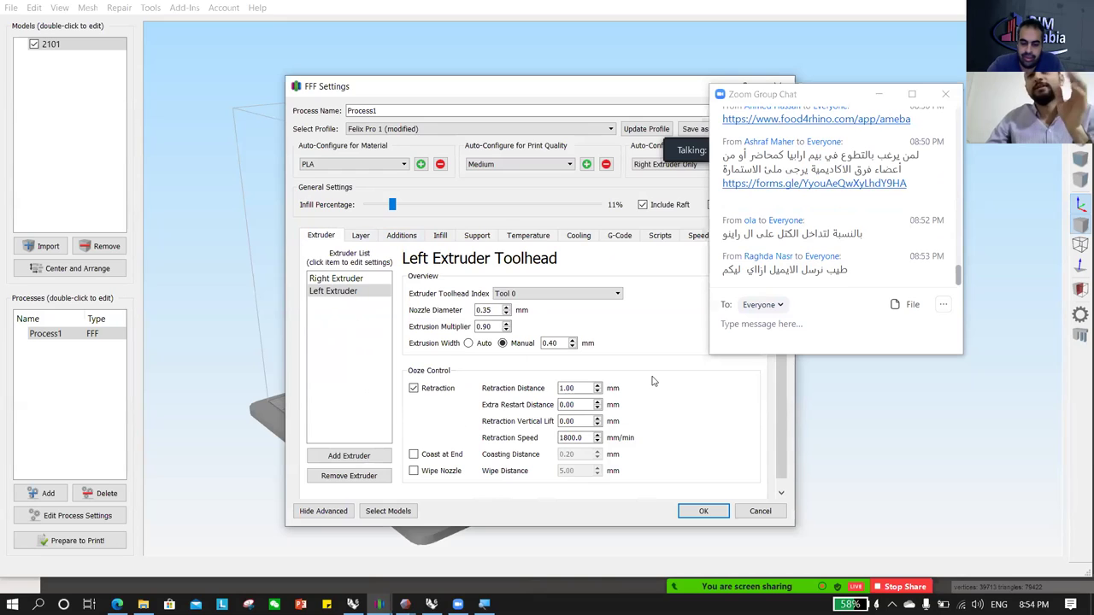
Post an e-mail address to the meeting chat and return to Simplify3D.
{"action": "key", "text": "alt+Tab"}
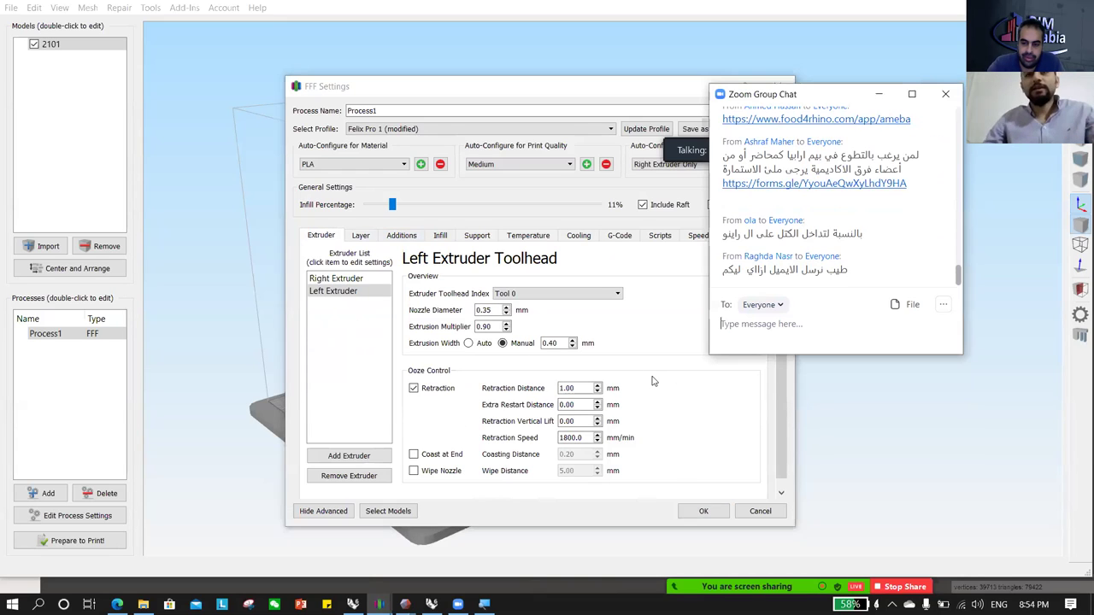
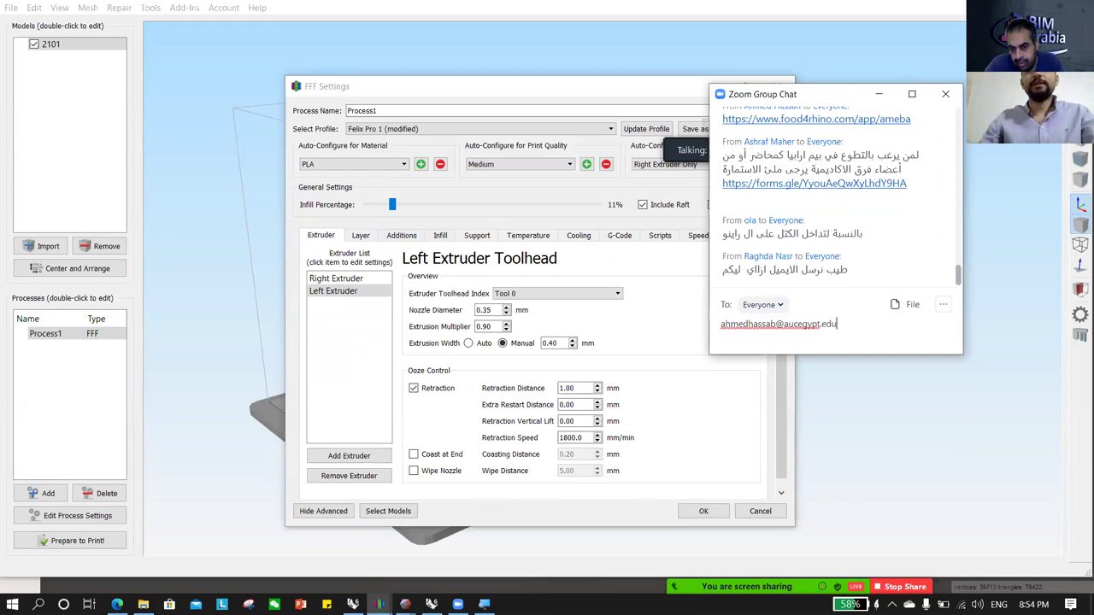
{"action": "key", "text": "Return"}
{"action": "left_click", "coordinate": [131, 544]}
Open the Facebook page in a new Edge tab via a Bing search.
{"action": "key", "text": "alt+Tab"}
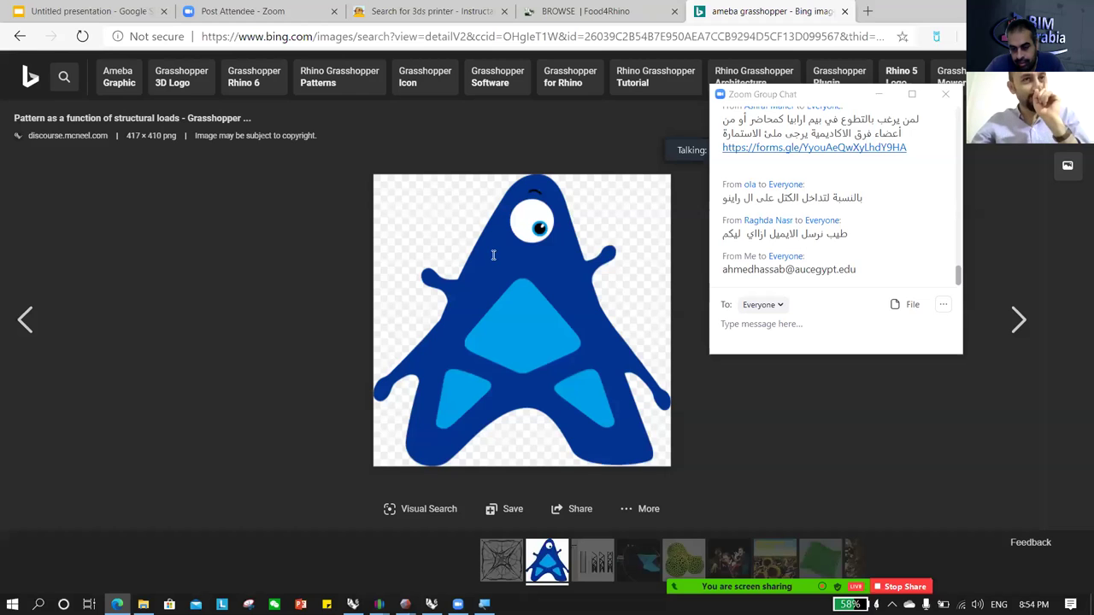
{"action": "key", "text": "ctrl+t"}
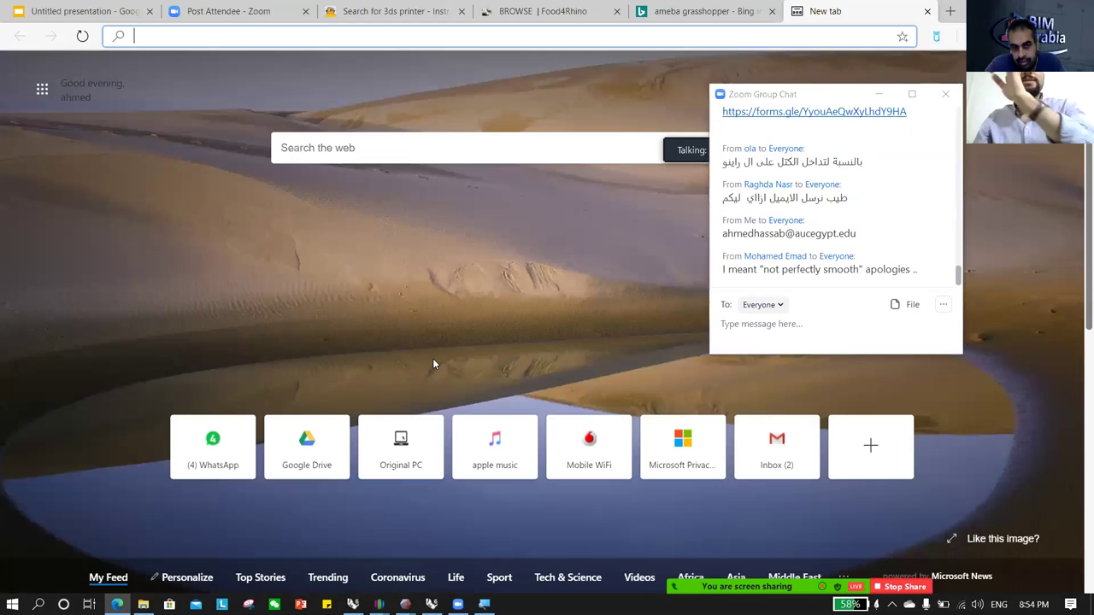
{"action": "type", "text": "facebook"}
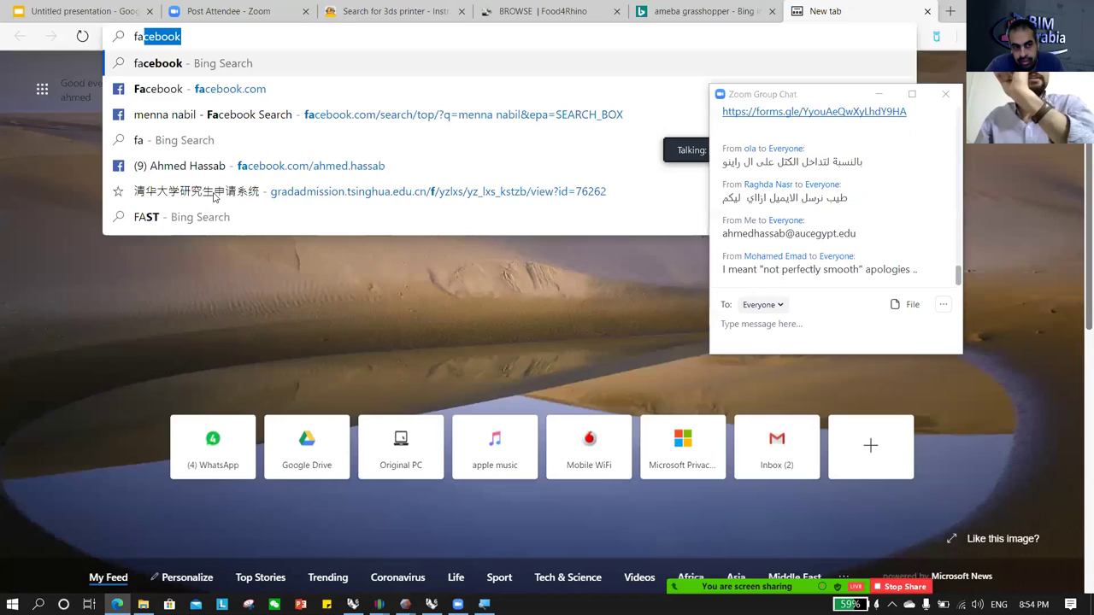
{"action": "key", "text": "Return"}
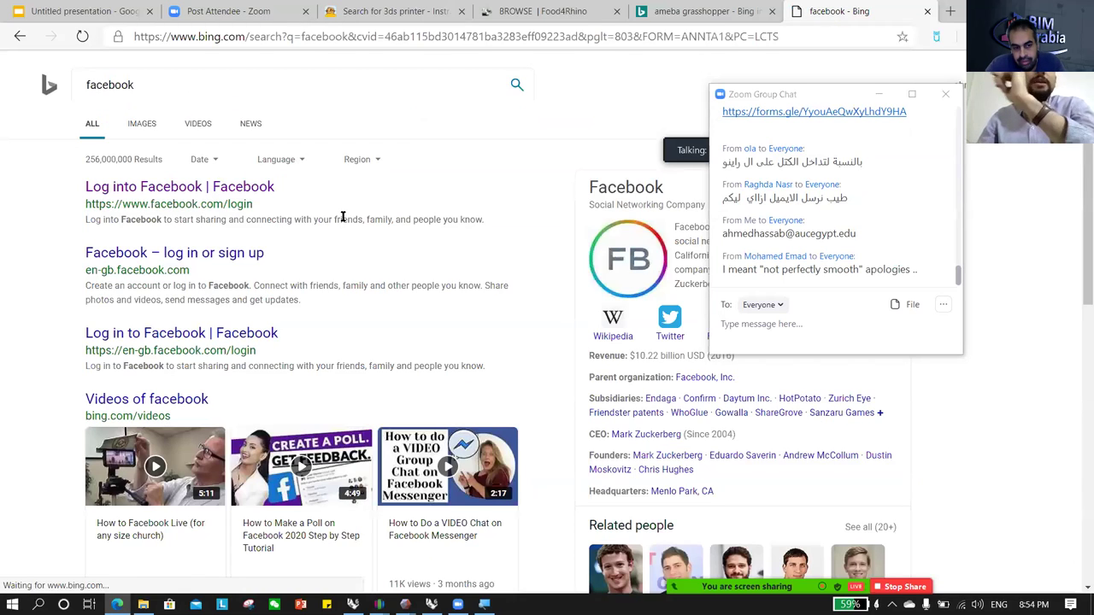
{"action": "left_click", "coordinate": [204, 236]}
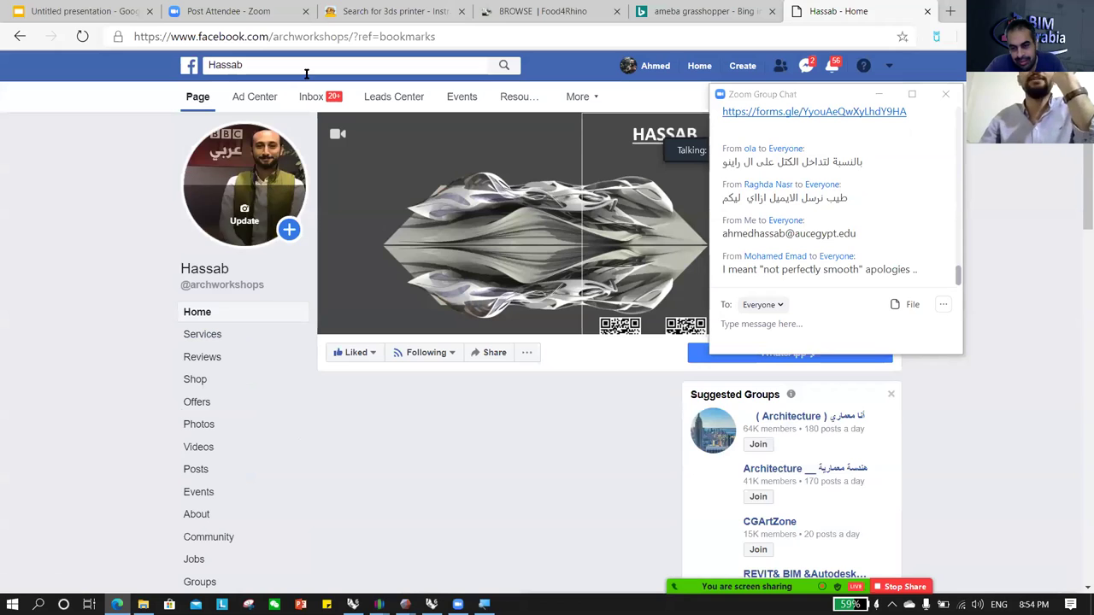
Copy the Facebook page address, cancelling the share dialog, and post it to the meeting chat.
{"action": "left_click", "coordinate": [321, 36]}
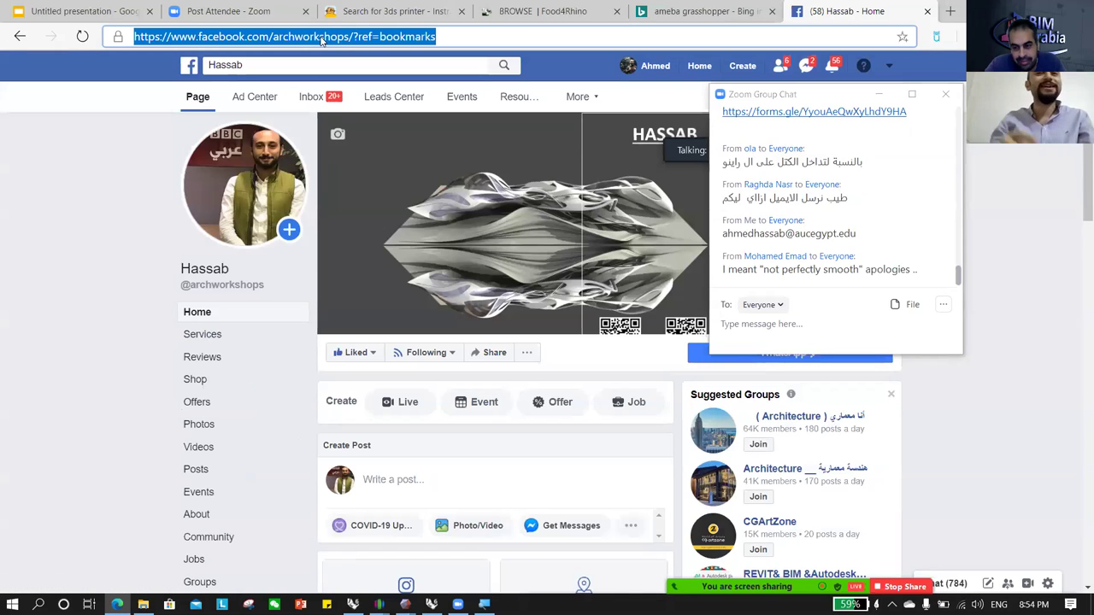
{"action": "left_click", "coordinate": [500, 351]}
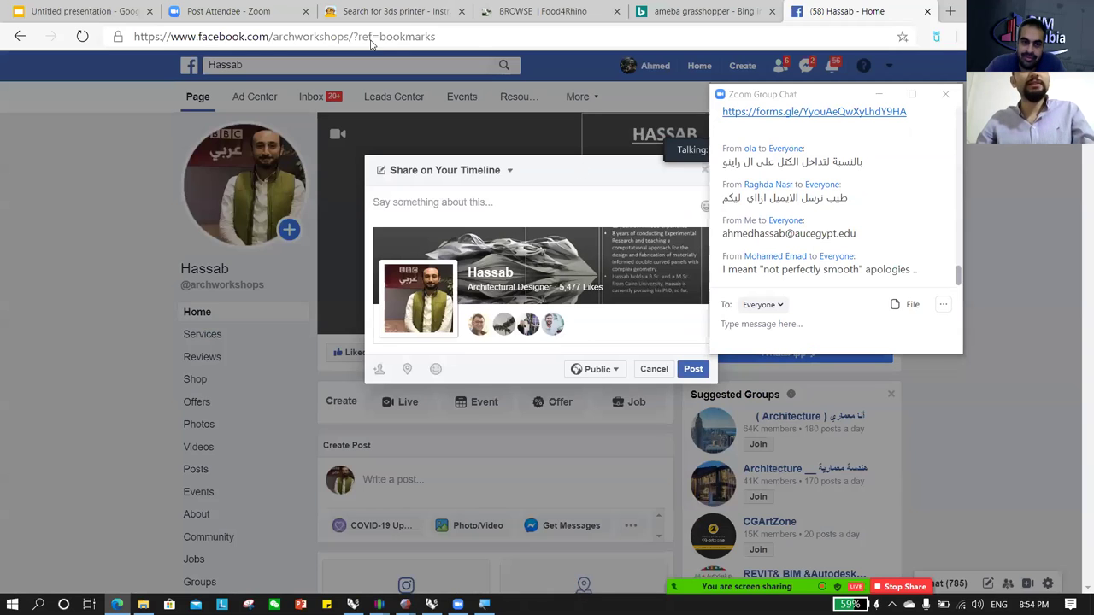
{"action": "key", "text": "Escape"}
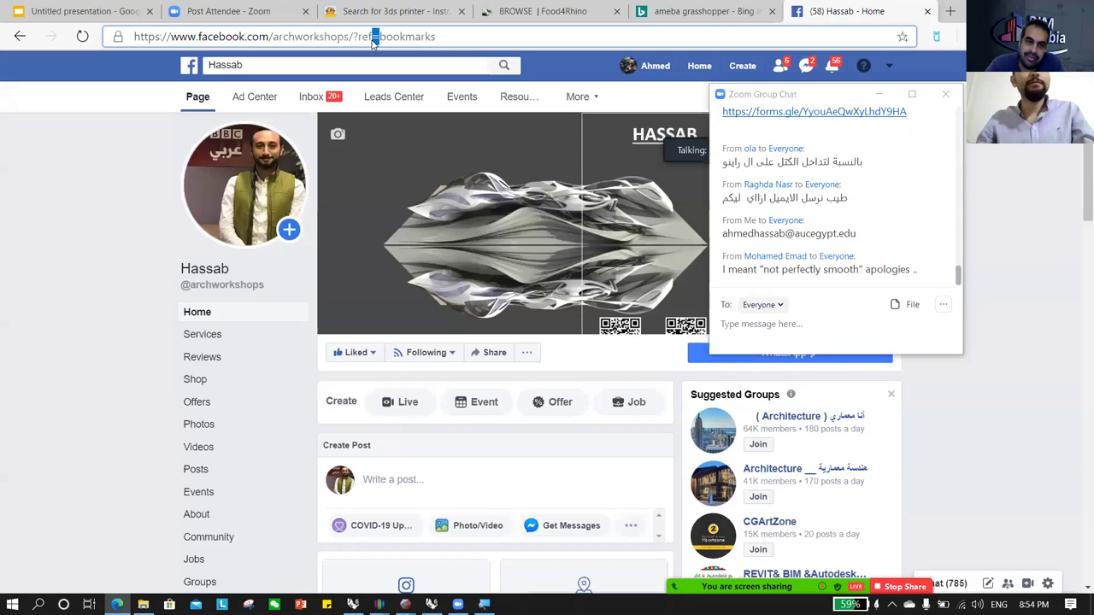
{"action": "left_click", "coordinate": [370, 39]}
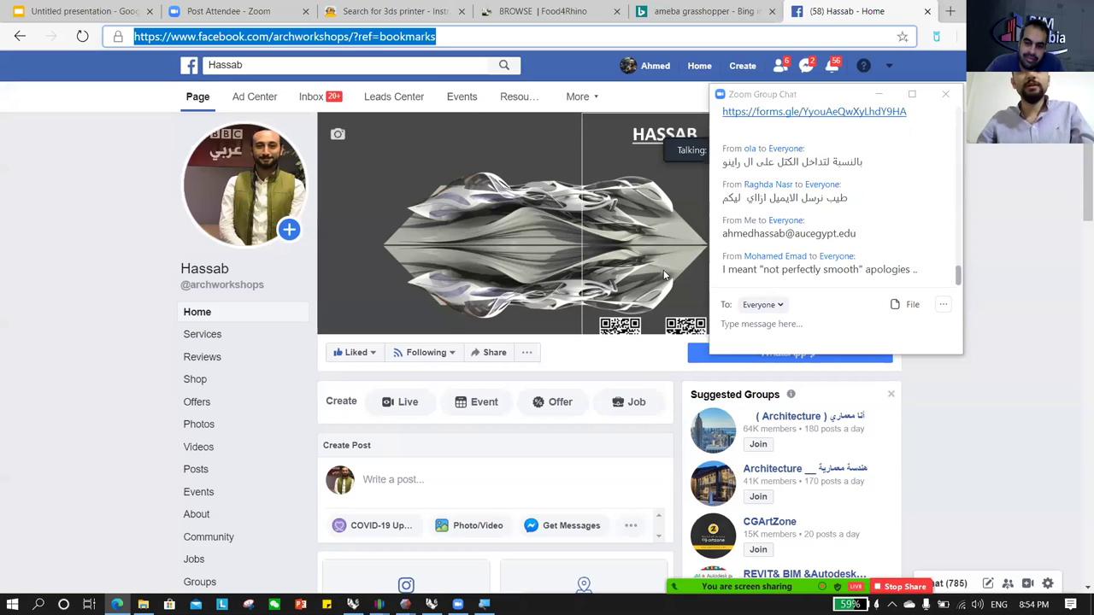
{"action": "key", "text": "alt+Tab"}
{"action": "key", "text": "ctrl+v"}
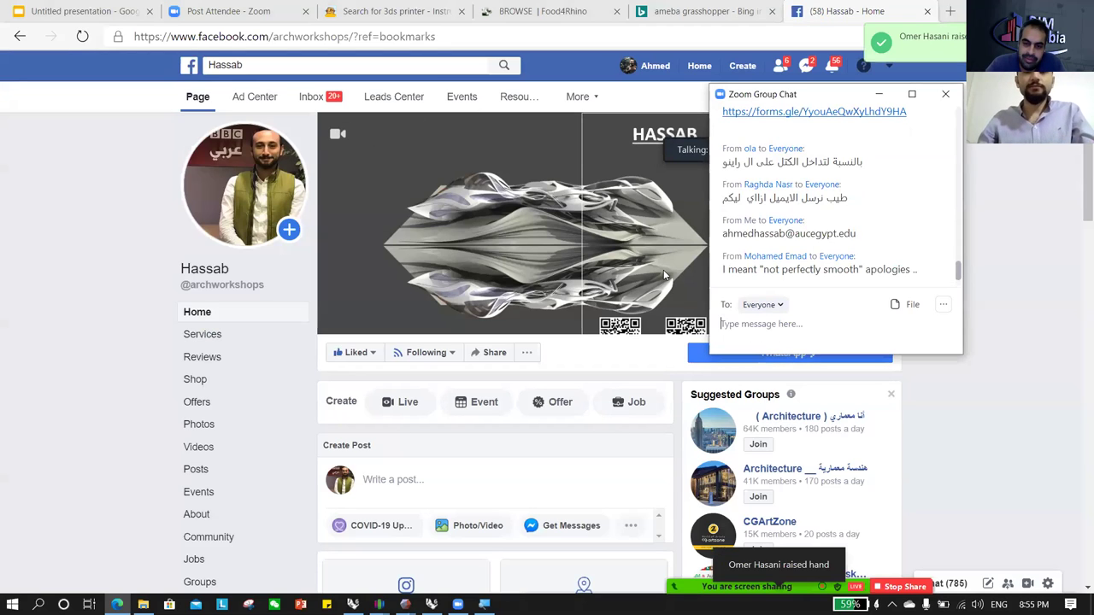
{"action": "key", "text": "Return"}
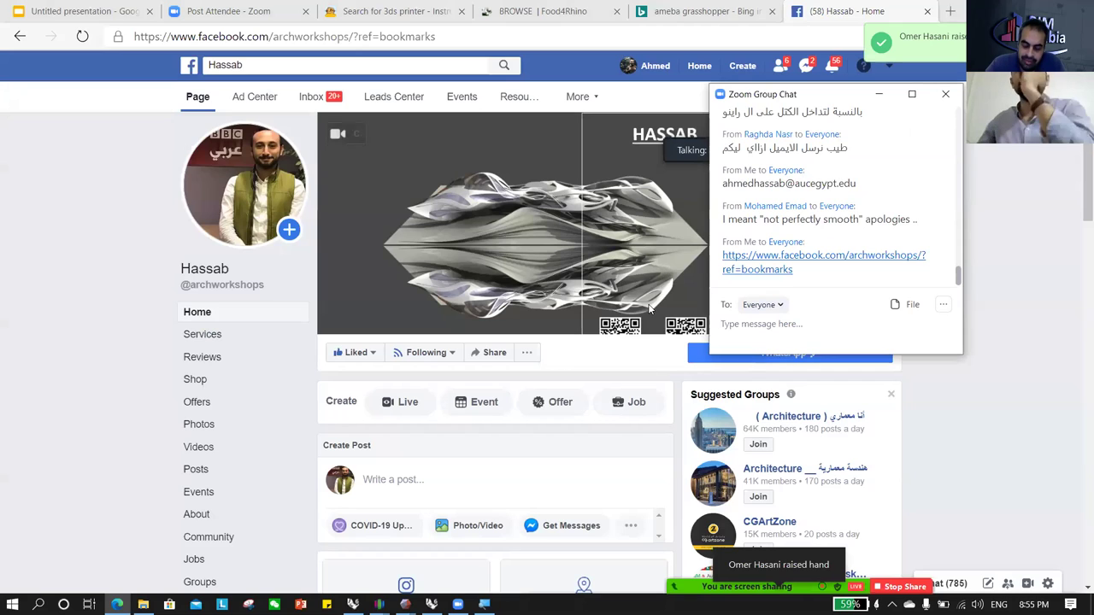
Open the LinkedIn profile in a new tab and post its address to the chat.
{"action": "left_click", "coordinate": [949, 12]}
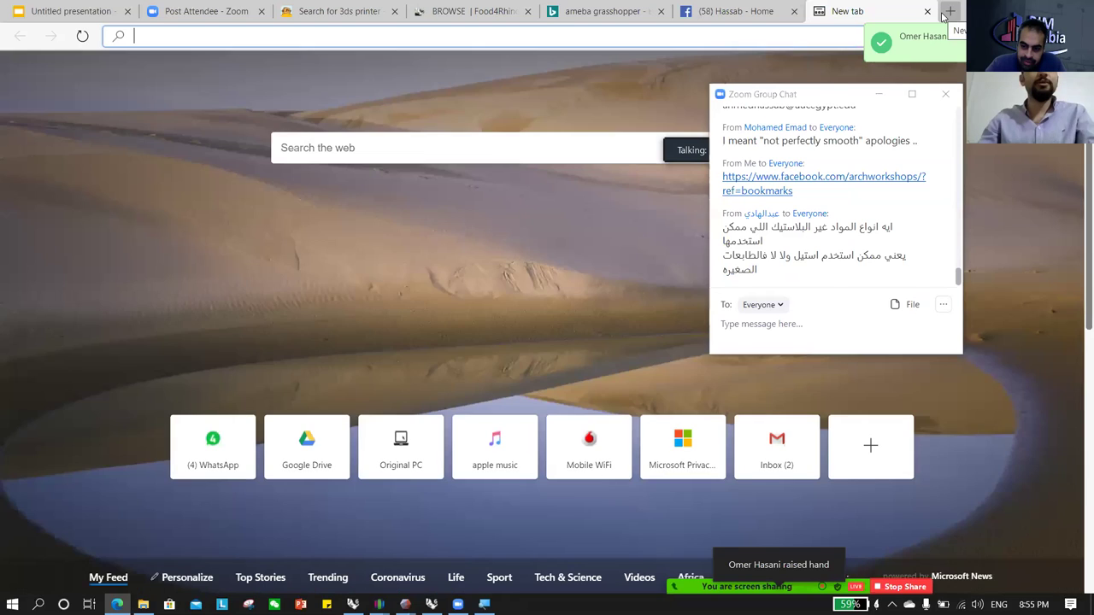
{"action": "type", "text": "linl"}
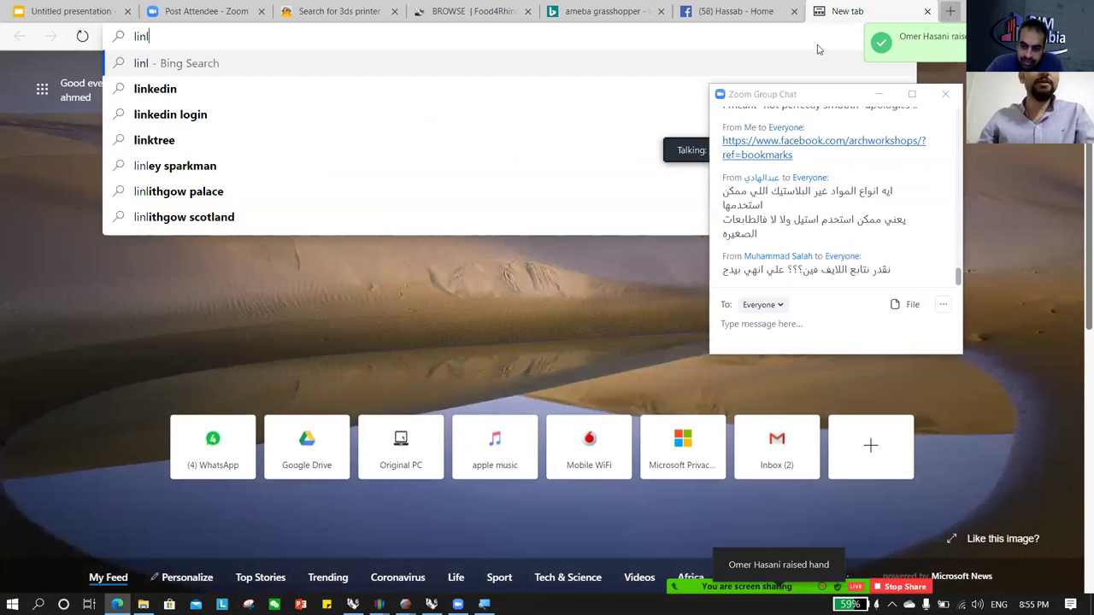
{"action": "key", "text": "BackSpace"}
{"action": "key", "text": "BackSpace"}
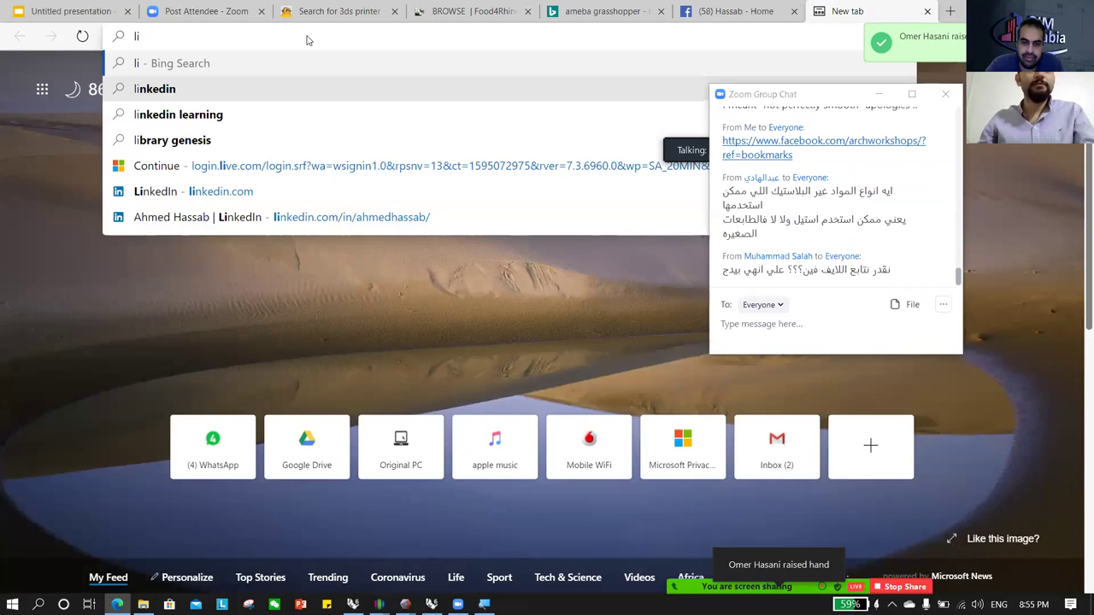
{"action": "key", "text": "Down"}
{"action": "key", "text": "Down"}
{"action": "key", "text": "Down"}
{"action": "key", "text": "Return"}
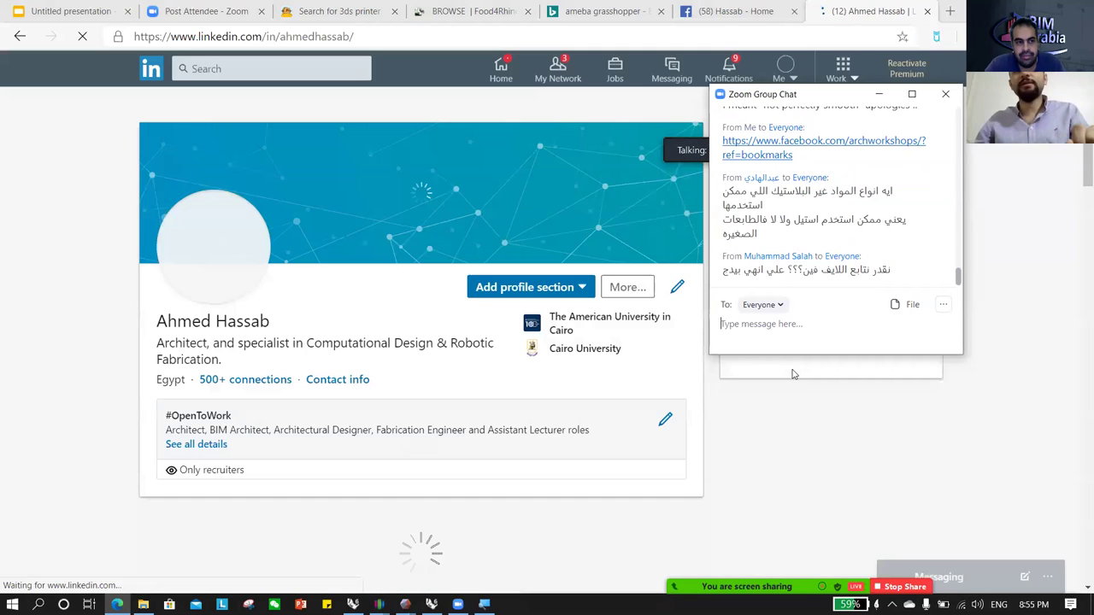
{"action": "key", "text": "ctrl+v"}
{"action": "key", "text": "Return"}
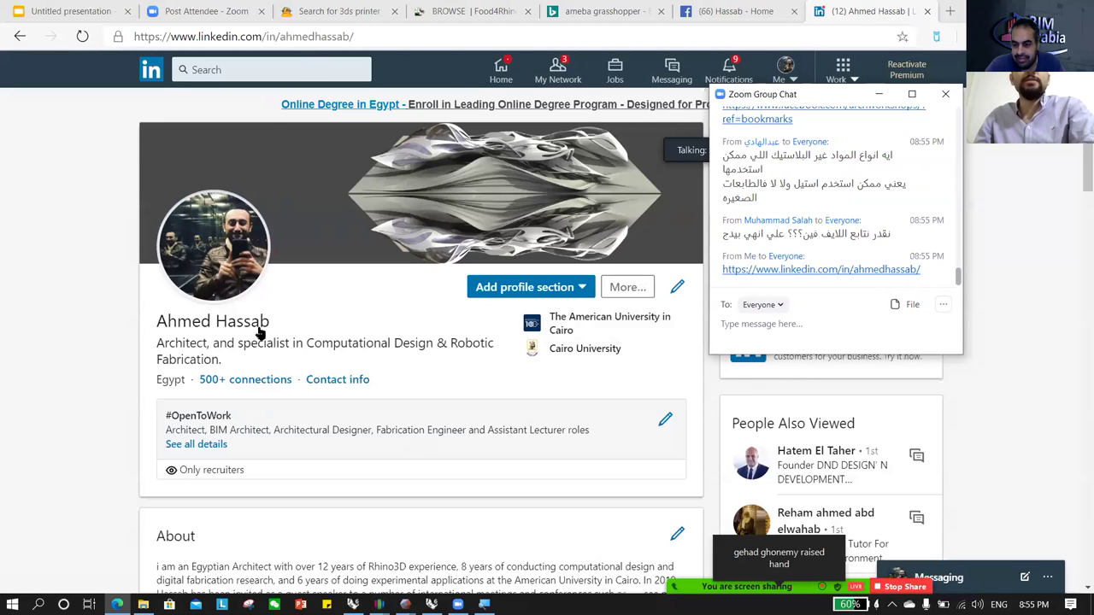
Browse the Food4Rhino and Instructables 3D printer search results tabs before returning to Simplify3D.
{"action": "scroll", "coordinate": [261, 333], "scroll_direction": "down", "scroll_amount": 5}
{"action": "scroll", "coordinate": [388, 368], "scroll_direction": "down", "scroll_amount": 2}
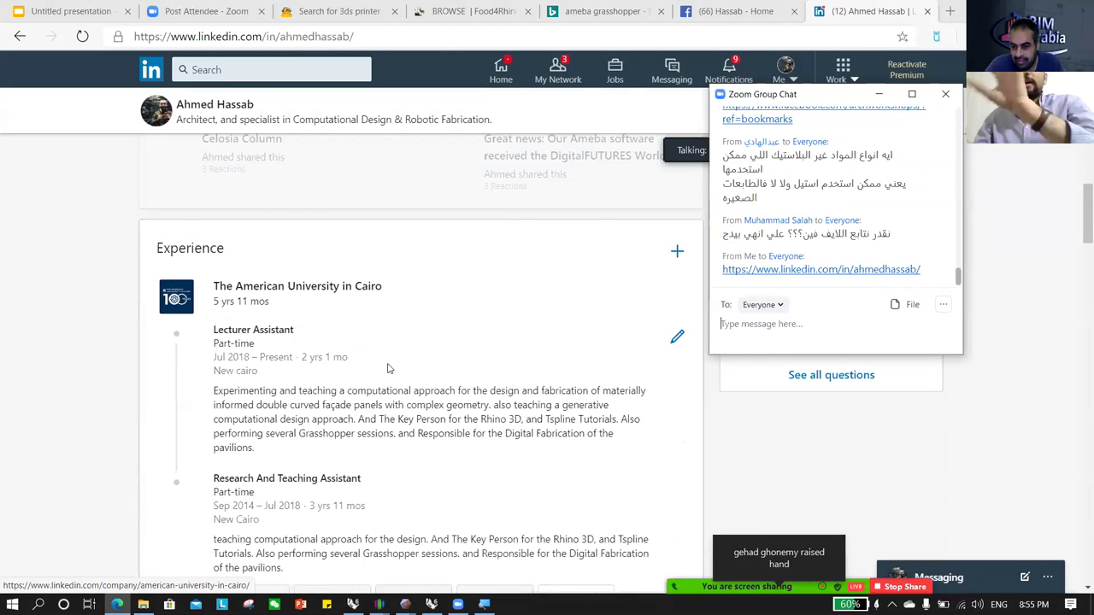
{"action": "scroll", "coordinate": [380, 342], "scroll_direction": "down", "scroll_amount": 3}
{"action": "scroll", "coordinate": [462, 313], "scroll_direction": "down", "scroll_amount": 2}
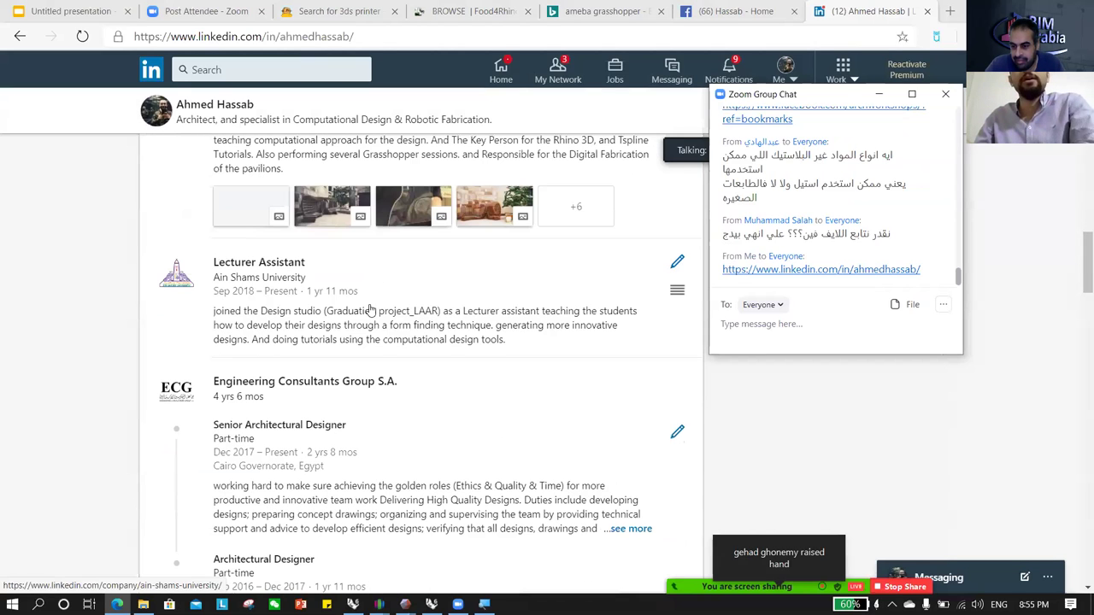
{"action": "scroll", "coordinate": [372, 312], "scroll_direction": "up", "scroll_amount": 2}
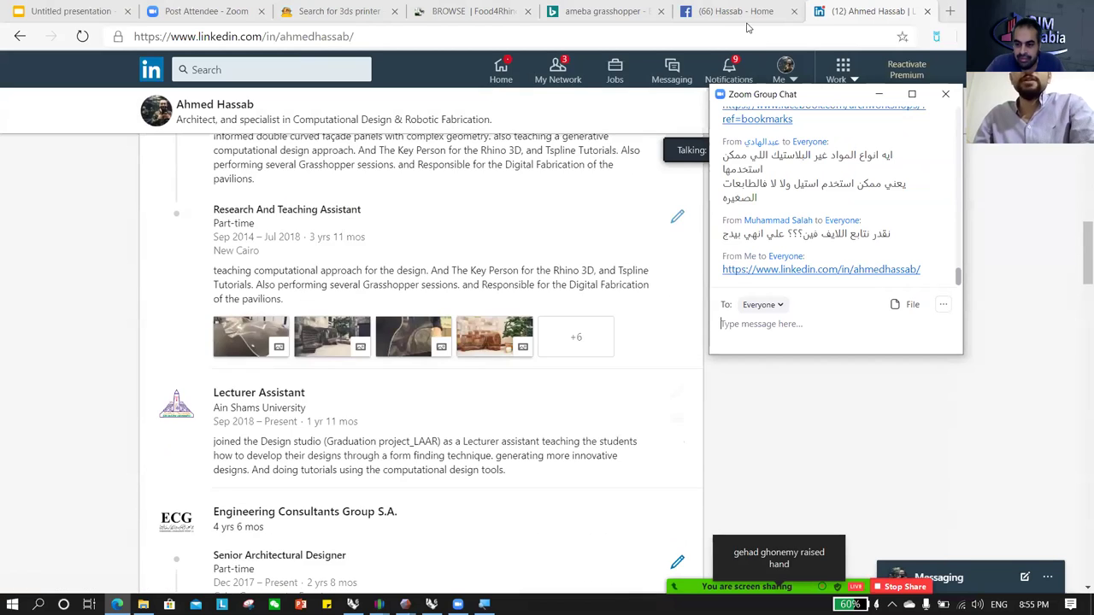
{"action": "scroll", "coordinate": [483, 8], "scroll_direction": "down", "scroll_amount": 5}
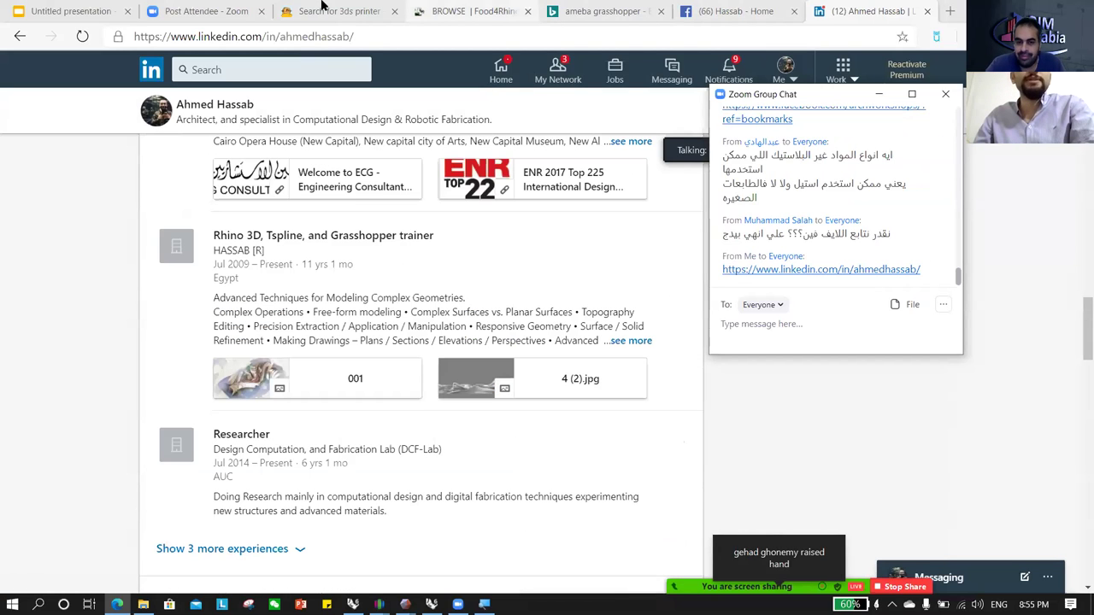
{"action": "left_click", "coordinate": [495, 10]}
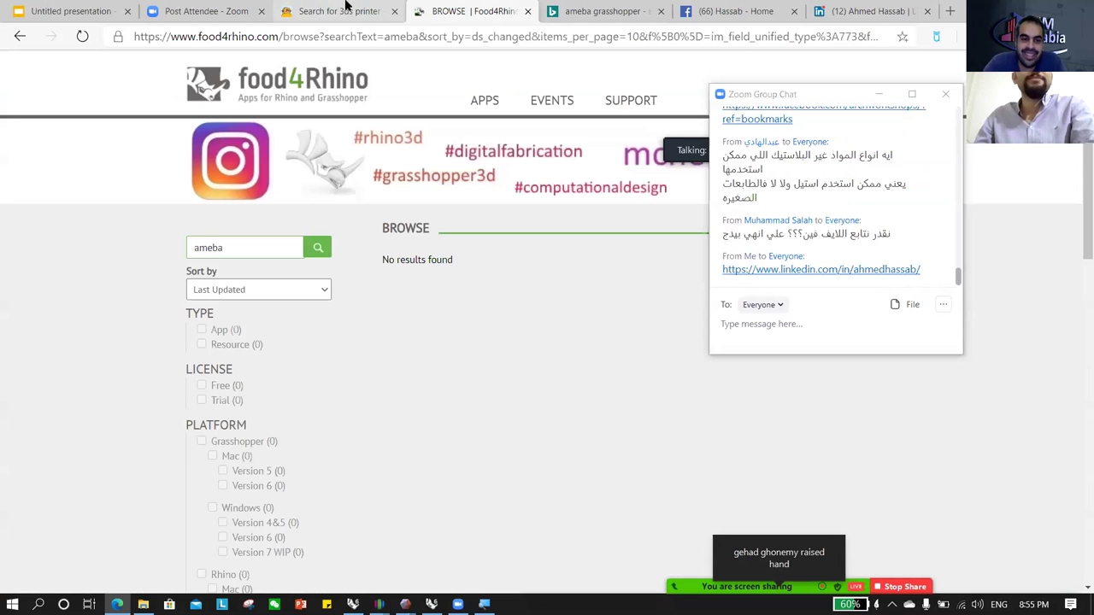
{"action": "left_click", "coordinate": [359, 12]}
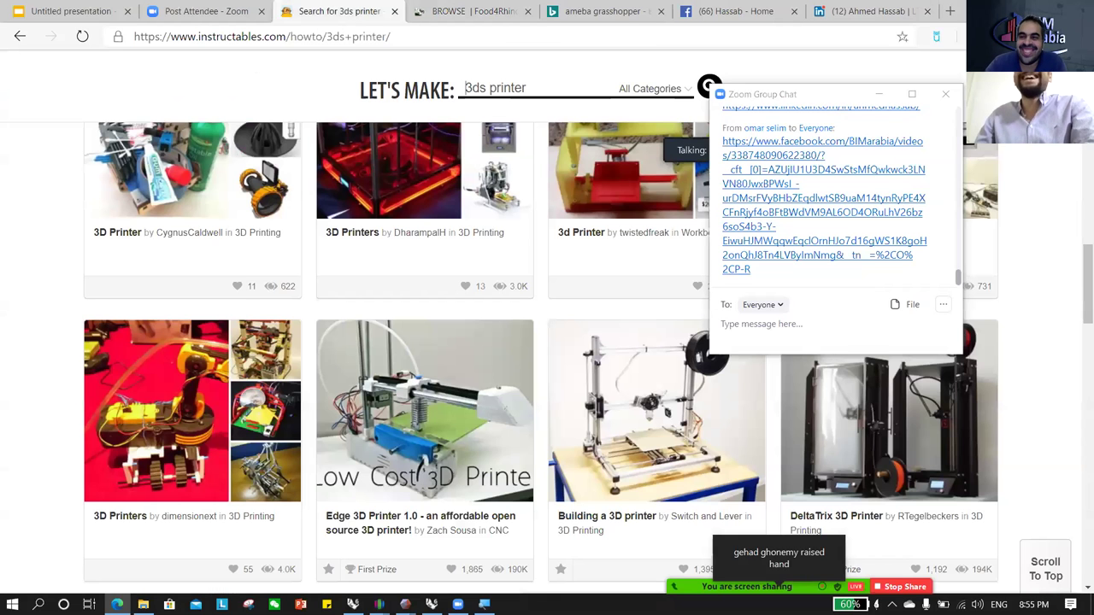
{"action": "scroll", "coordinate": [679, 95], "scroll_direction": "up", "scroll_amount": 1}
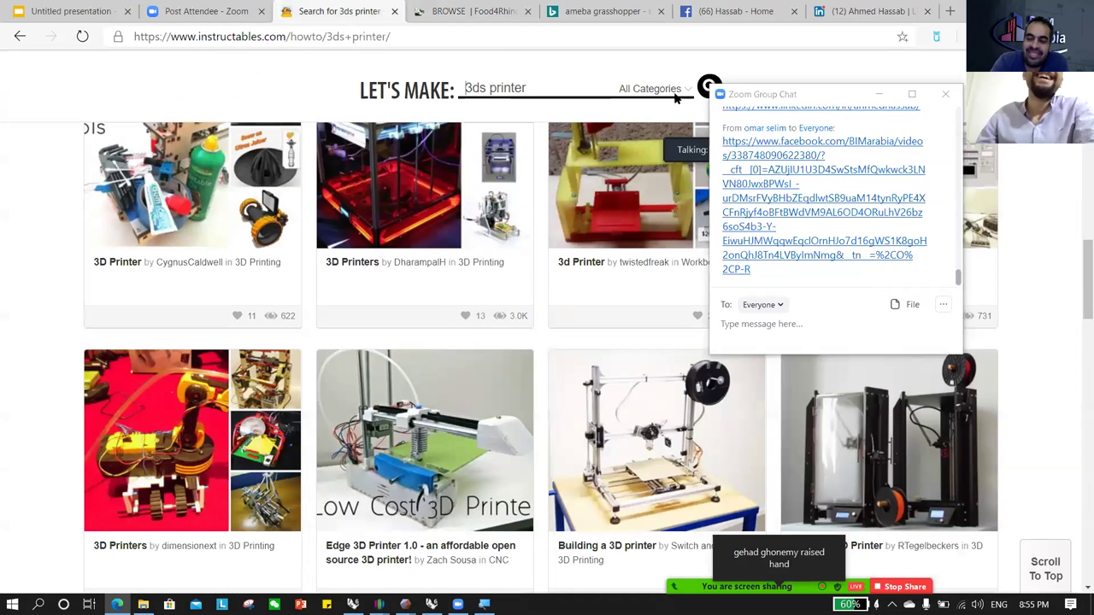
{"action": "key", "text": "alt+Tab"}
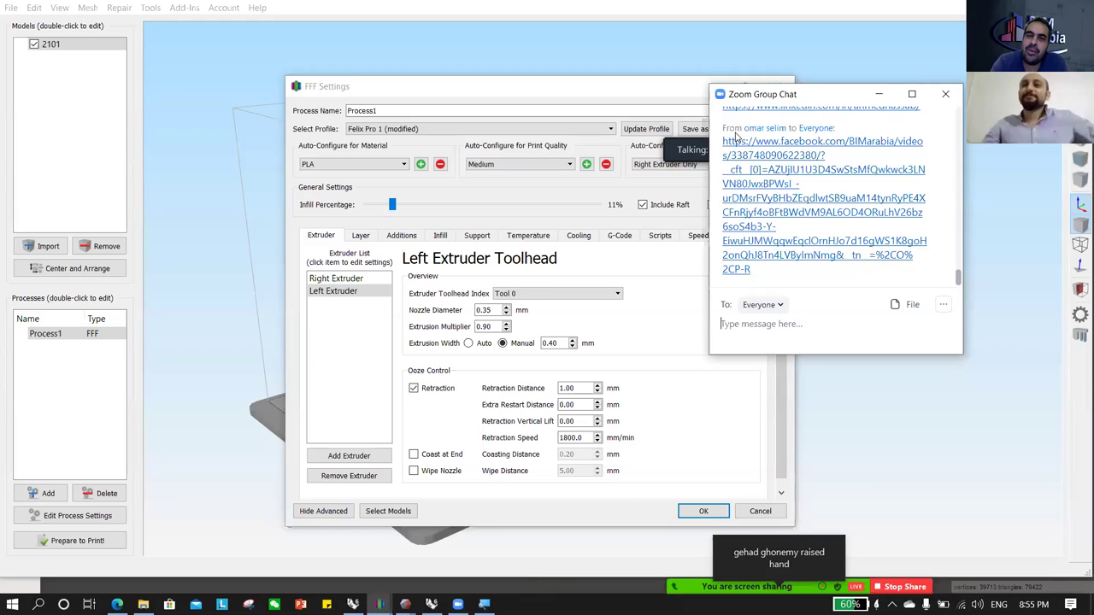
Close Simplify3D's FFF process settings dialog with Esc.
{"action": "key", "text": "Escape"}
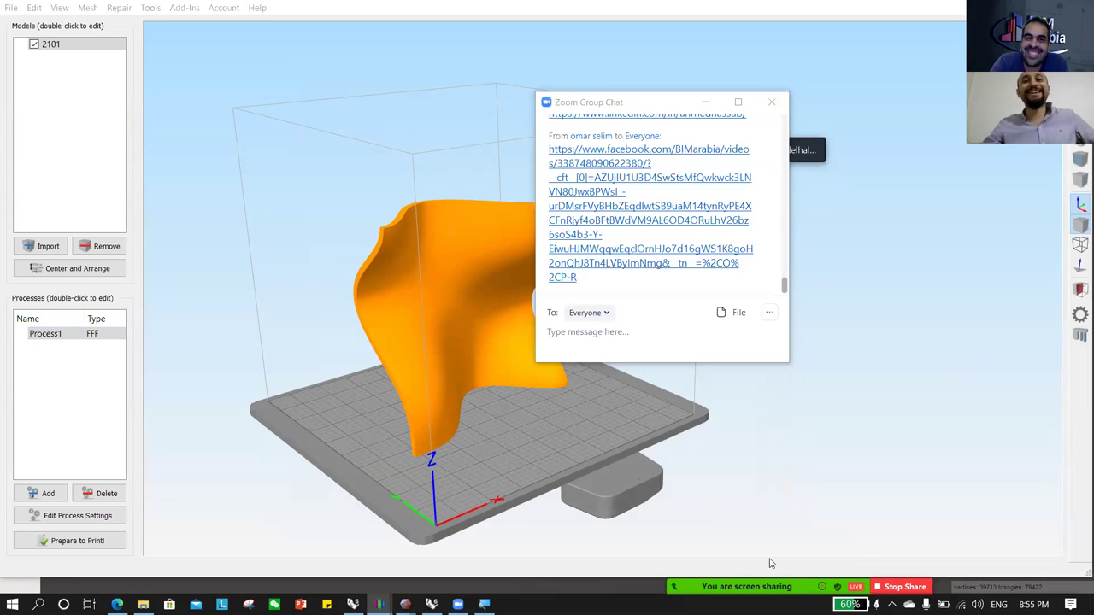
{"action": "mouse_move", "coordinate": [772, 564]}
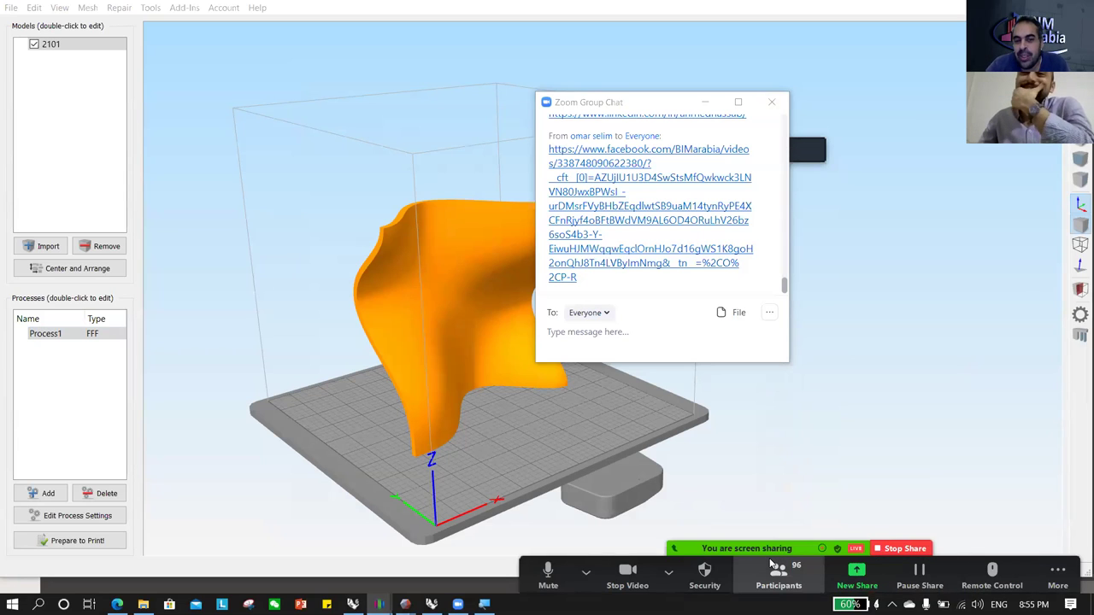
{"action": "left_click_drag", "start_coordinate": [471, 405], "coordinate": [514, 354]}
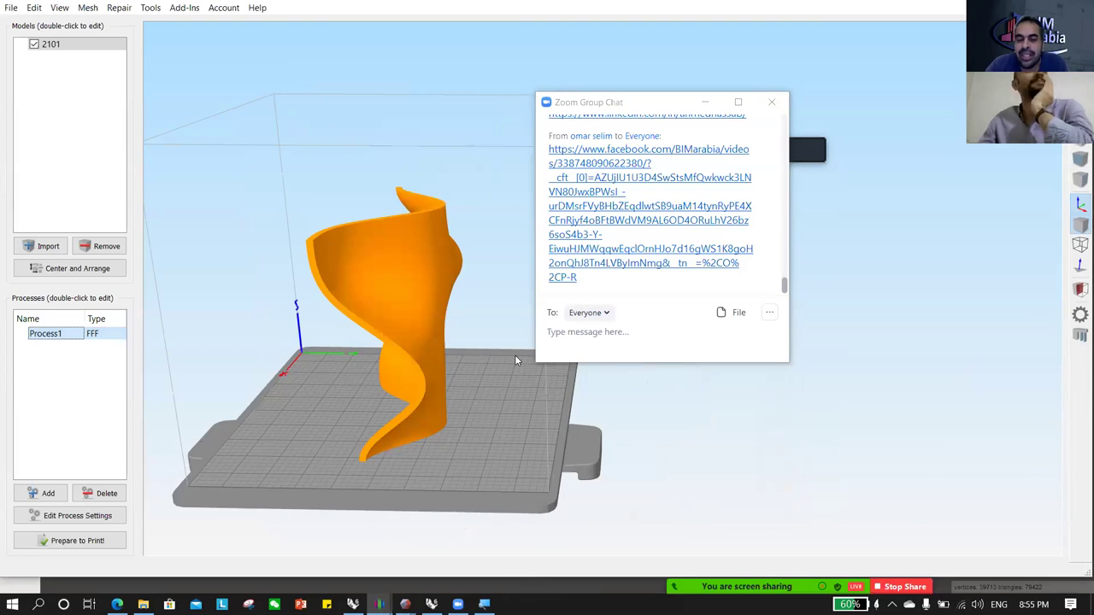
{"action": "left_click", "coordinate": [768, 91]}
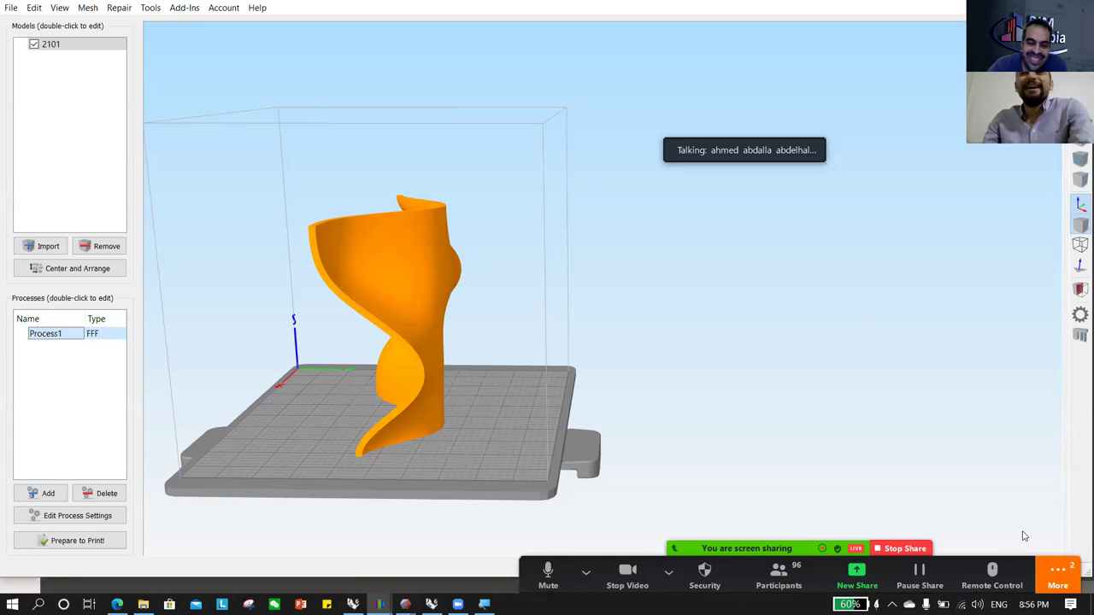
{"action": "key", "text": "alt+h"}
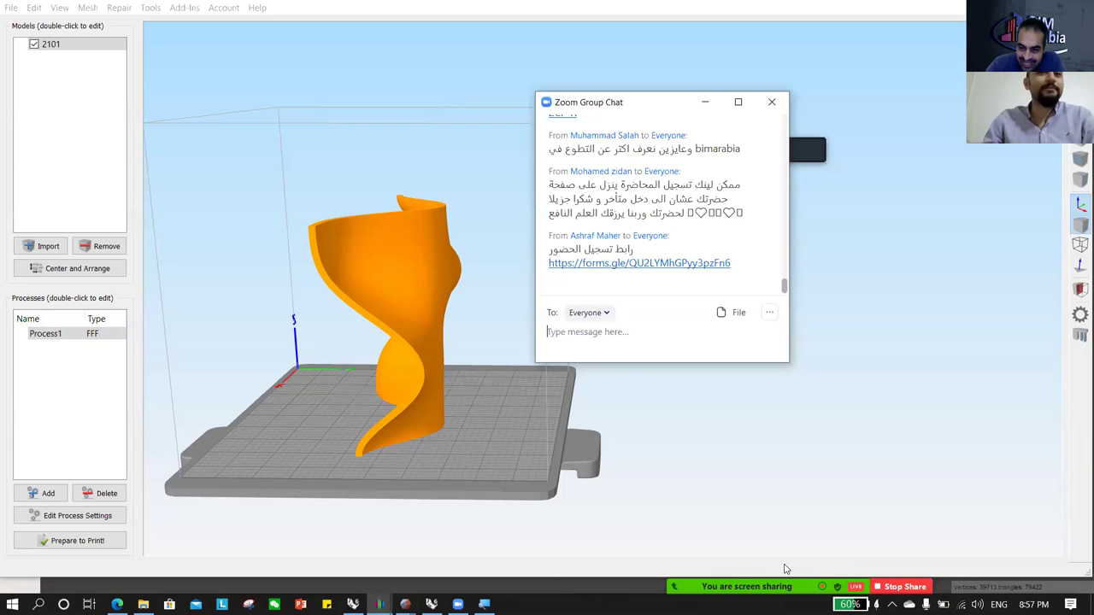
{"action": "key", "text": "alt+u"}
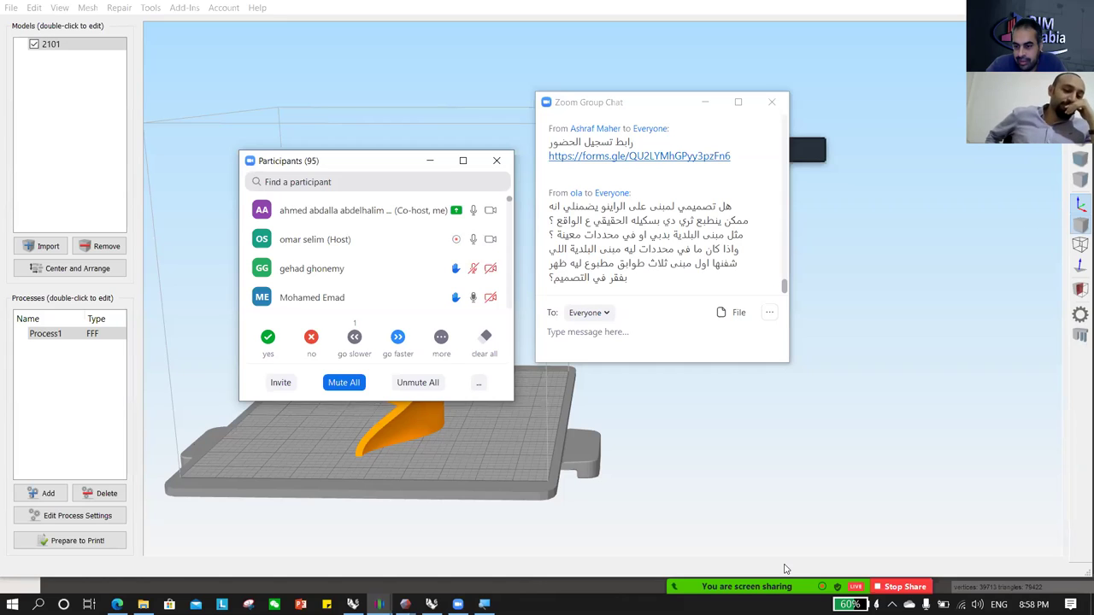
{"action": "left_click", "coordinate": [584, 89]}
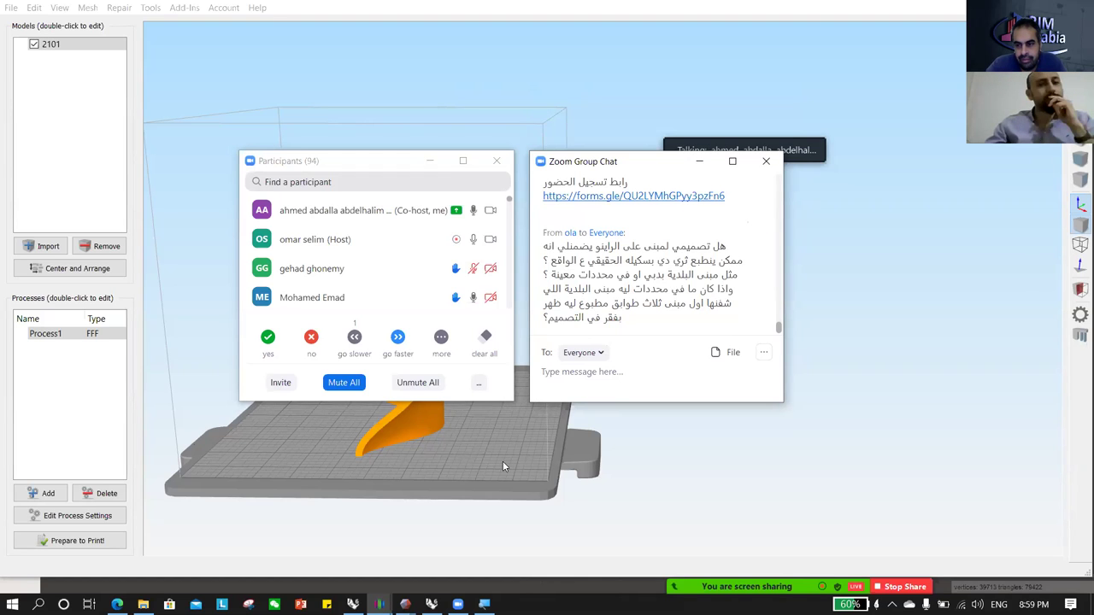
{"action": "left_click", "coordinate": [470, 508]}
In Rhino, rotate a copy of the twisted S-shaped surface across the original, then select both.
{"action": "key", "text": "alt+Tab"}
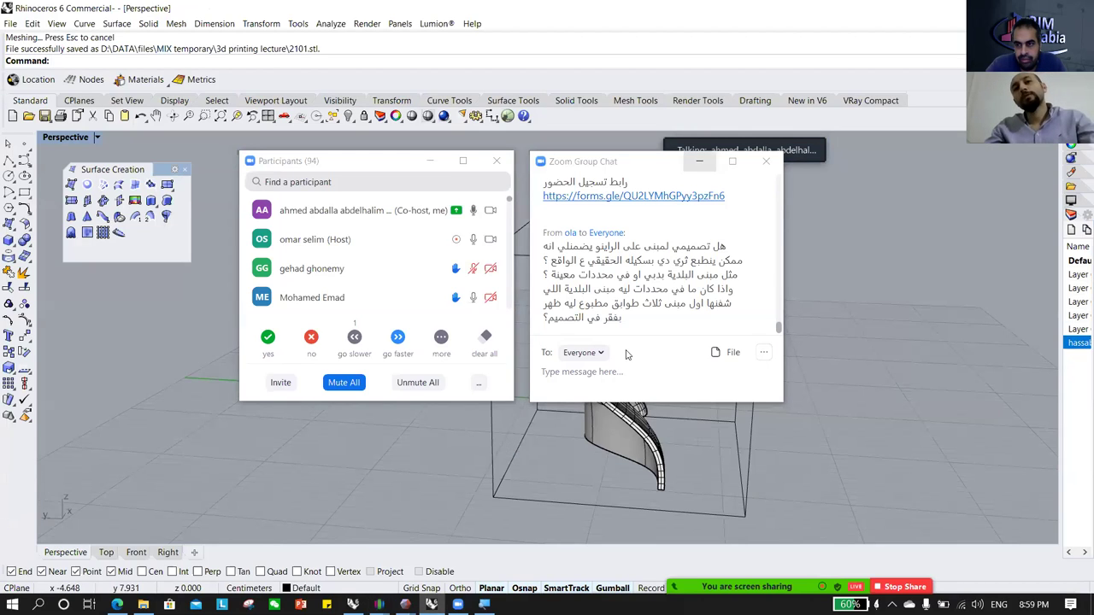
{"action": "left_click", "coordinate": [760, 366]}
{"action": "left_click", "coordinate": [752, 368]}
{"action": "mouse_move", "coordinate": [730, 369]}
{"action": "right_mouse_down"}
{"action": "mouse_move", "coordinate": [777, 399]}
{"action": "mouse_move", "coordinate": [833, 399]}
{"action": "right_mouse_up"}
{"action": "mouse_move", "coordinate": [790, 380]}
{"action": "left_mouse_down"}
{"action": "mouse_move", "coordinate": [765, 429]}
{"action": "mouse_move", "coordinate": [754, 313]}
{"action": "left_mouse_up"}
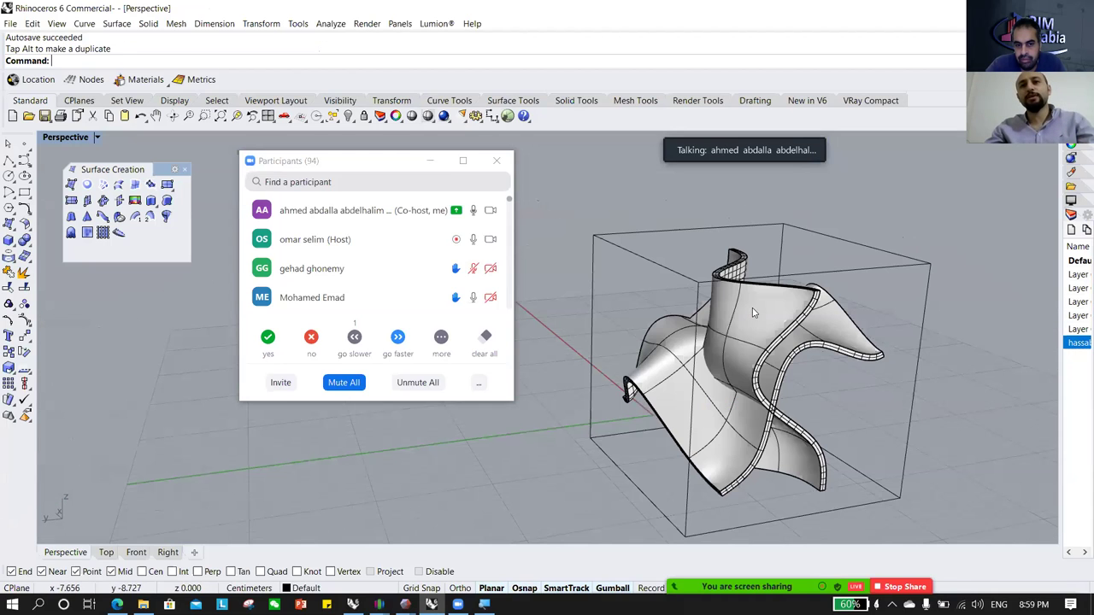
{"action": "left_click", "coordinate": [743, 314], "text": "shift"}
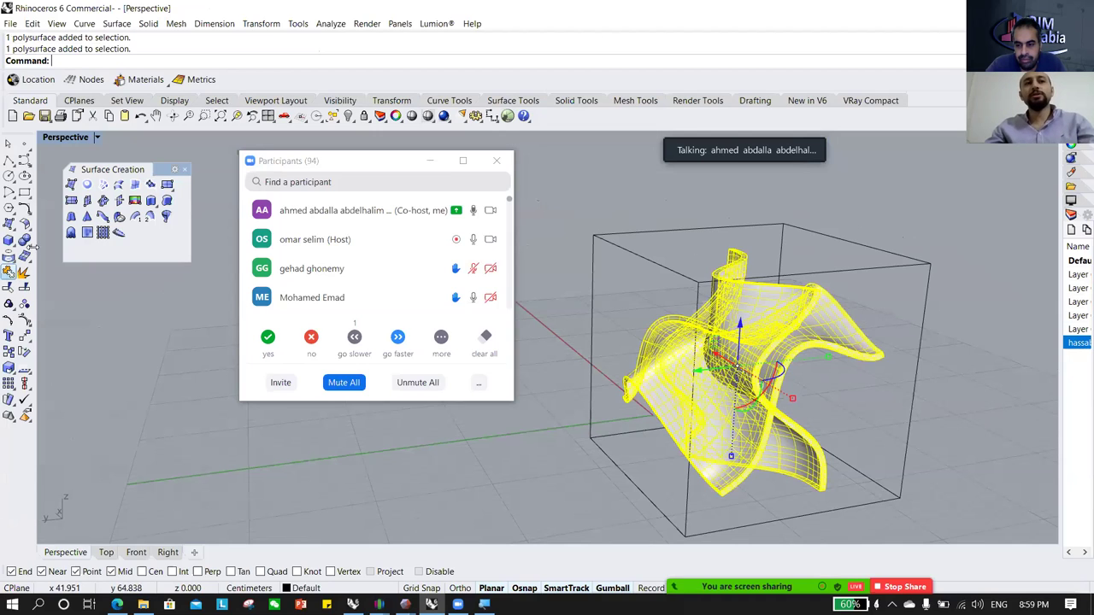
{"action": "left_click", "coordinate": [31, 245]}
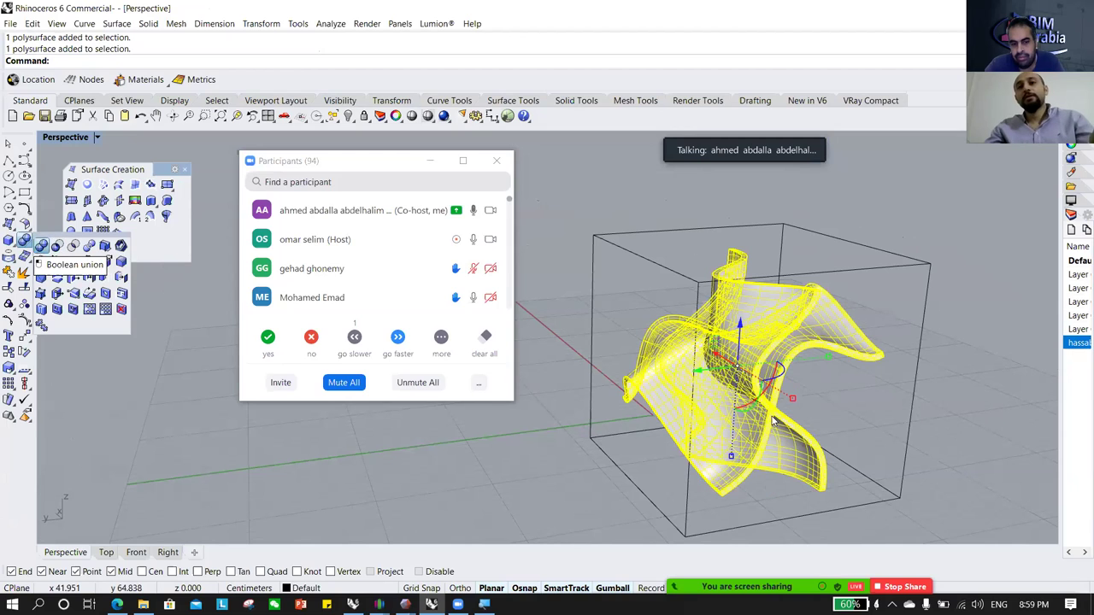
Boolean-union the two twisted S-shaped surfaces into one object and clear the selection.
{"action": "mouse_move", "coordinate": [664, 415]}
{"action": "right_mouse_down"}
{"action": "mouse_move", "coordinate": [676, 452]}
{"action": "mouse_move", "coordinate": [740, 348]}
{"action": "right_mouse_up"}
{"action": "key", "text": "Escape"}
{"action": "scroll", "coordinate": [701, 434], "scroll_direction": "up", "scroll_amount": 3}
{"action": "scroll", "coordinate": [701, 434], "scroll_direction": "up", "scroll_amount": 2}
{"action": "scroll", "coordinate": [708, 433], "scroll_direction": "down", "scroll_amount": 2}
Orbit the Perspective view to inspect the merged object from above and below, then open the meeting group chat.
{"action": "right_click_drag", "start_coordinate": [695, 467], "coordinate": [731, 348]}
{"action": "right_click_drag", "start_coordinate": [869, 318], "coordinate": [858, 342]}
{"action": "right_click_drag", "start_coordinate": [795, 366], "coordinate": [755, 373]}
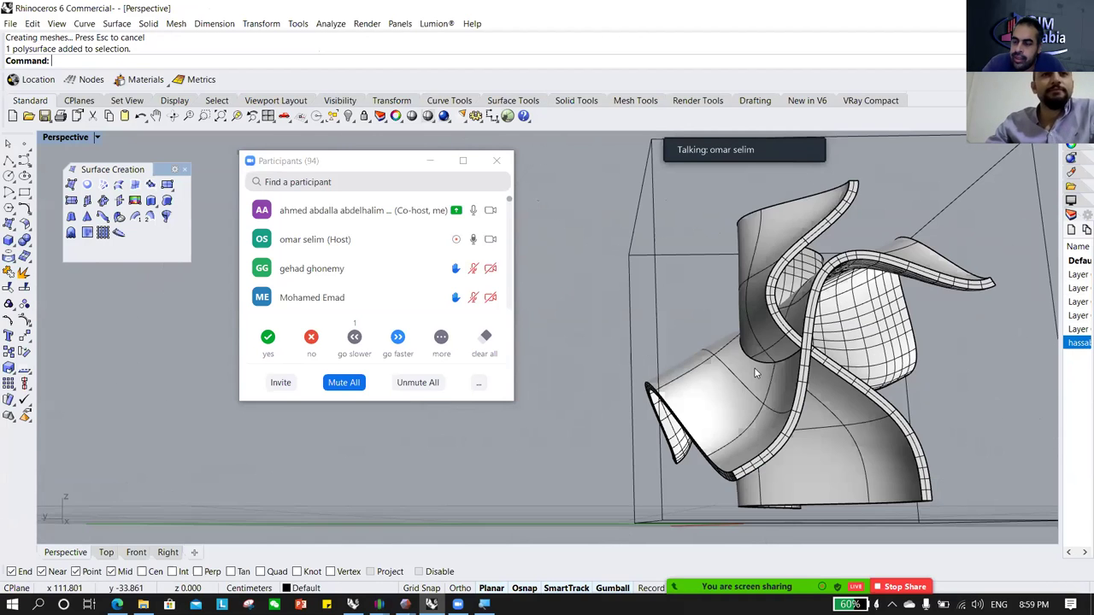
{"action": "key", "text": "Home"}
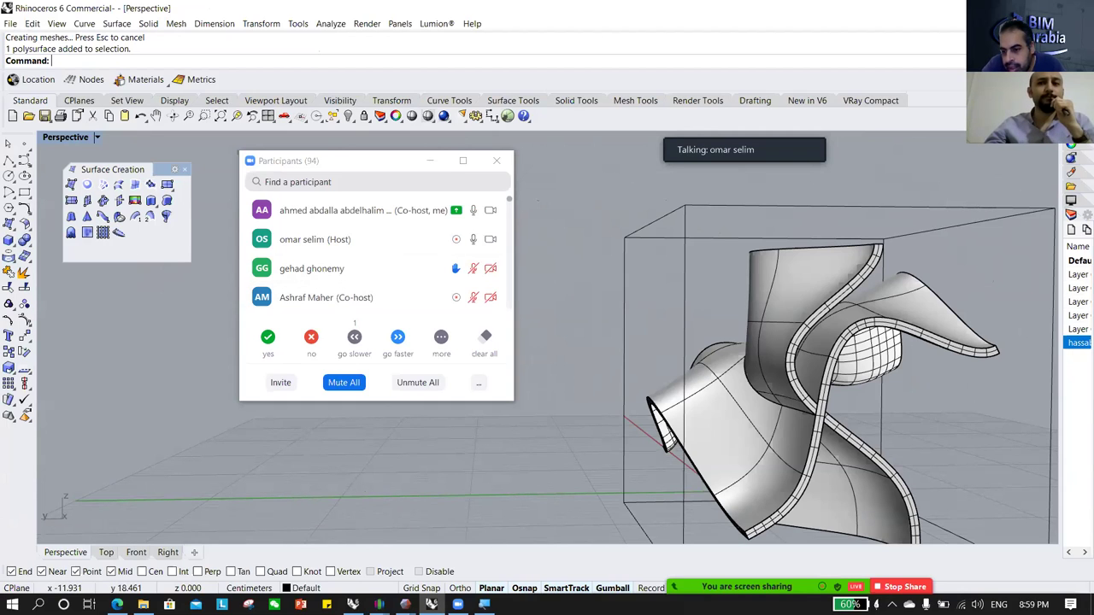
{"action": "left_click", "coordinate": [1057, 577]}
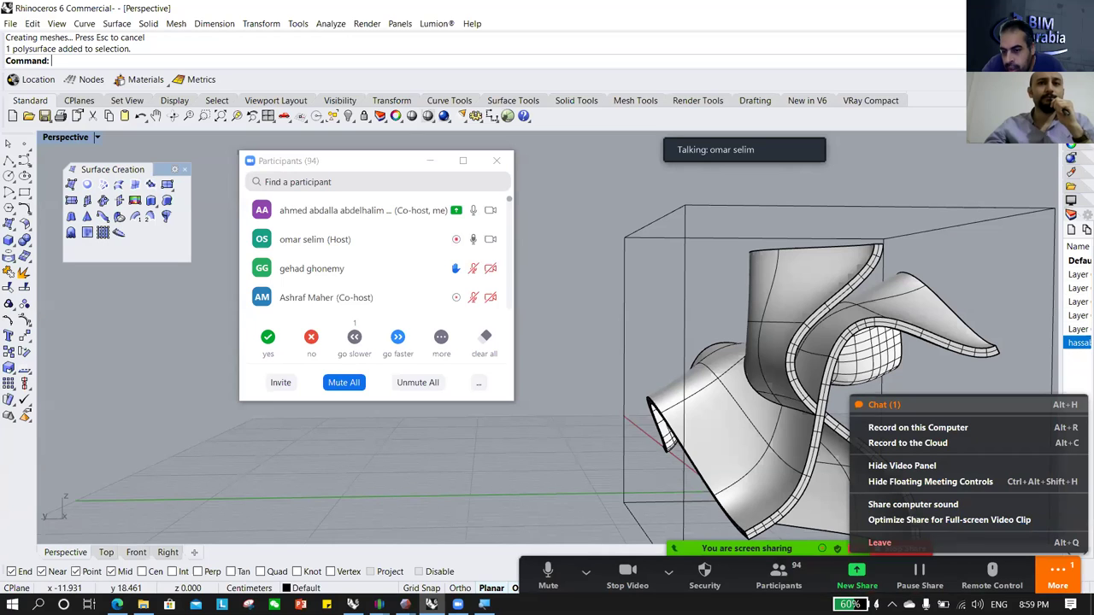
{"action": "key", "text": "alt+h"}
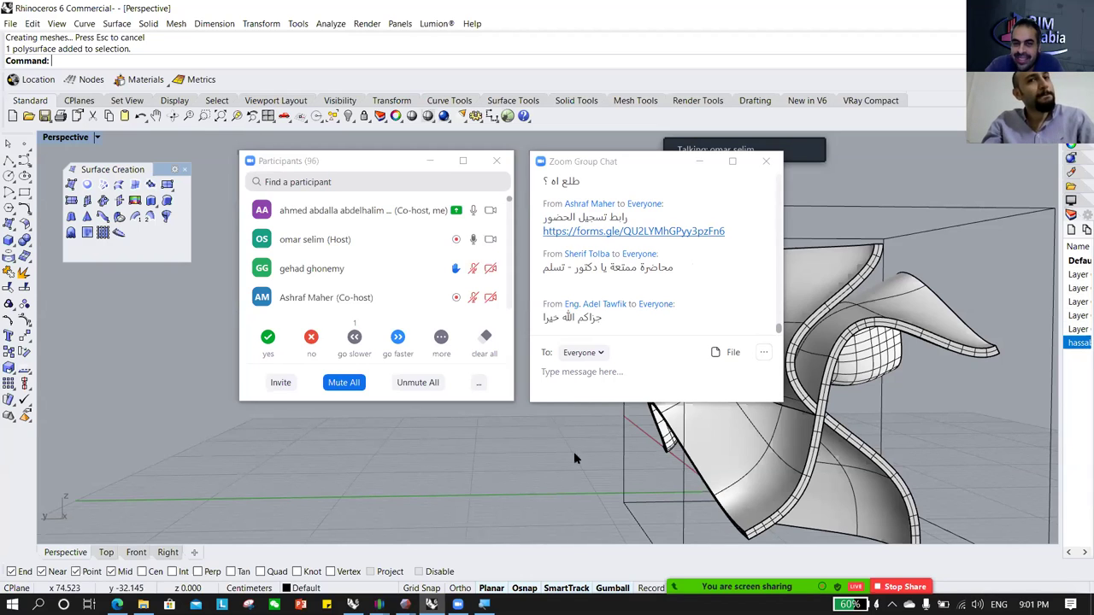
Bring up Meshmixer's 2101.stl overhang analysis and orbit and zoom to see the red overhang regions.
{"action": "left_click", "coordinate": [458, 553]}
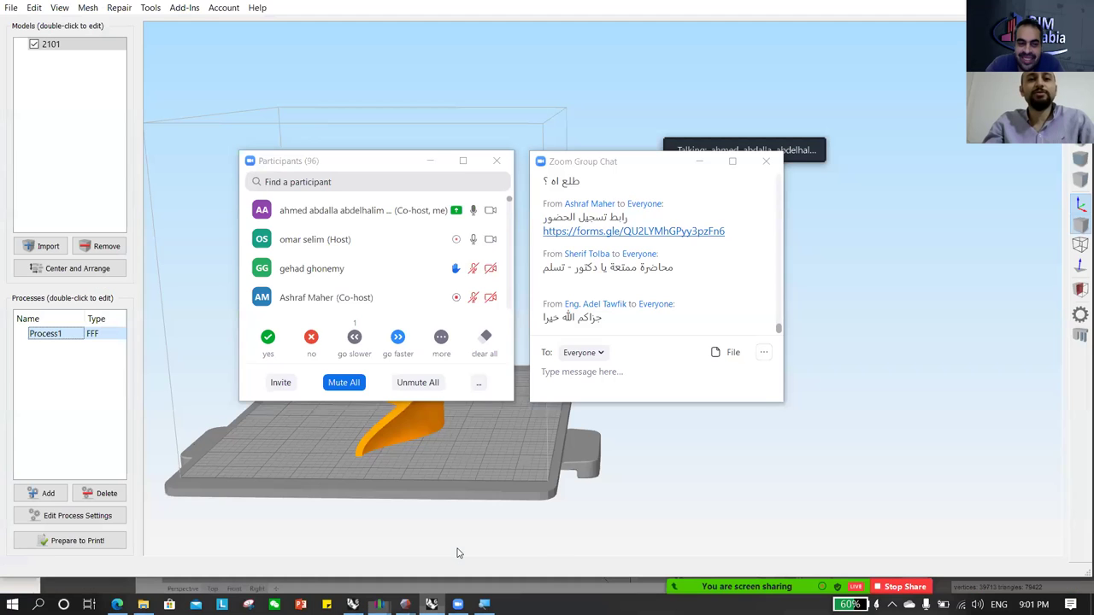
{"action": "mouse_move", "coordinate": [405, 604]}
{"action": "left_click", "coordinate": [447, 514]}
{"action": "right_click_drag", "start_coordinate": [447, 513], "coordinate": [740, 443]}
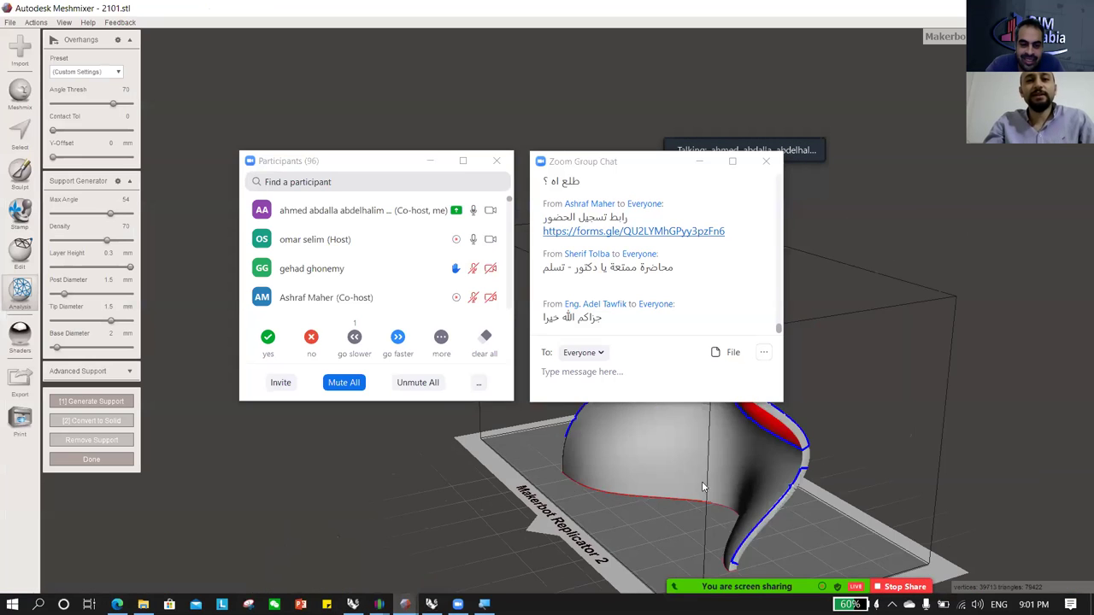
{"action": "scroll", "coordinate": [732, 437], "scroll_direction": "down", "scroll_amount": 5}
{"action": "scroll", "coordinate": [732, 437], "scroll_direction": "down", "scroll_amount": 2}
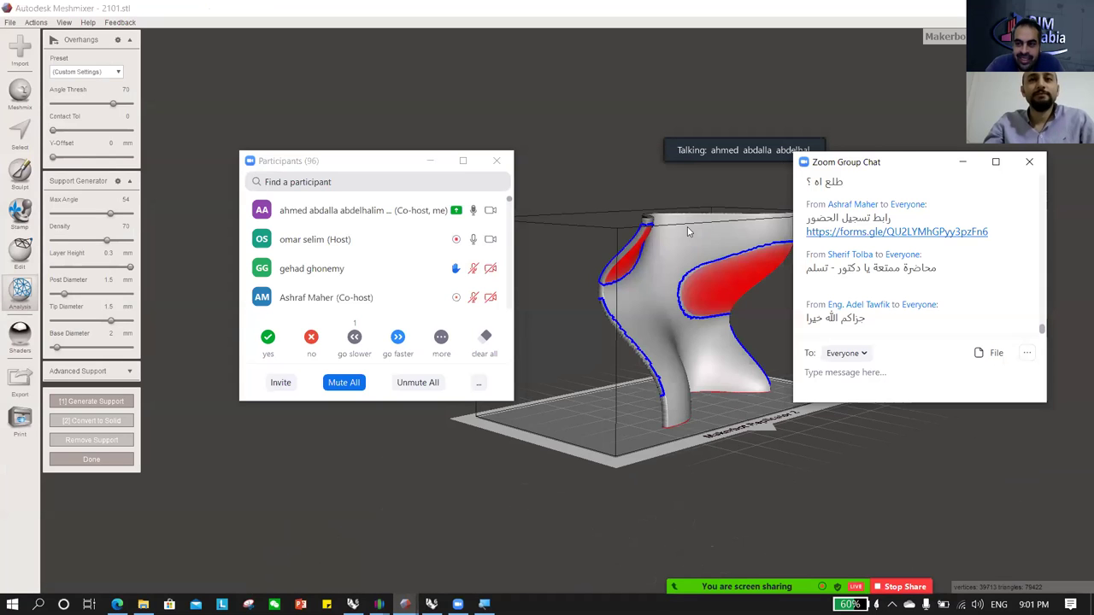
{"action": "scroll", "coordinate": [647, 207], "scroll_direction": "up", "scroll_amount": 1}
{"action": "scroll", "coordinate": [647, 207], "scroll_direction": "up", "scroll_amount": 1}
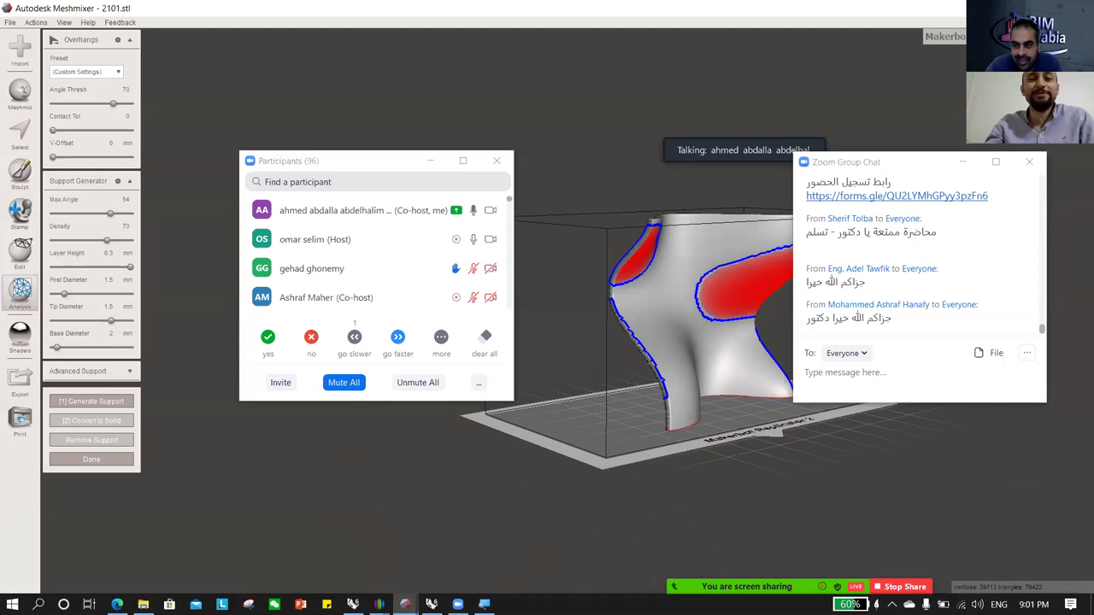
Bring the 'printing 03.mix' window forward and orbit closer to its colored tree supports.
{"action": "left_click", "coordinate": [299, 547]}
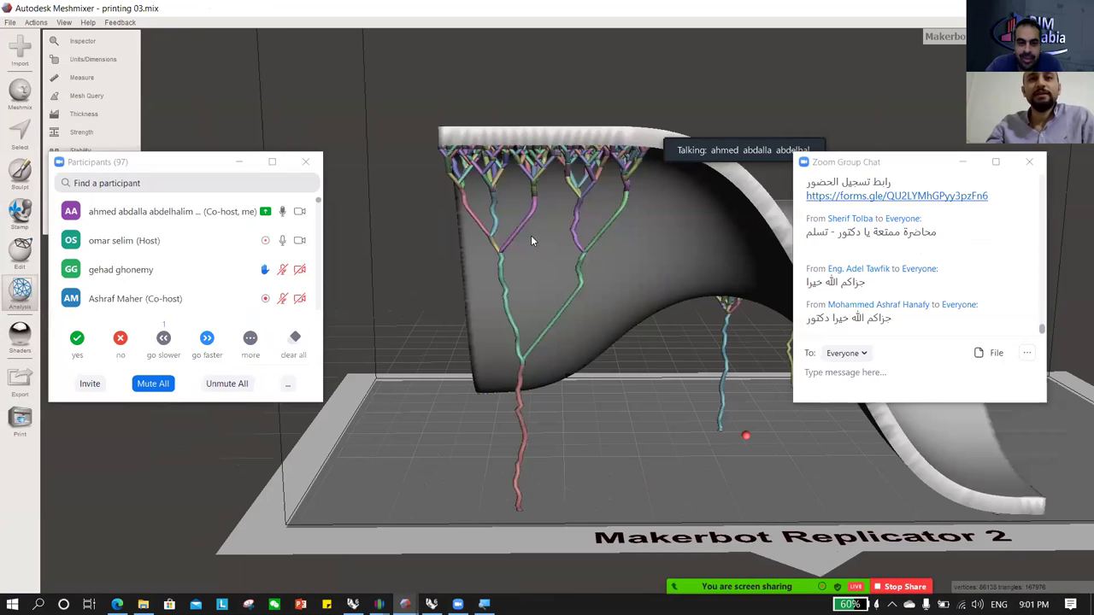
{"action": "mouse_move", "coordinate": [456, 219]}
{"action": "right_mouse_down"}
{"action": "mouse_move", "coordinate": [533, 180]}
{"action": "mouse_move", "coordinate": [431, 195]}
{"action": "mouse_move", "coordinate": [446, 231]}
{"action": "mouse_move", "coordinate": [606, 214]}
{"action": "right_mouse_up"}
{"action": "scroll", "coordinate": [459, 218], "scroll_direction": "down", "scroll_amount": 3}
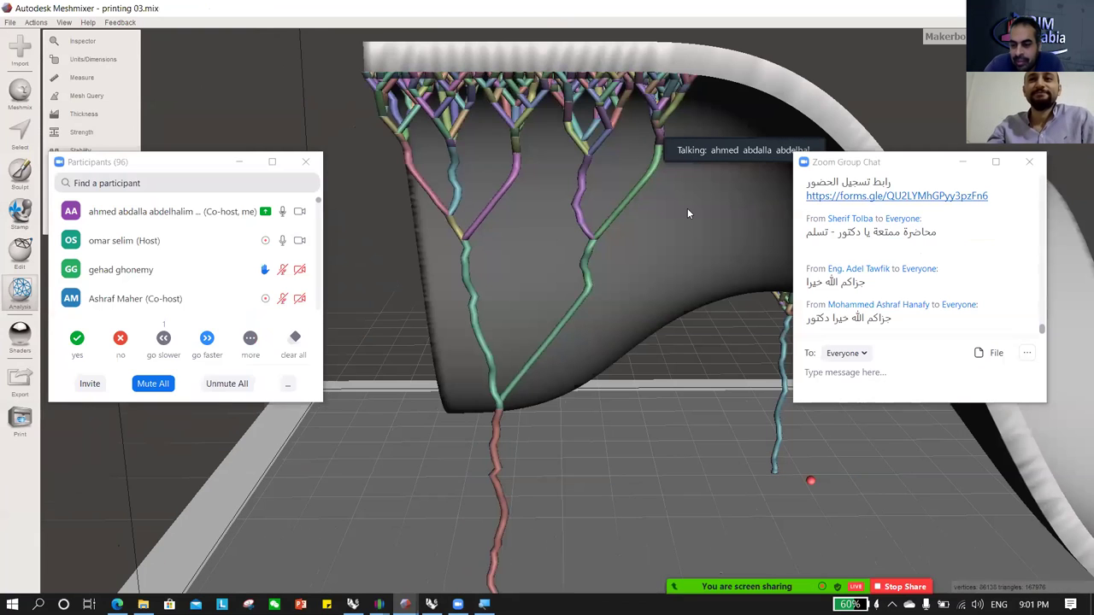